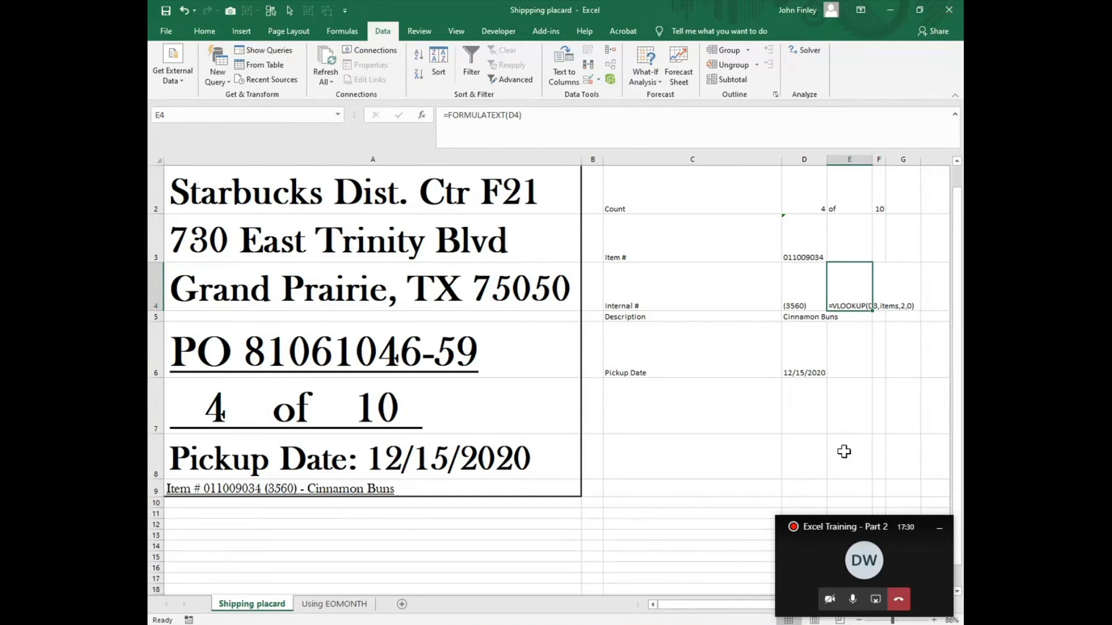
Step: Copy the FORMULATEXT formula from E4 down to E5 and E6, and clear the extra one in E6
click(863, 386)
click(862, 308)
drag(874, 313, 855, 373)
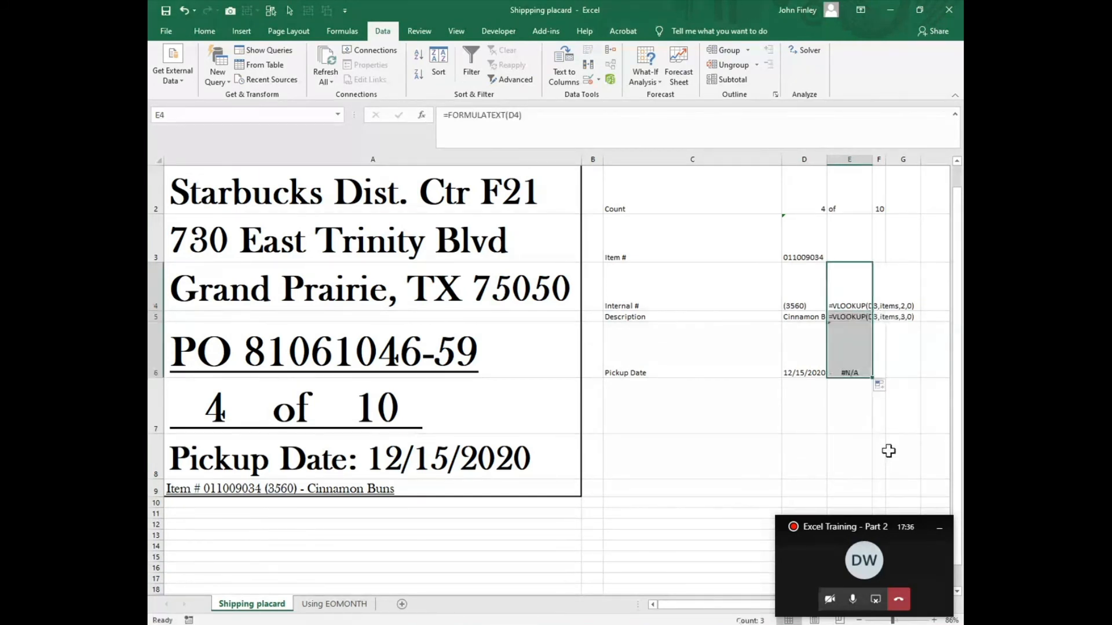
click(847, 369)
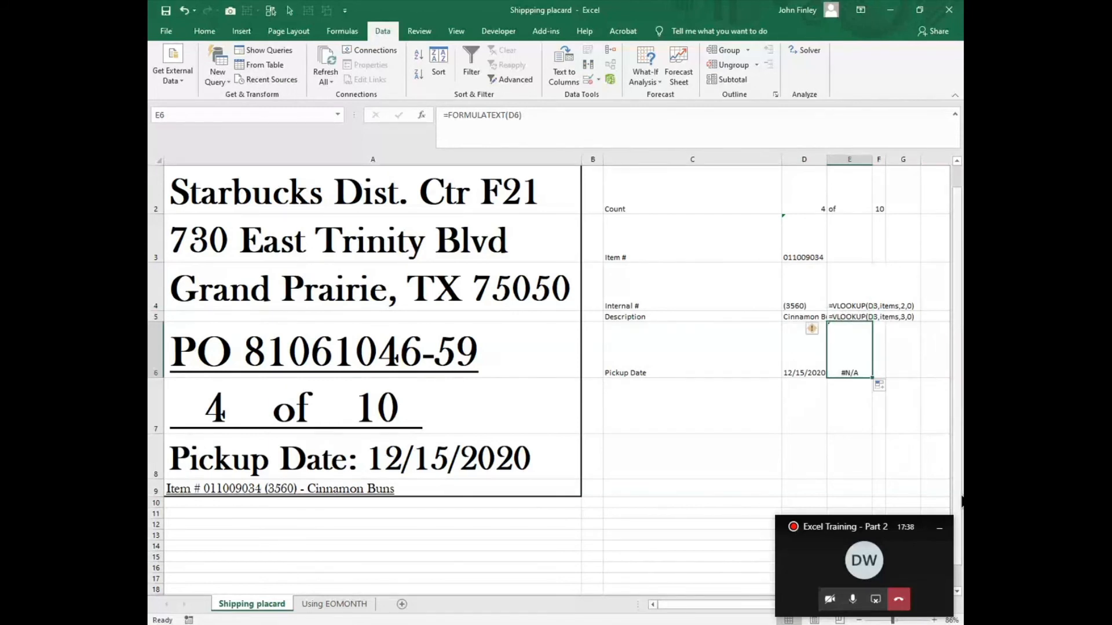
key(End)
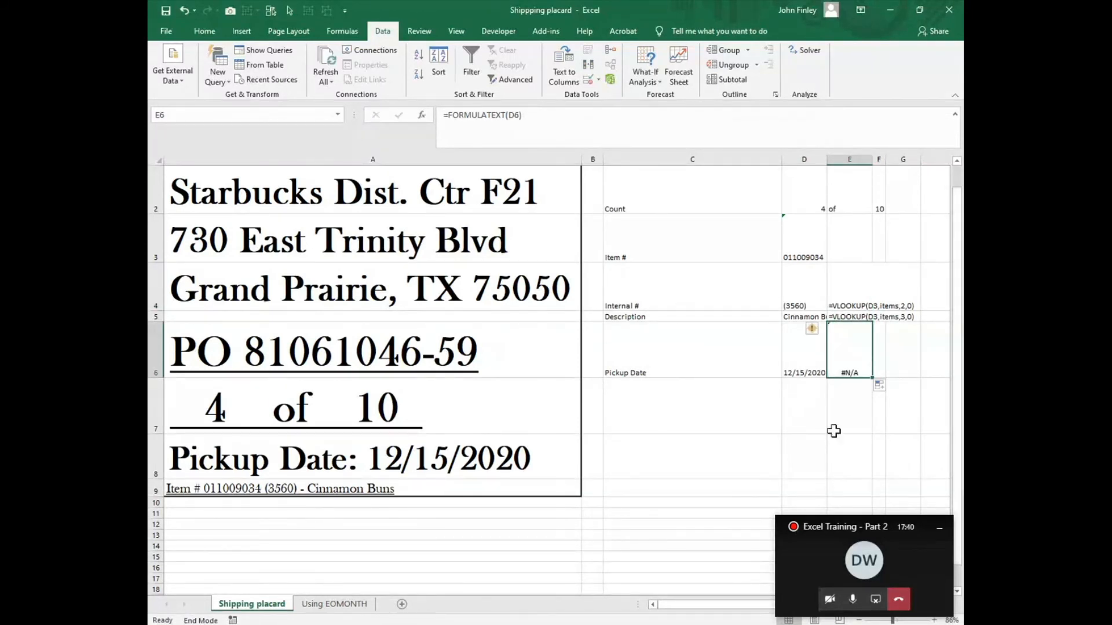
key(Delete)
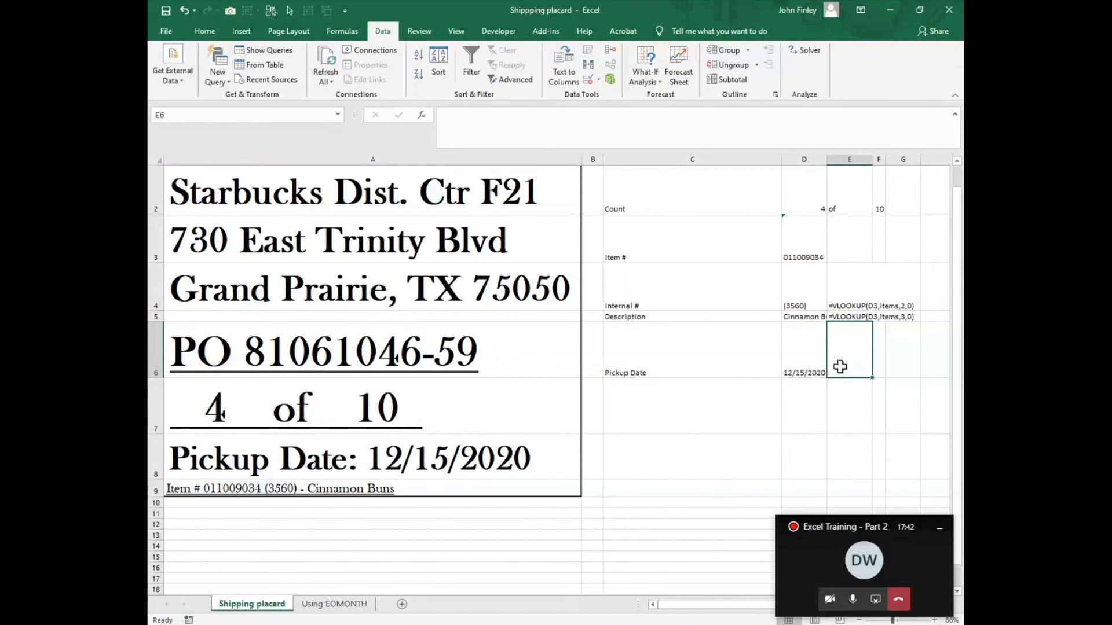
Step: Examine the VLOOKUP formulas for the internal number and description, along with their lookup value in D3
click(863, 304)
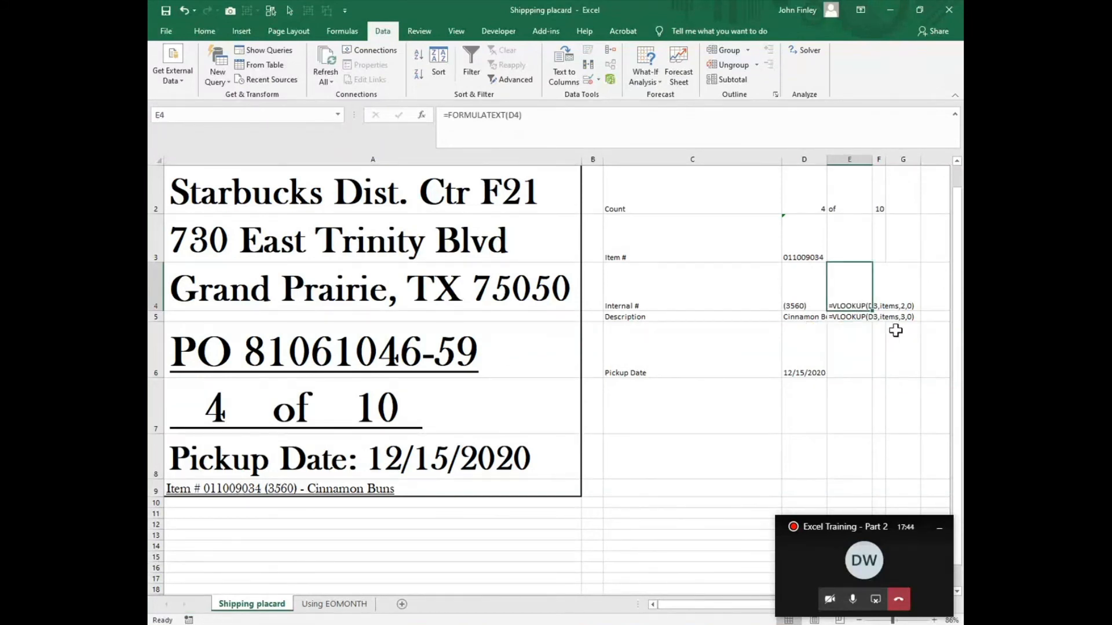
click(797, 303)
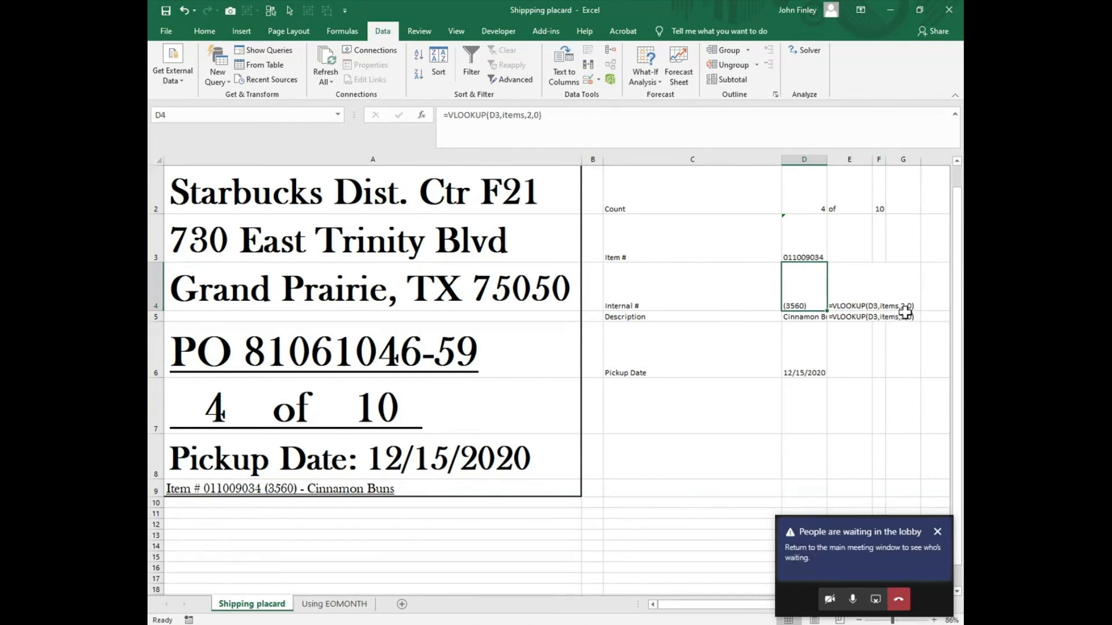
click(801, 253)
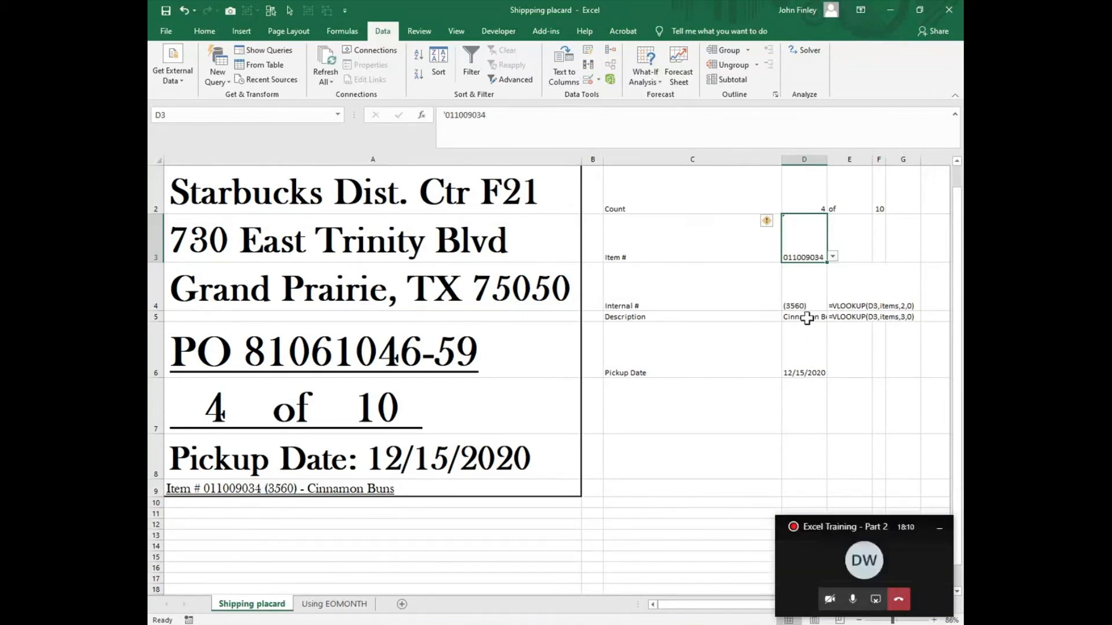
click(803, 318)
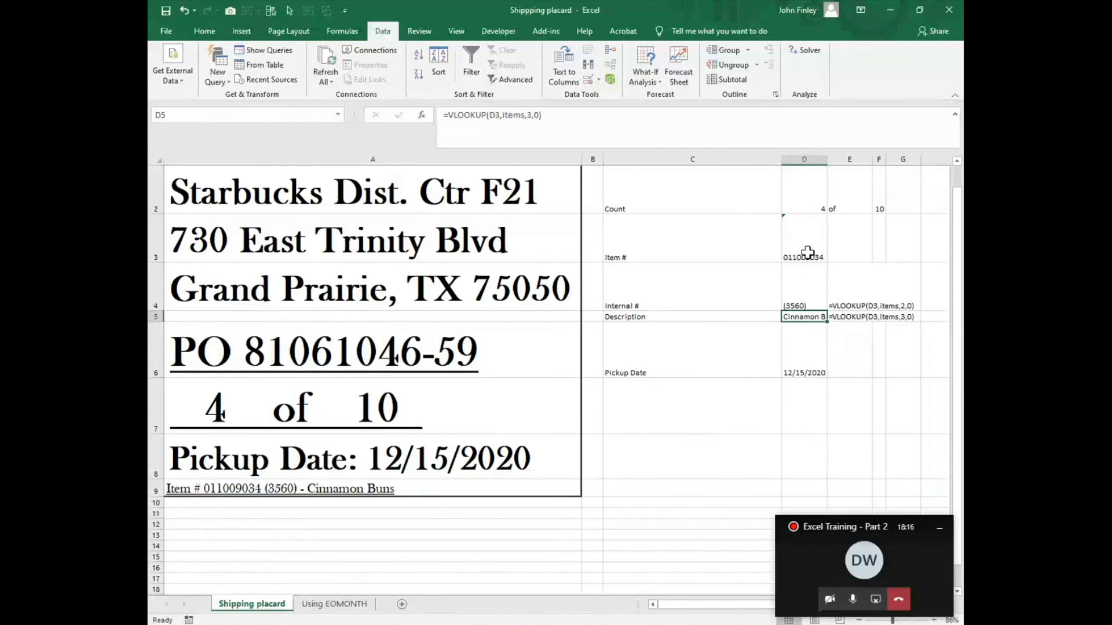
click(807, 252)
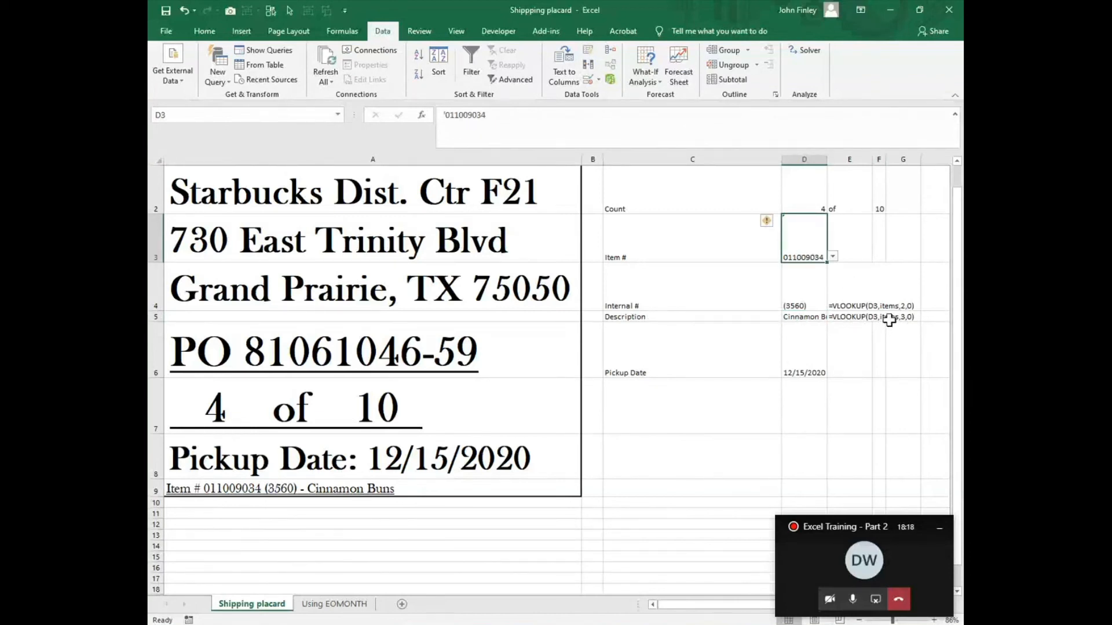
click(890, 320)
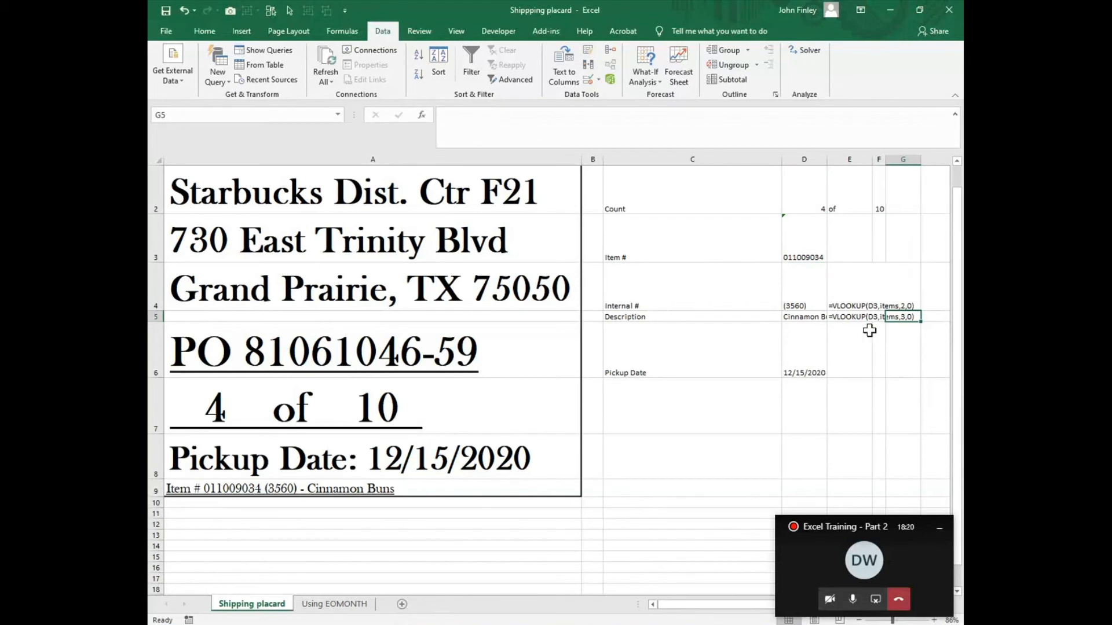
click(791, 310)
click(831, 316)
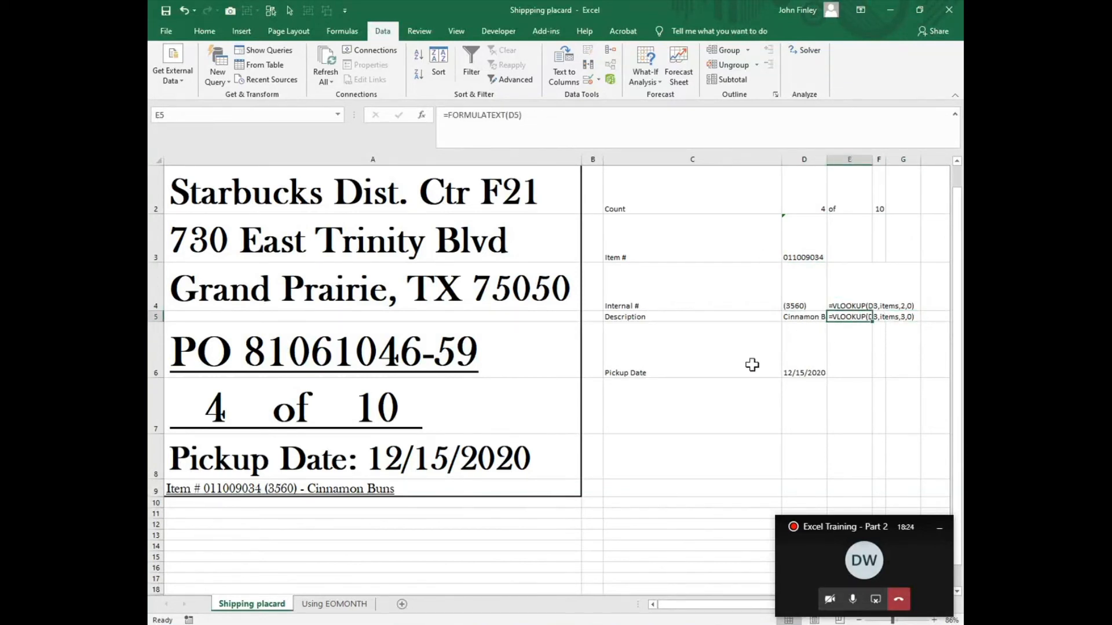
Step: Examine the internal number and description for Cinnamon Buns in the Items lookup table
drag(695, 606, 895, 619)
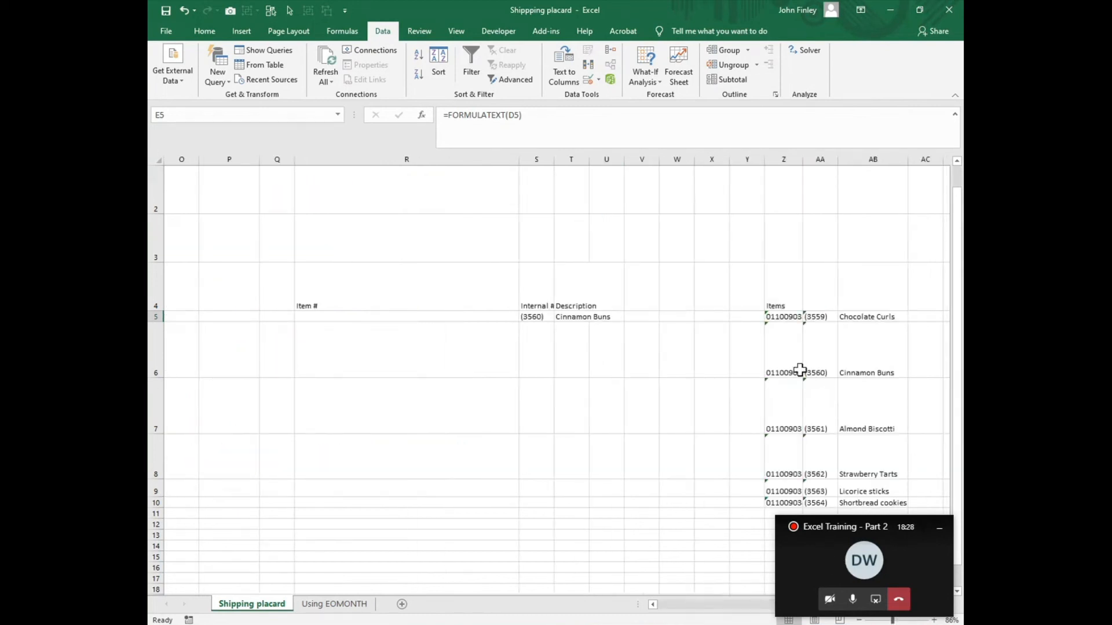
click(819, 371)
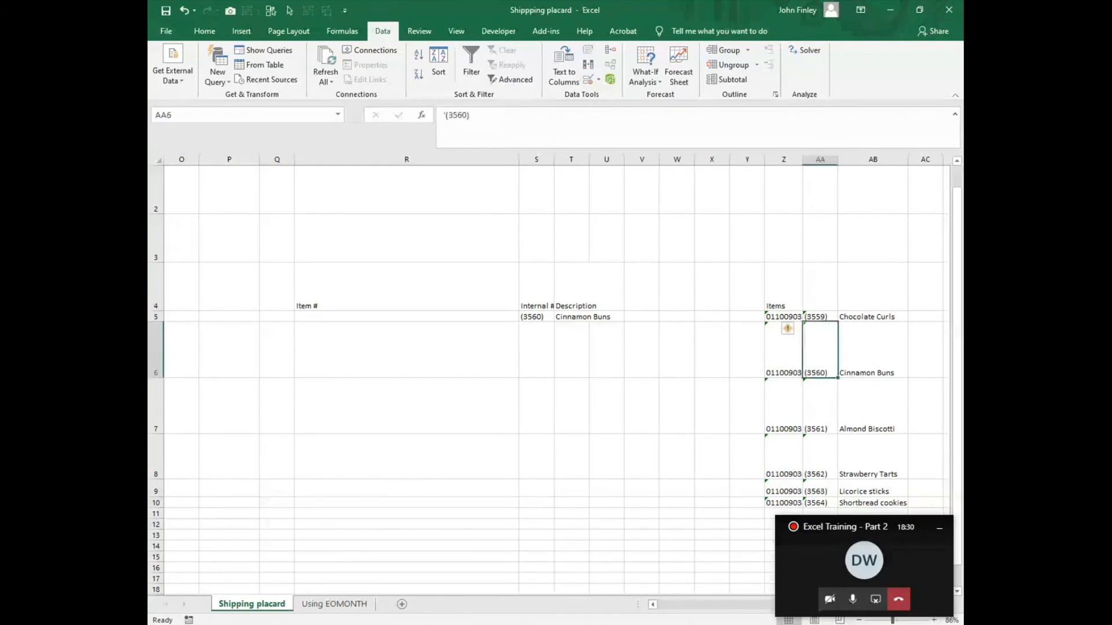
click(865, 372)
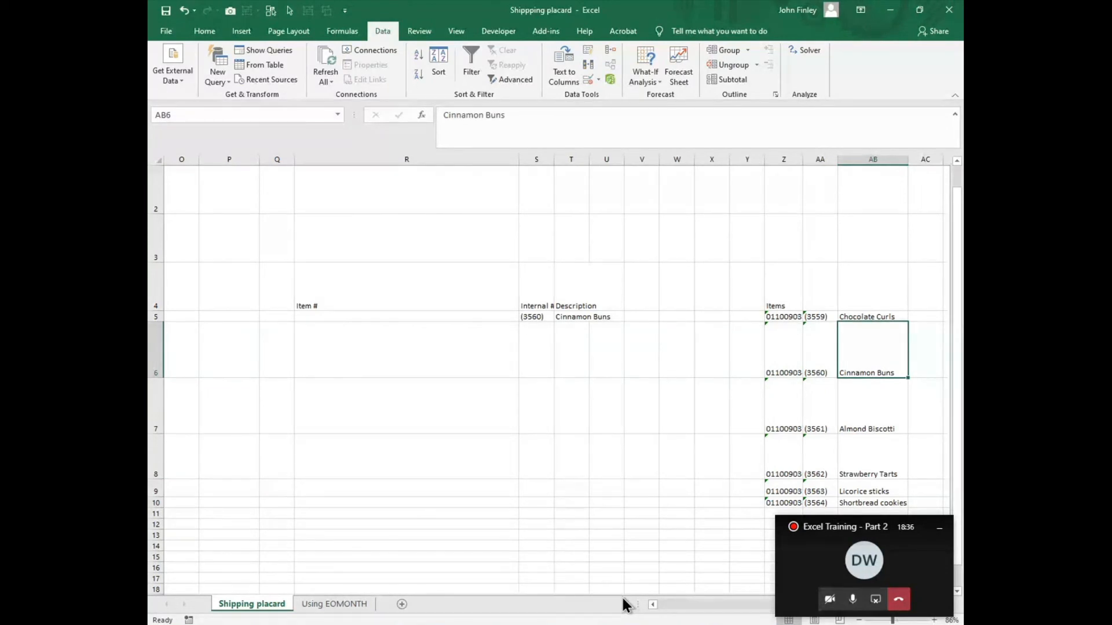
Step: Return to the start of the sheet and autofit the width of column D
key(ctrl+Home)
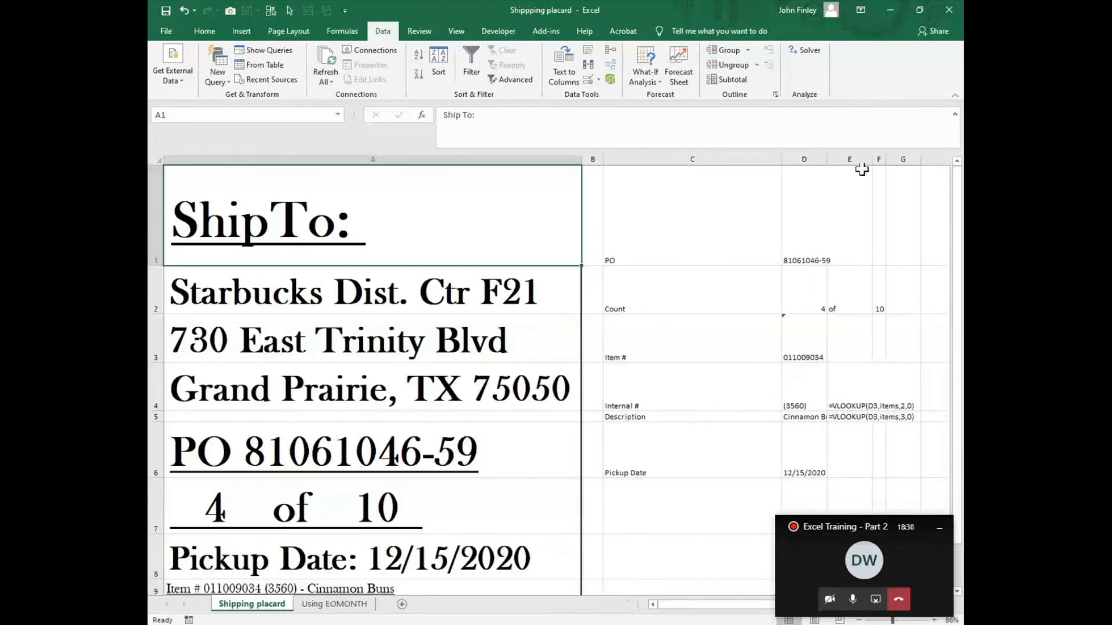
double_click(827, 158)
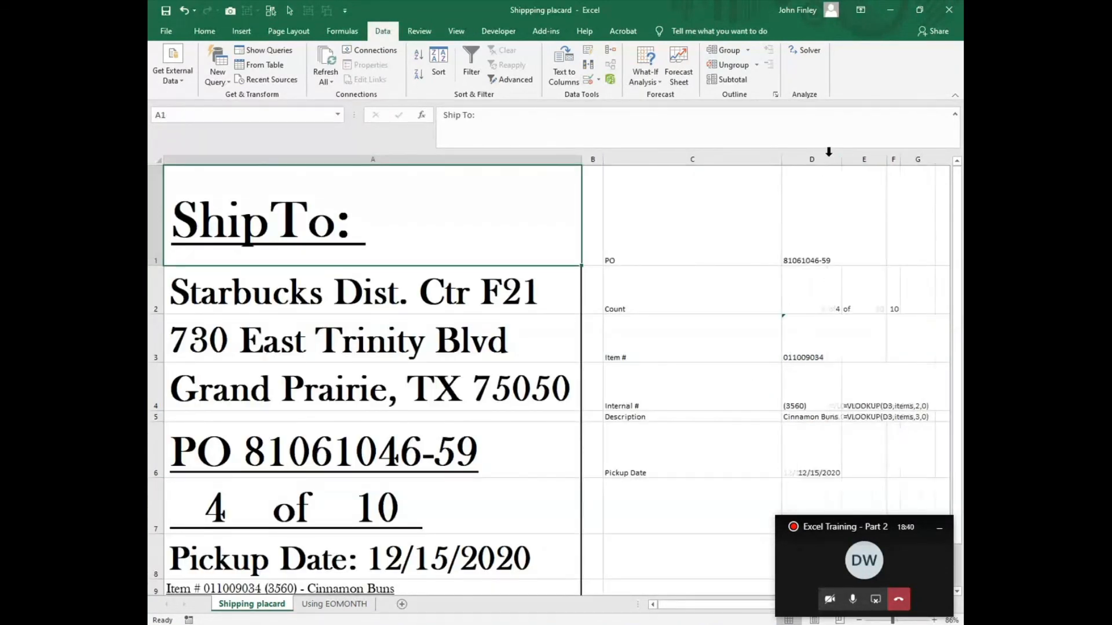
Step: Examine the concatenation formula in A9 and the item, internal number and description cells it references
scroll(266, 530, down, 1)
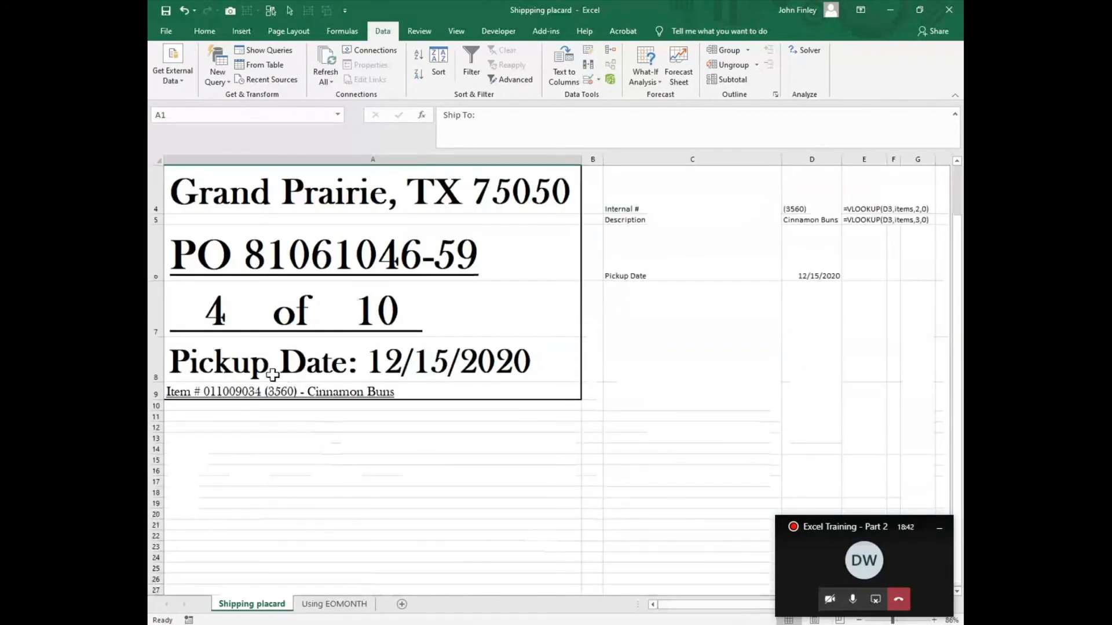
click(177, 390)
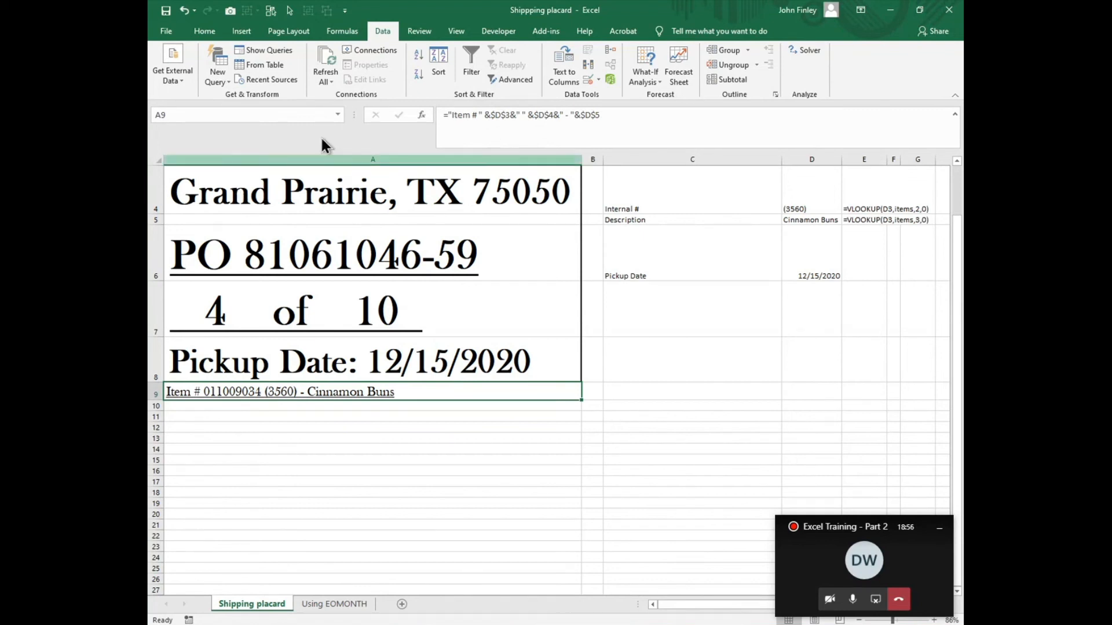
scroll(747, 293, up, 1)
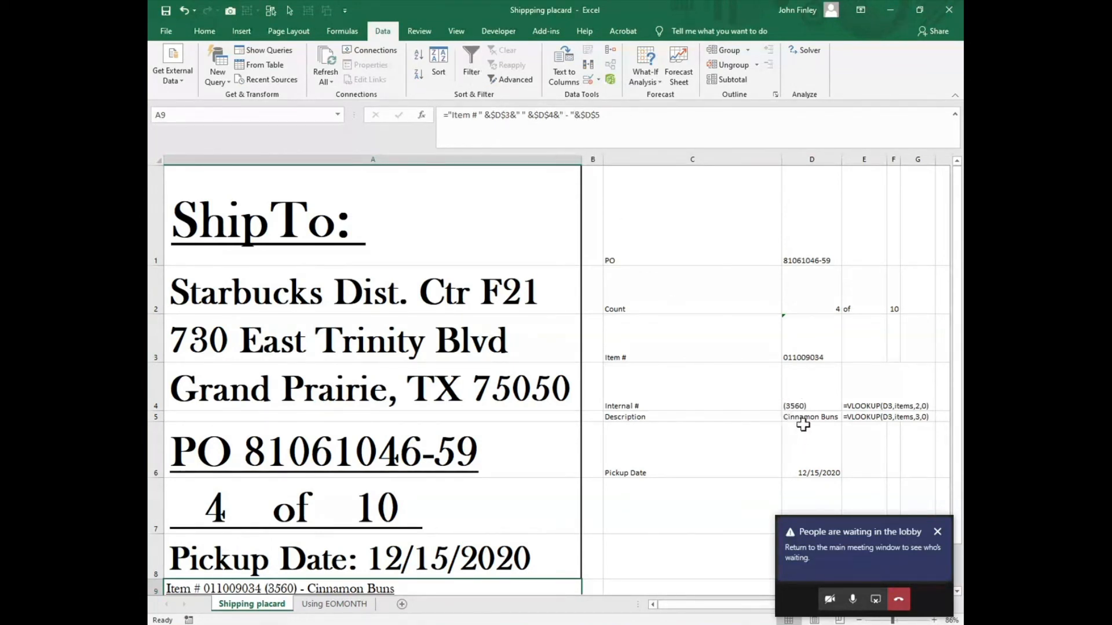
scroll(598, 574, down, 4)
scroll(595, 547, up, 3)
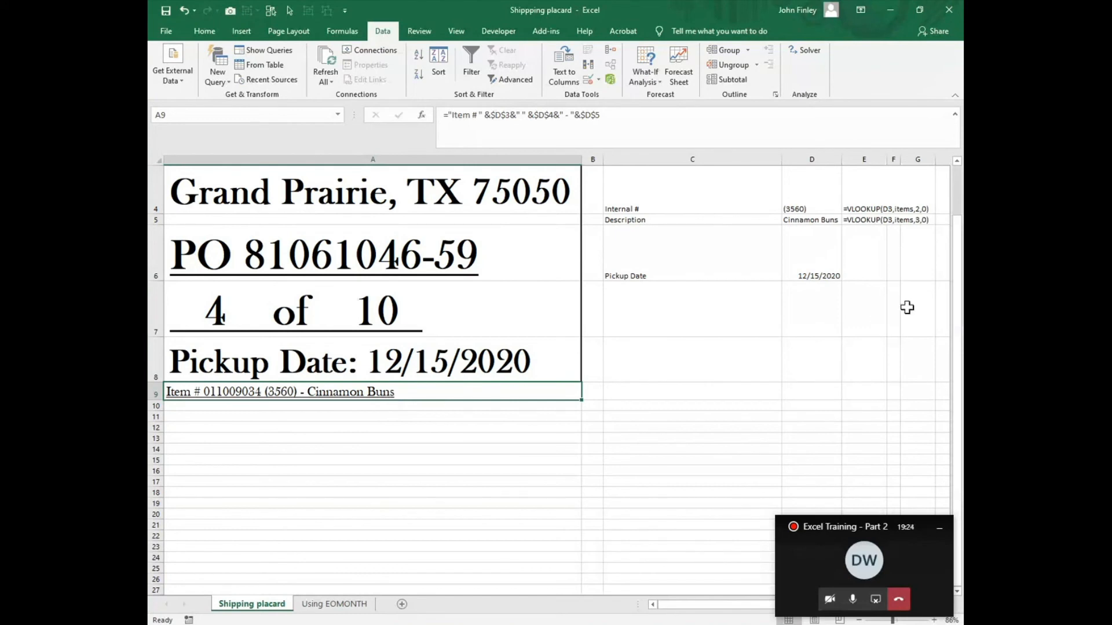
Step: Choose item number 011009033 in D3 and check the item line at the end of the placard
scroll(852, 319, up, 1)
click(834, 347)
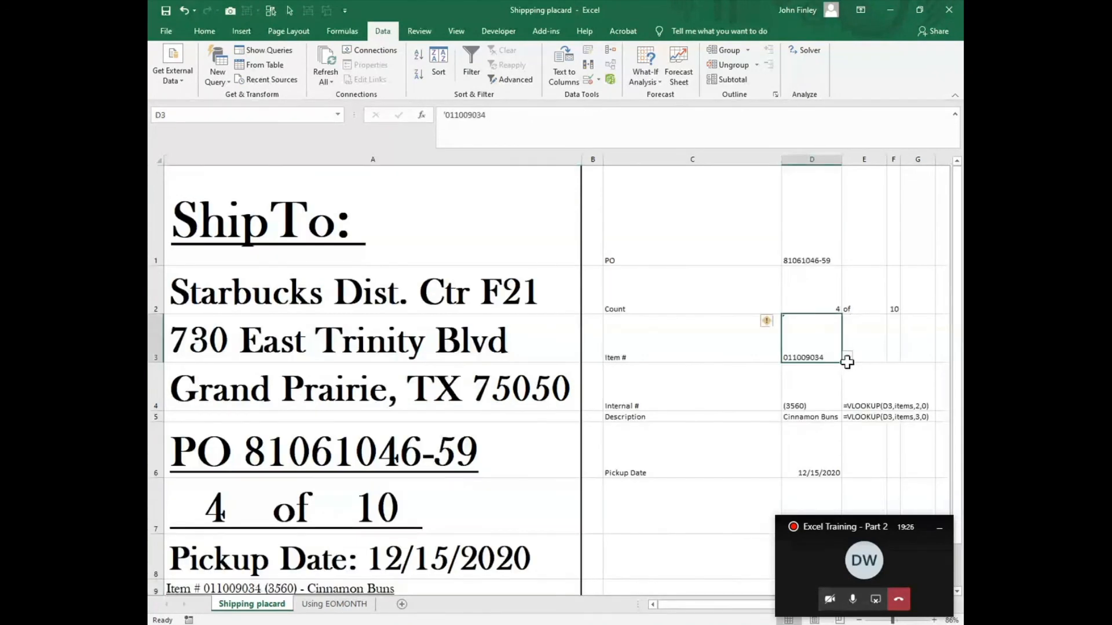
click(848, 358)
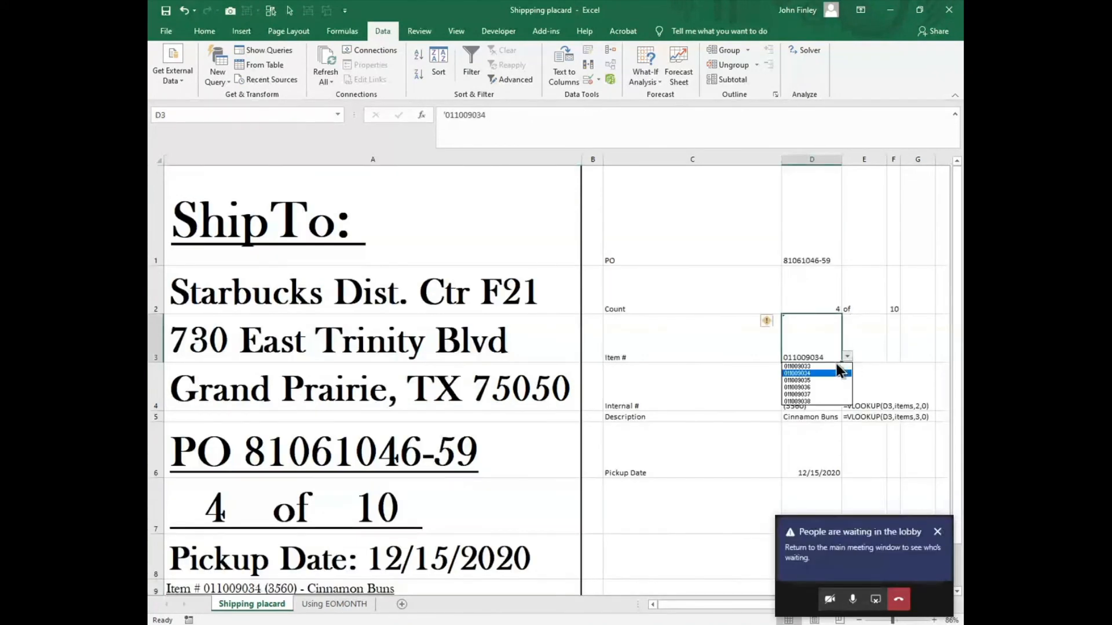
click(801, 367)
scroll(670, 457, down, 2)
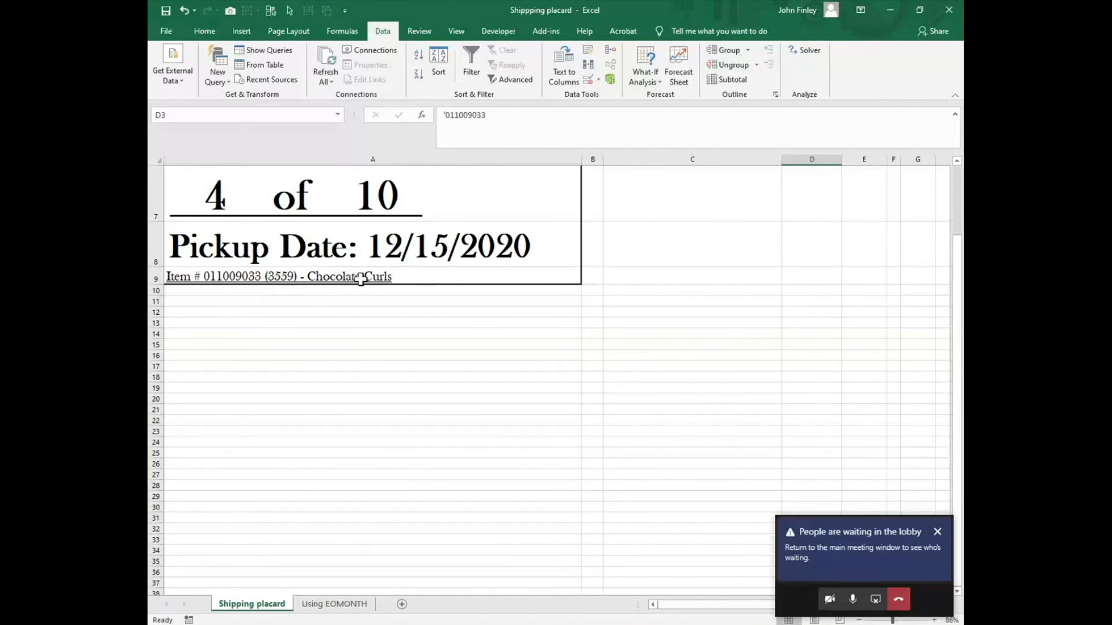
scroll(670, 338, up, 1)
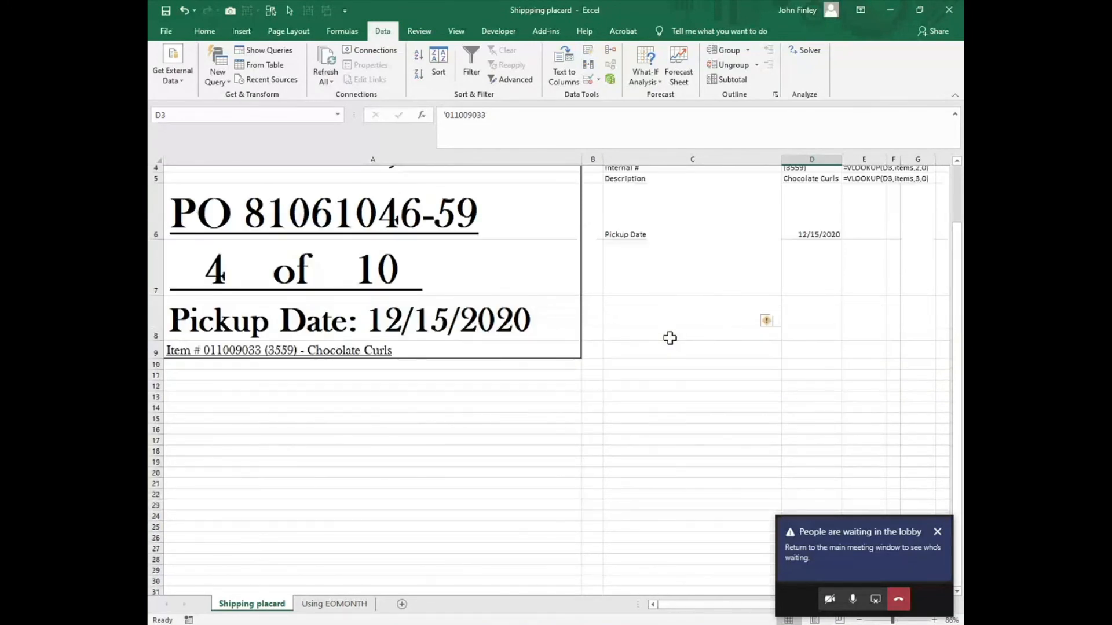
scroll(670, 338, up, 1)
Step: Replace the TEXT function in A8's pickup date formula with a plain reference to D6
click(266, 365)
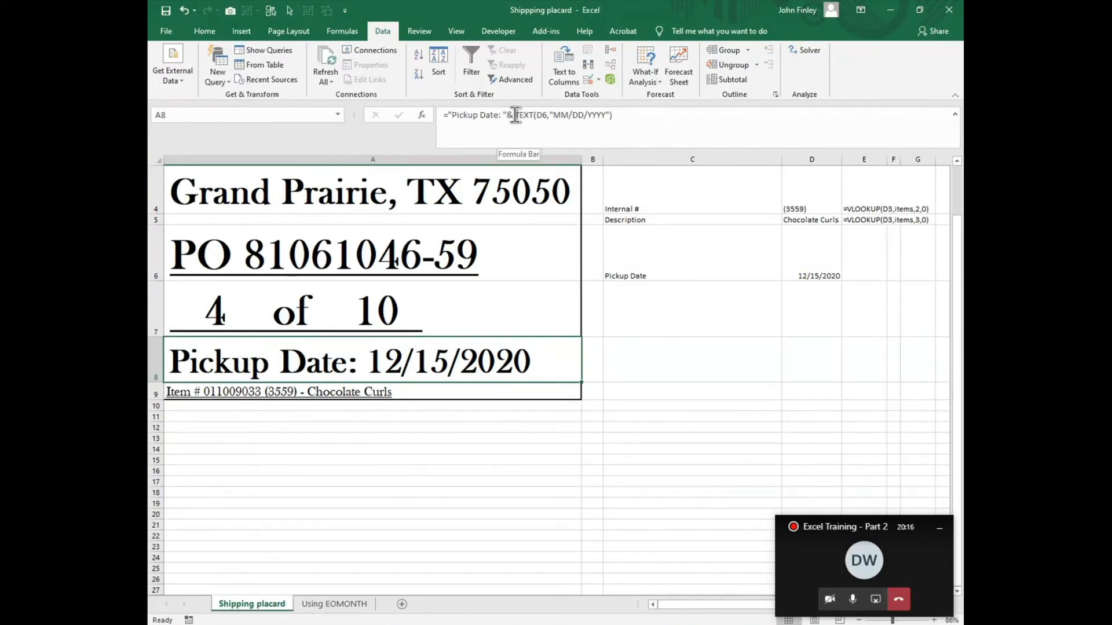
drag(514, 115, 636, 156)
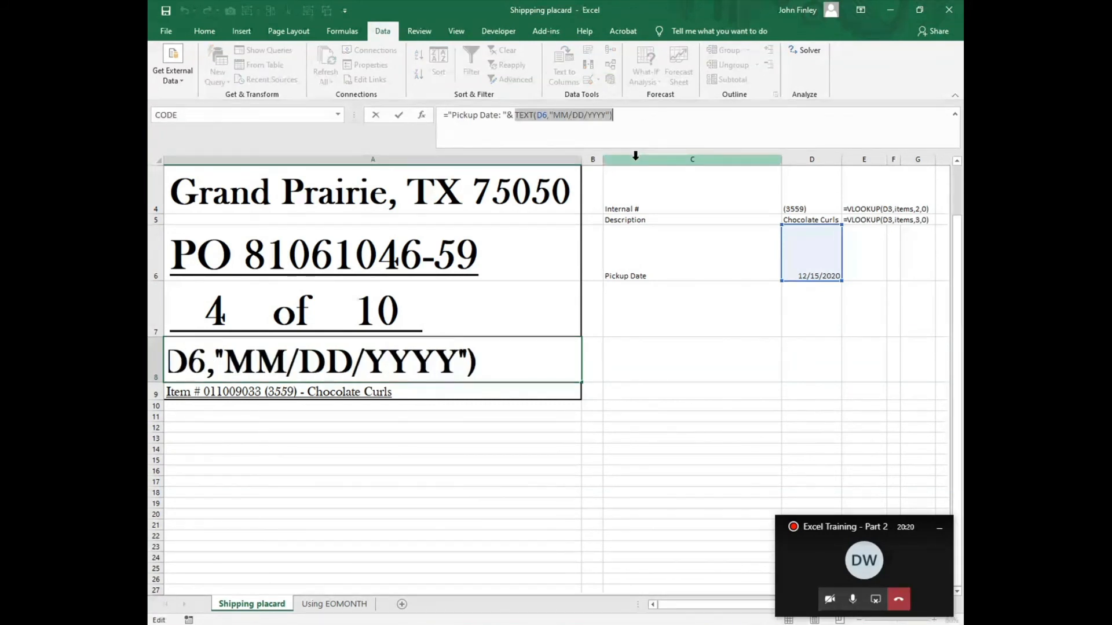
text(D6)
key(Return)
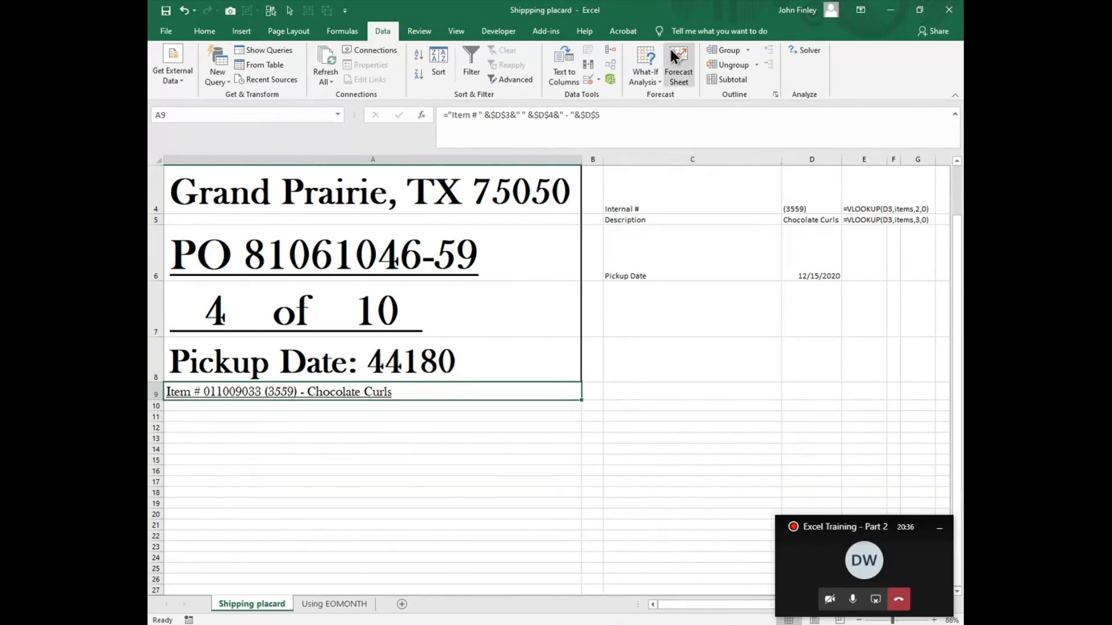
Step: Begin a TEXT function with D6 as its value in A8's pickup date formula
click(378, 363)
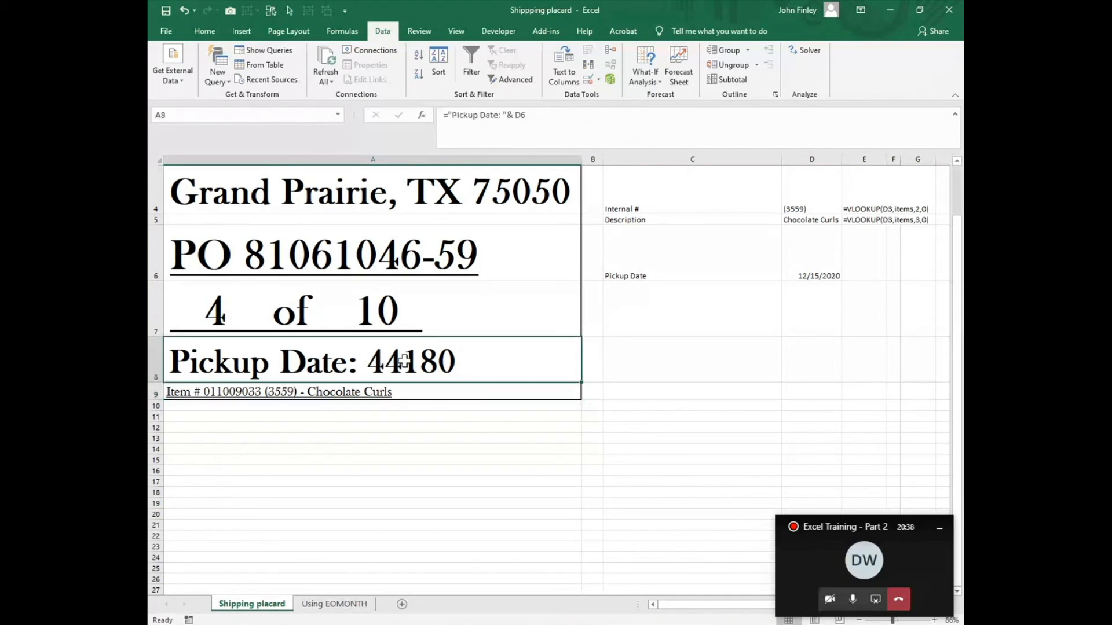
click(517, 119)
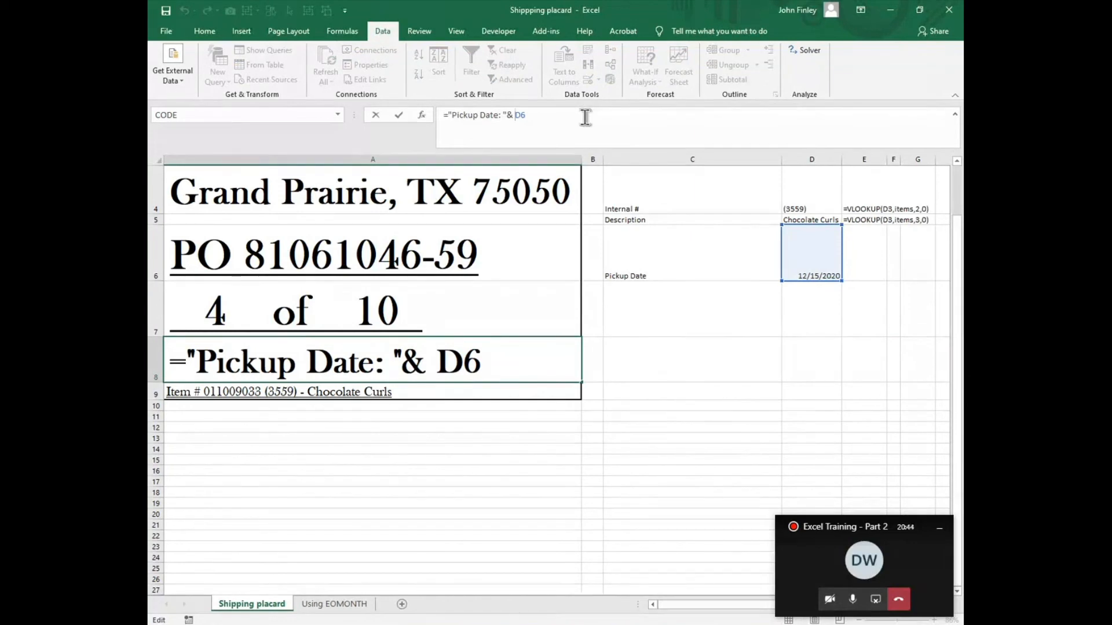
text(T)
text(t)
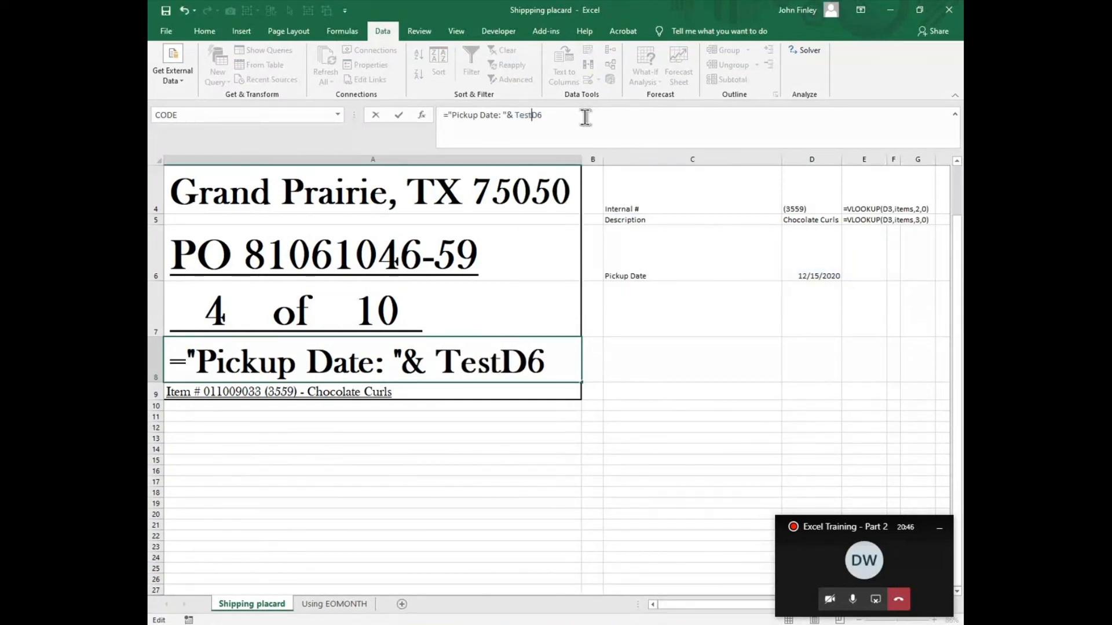
key(BackSpace)
key(BackSpace)
text(xt)
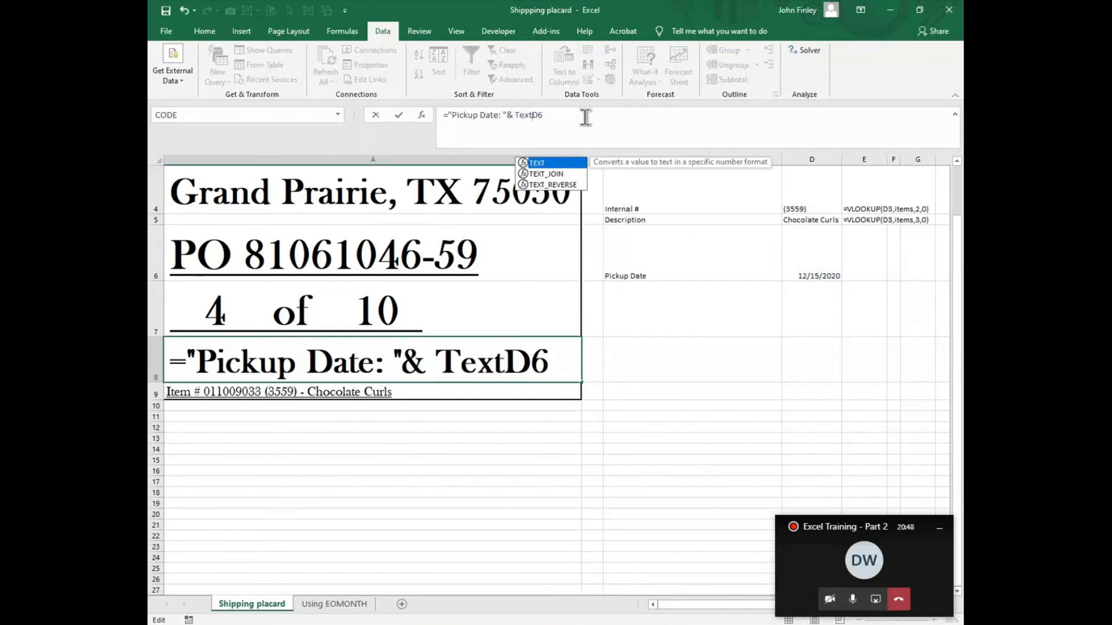
text((D6)
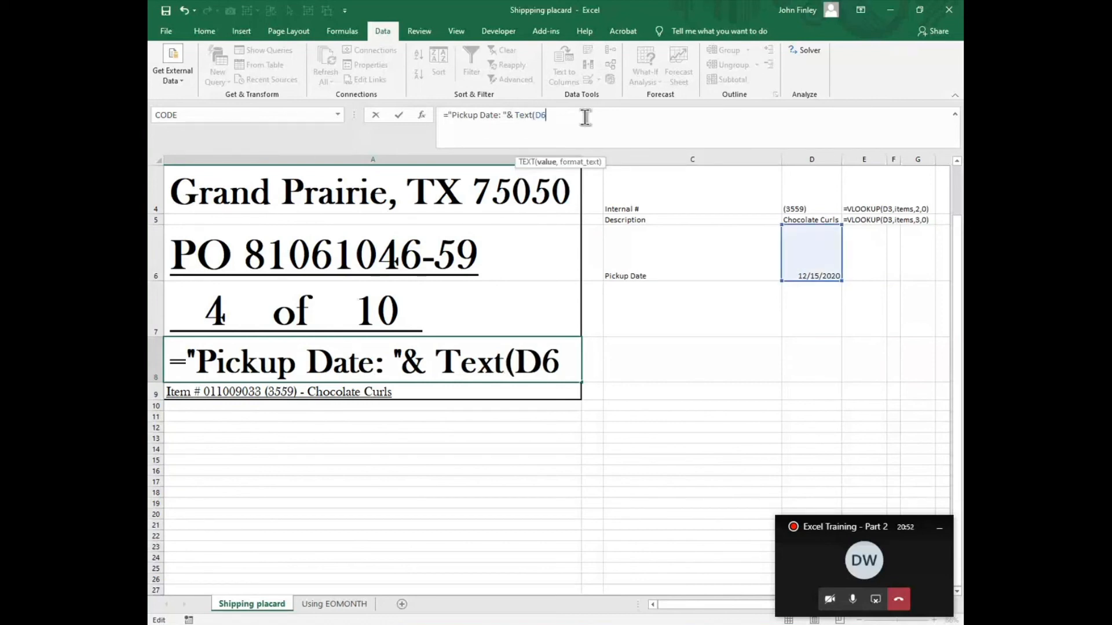
text(,"MM)
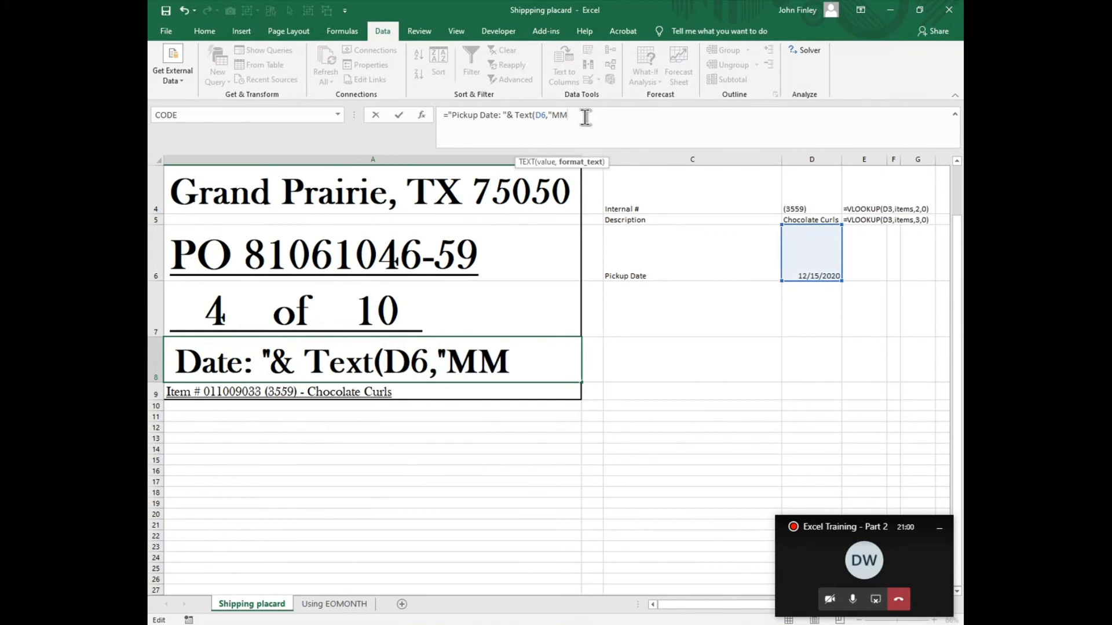
text(/DD)
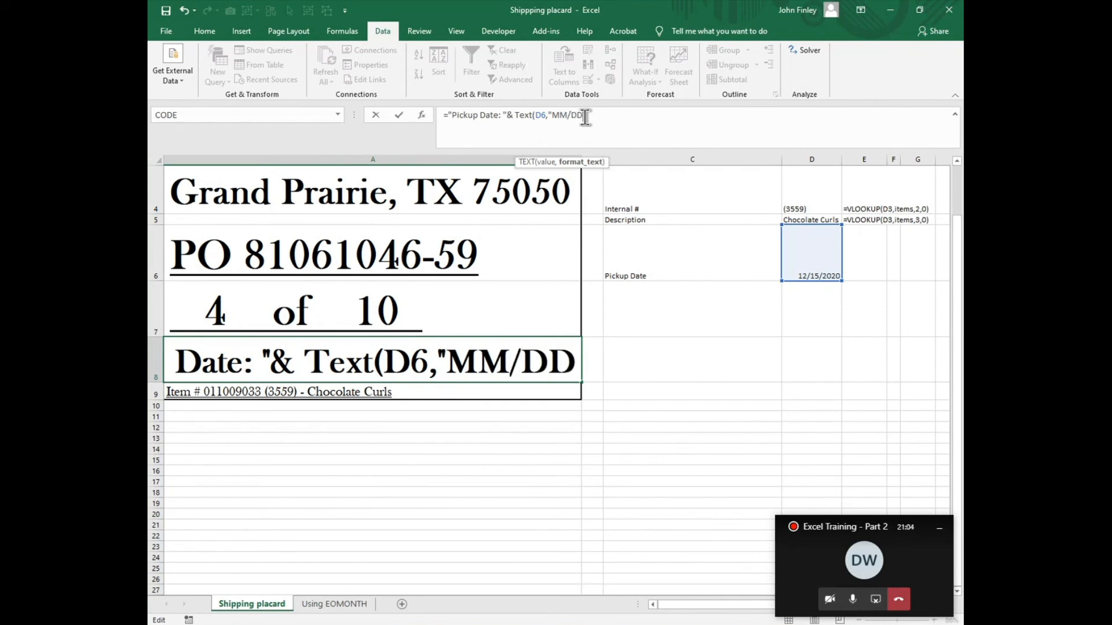
text(/)
text(YYY)
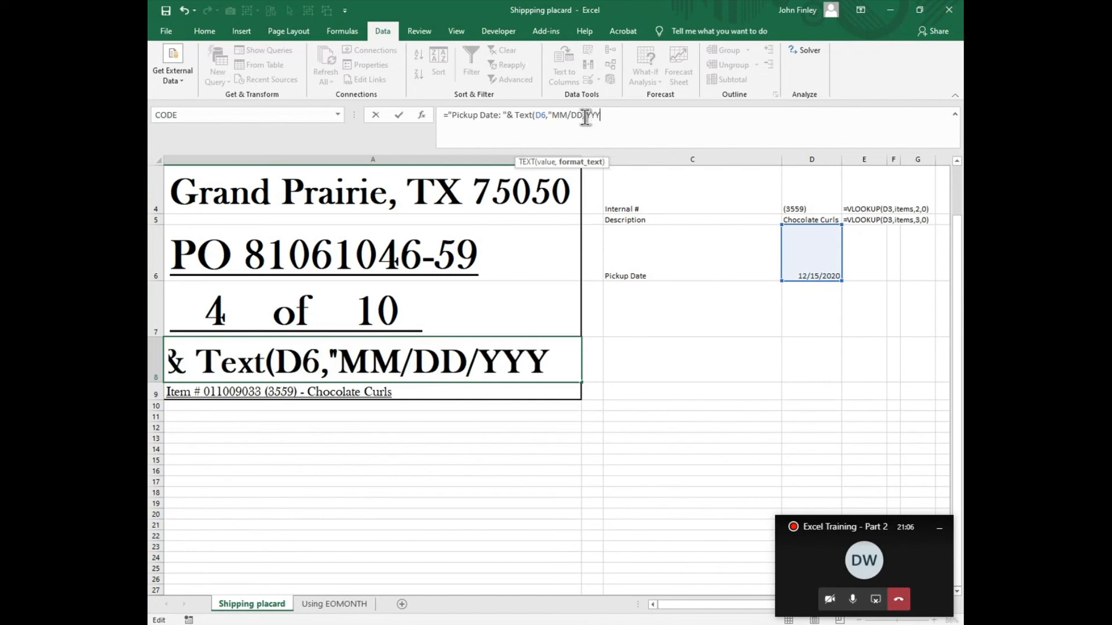
text(Y"))
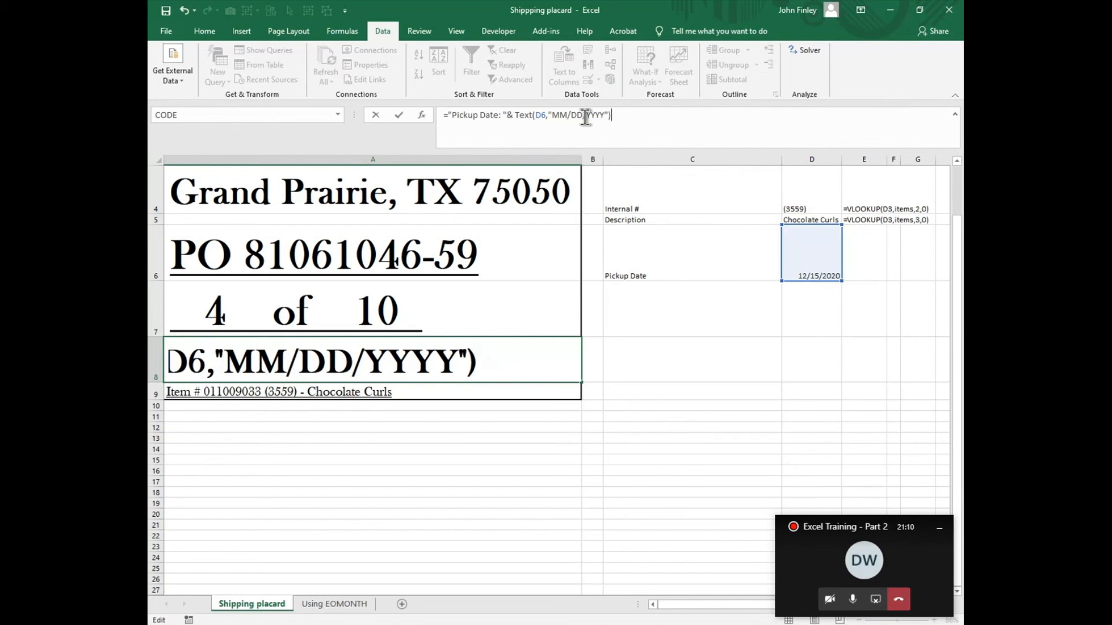
Step: Complete the TEXT function in A8 with the date format "MM/DD/YYYY" and commit the formula
key(Return)
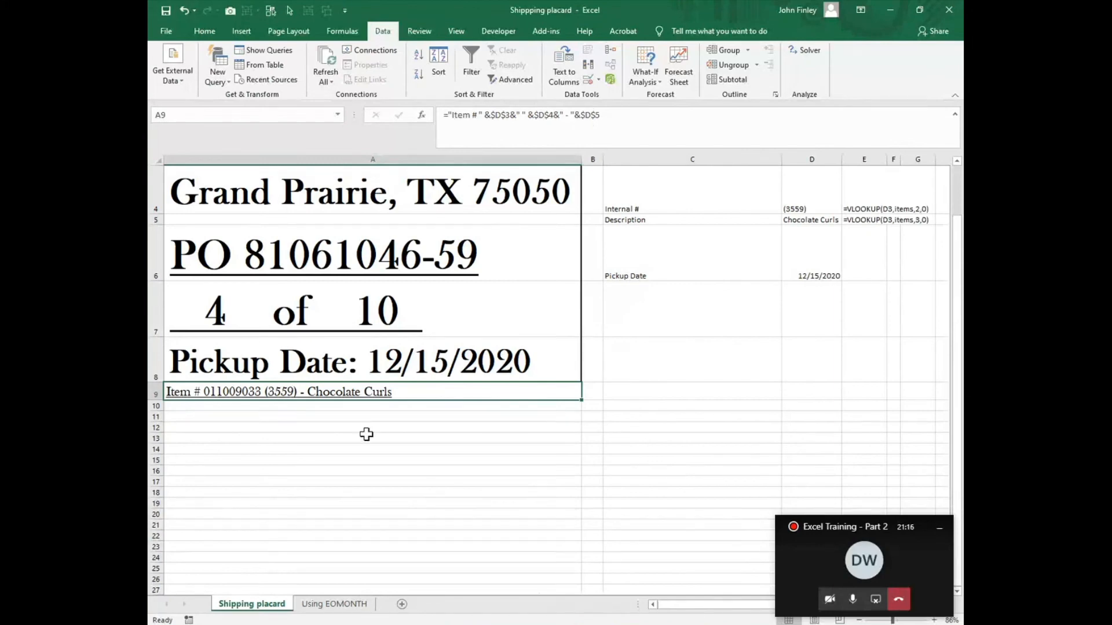
Step: Set the placard range A1:A9 as the sheet's print area
scroll(365, 434, up, 2)
scroll(456, 345, down, 2)
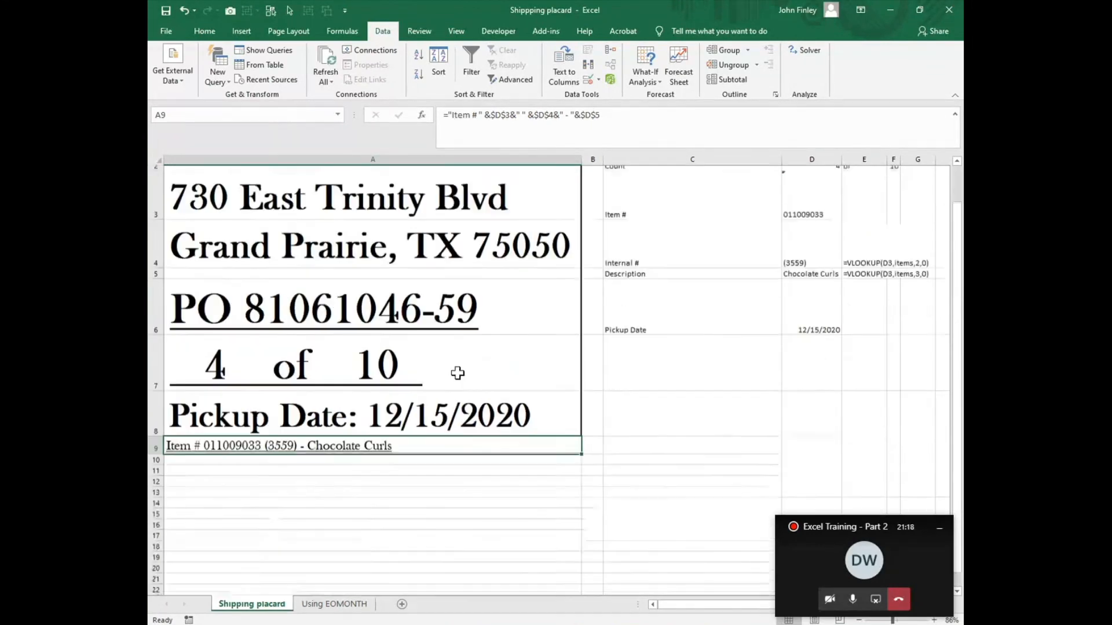
scroll(456, 372, up, 2)
drag(179, 172, 305, 488)
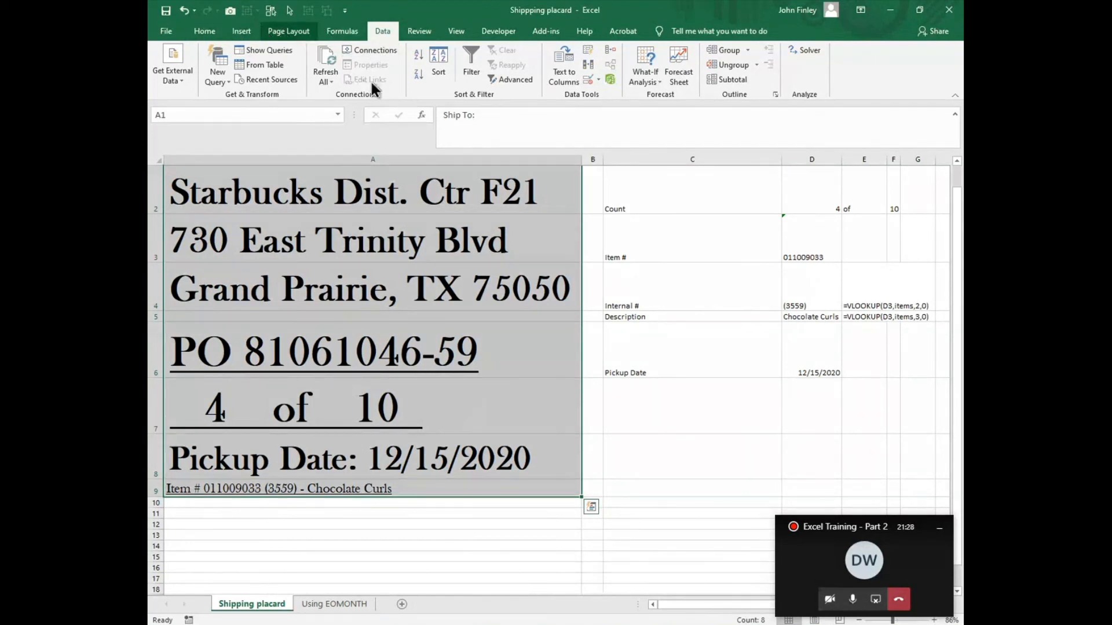
click(289, 31)
click(355, 86)
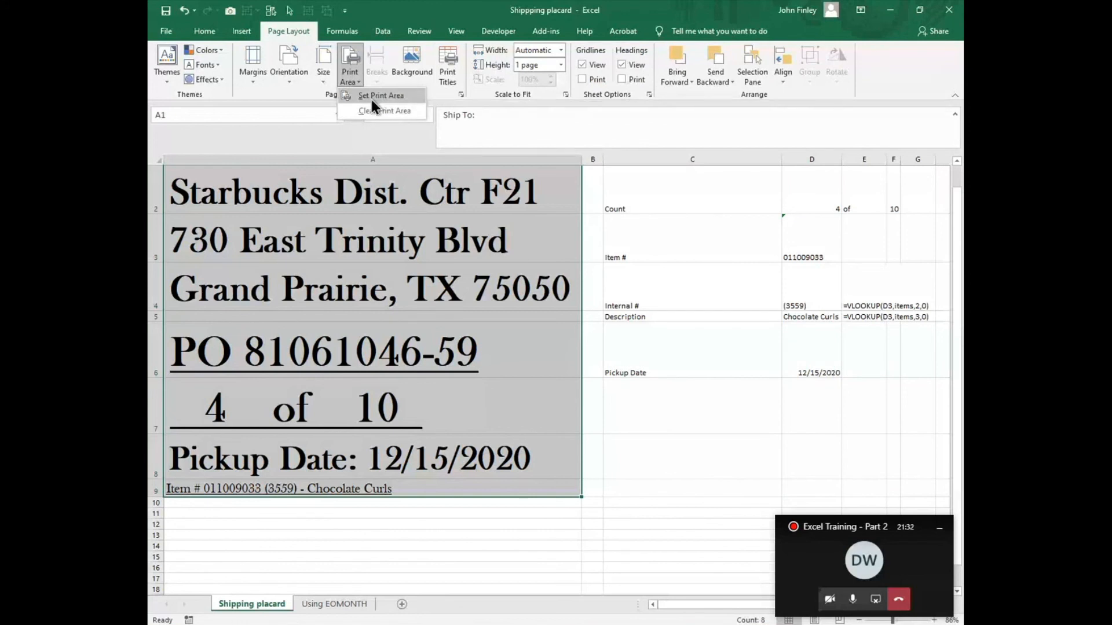
click(381, 96)
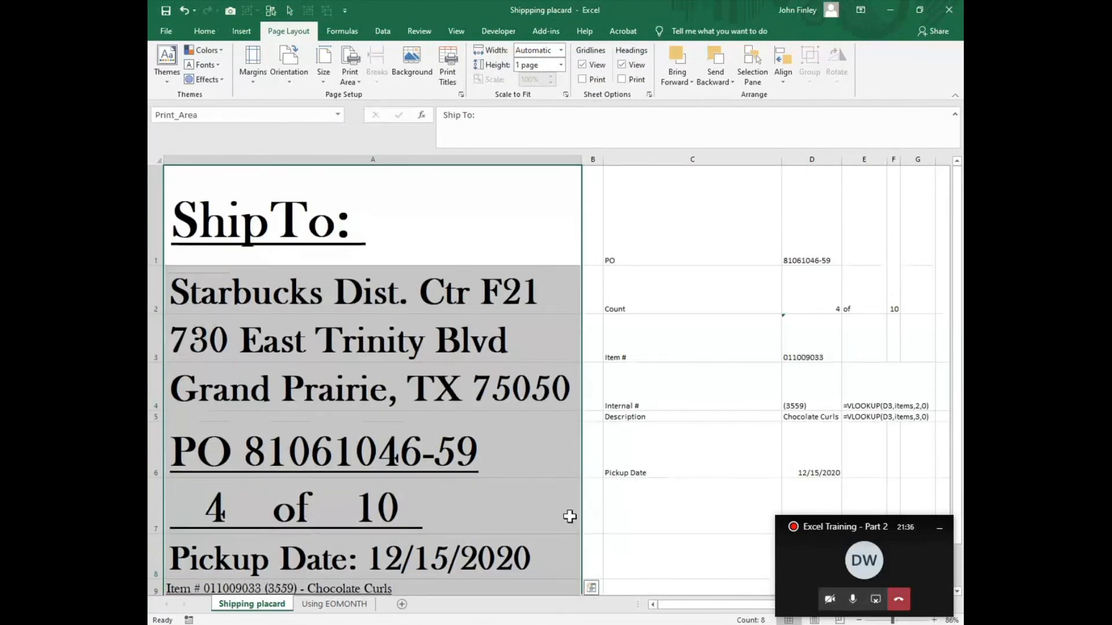
Step: Check the print preview of the placard and return to the worksheet
click(167, 30)
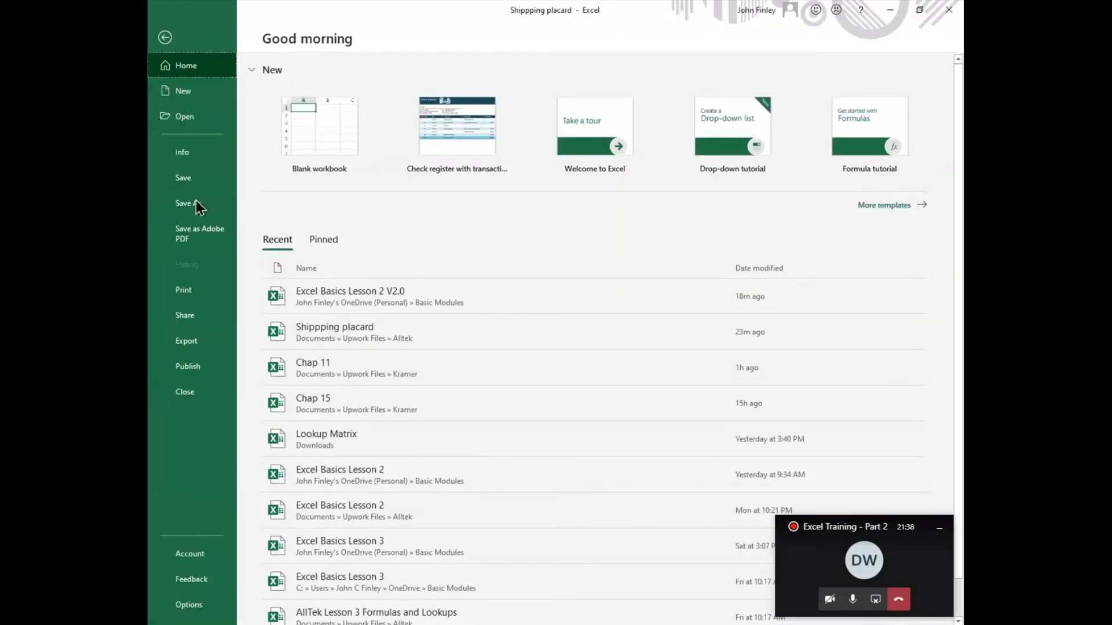
click(177, 296)
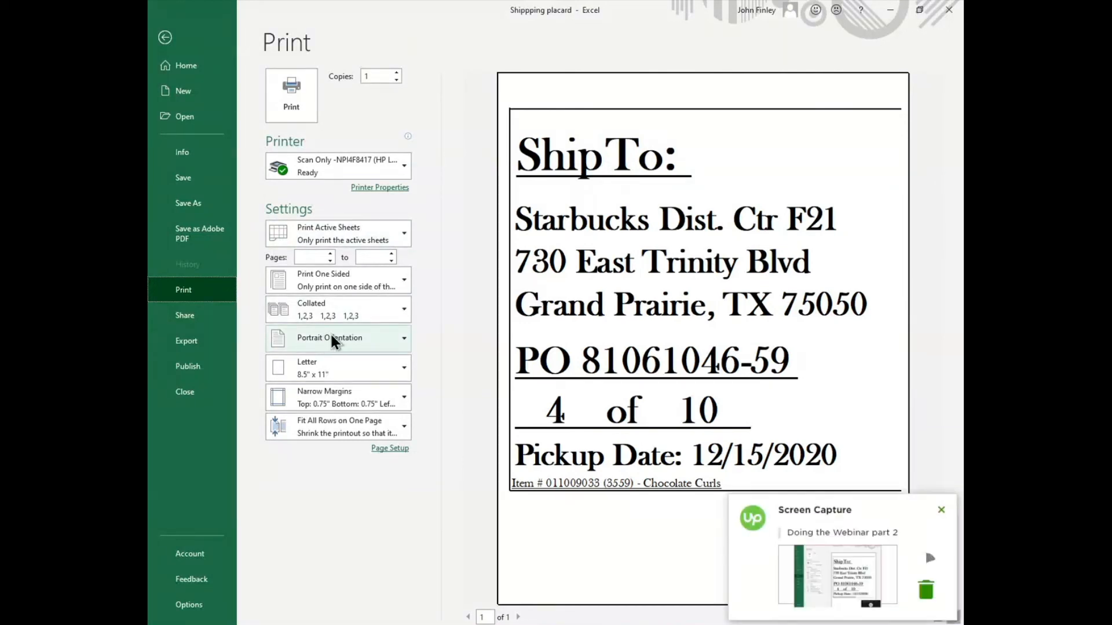
click(166, 37)
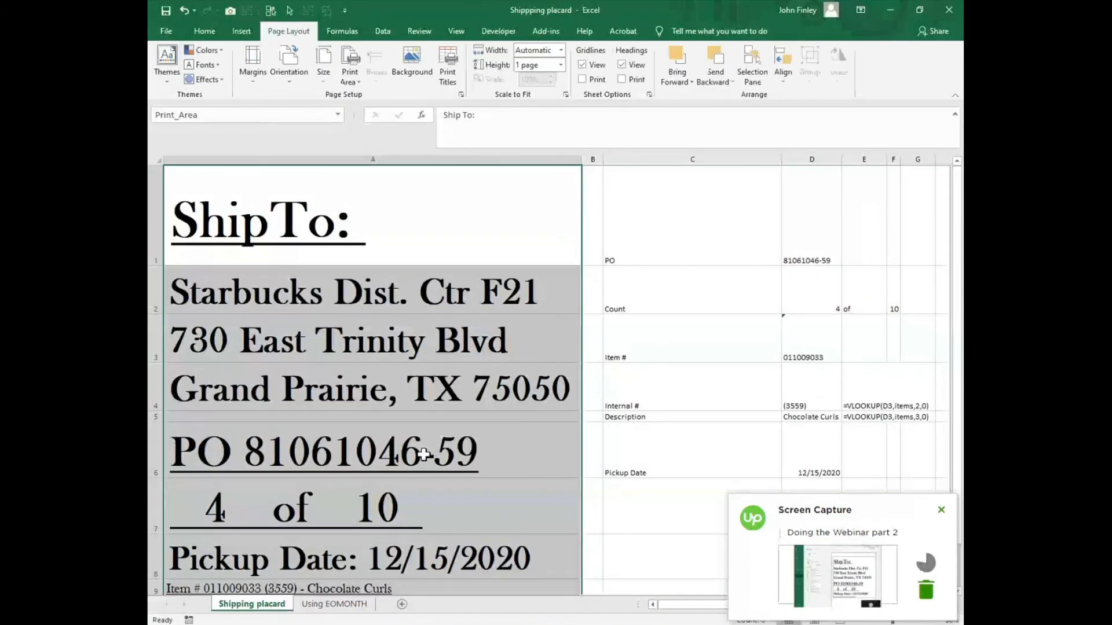
scroll(405, 507, down, 1)
scroll(362, 513, up, 1)
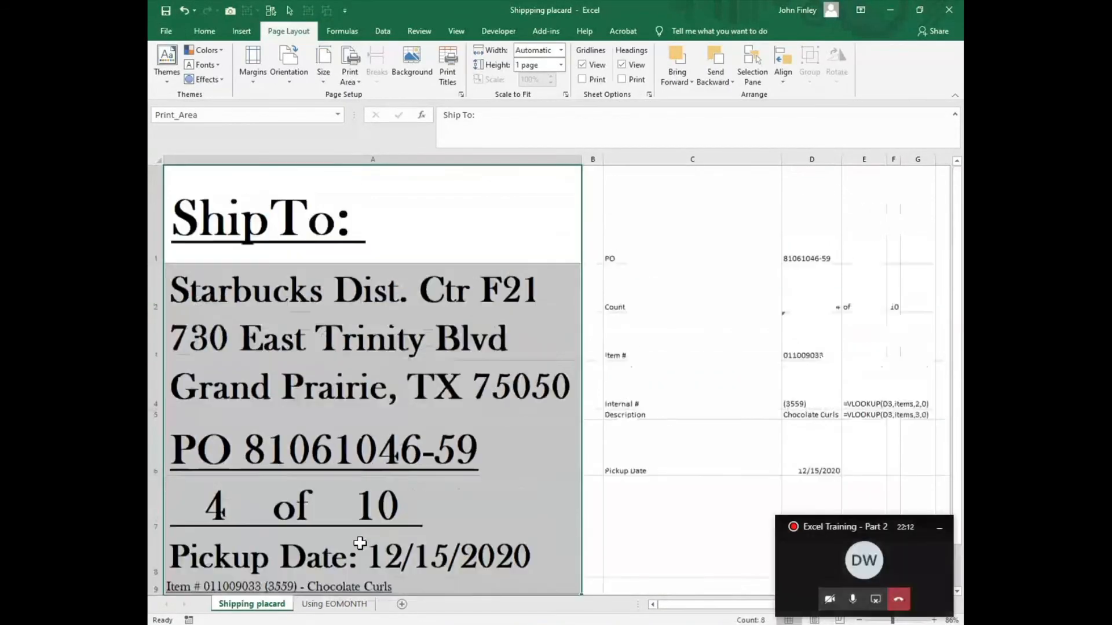
Step: On the Using EOMONTH sheet, examine the day-count formulas in B3 and B7 and the dates they reference
click(334, 606)
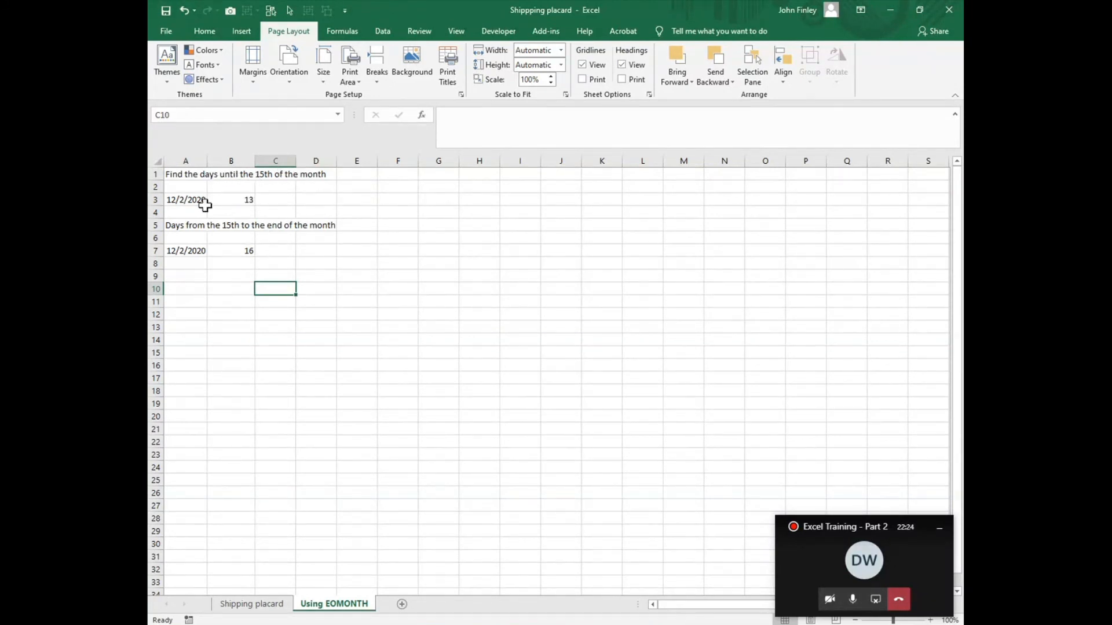
click(201, 200)
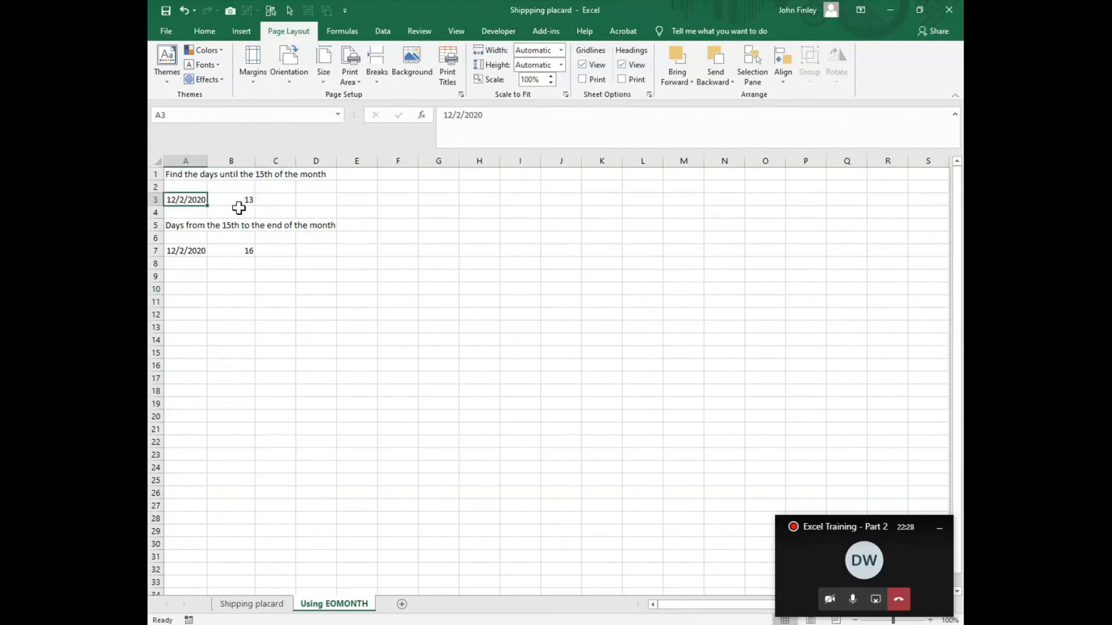
click(240, 200)
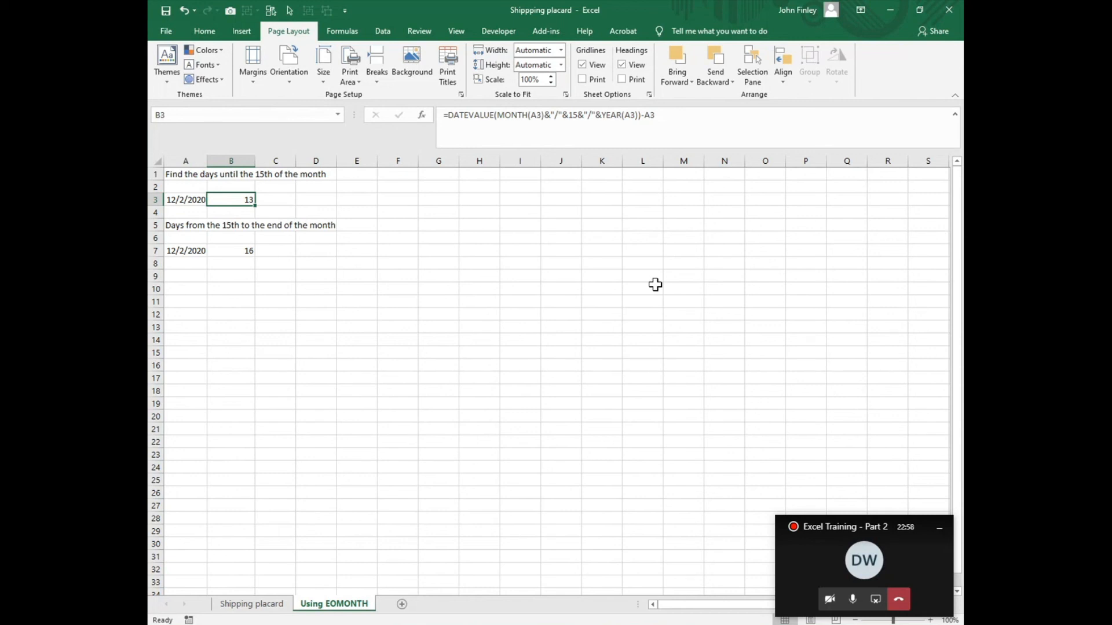
click(227, 249)
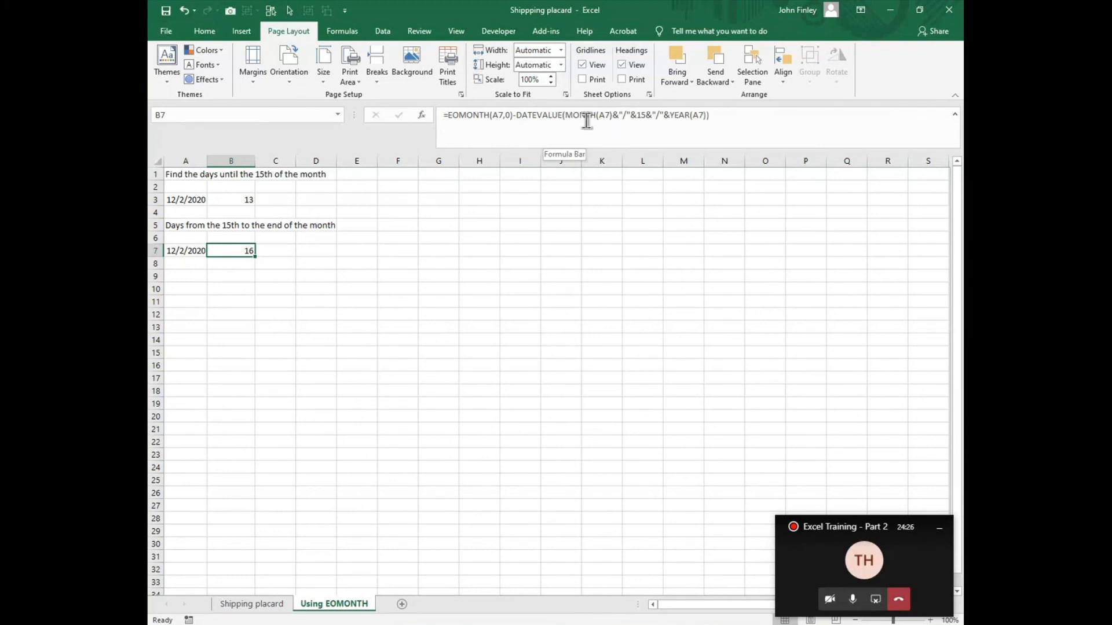
click(173, 254)
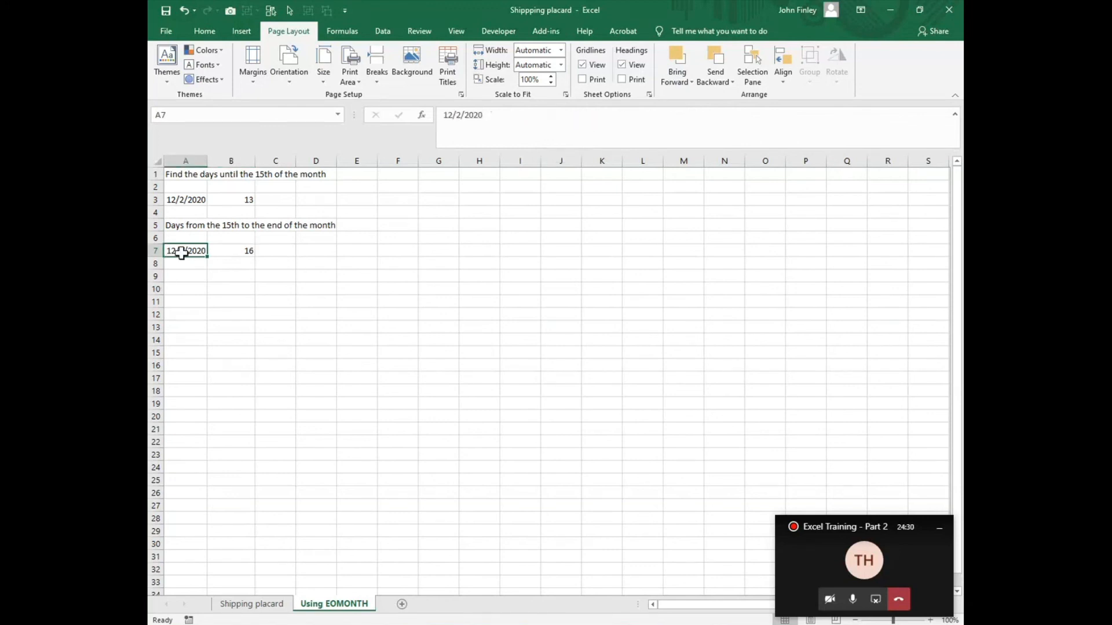
click(237, 253)
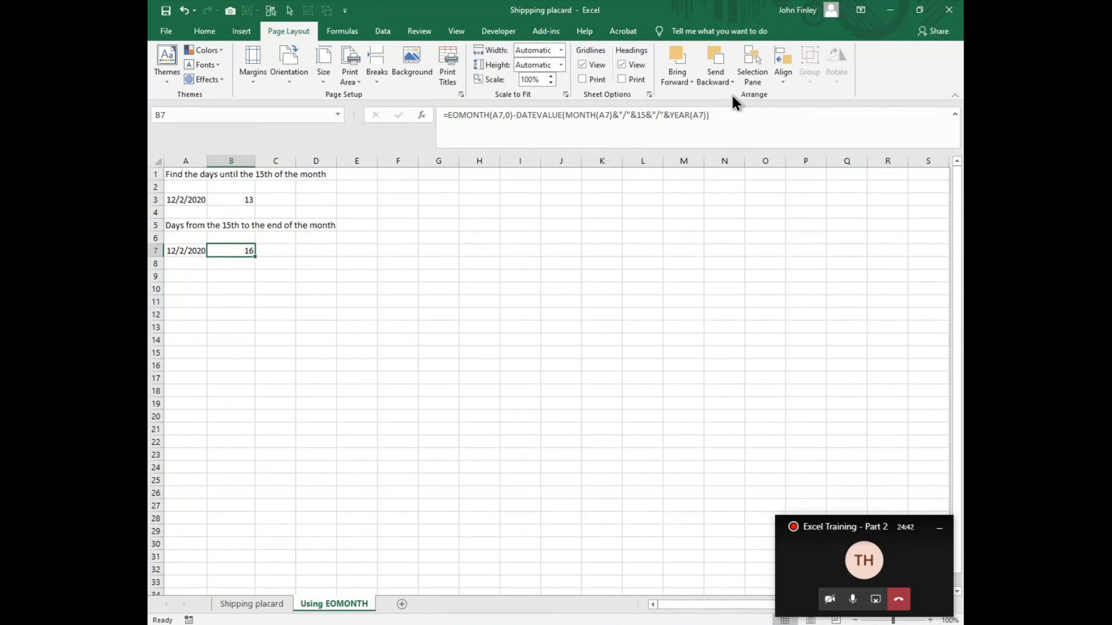
Step: Start Evaluate Formula on B7 and step through the EOMONTH, MONTH and day 15 parts
click(345, 31)
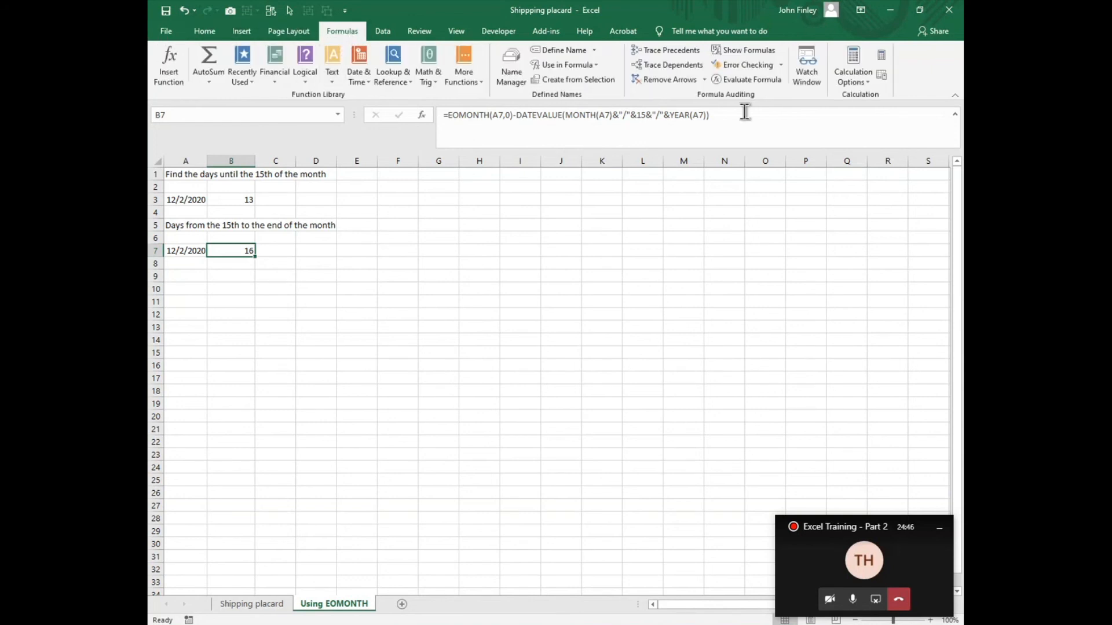
click(743, 81)
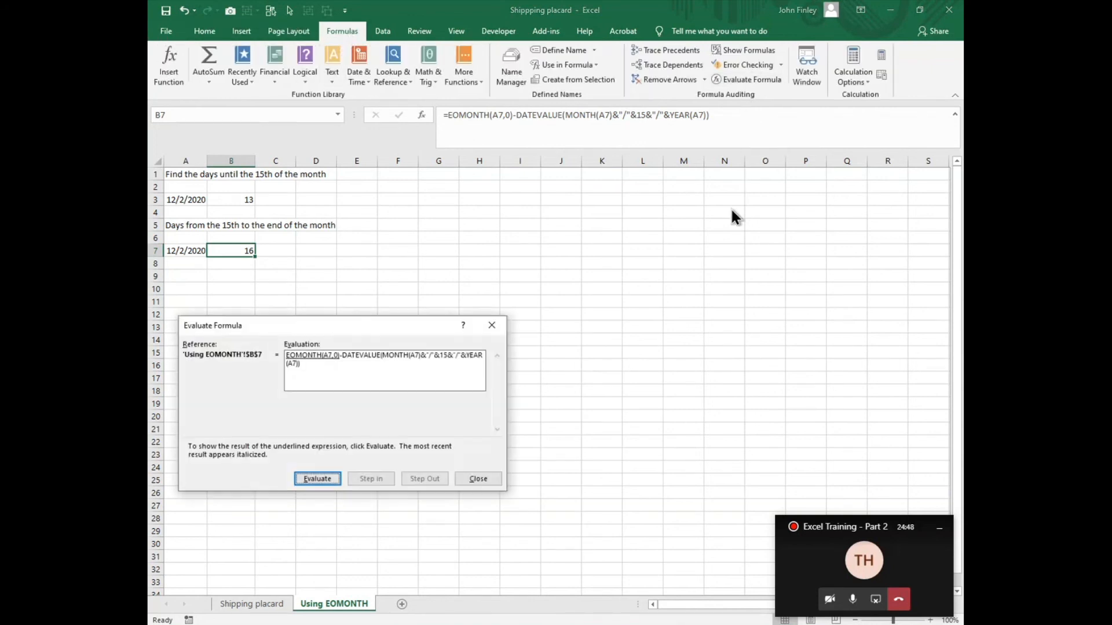
click(321, 479)
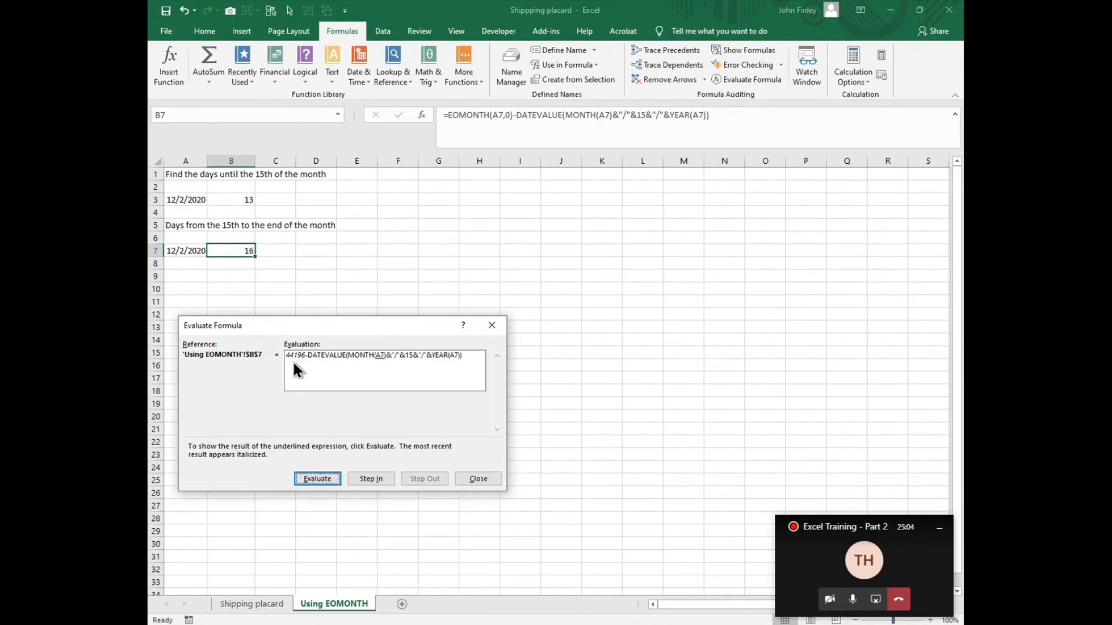
click(317, 480)
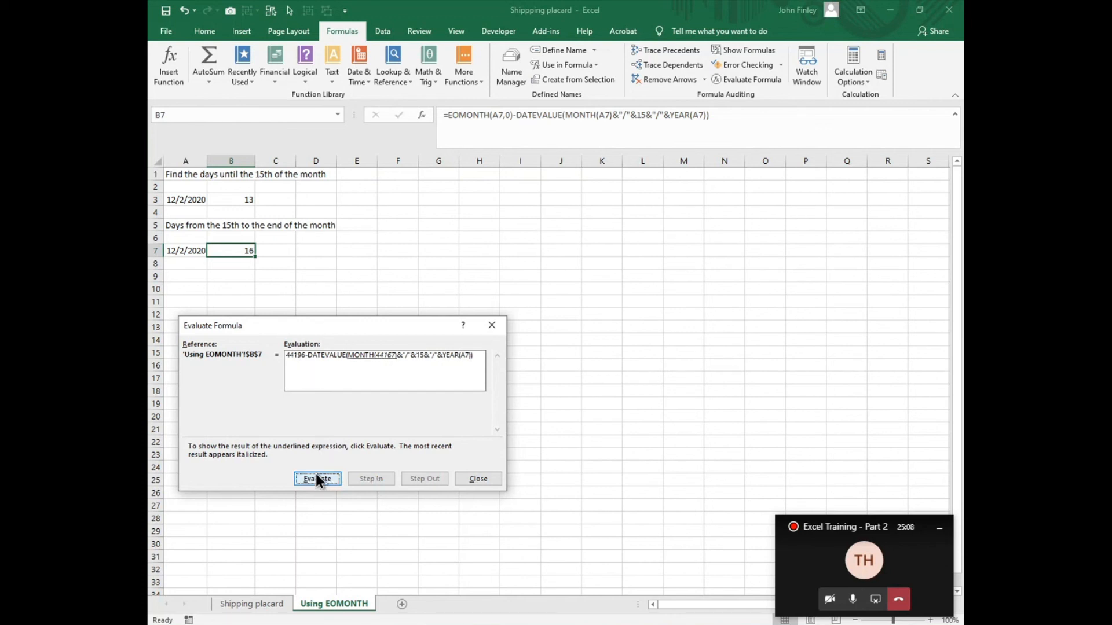
click(317, 478)
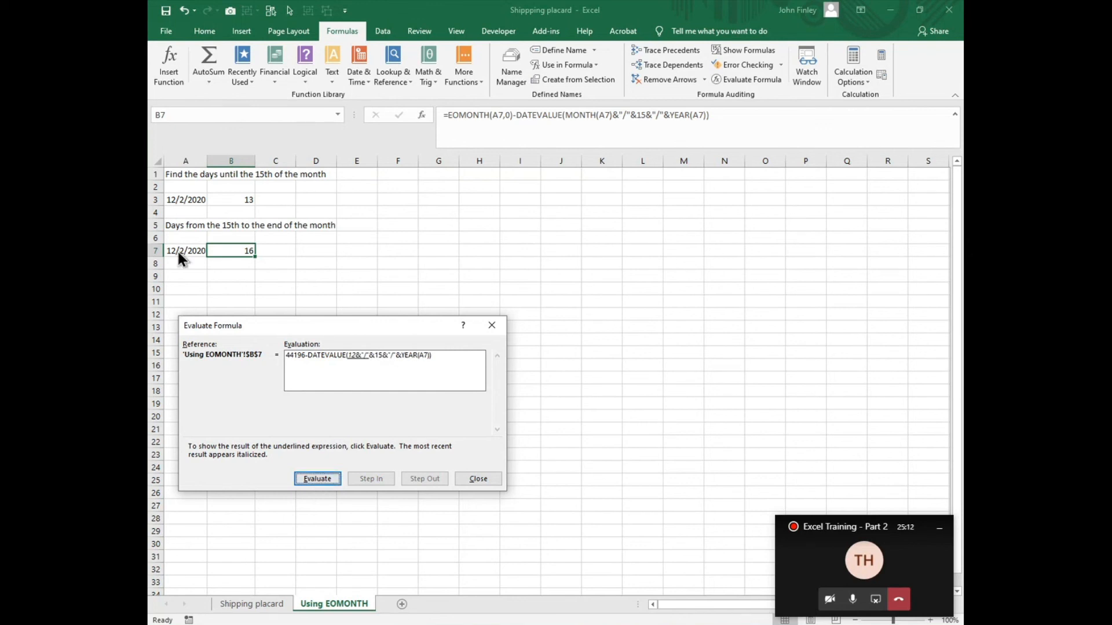
click(318, 480)
click(318, 479)
click(318, 479)
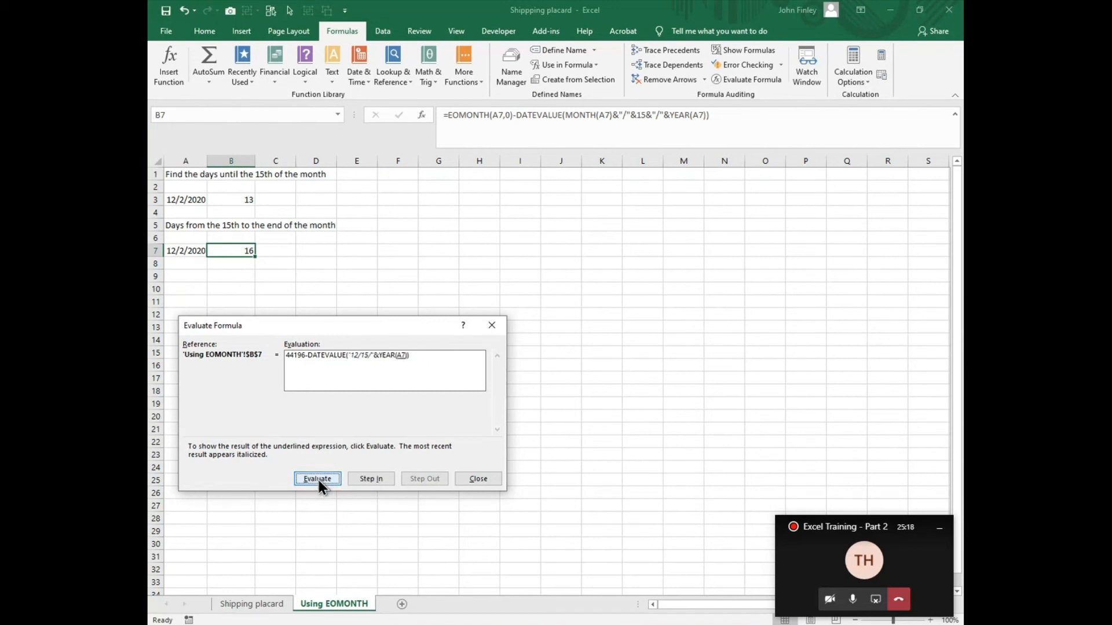
Step: Evaluate the YEAR, DATEVALUE and final subtraction parts of B7's formula and close the evaluation
click(317, 479)
click(317, 479)
click(317, 479)
click(318, 478)
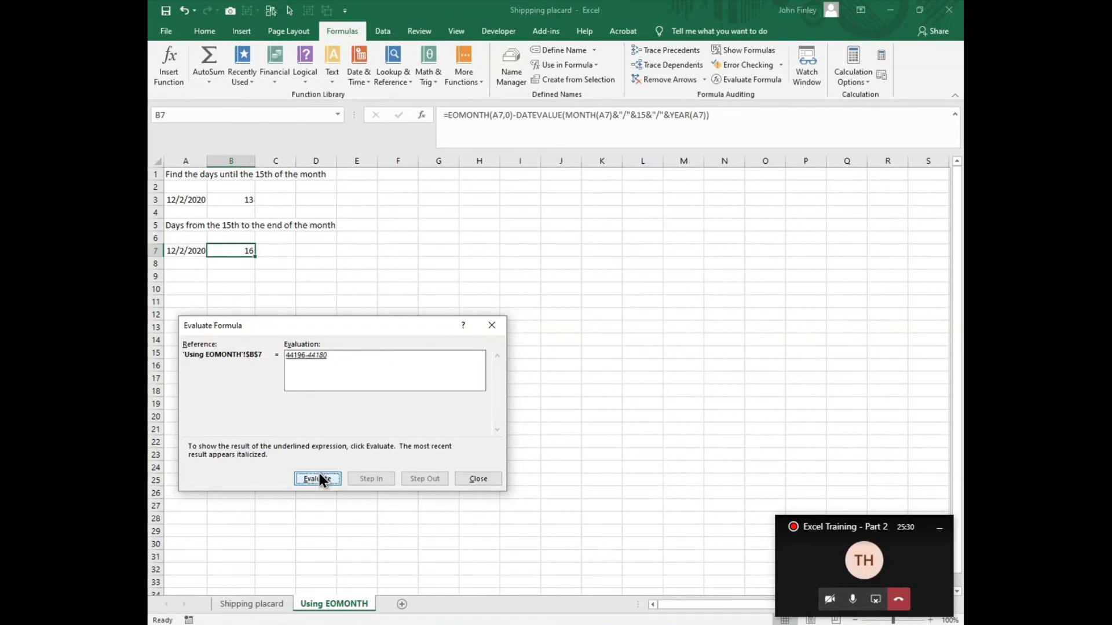
click(318, 478)
click(478, 479)
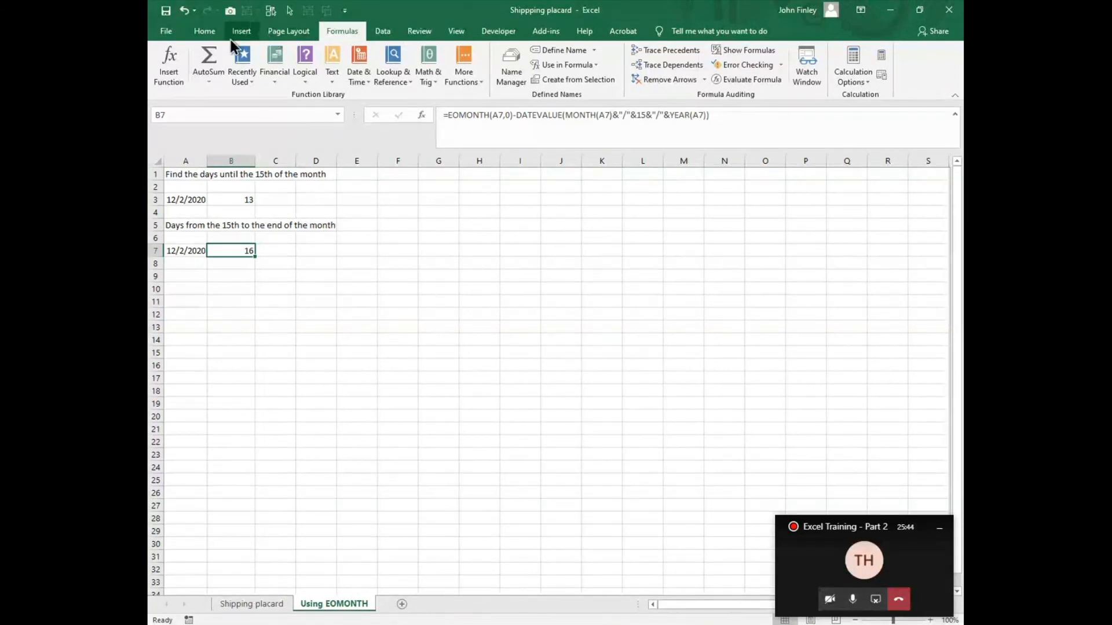
Step: Try the Short Date format on B7 and set the cell back to General
click(203, 32)
click(538, 55)
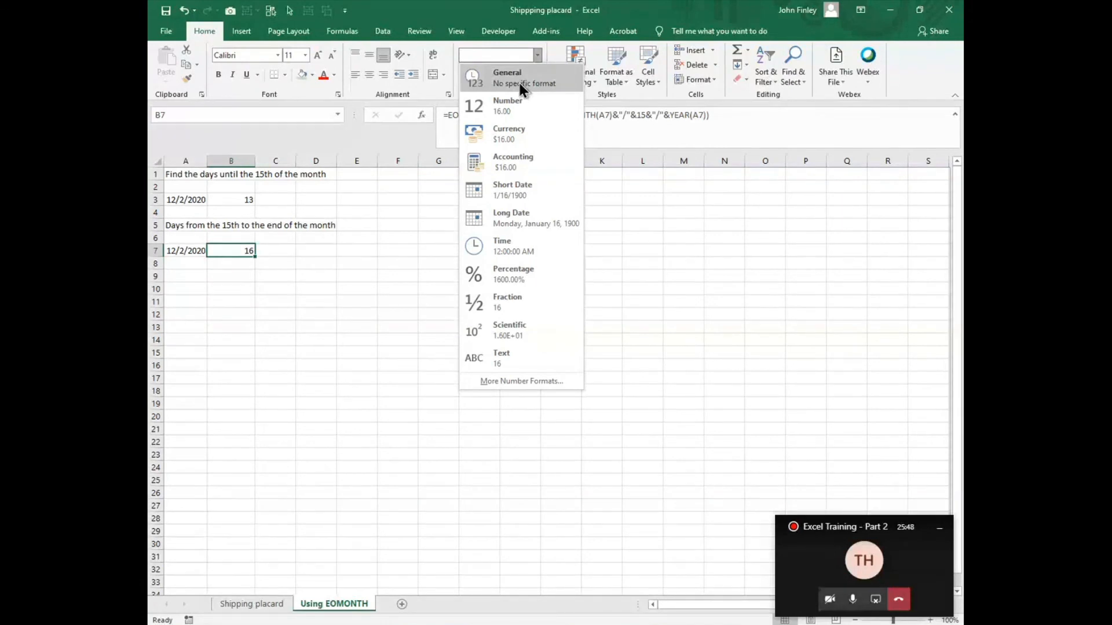
click(505, 189)
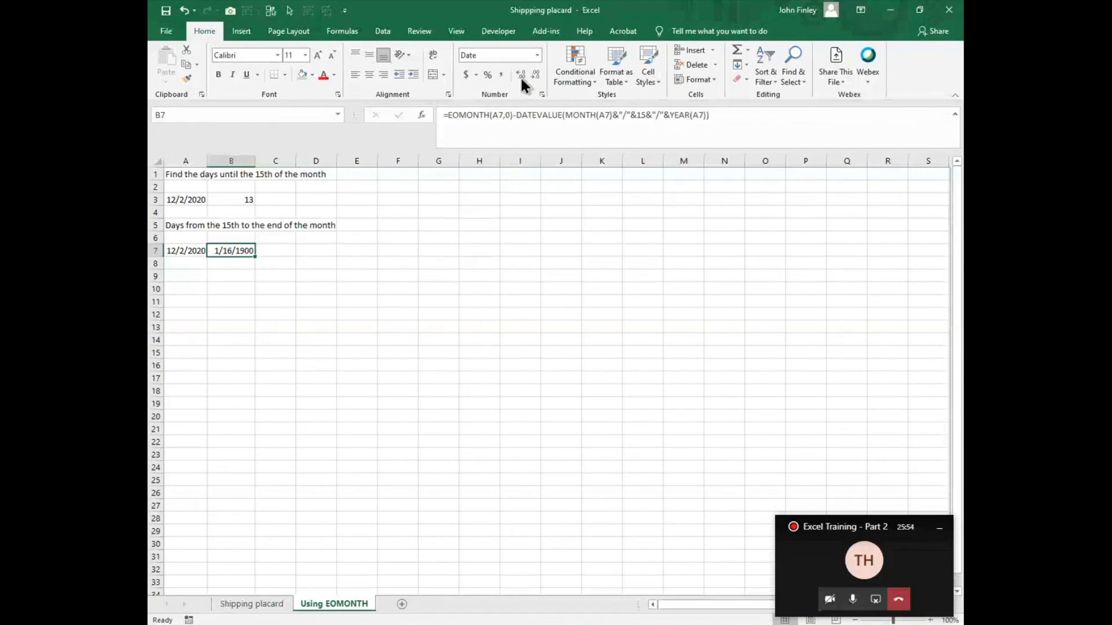
click(537, 55)
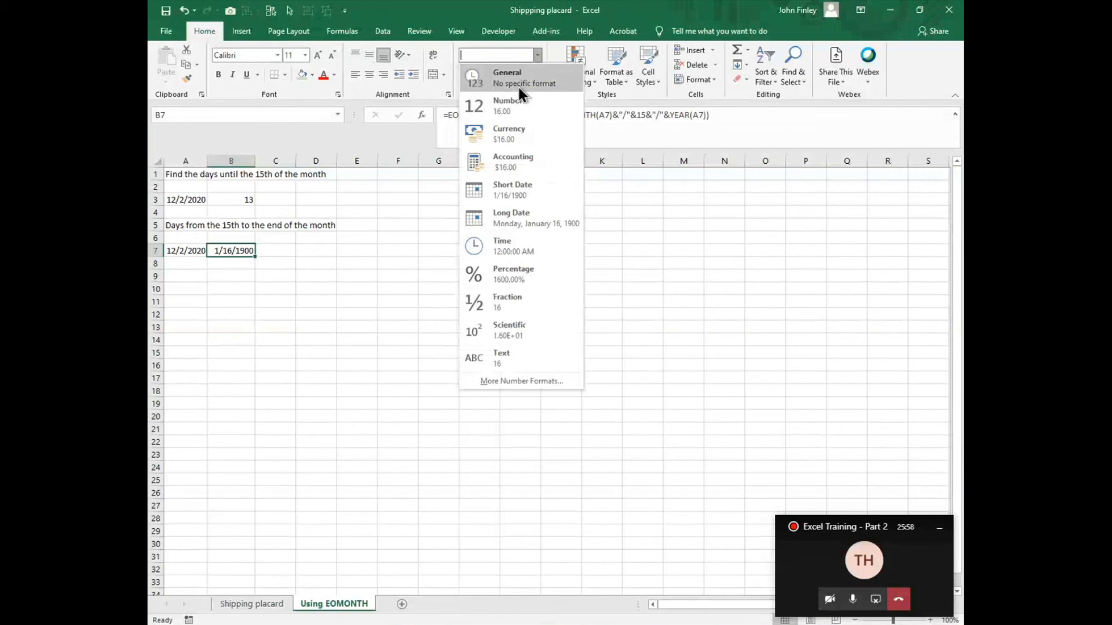
click(518, 77)
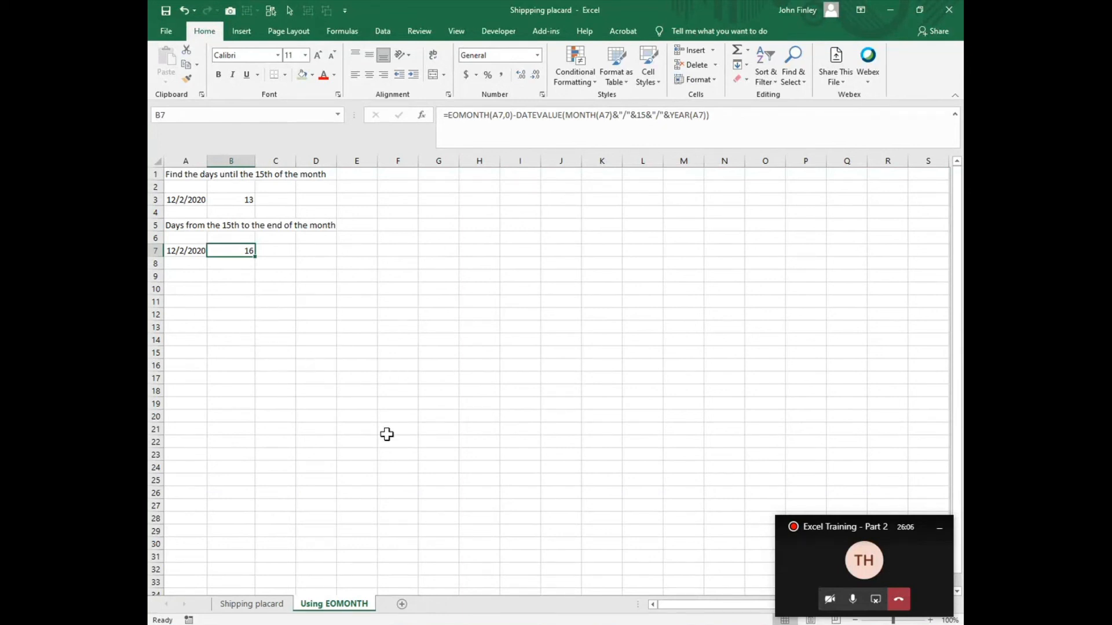
Step: Return to the Shipping placard sheet and switch to the Excel Basics Lesson 2 presentation in PowerPoint
click(231, 604)
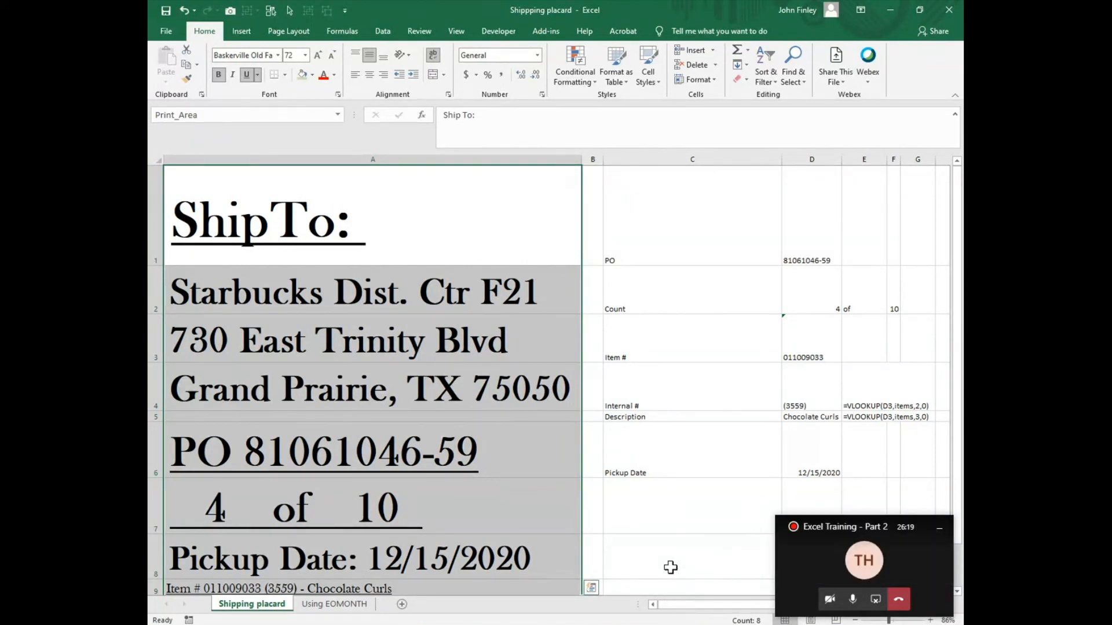
mouse_move(726, 624)
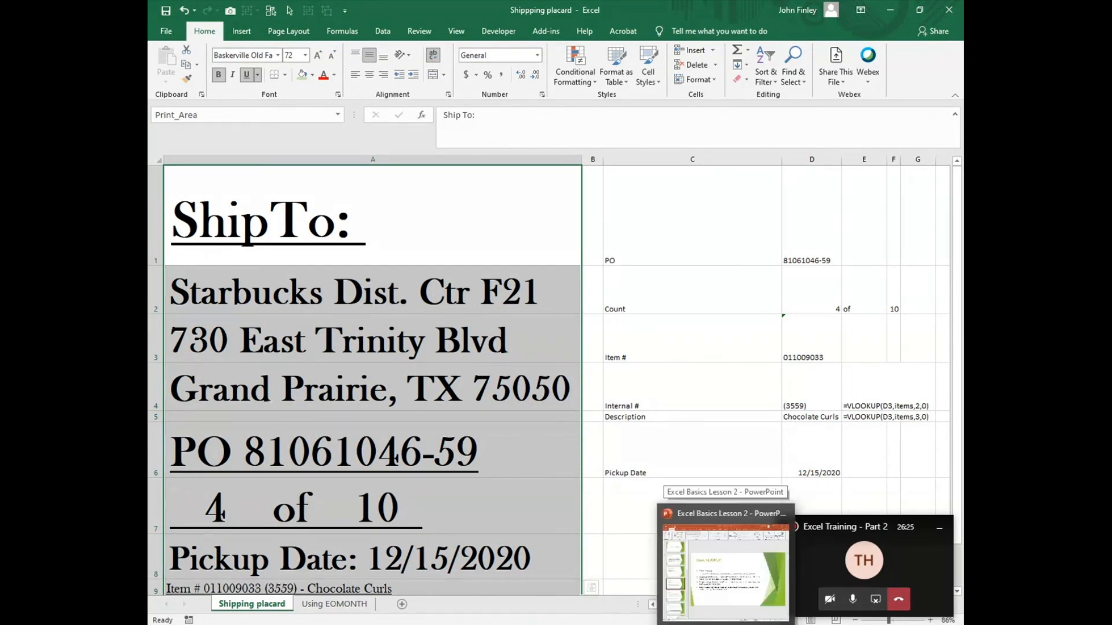
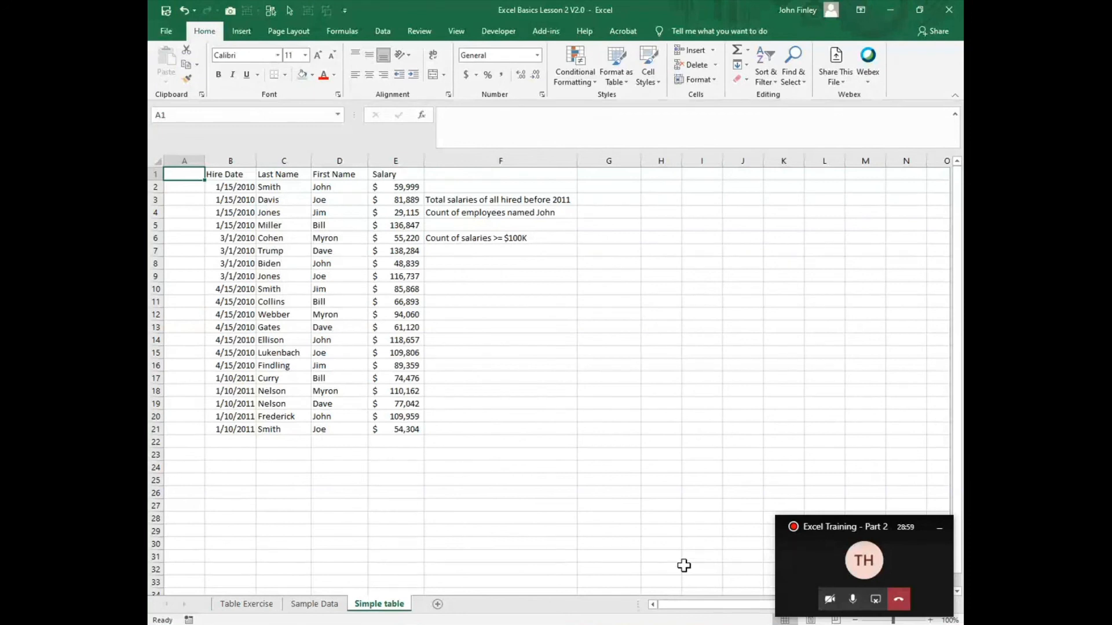
Step: Review the Tables slide in the PowerPoint presentation and return to the Simple table sheet in Excel
click(322, 187)
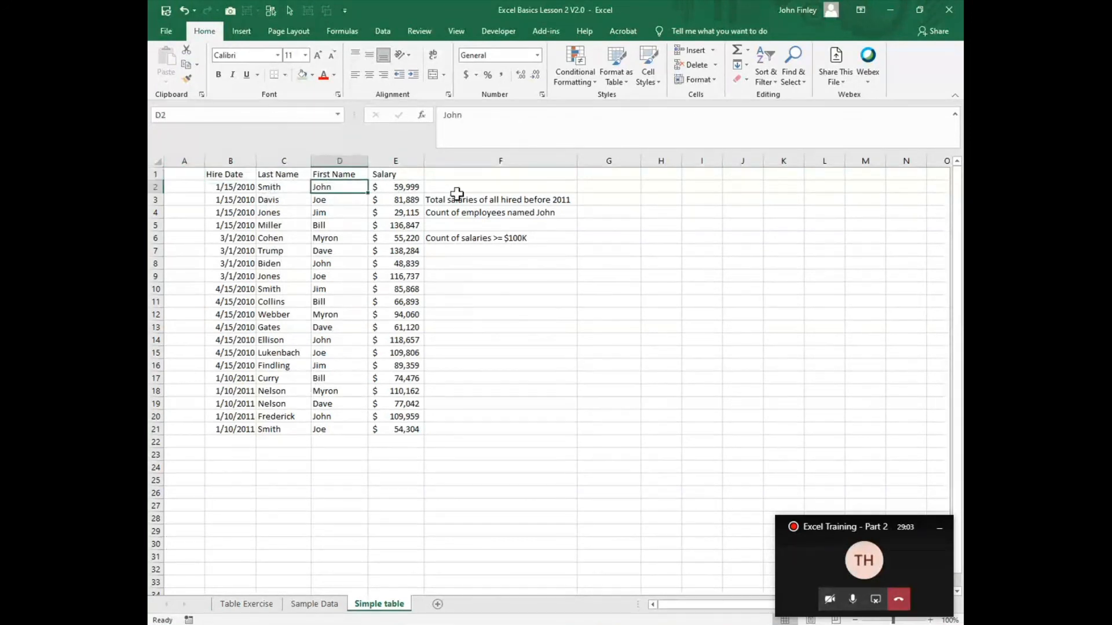
click(414, 188)
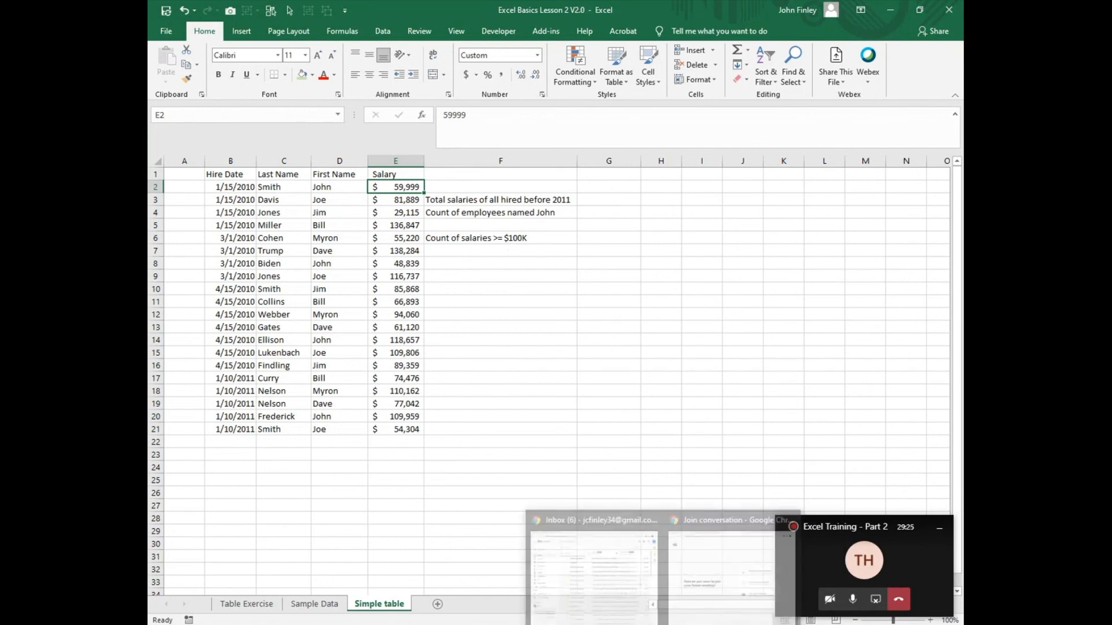
mouse_move(699, 602)
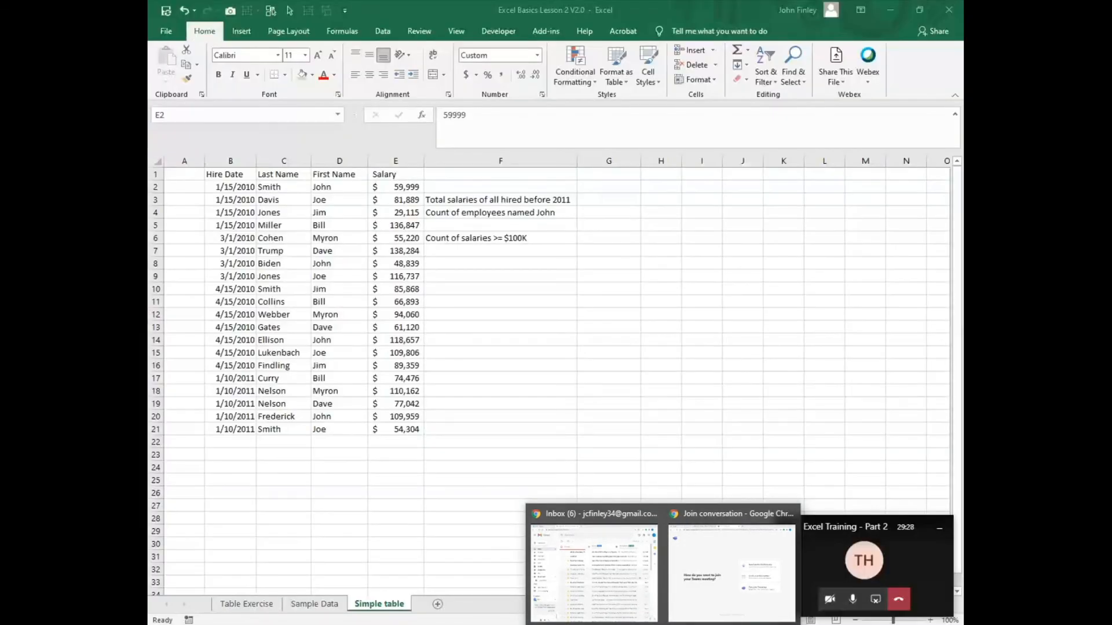
click(707, 624)
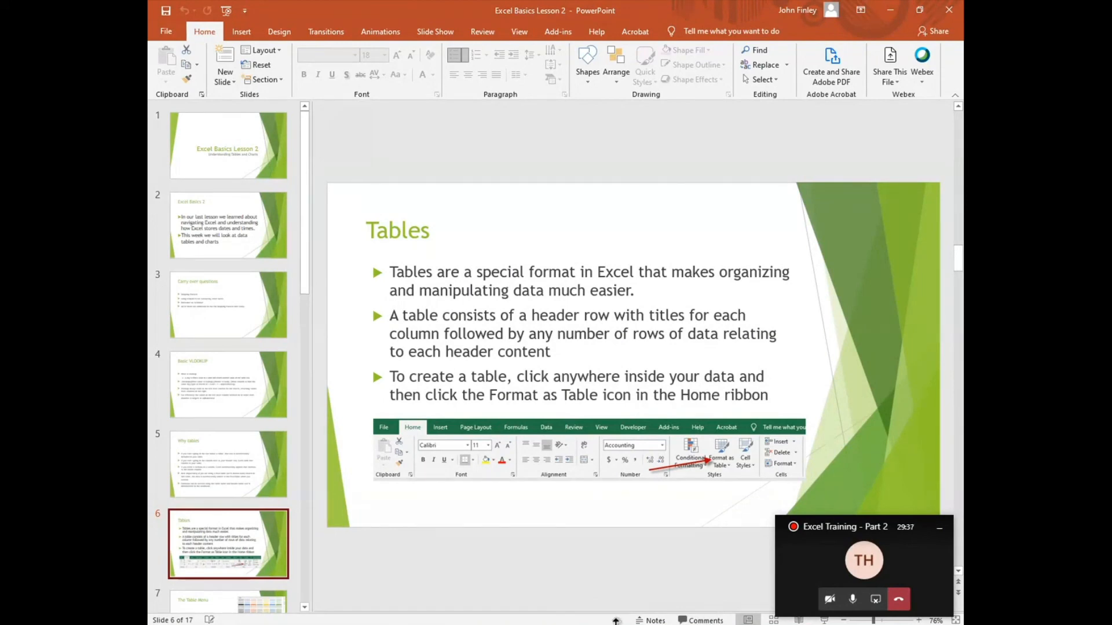
click(649, 608)
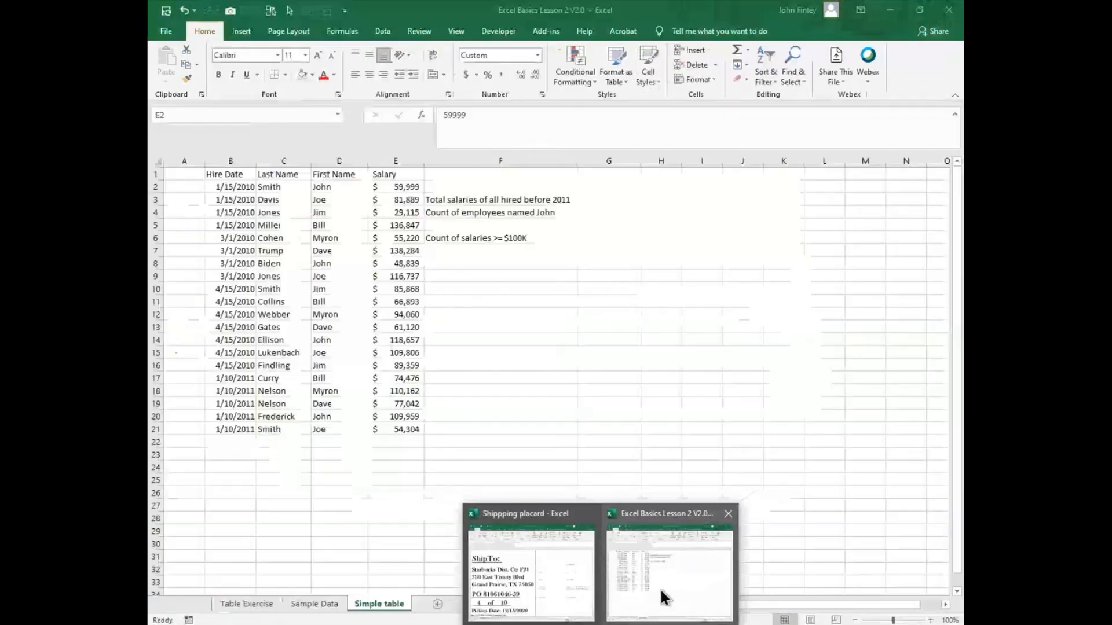
Step: Format the employee data in B1:E21 as a table with headers, using a green Medium style and excluding column F
click(278, 227)
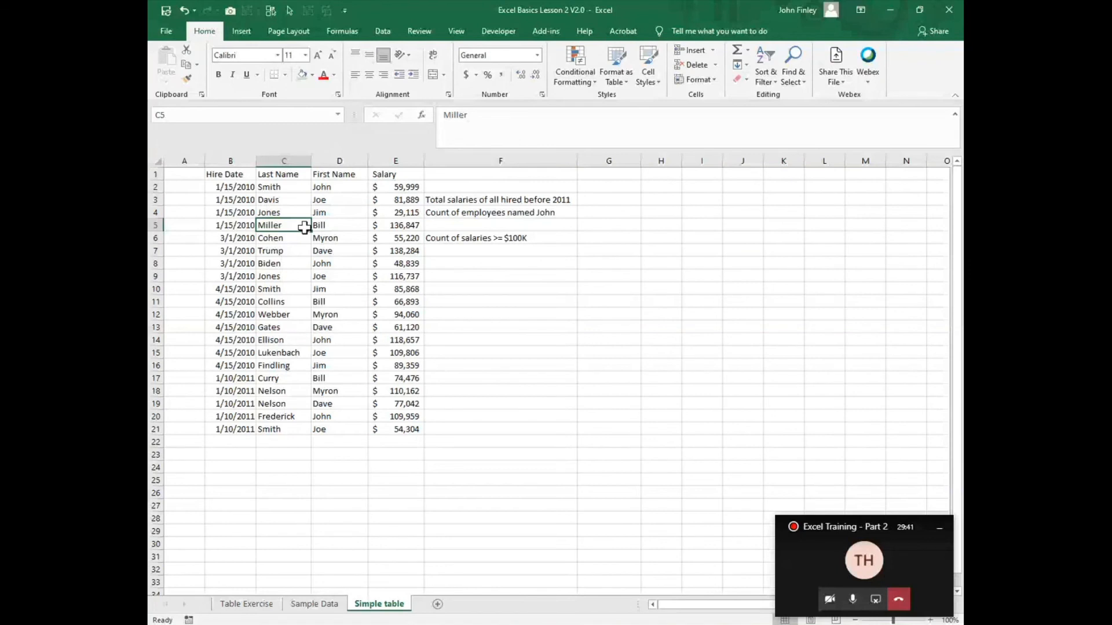
click(628, 84)
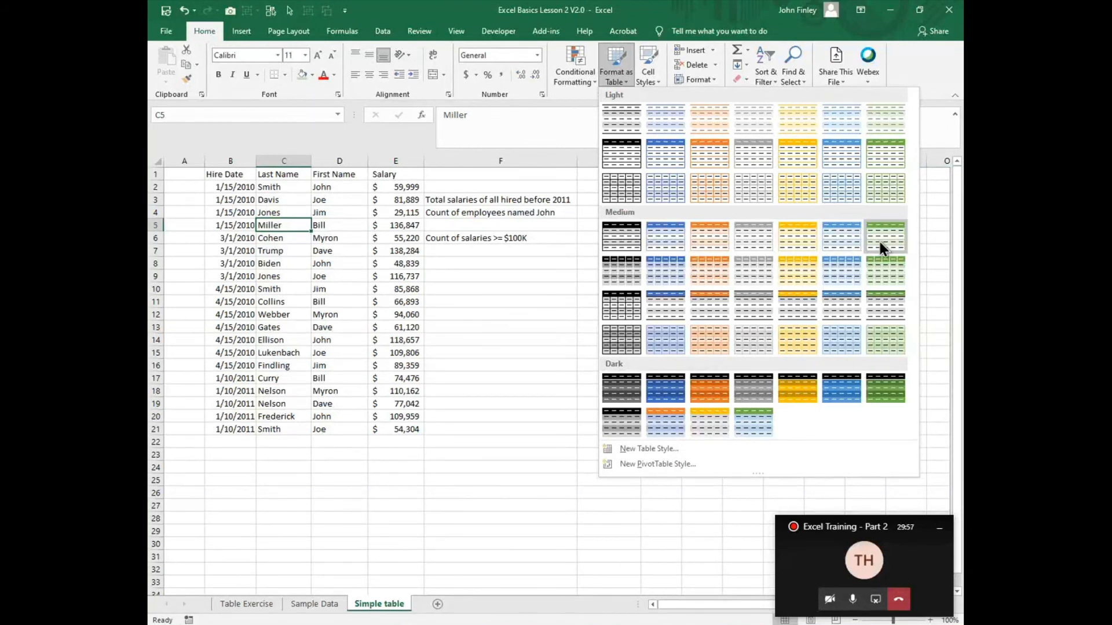
key(Escape)
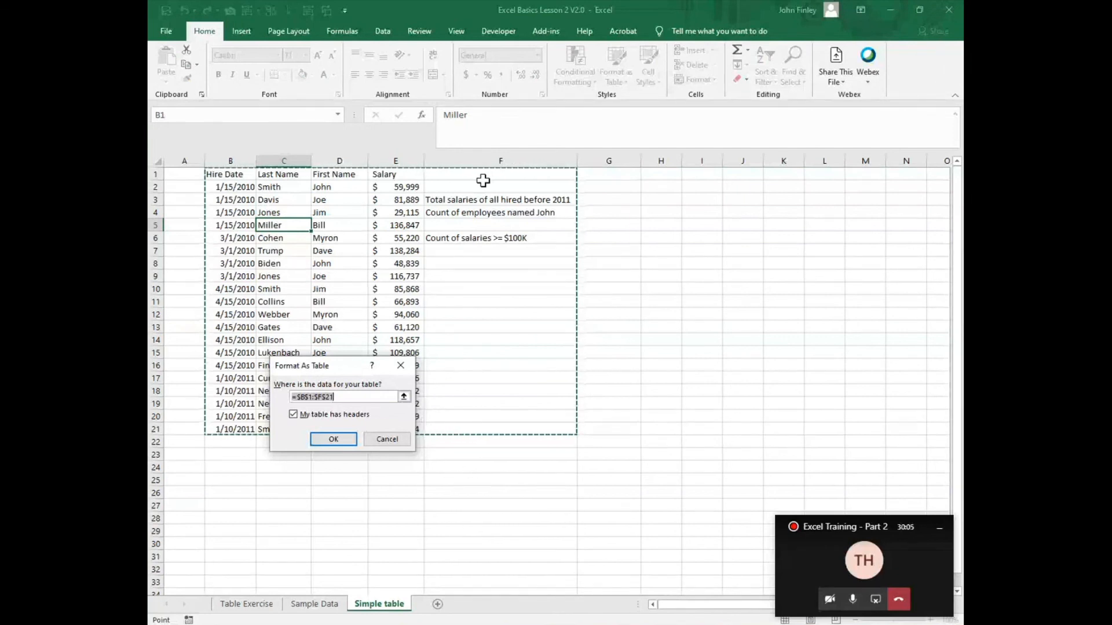
key(shift+Left)
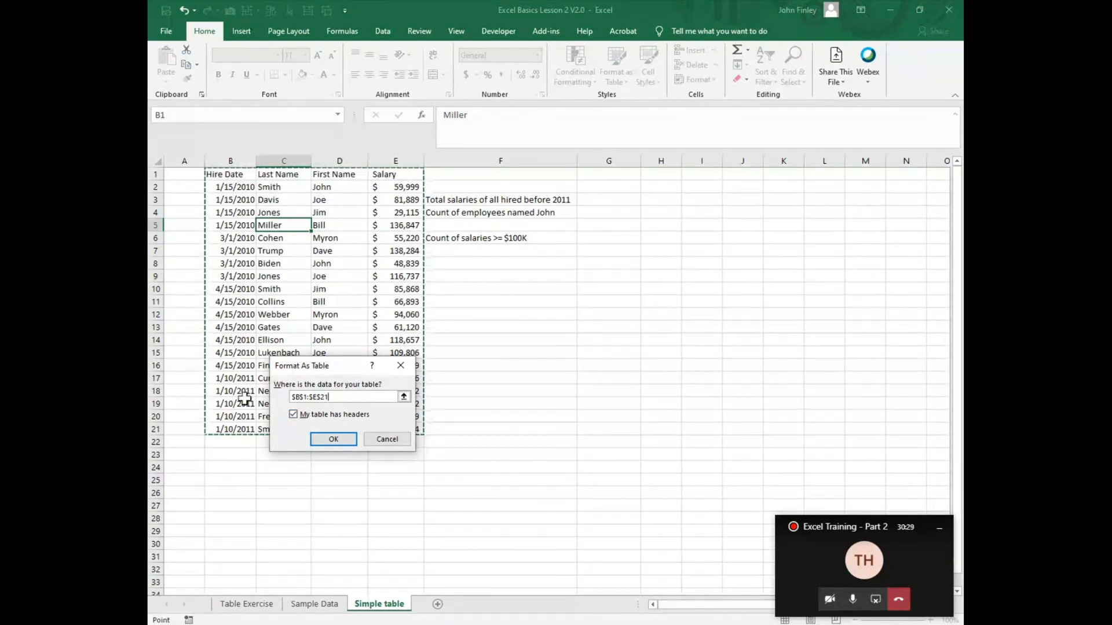
click(336, 440)
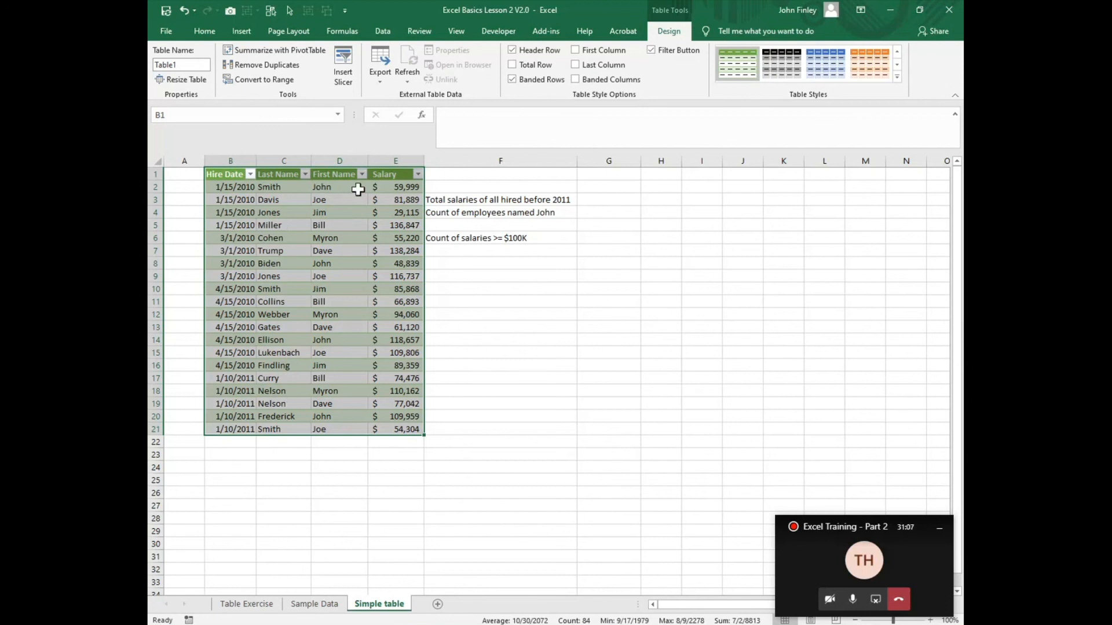
Step: Filter the table's Last Name column to only the surname in row 2 and clear that filter again
click(305, 175)
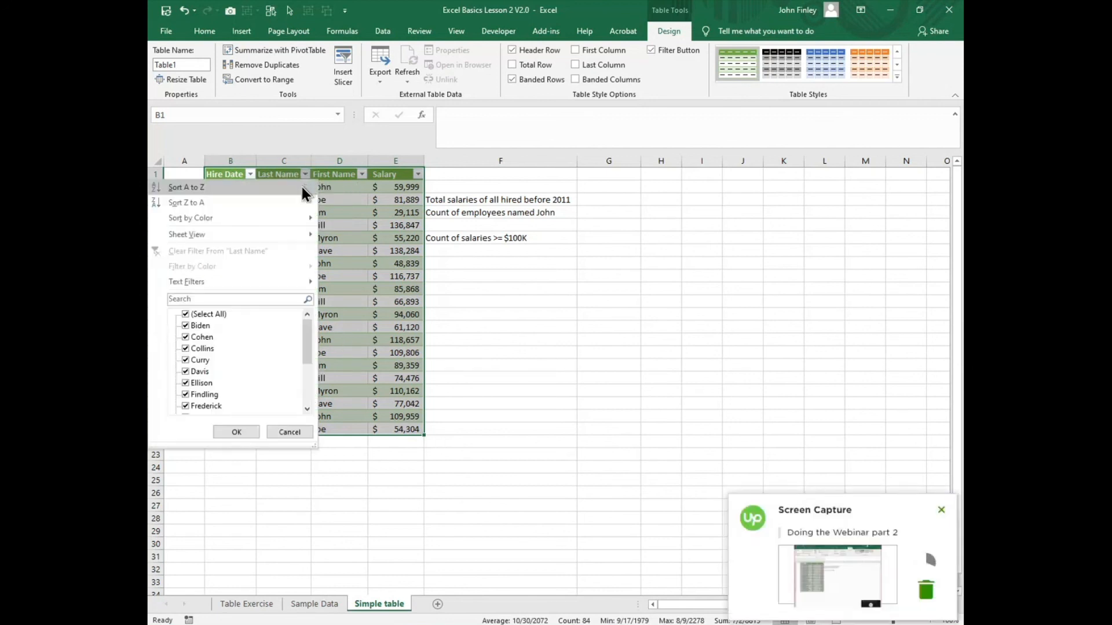
click(186, 315)
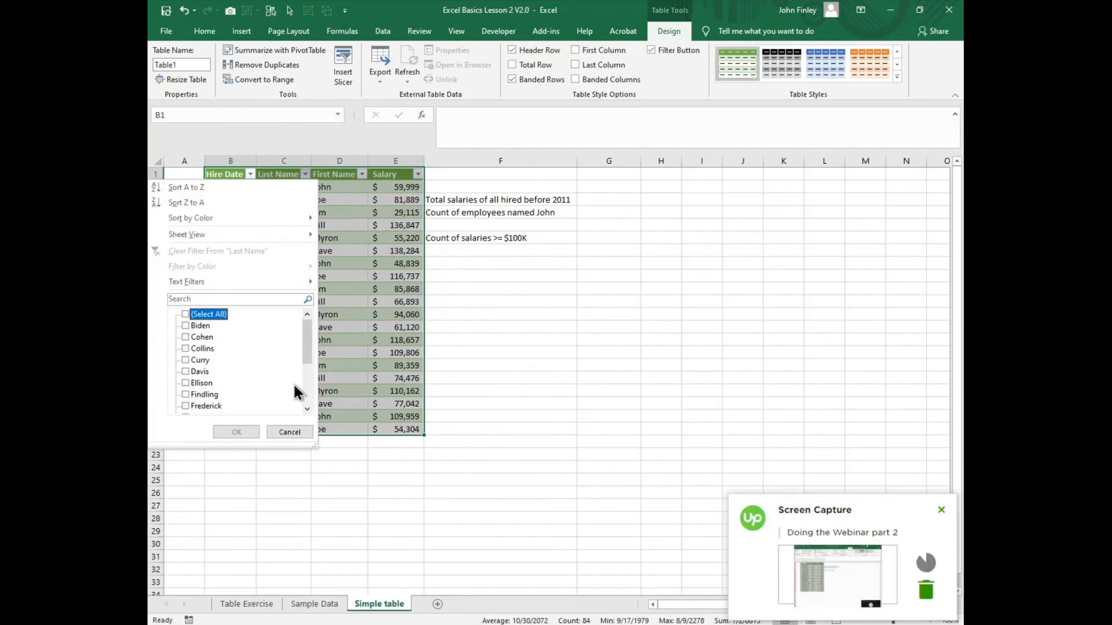
drag(308, 356, 207, 395)
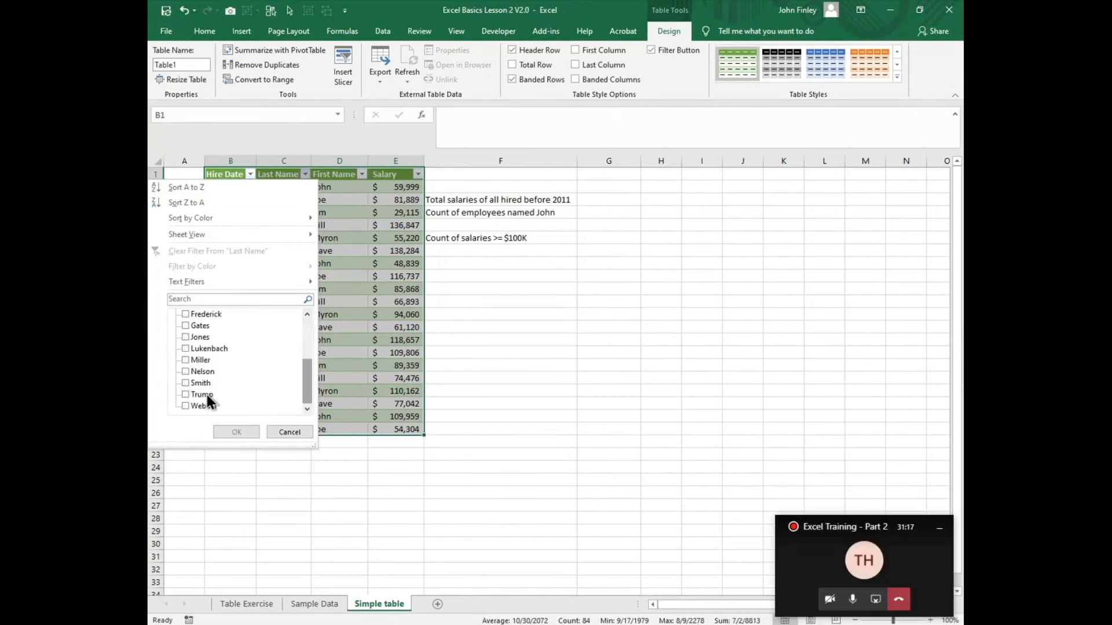
click(186, 385)
click(231, 432)
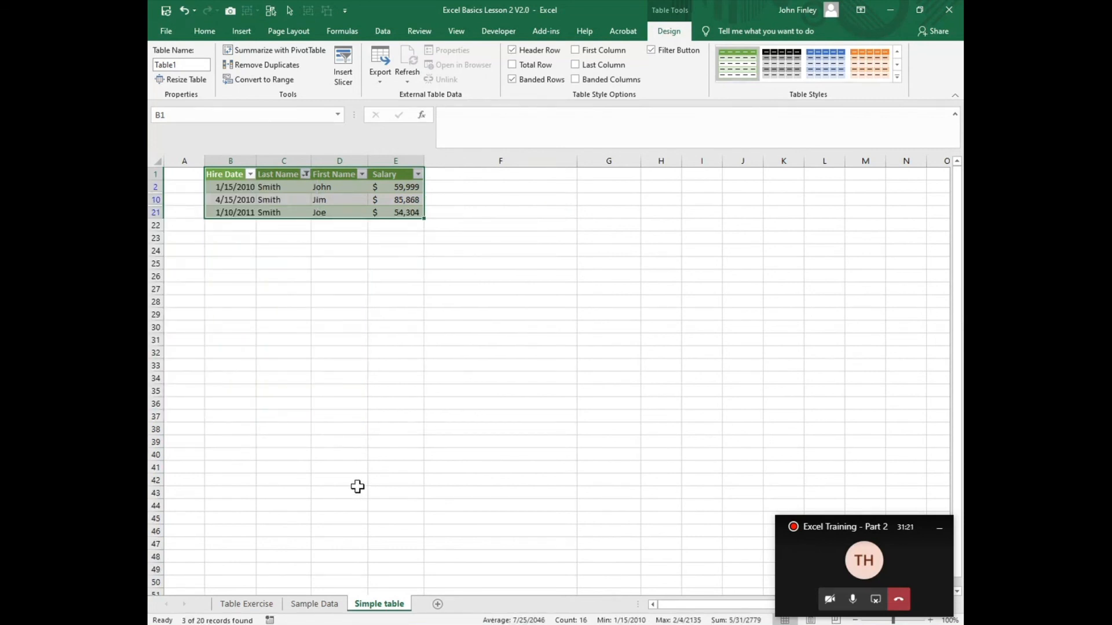
click(306, 176)
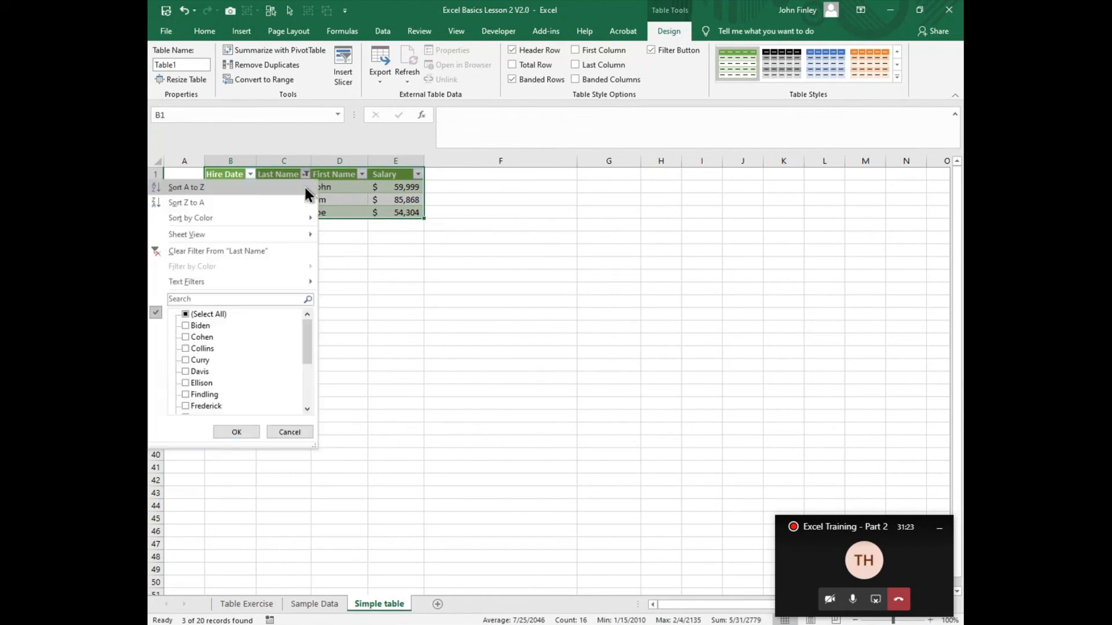
click(197, 250)
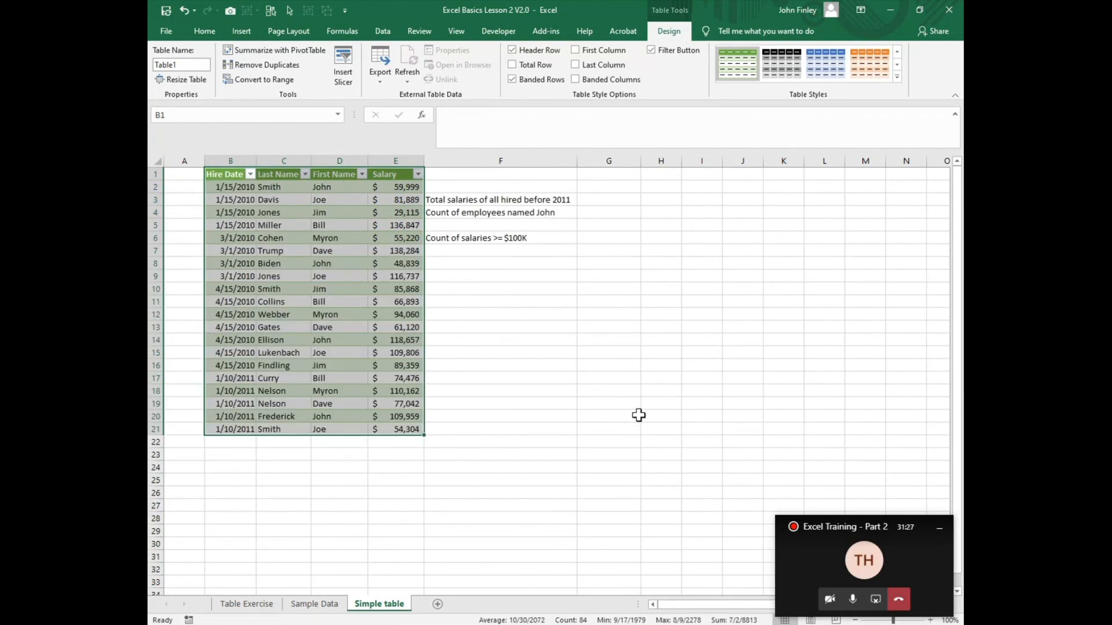
Step: Filter the Salary column for values greater than 100000 and clear that filter again
click(418, 175)
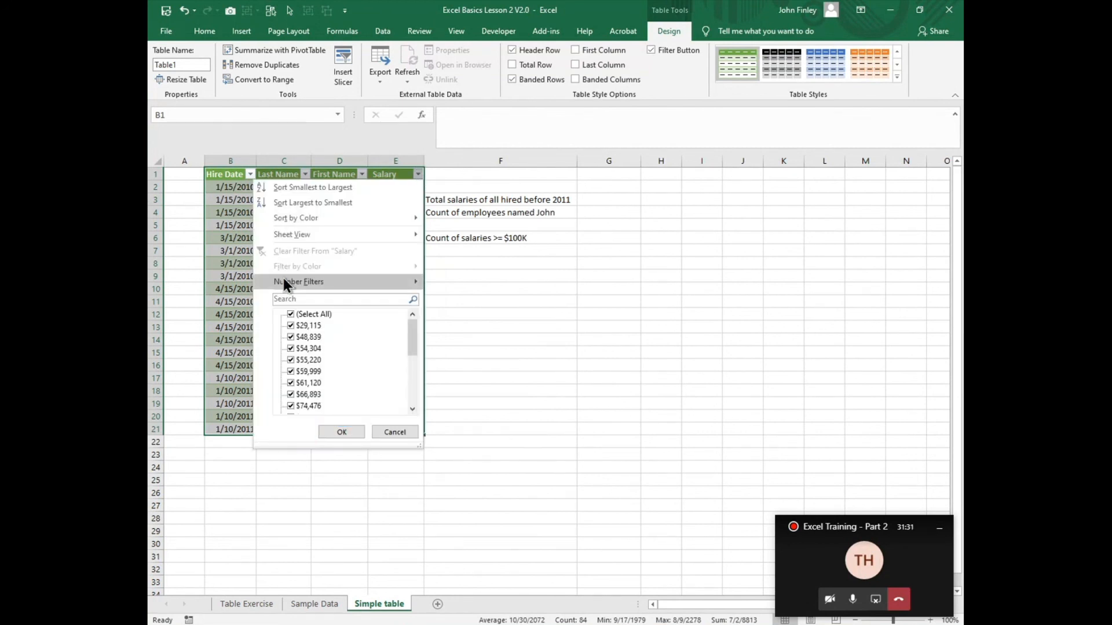
mouse_move(283, 278)
click(485, 320)
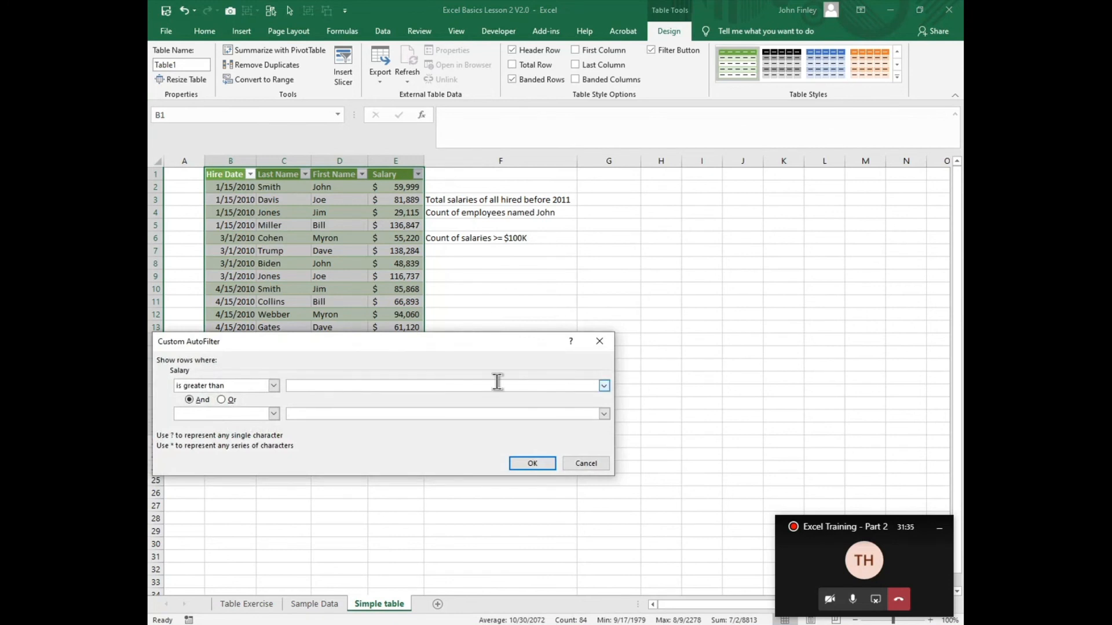
text(100000)
key(Return)
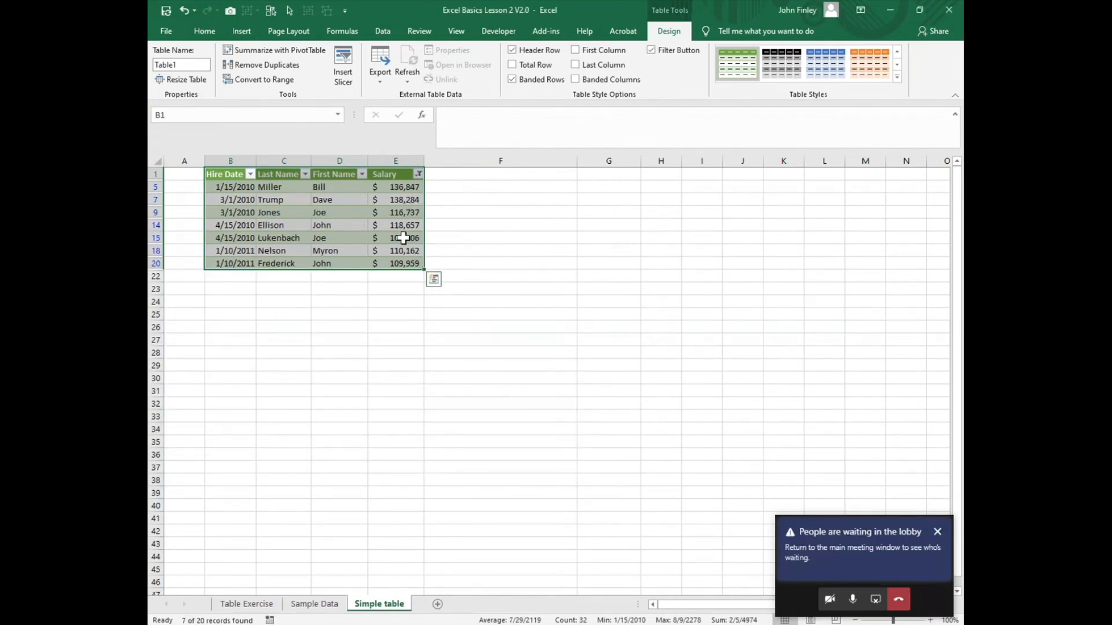
click(418, 173)
mouse_move(313, 279)
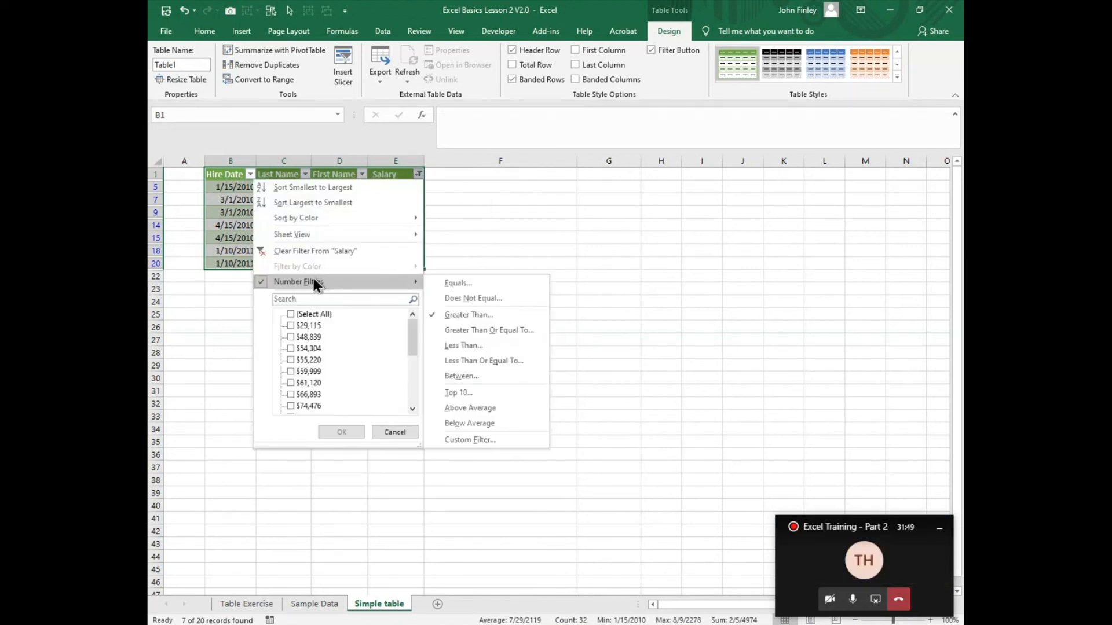
click(324, 251)
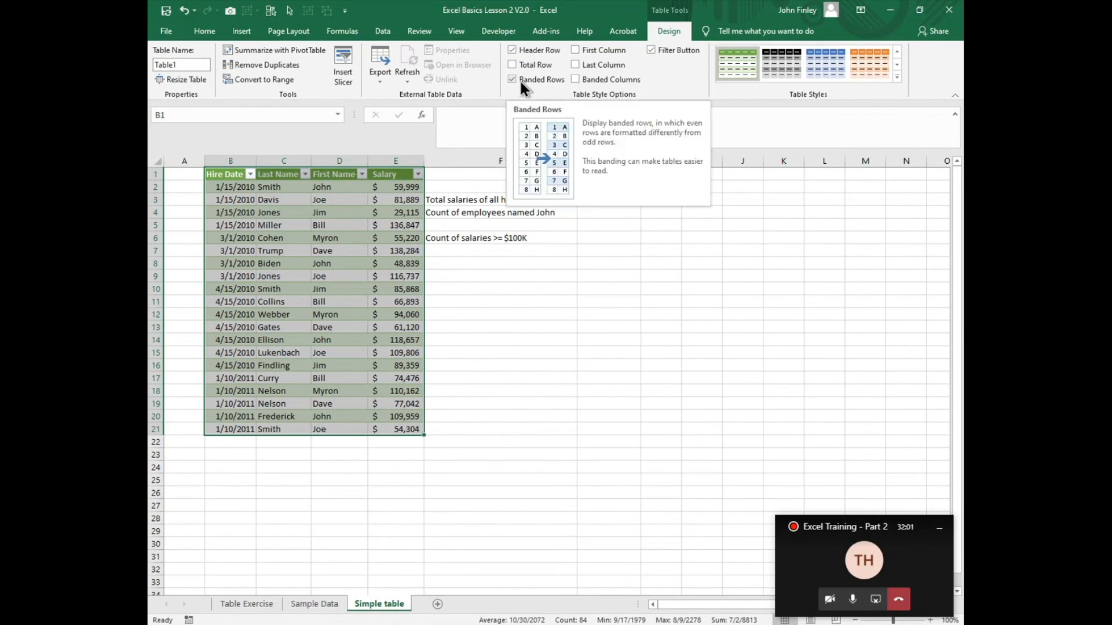
Step: Examine how the banded rows guide reading down the Hire Date column and across row 9 of the table
click(250, 242)
click(250, 241)
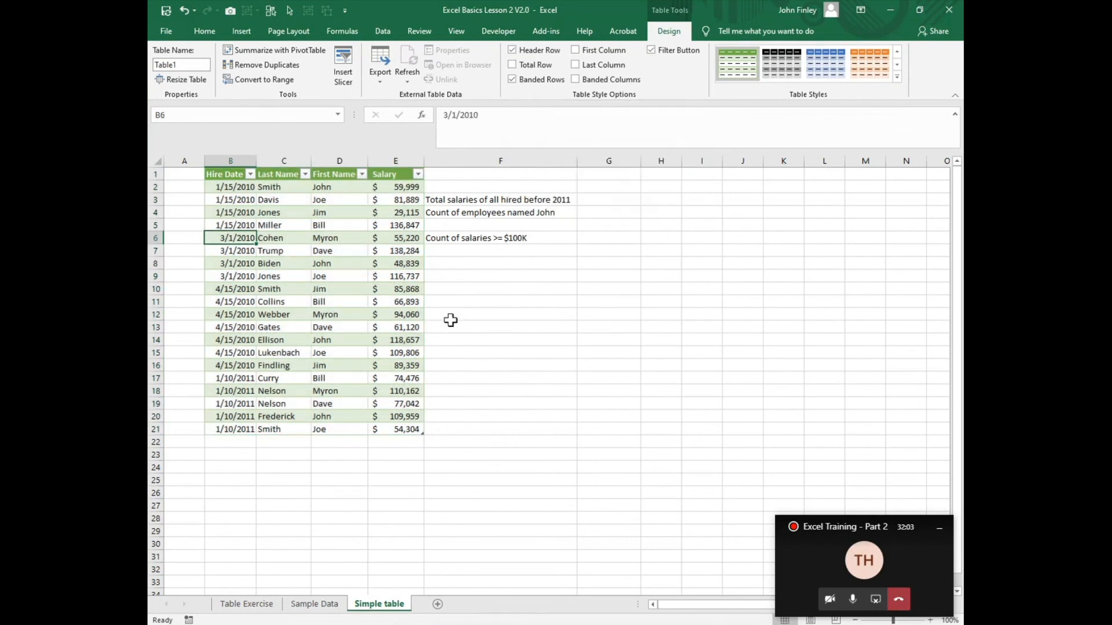
key(Down)
key(Down)
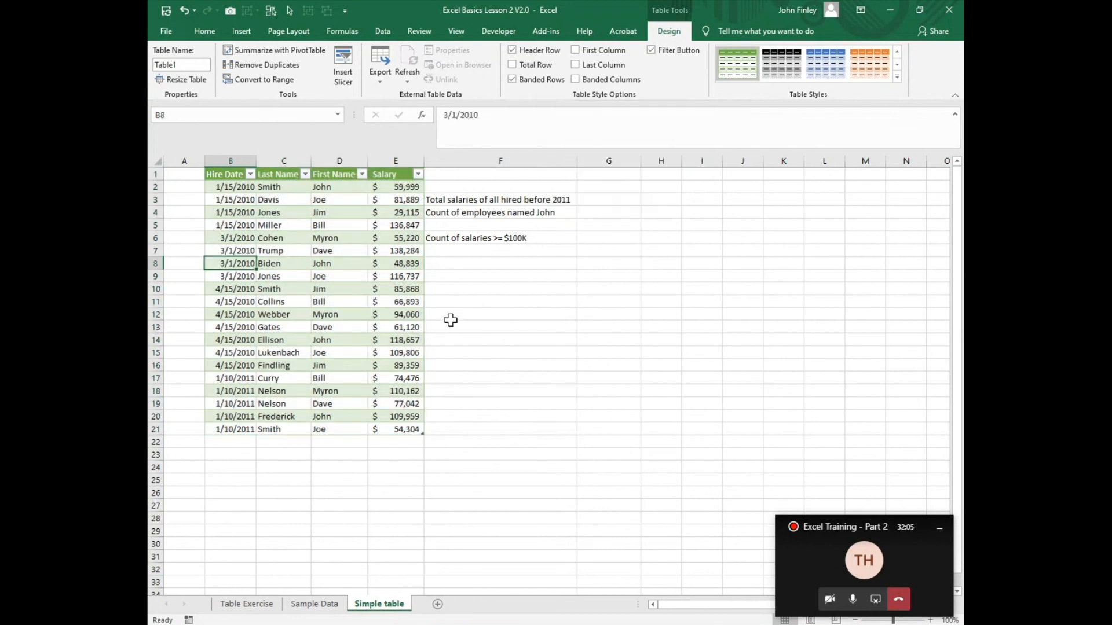
key(Down)
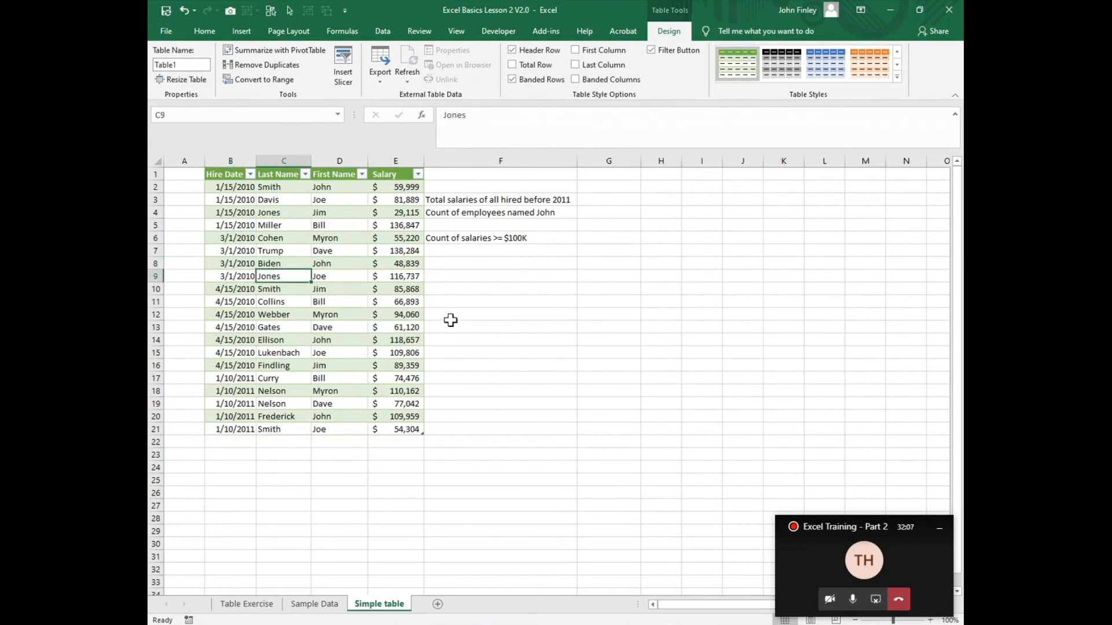
key(Right)
key(Right)
key(Right)
key(Right)
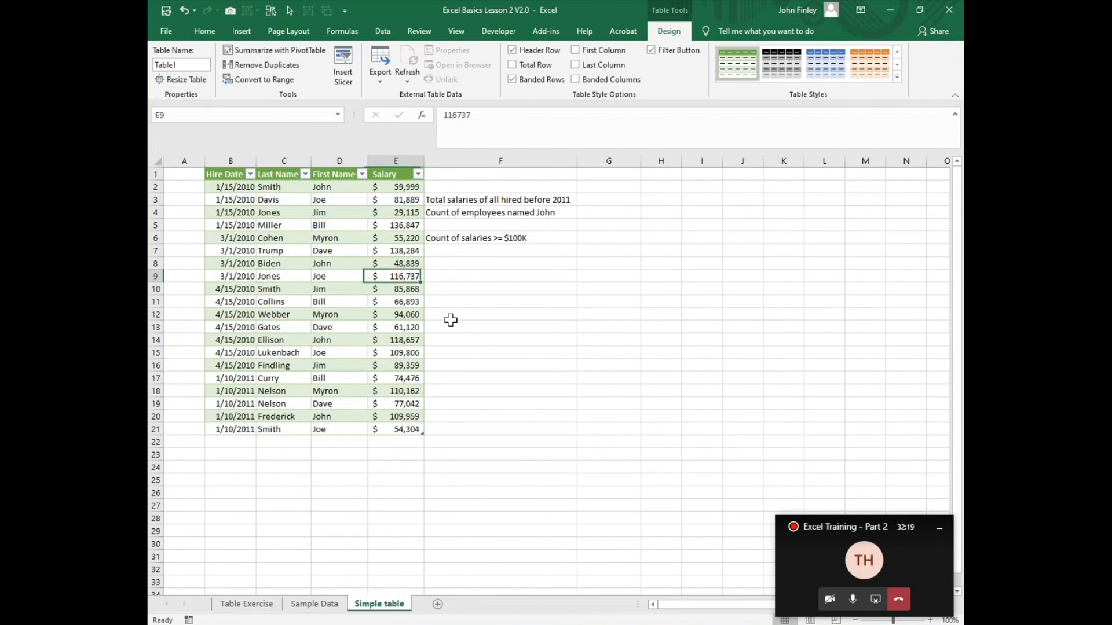
key(Left)
key(Left)
key(Left)
key(Left)
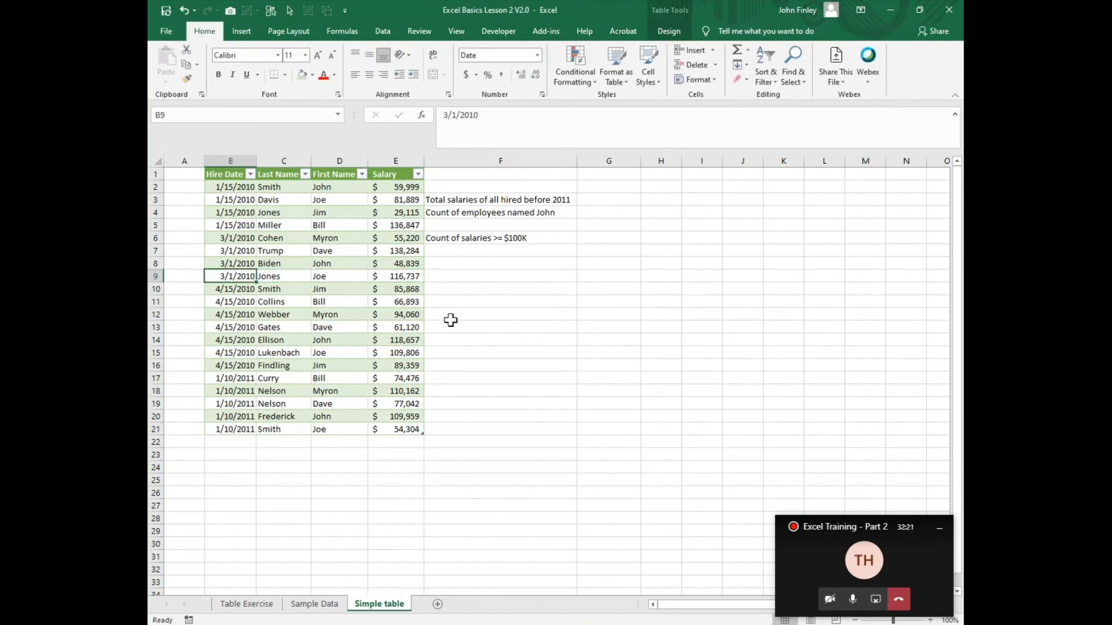
Step: Select the Last Name cell in row 9 and display the table design options
right_click(318, 210)
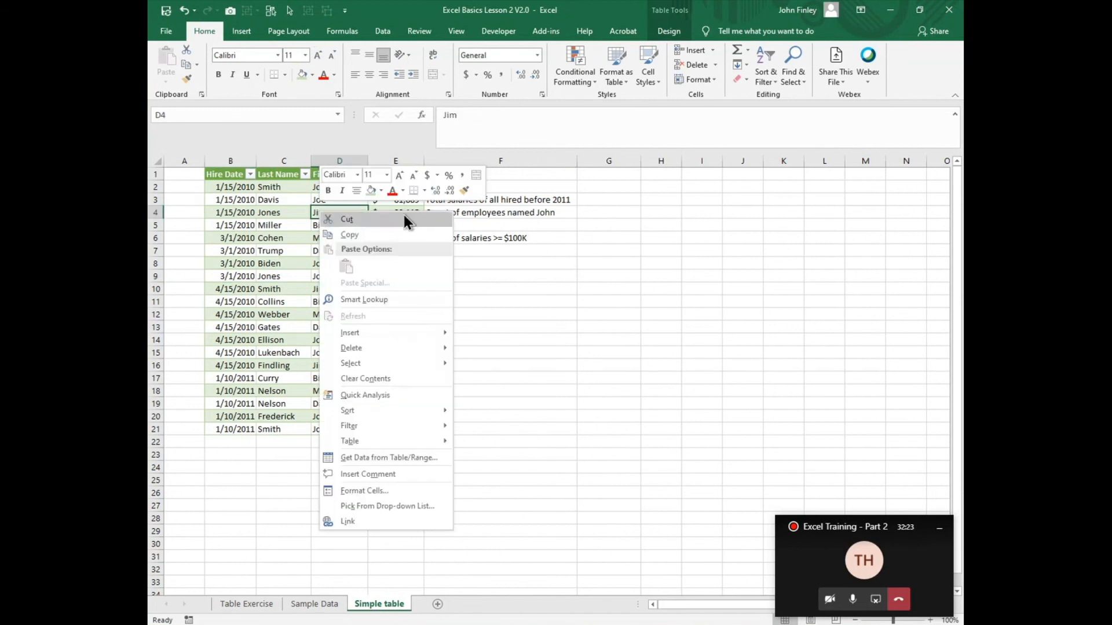
click(310, 260)
click(274, 271)
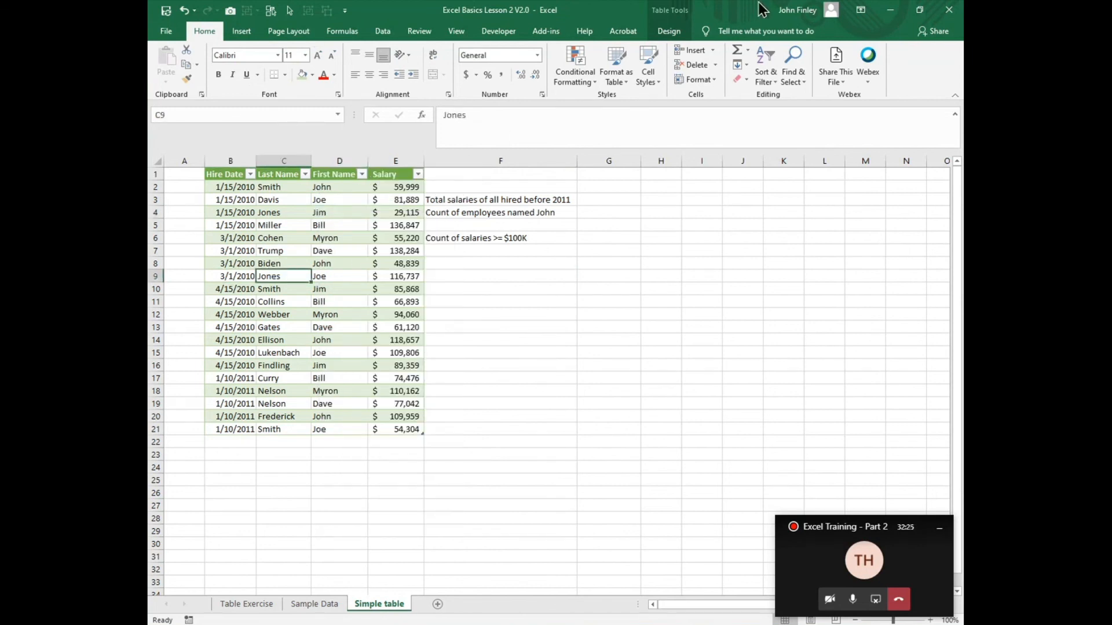
click(670, 33)
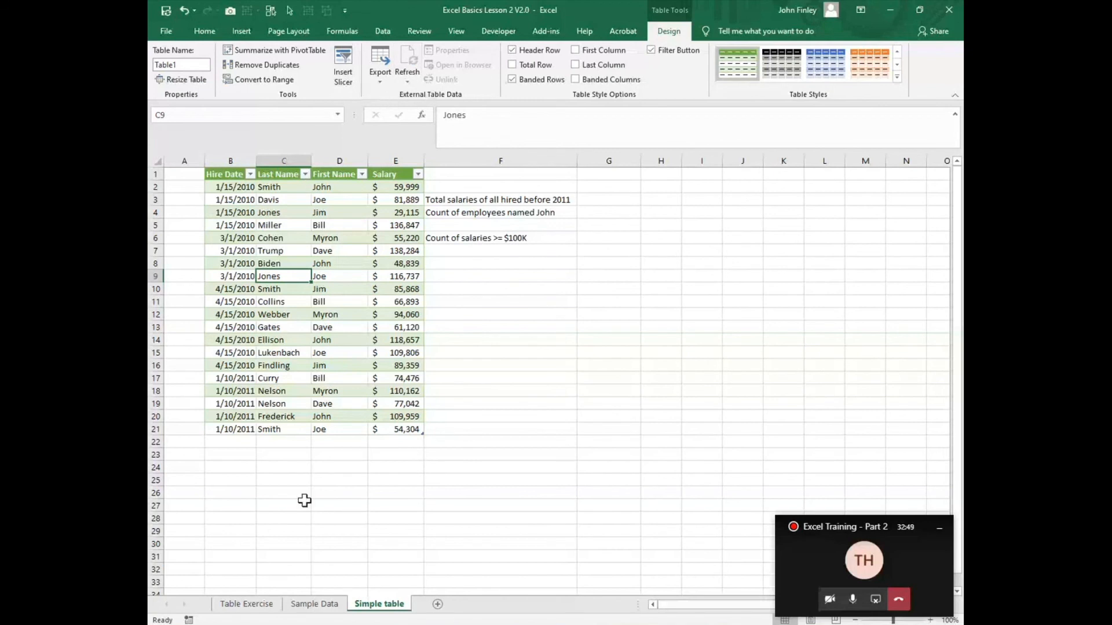
Step: Extend the table with a new row by entering the hire date 12/9/2020 in B22
click(227, 443)
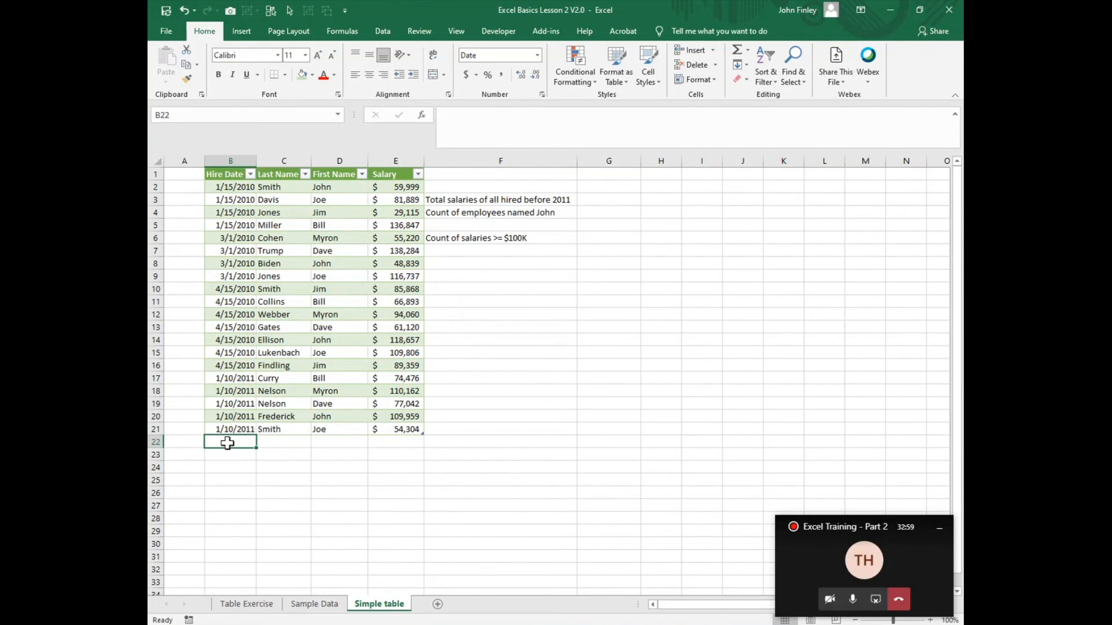
key(ctrl+semicolon)
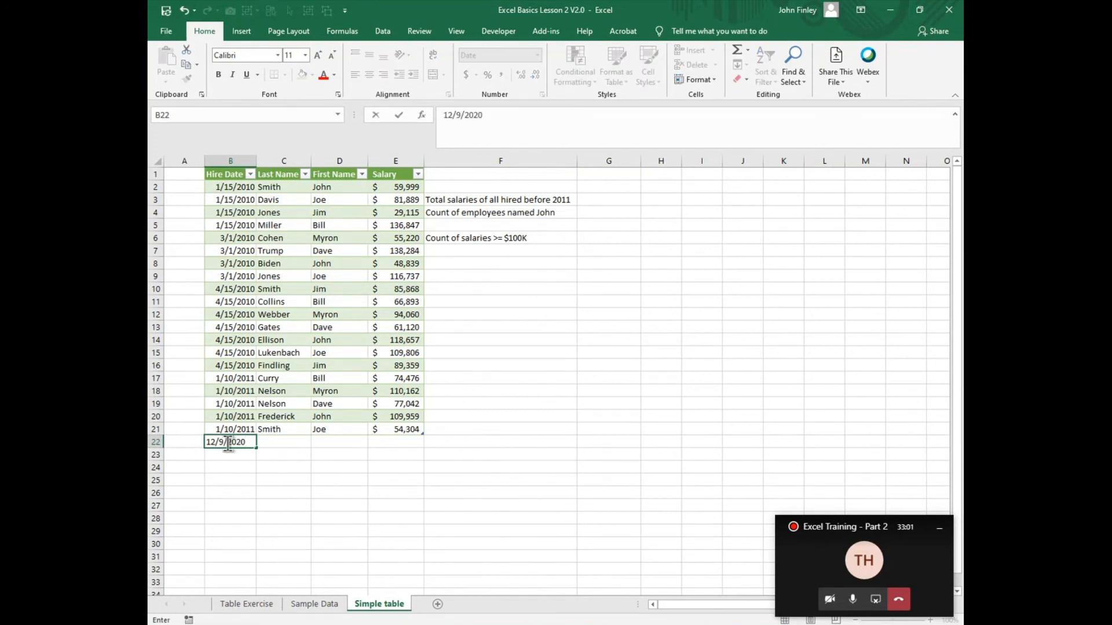
key(Tab)
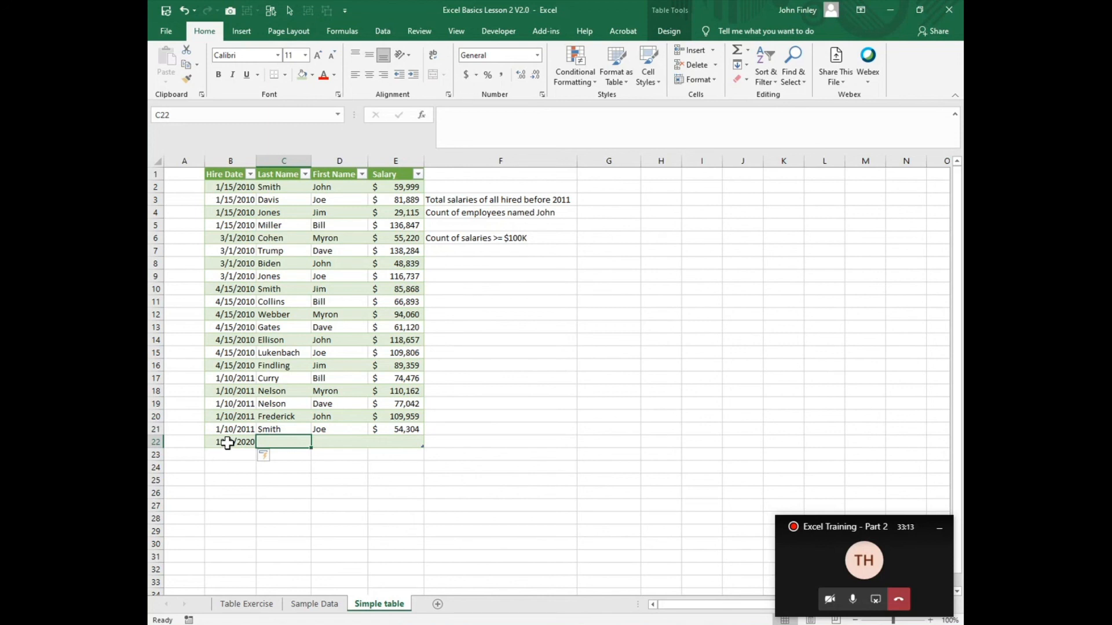
Step: Enter the new employee's last name in C22 and first name in D22
text(Findling)
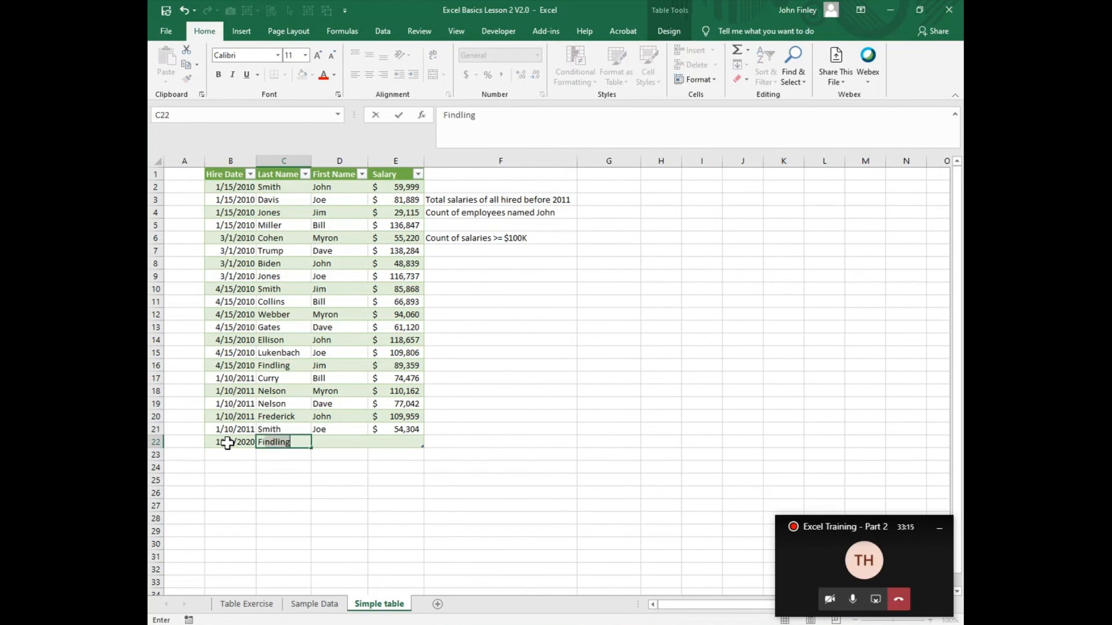
key(BackSpace)
key(BackSpace)
key(BackSpace)
key(BackSpace)
key(BackSpace)
text(ley)
key(Tab)
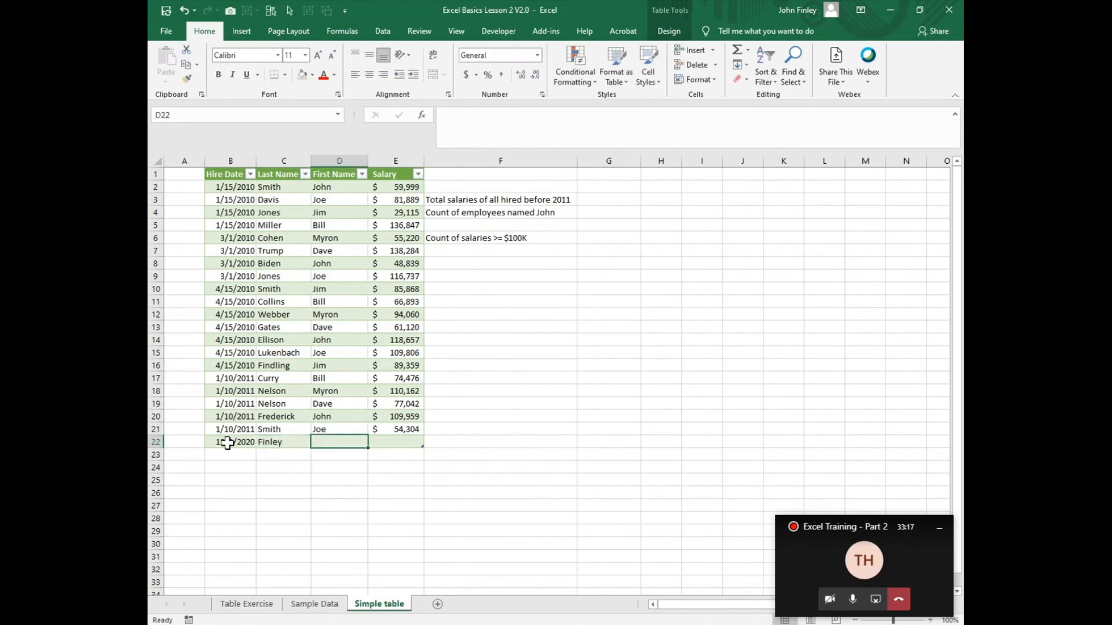
text(John)
key(Tab)
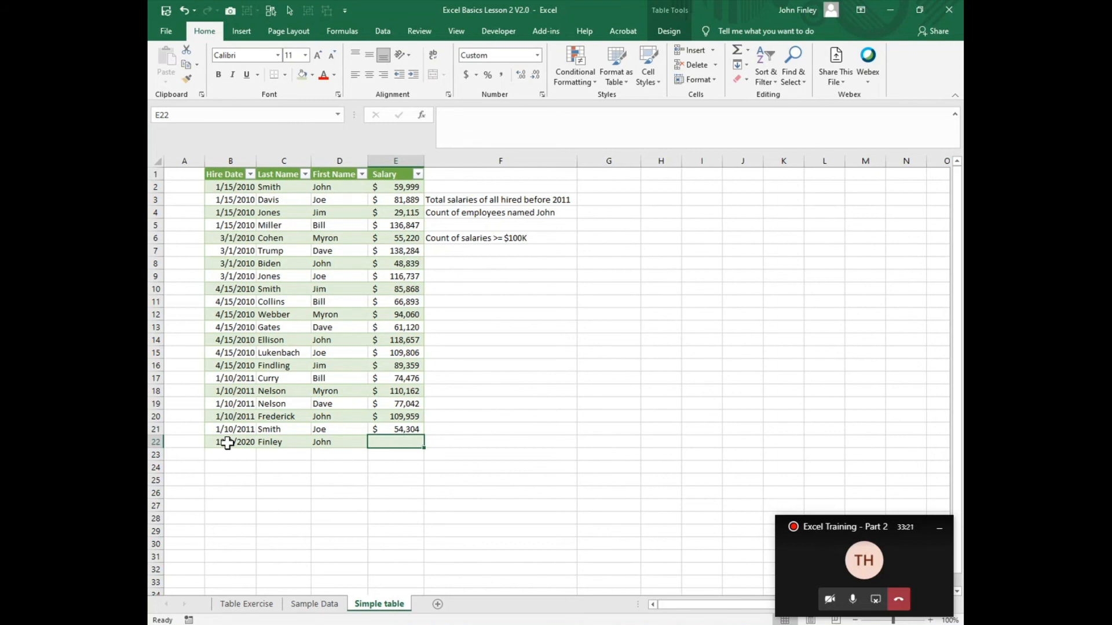
Step: Complete the new employee's row by entering the salary 25000 in E22
text(25000)
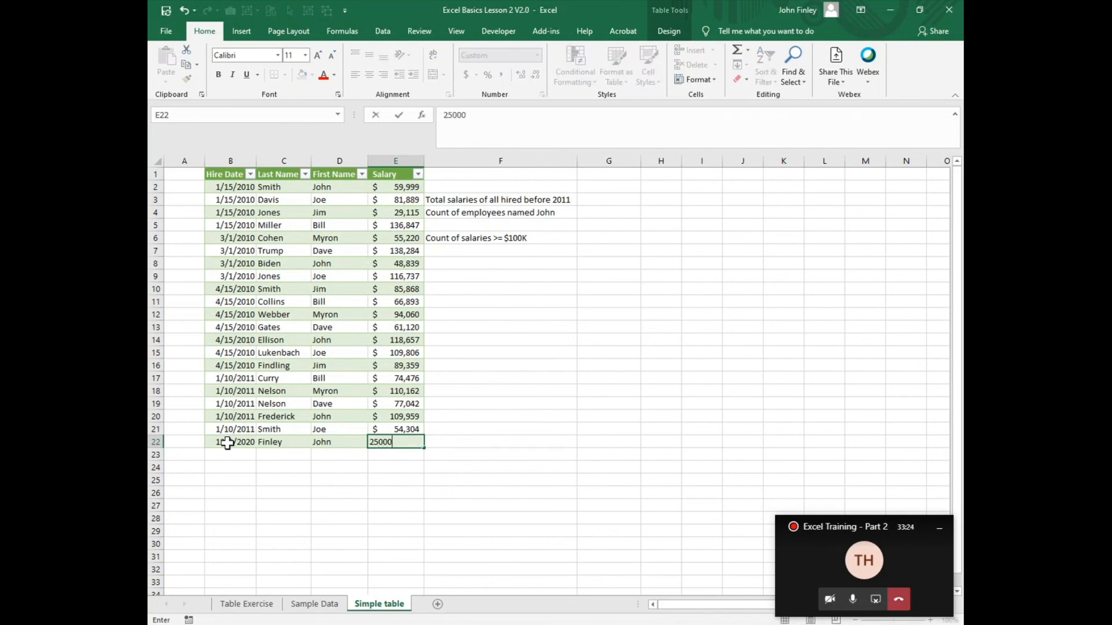
key(Return)
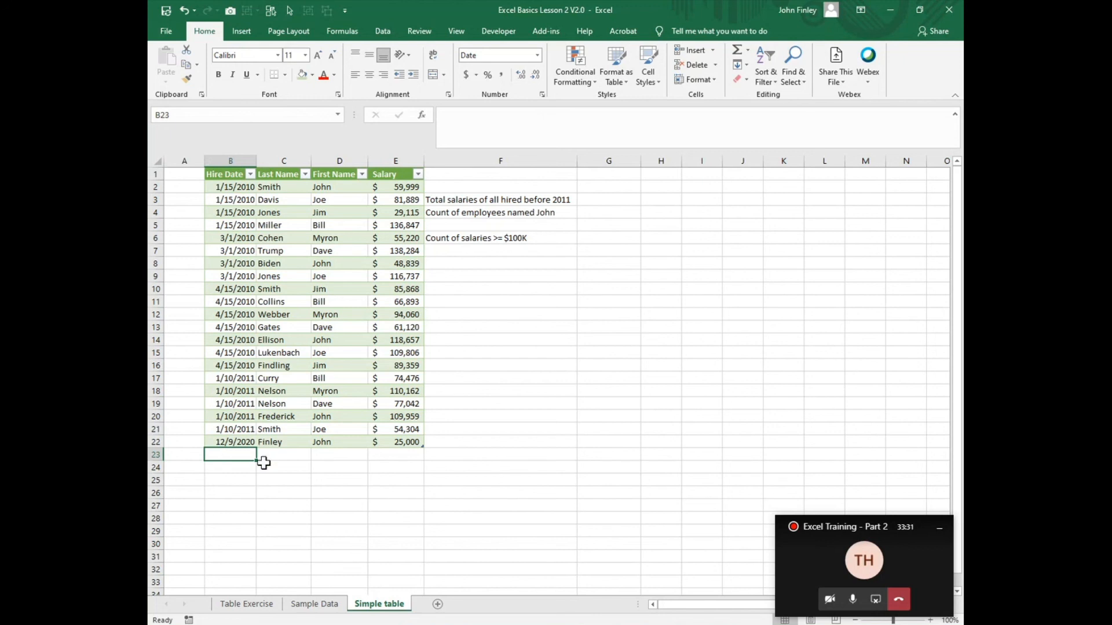
click(237, 441)
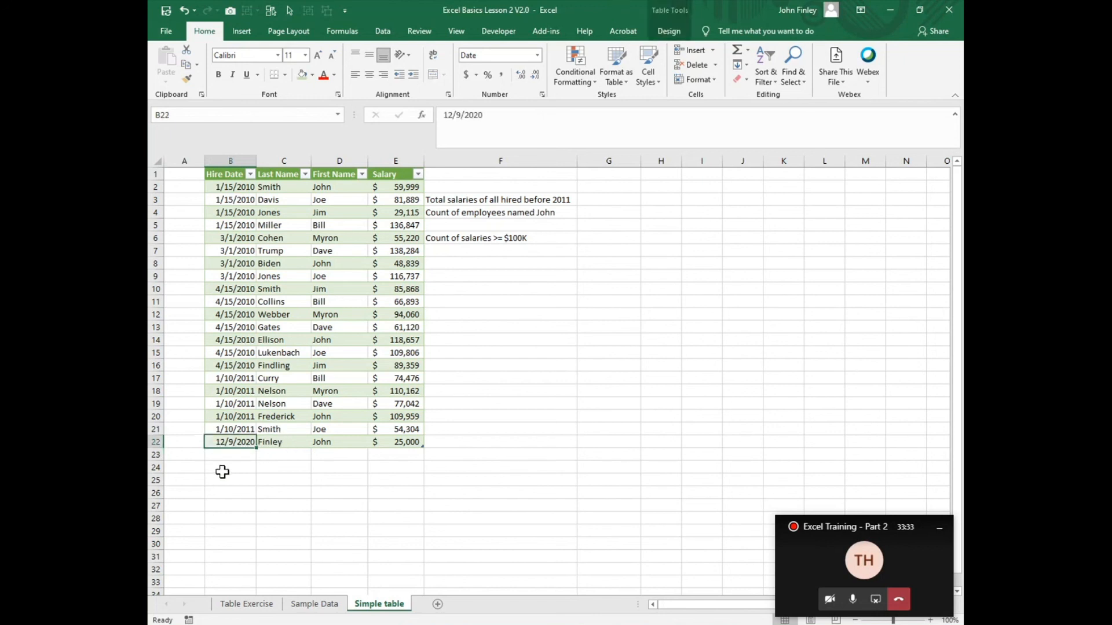
click(235, 455)
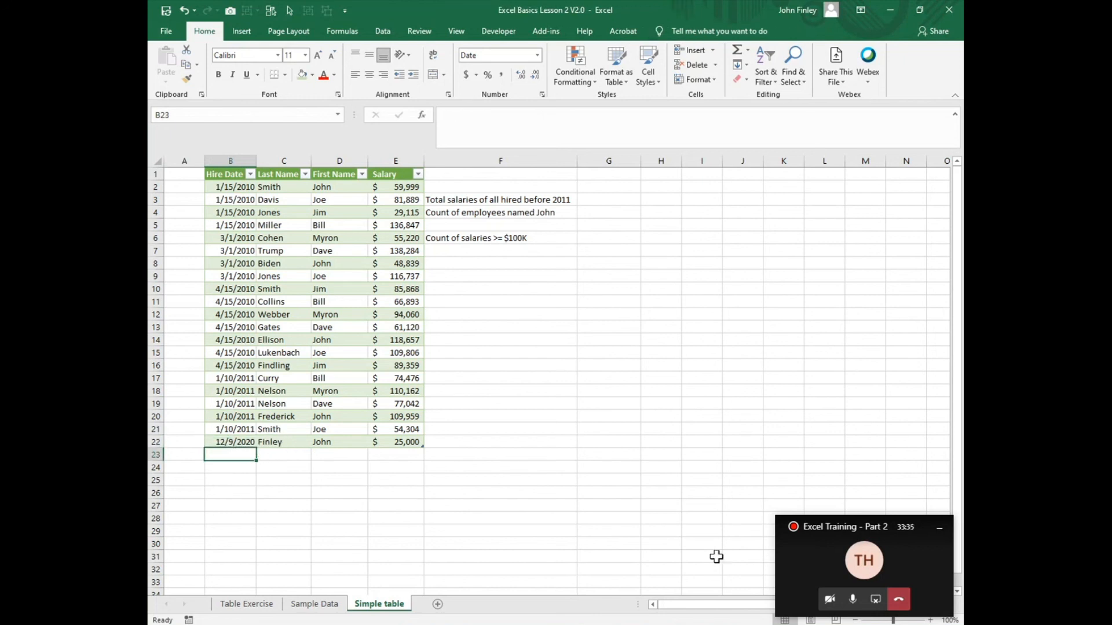
Step: Rename the employee table as Tbl_HireData in the table design options
click(279, 242)
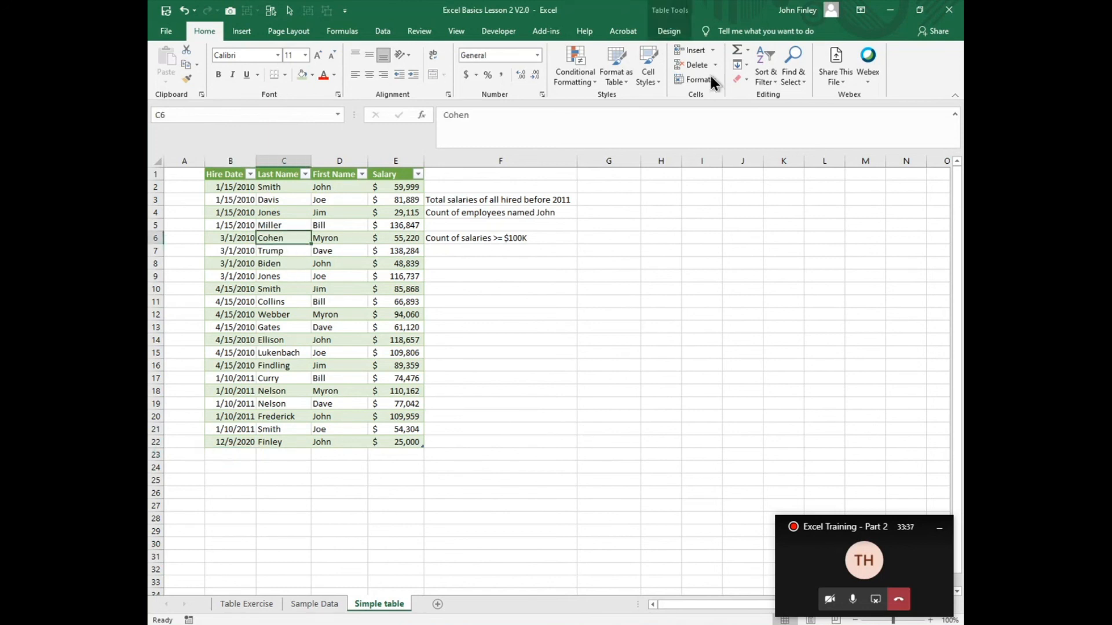
click(671, 30)
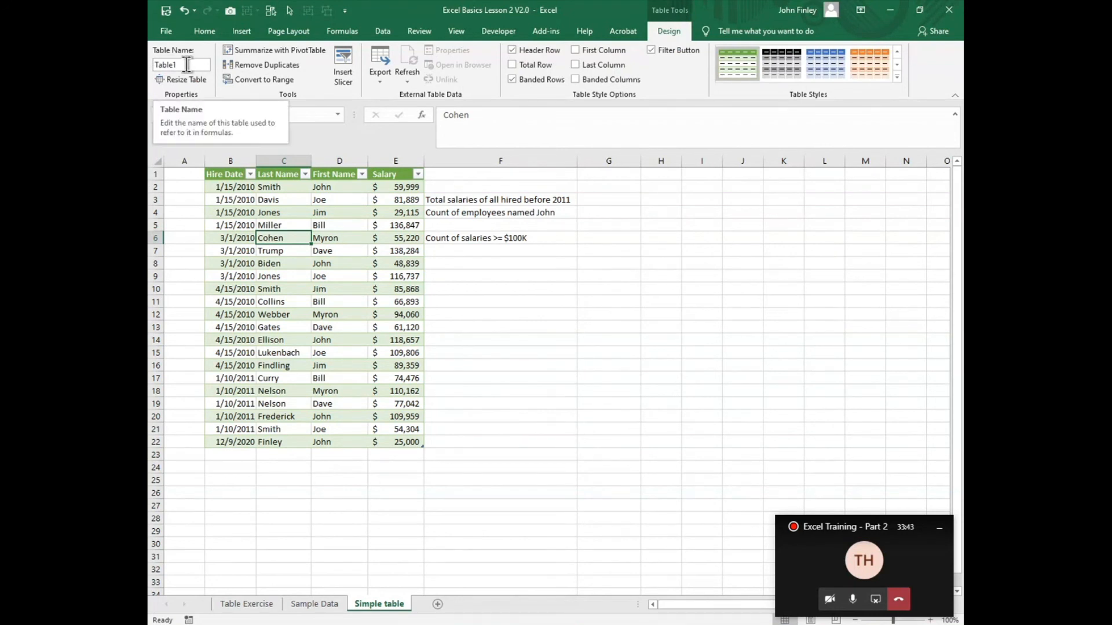
click(188, 64)
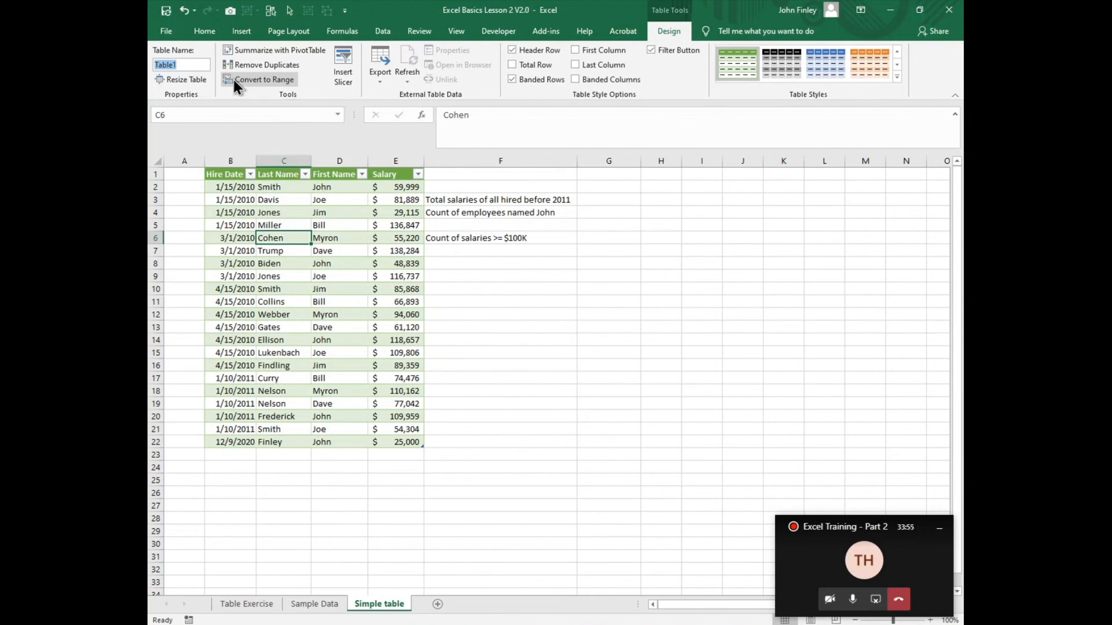
text(T)
text(bl)
text(_)
text(Hir3)
text(Data)
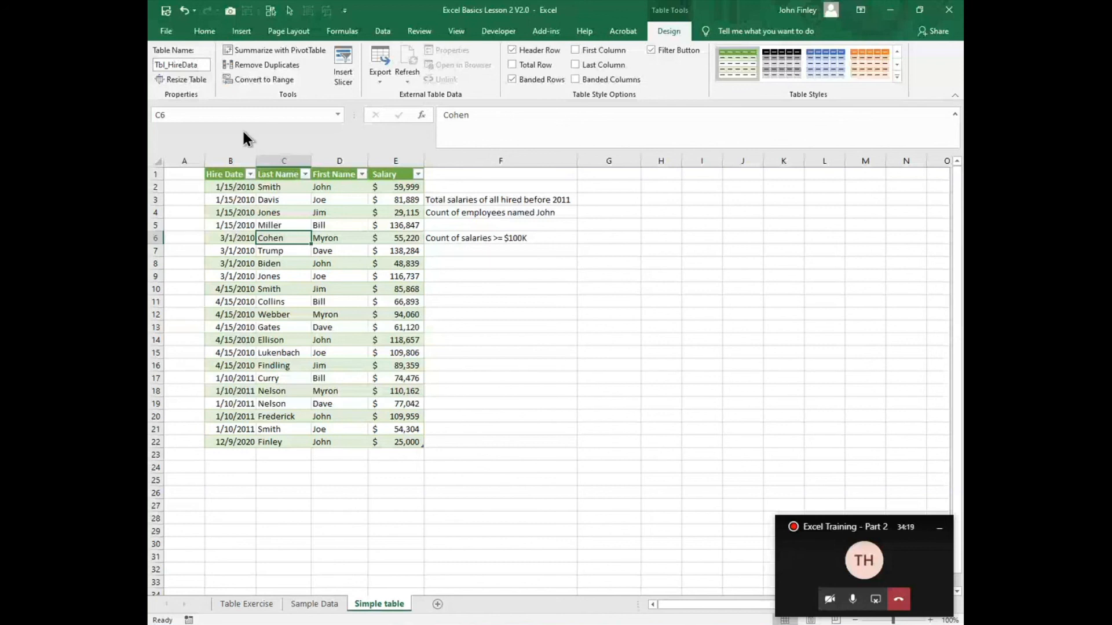
Step: Compare the available ribbon options with G3 outside the table and C4:C5 inside it selected, ending on the table design options
click(611, 200)
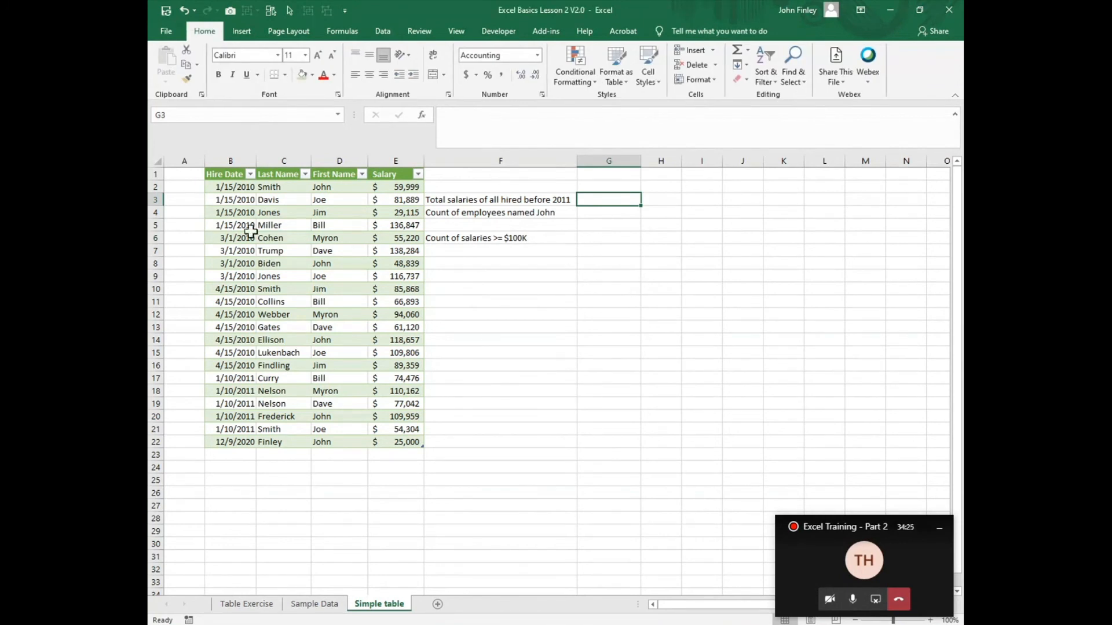
drag(262, 213, 265, 226)
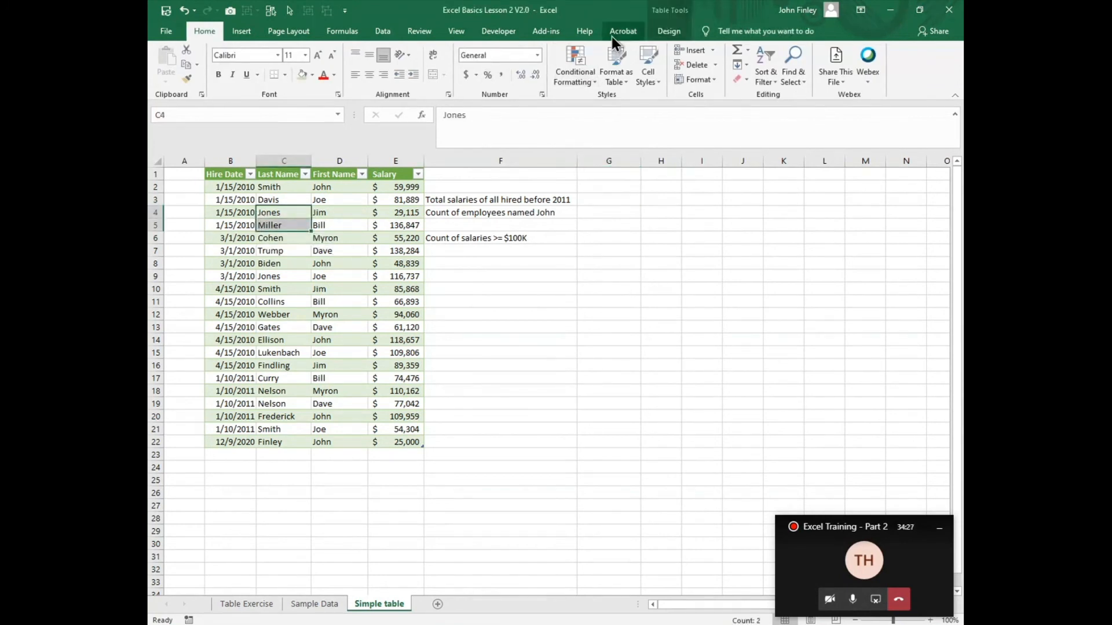
click(659, 33)
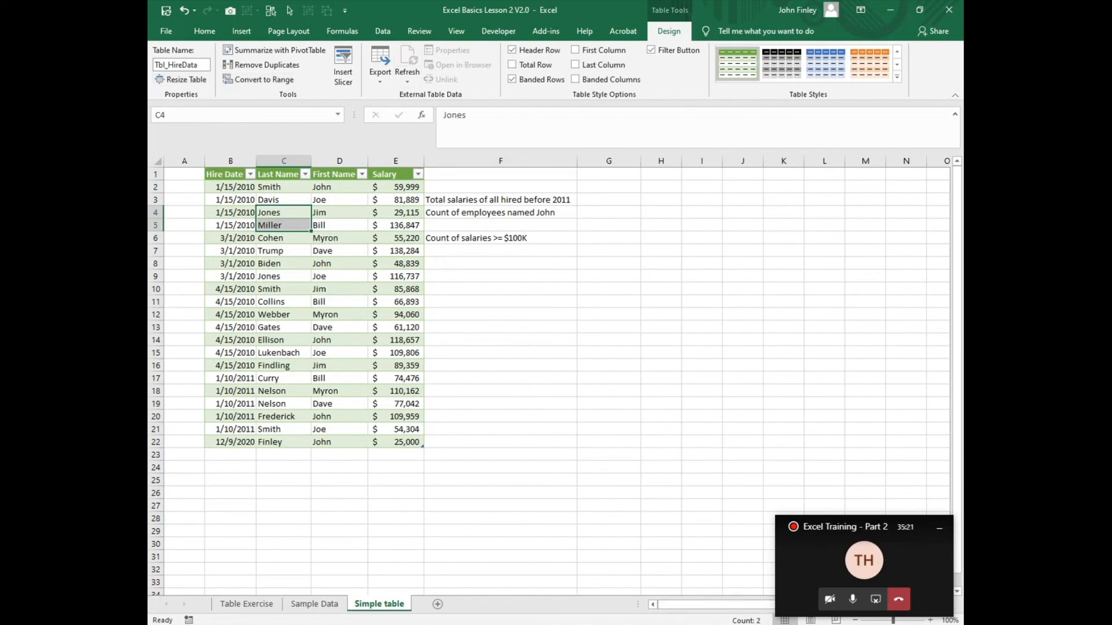
Step: Switch to the PowerPoint lesson and review the slides from Carry over questions through Writing formulas with tables
key(alt+Tab)
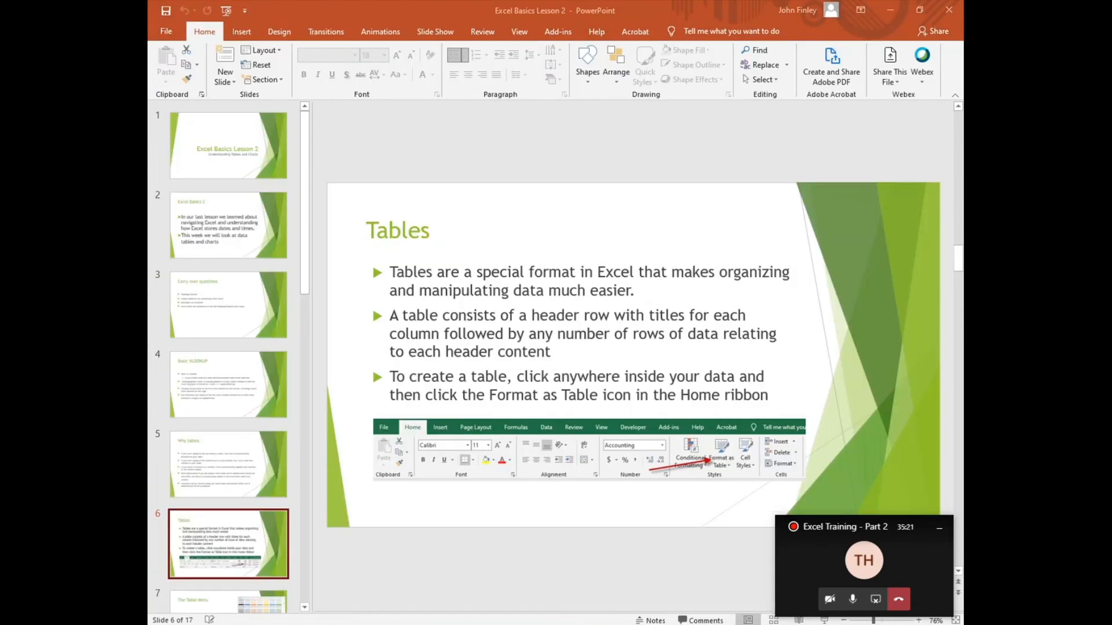
click(240, 328)
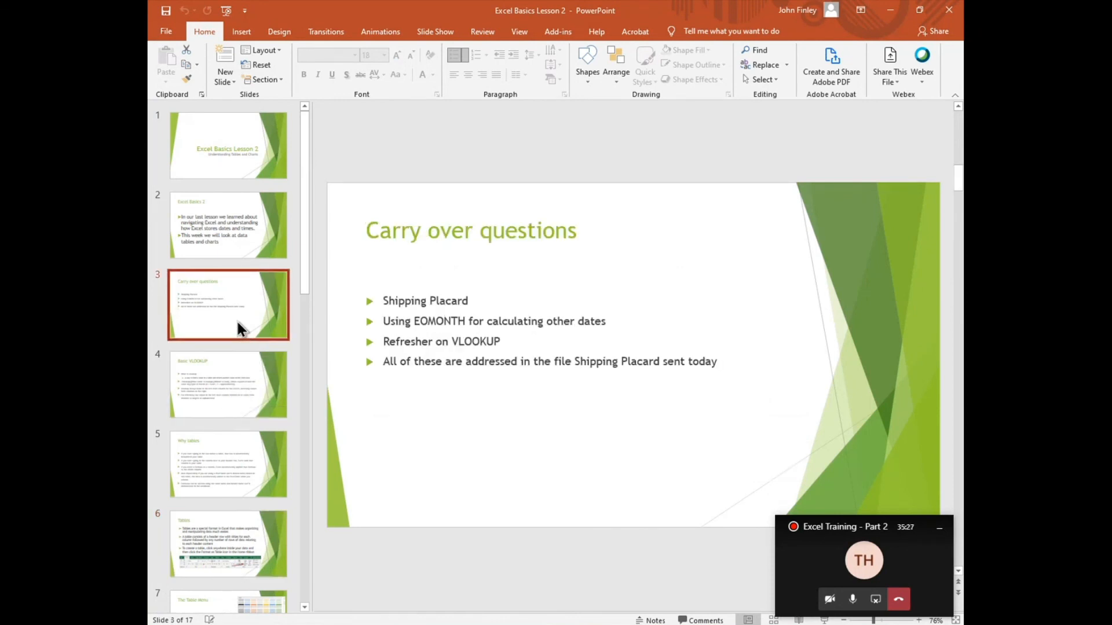
key(Down)
key(Down)
key(Down)
key(Down)
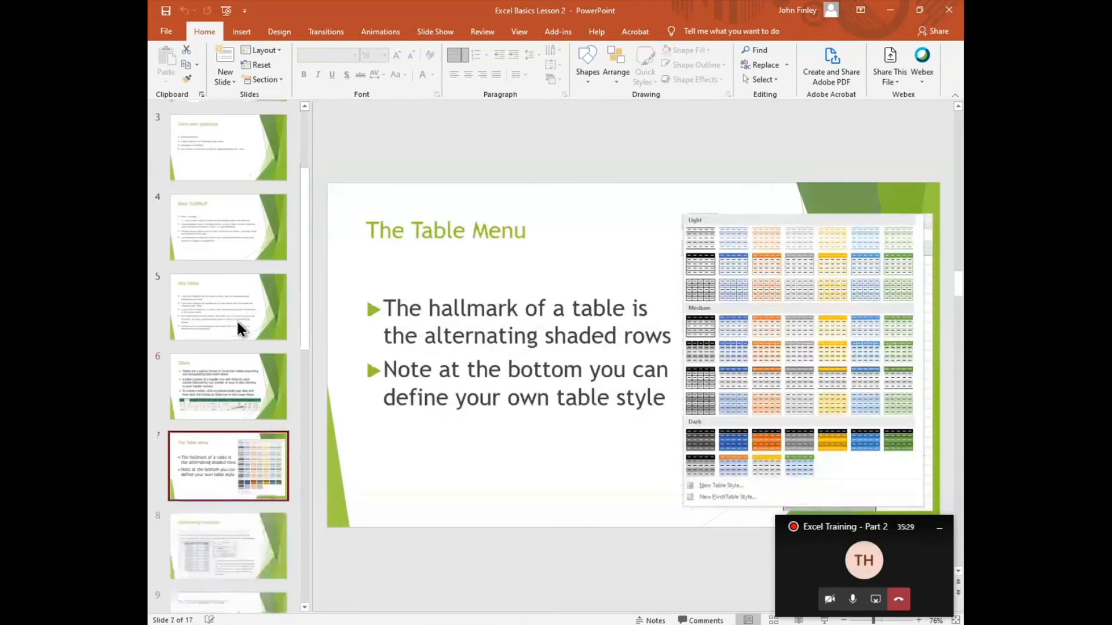
key(Down)
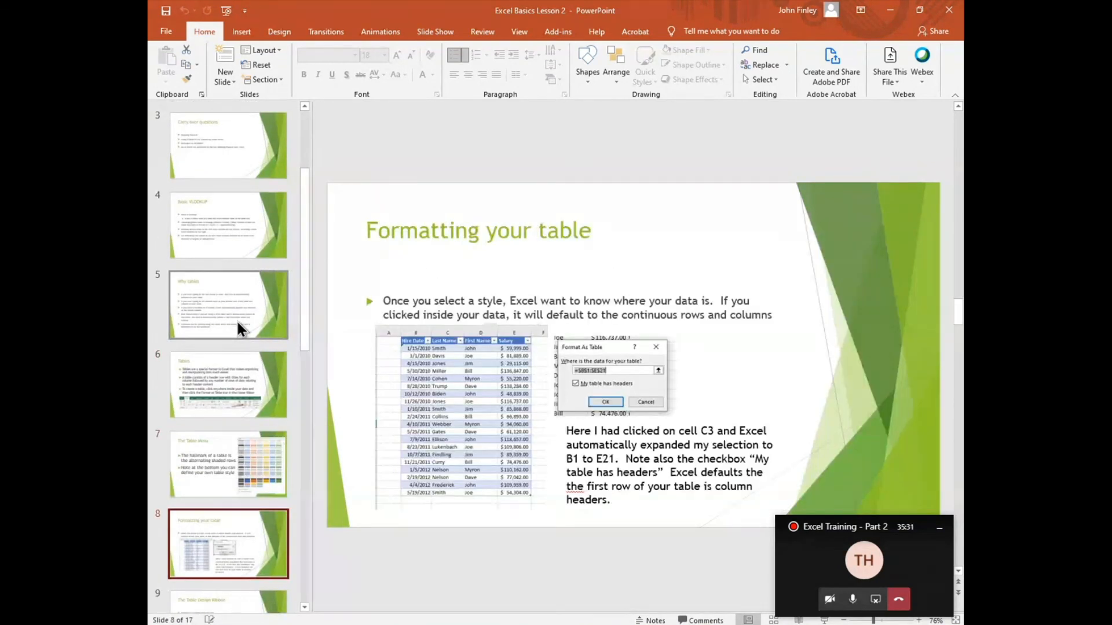
key(Down)
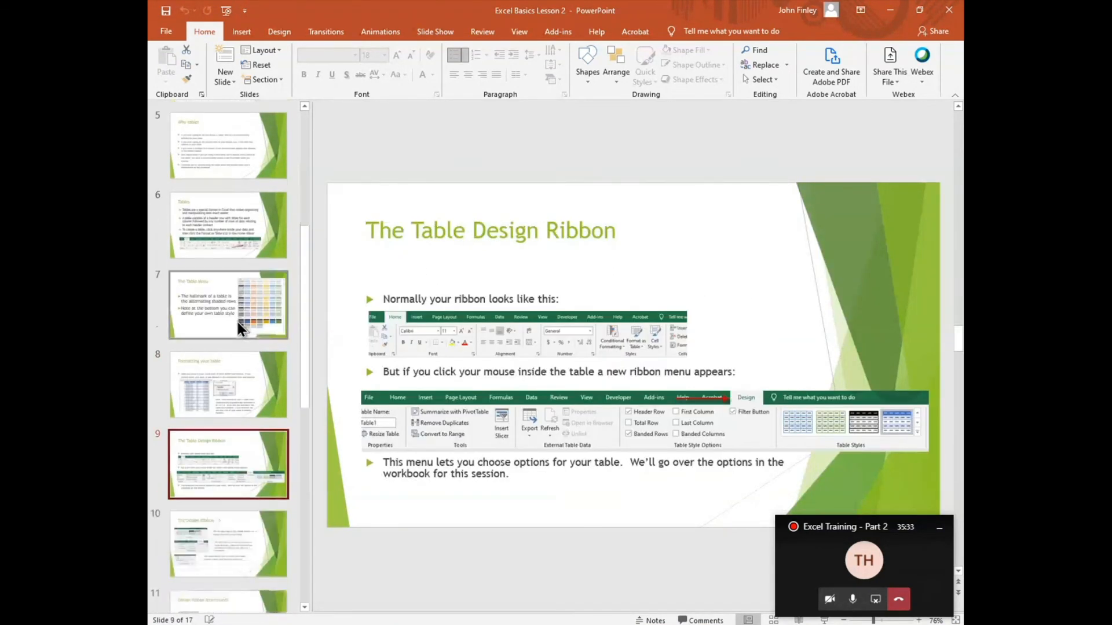
key(Down)
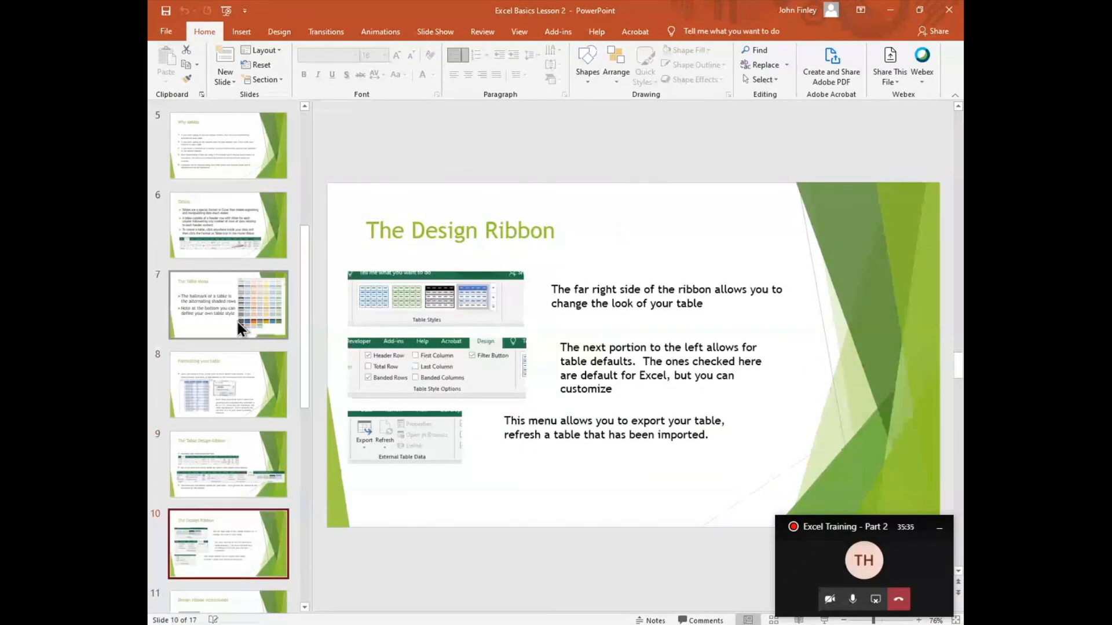
key(Down)
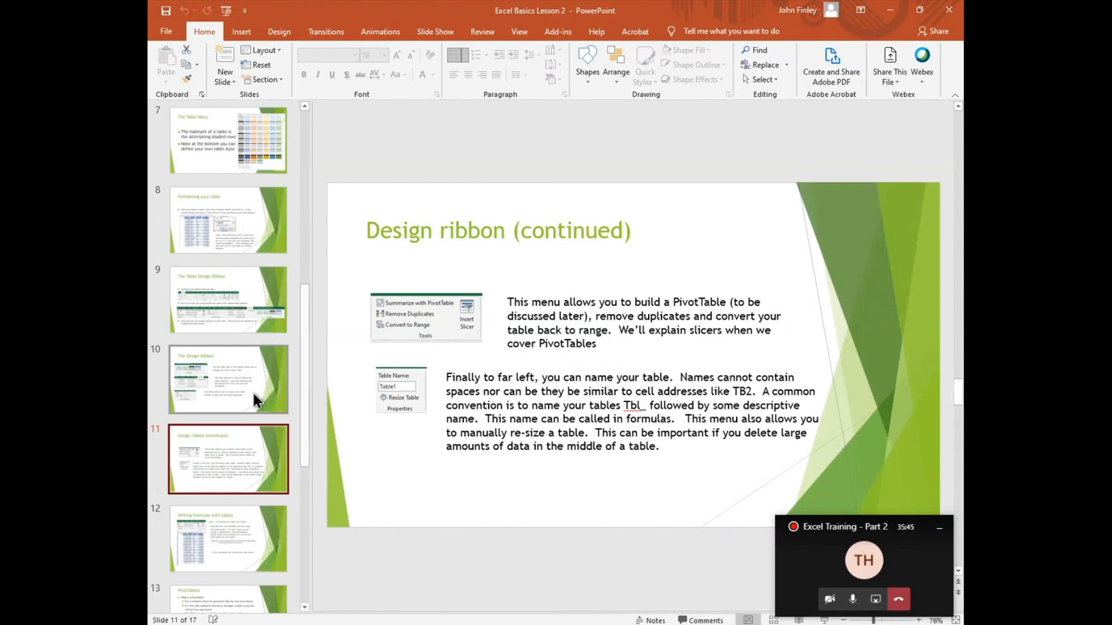
key(Down)
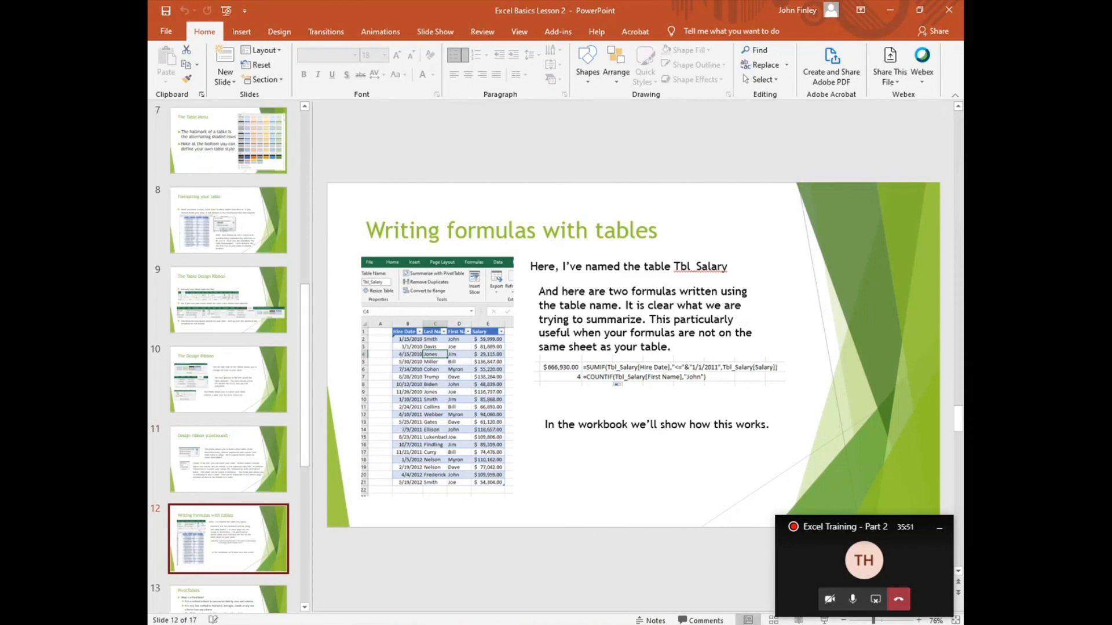
Step: Return to the Excel workbook and begin a SUMIF formula in G3 with Tbl_HireData[Hire Date] as the range
click(686, 598)
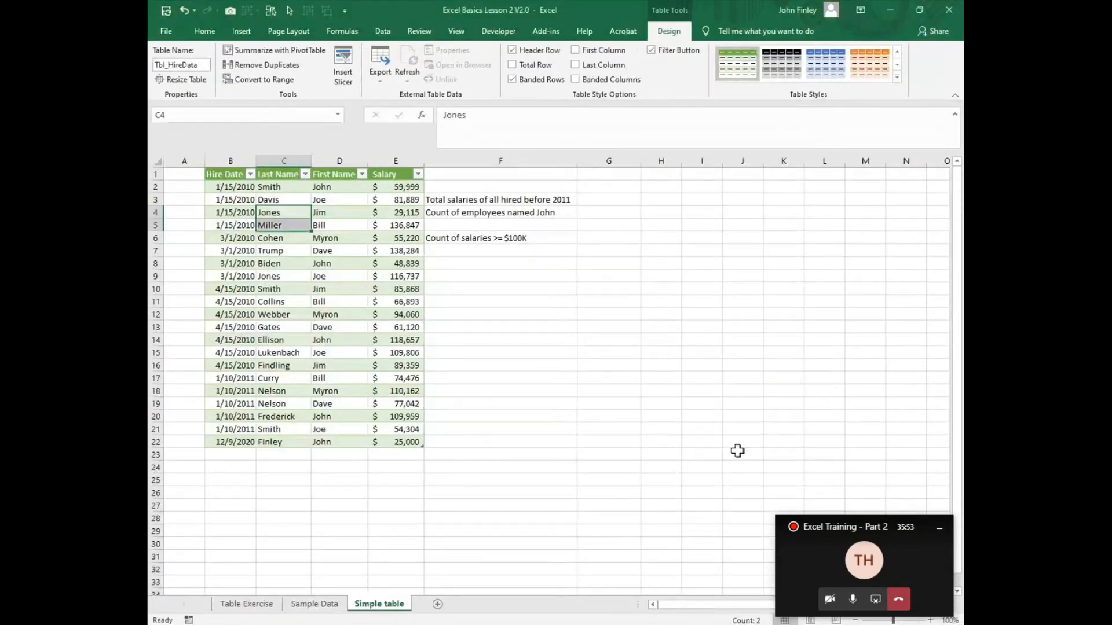
click(601, 199)
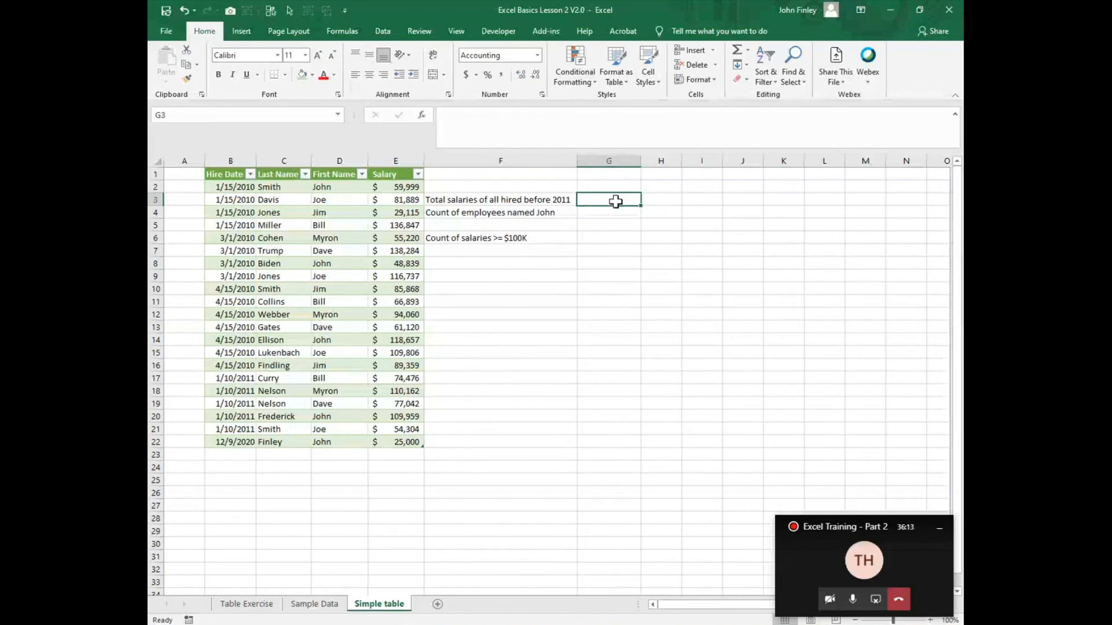
text(=s)
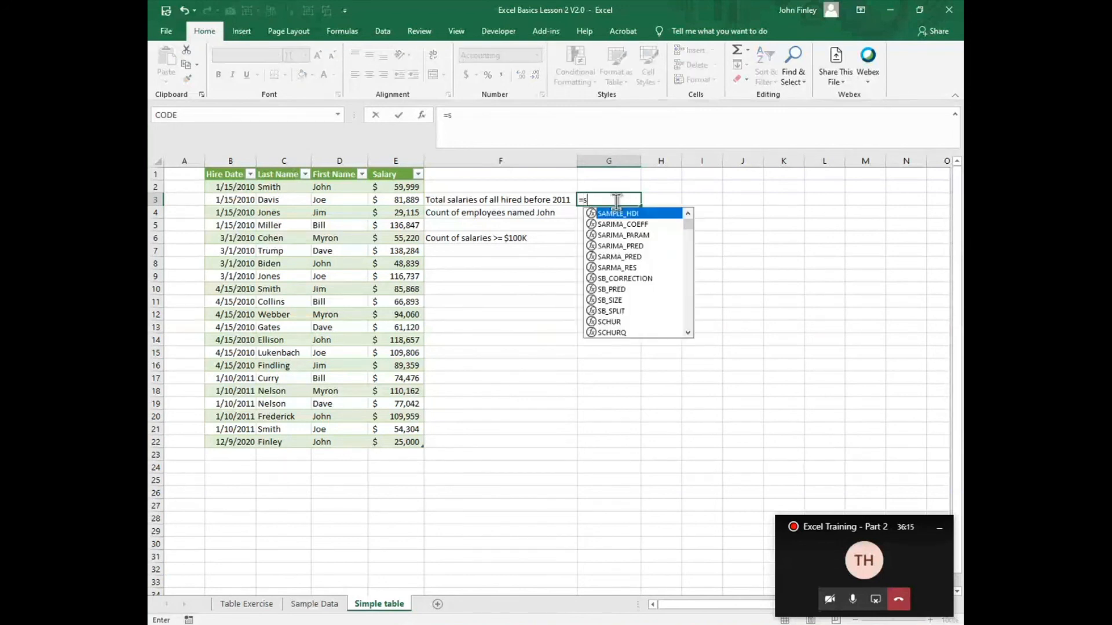
text(umif)
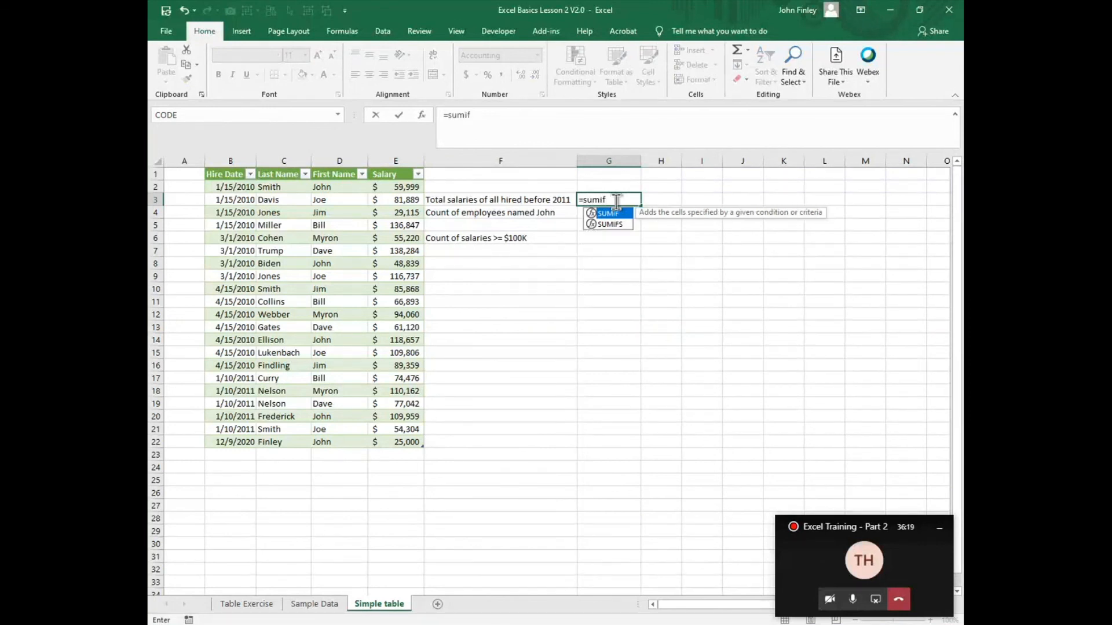
text(()
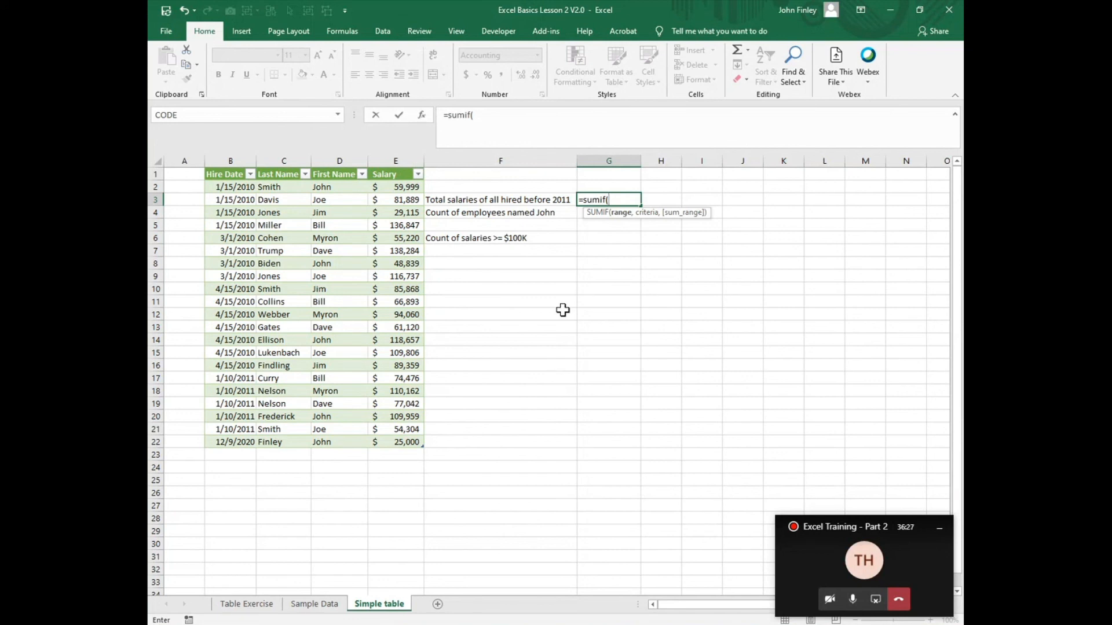
text(tbl)
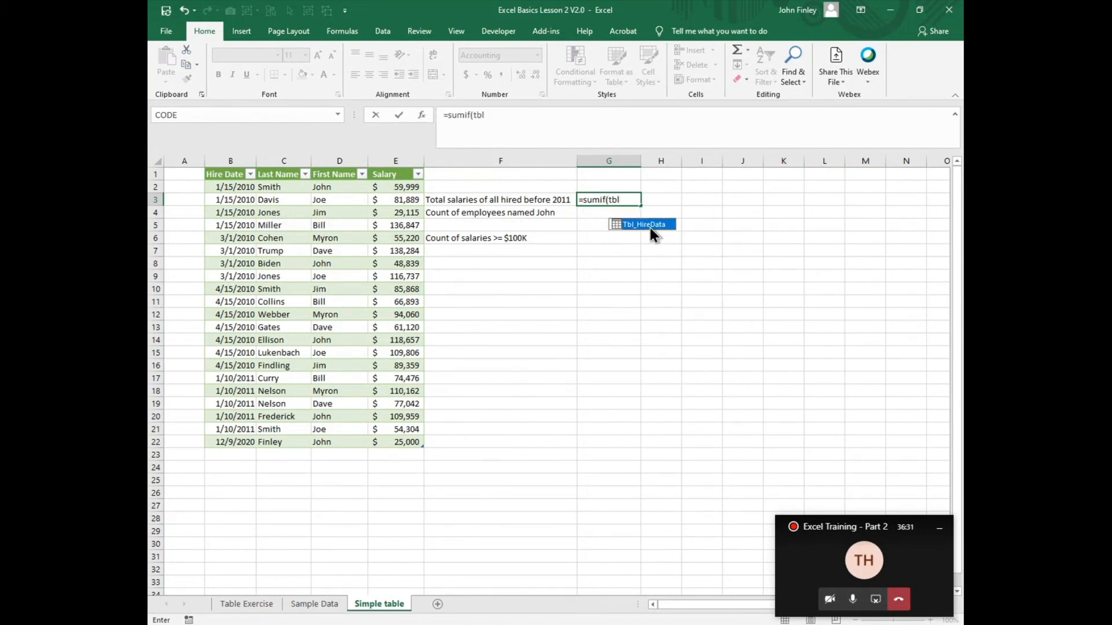
double_click(645, 224)
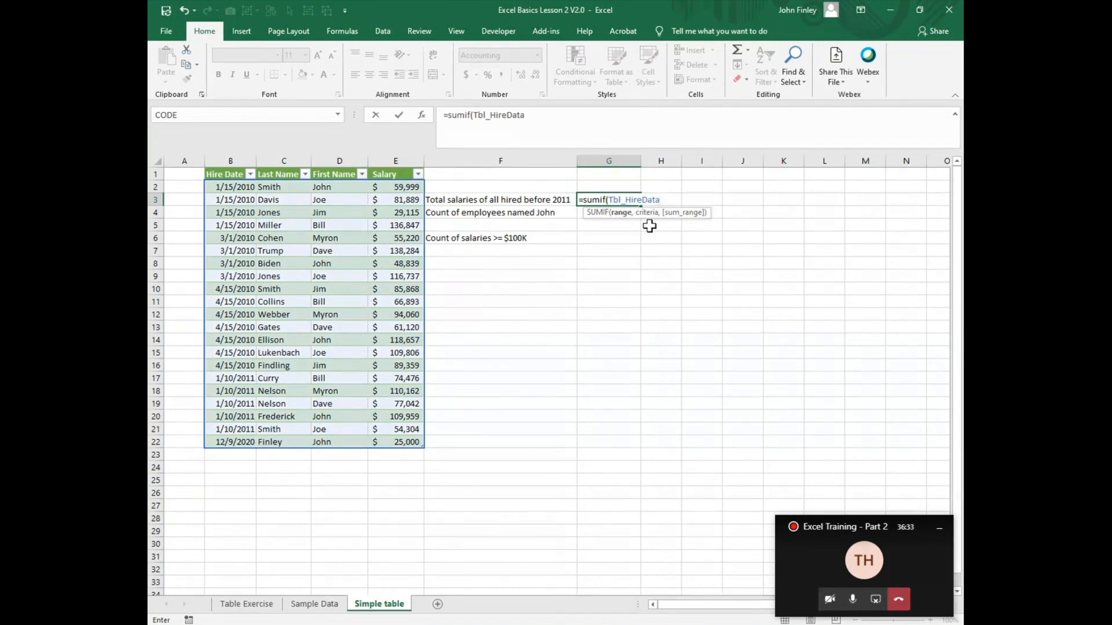
text([)
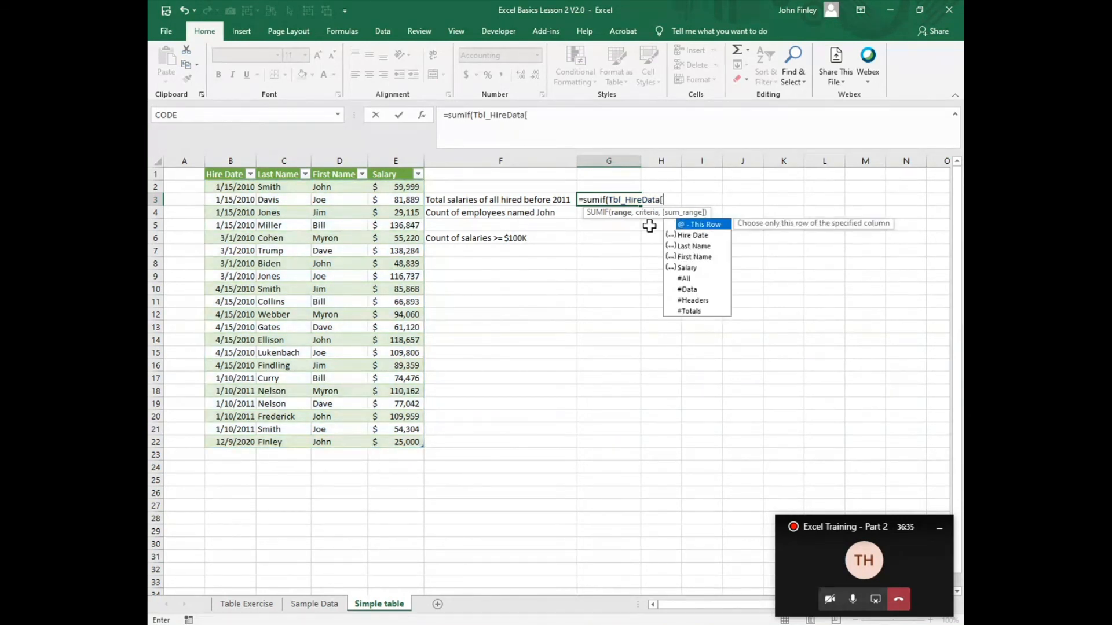
double_click(694, 237)
text(])
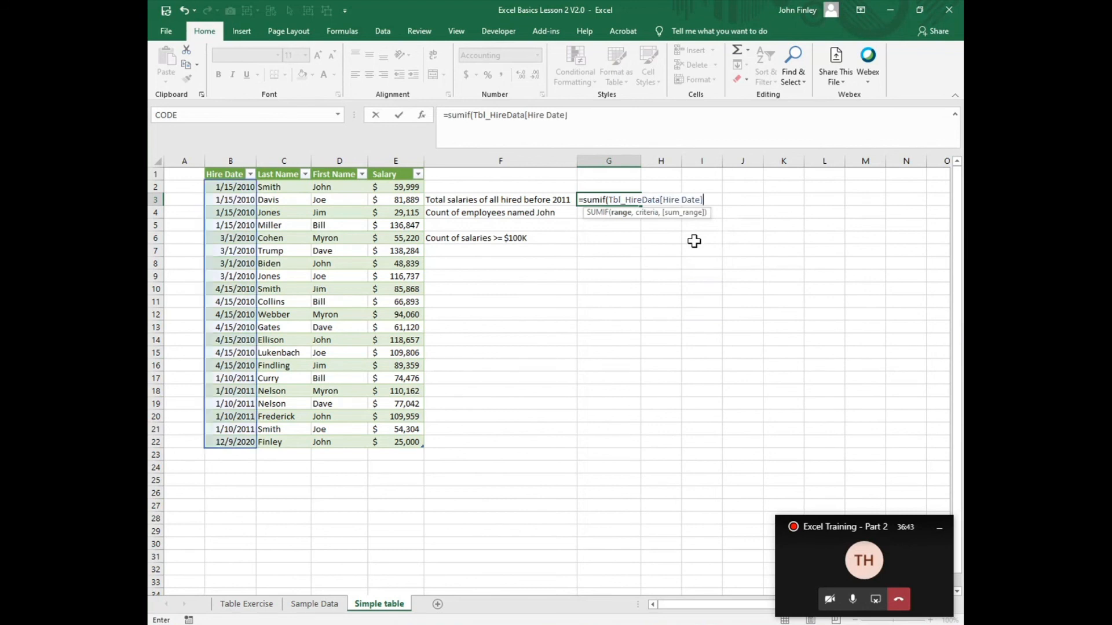
text(,"<01/)
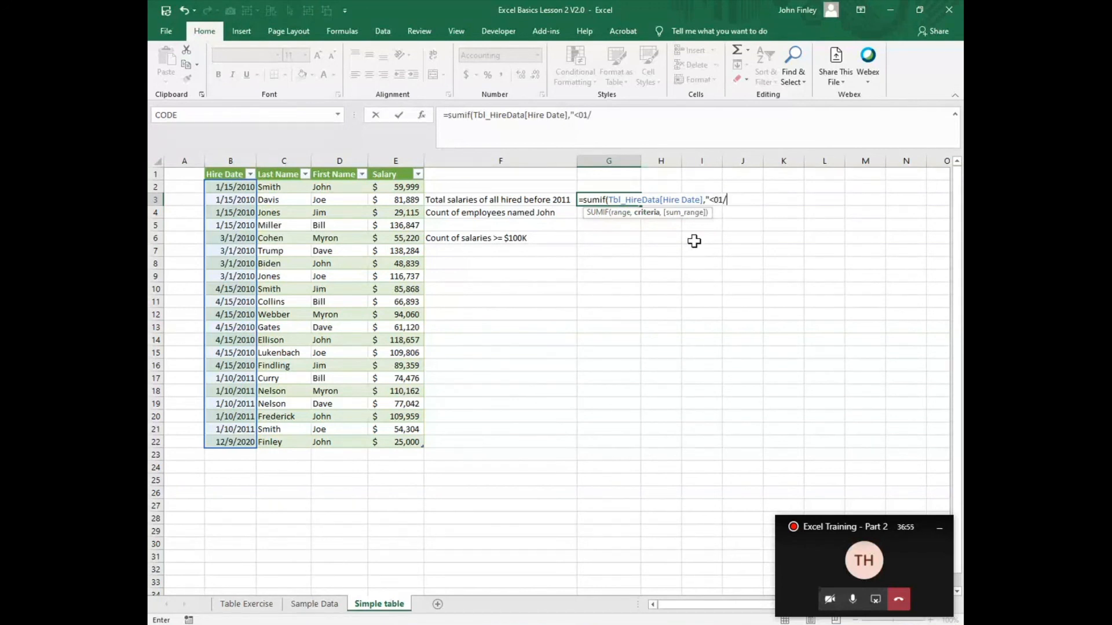
text(01/2011",)
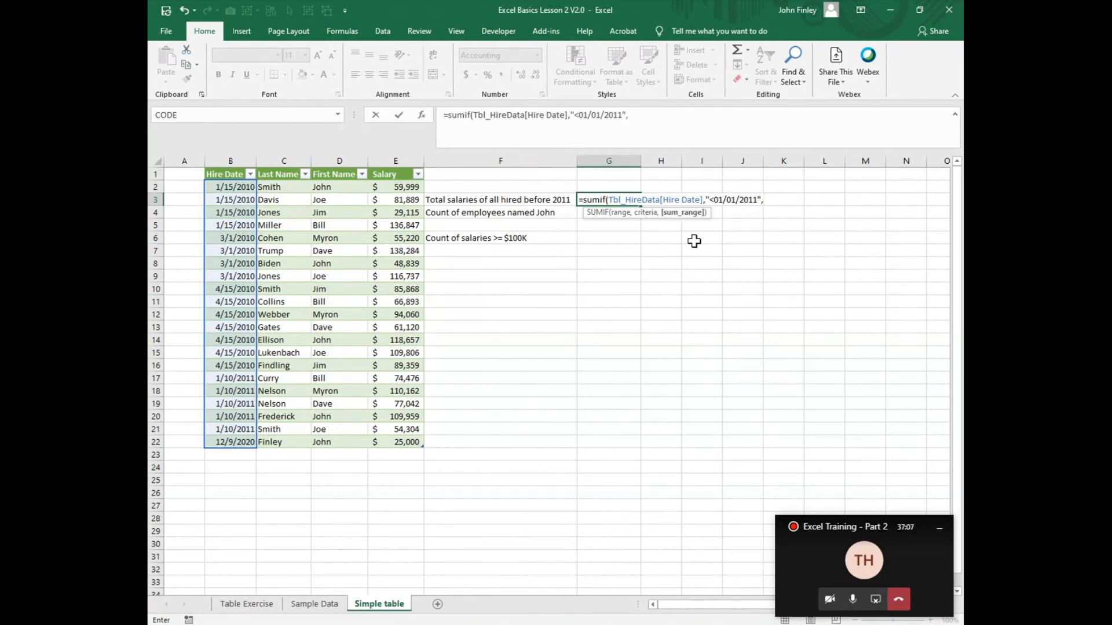
text(tbl)
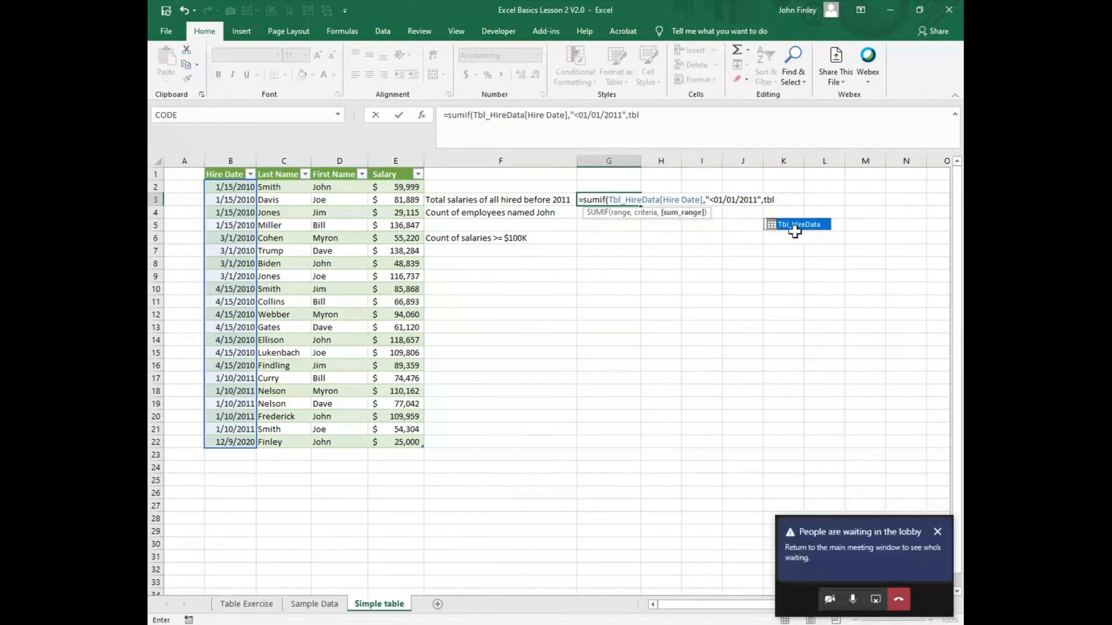
Step: Add Tbl_HireData[Salary] as the sum range of the SUMIF formula in G3
double_click(794, 225)
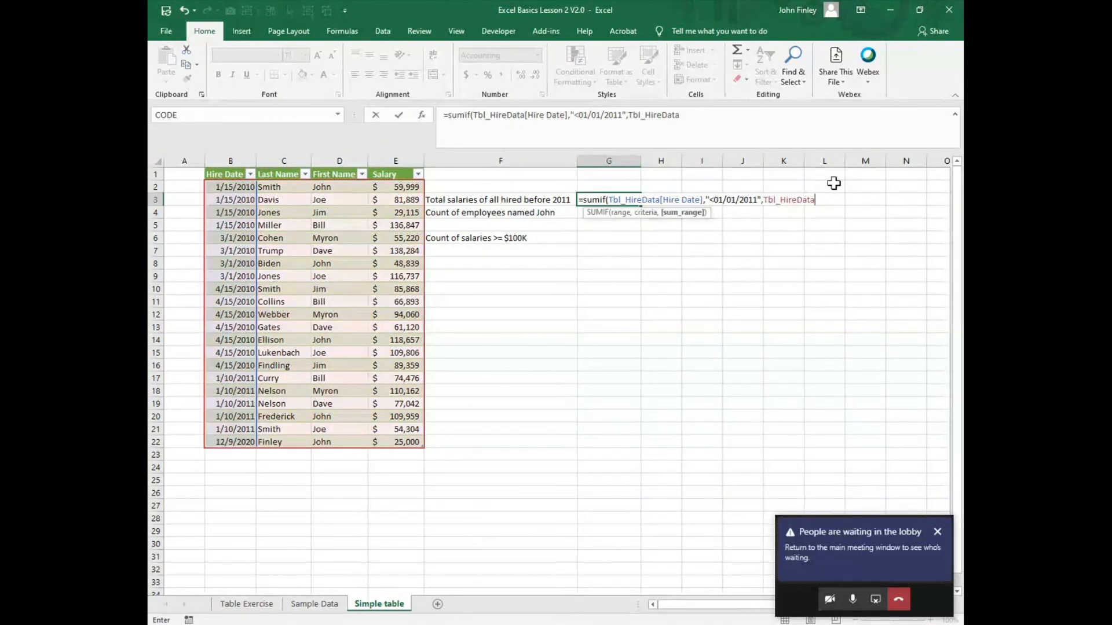
text([)
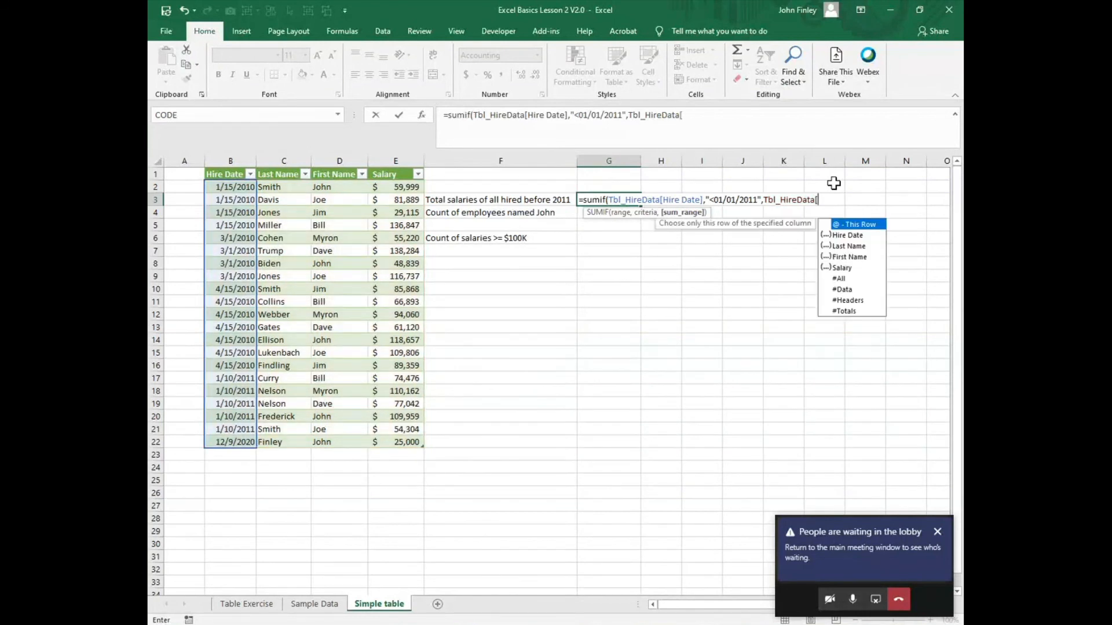
double_click(842, 267)
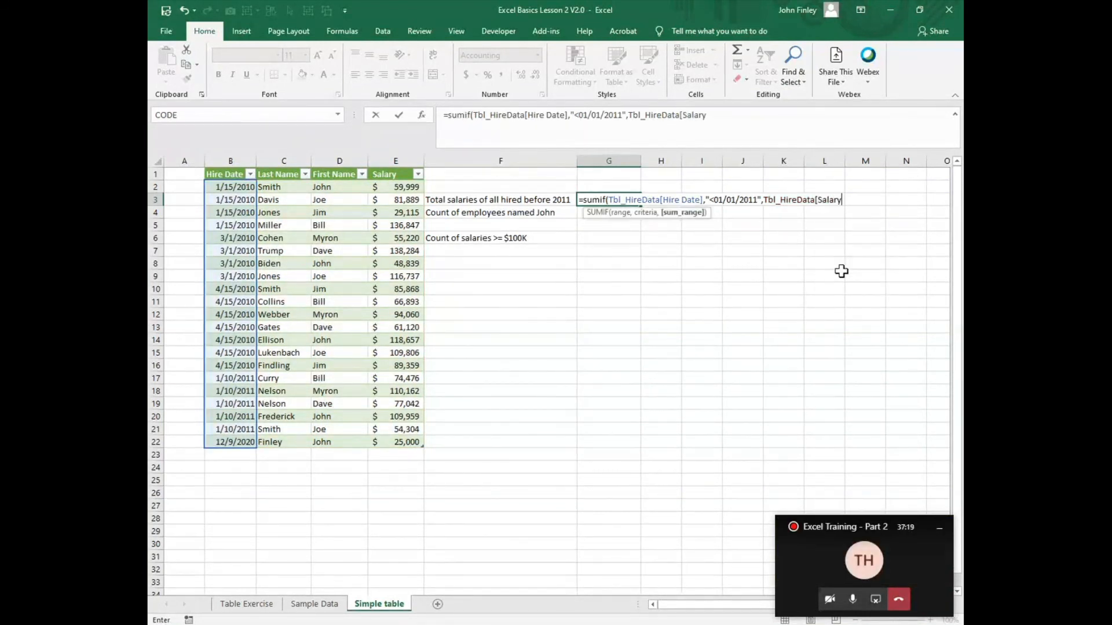
text(])
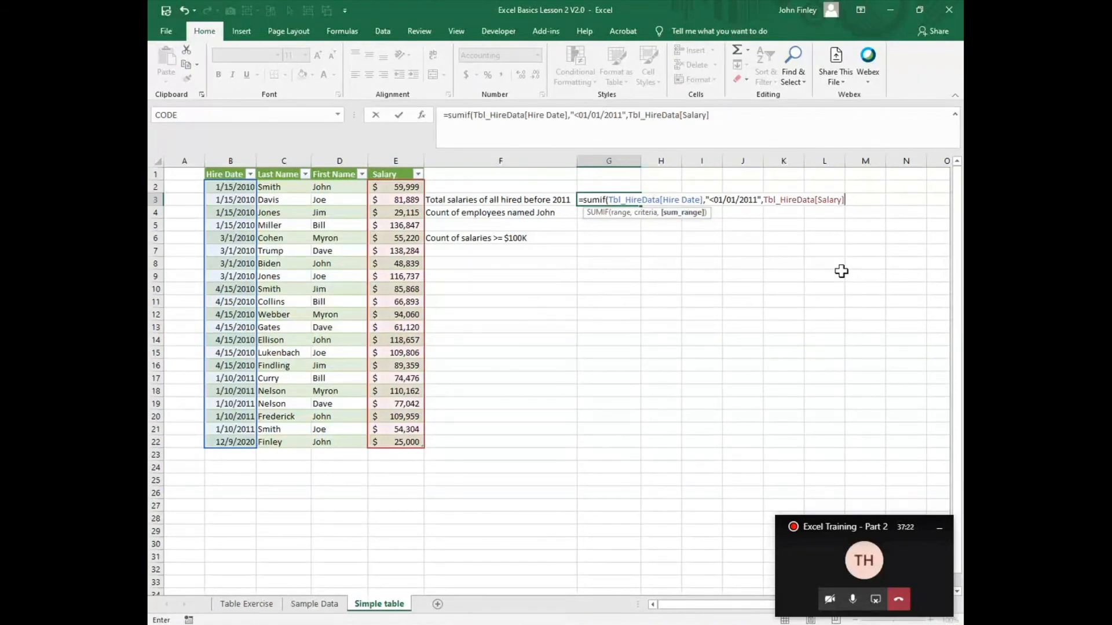
text())
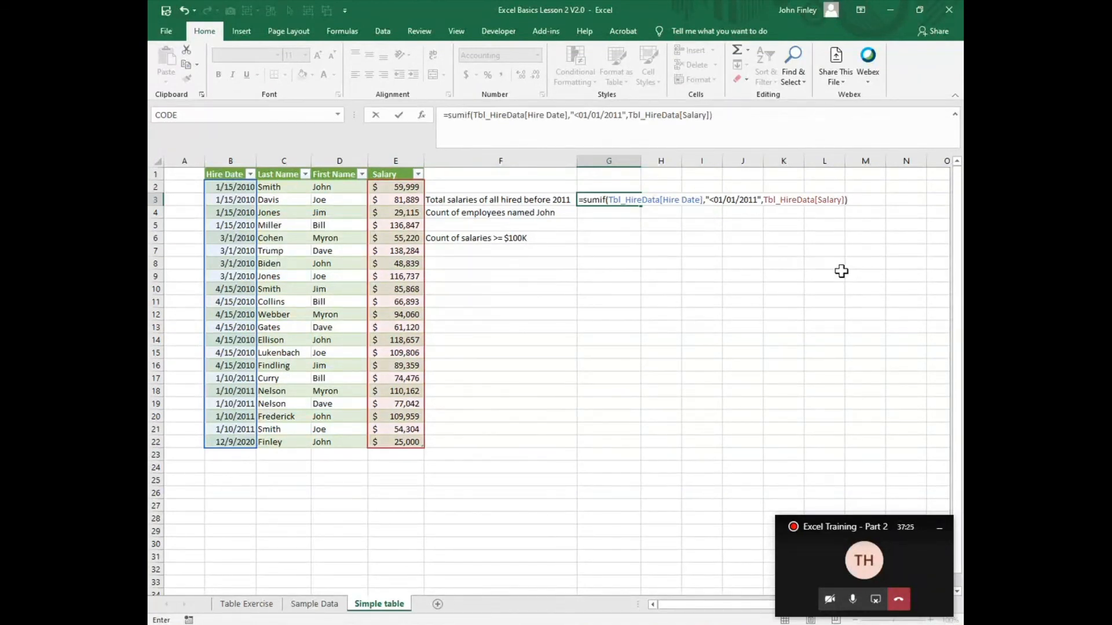
Step: Close the SUMIF formula's parentheses and enter it in G3
key(Return)
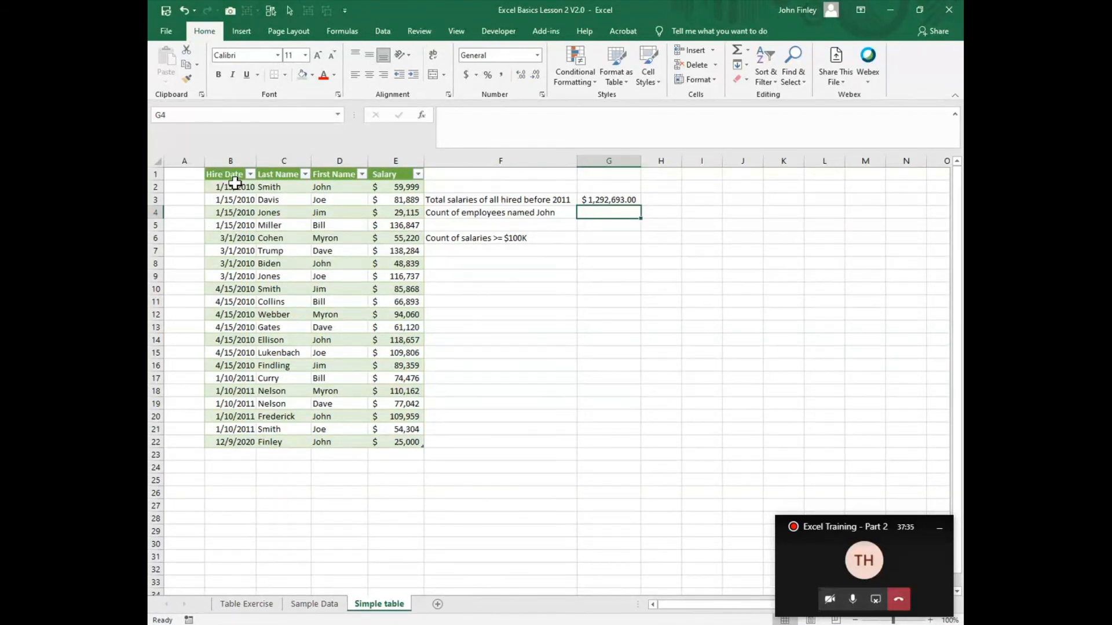
Step: Filter the Hire Date column to 2010 only and select the filtered salaries to check their sum
click(250, 174)
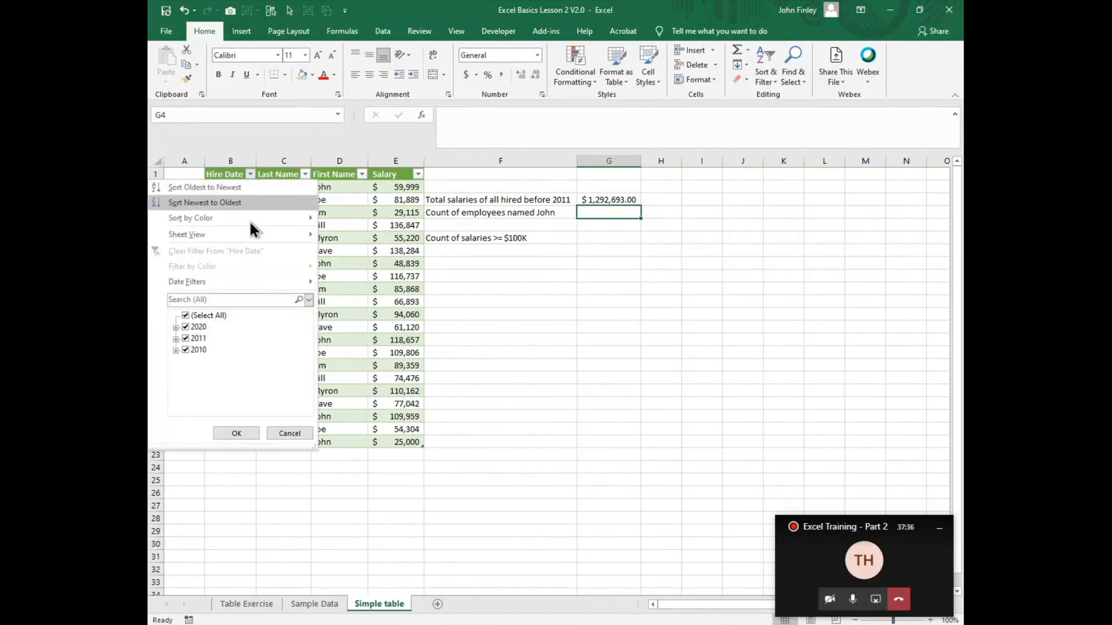
click(185, 339)
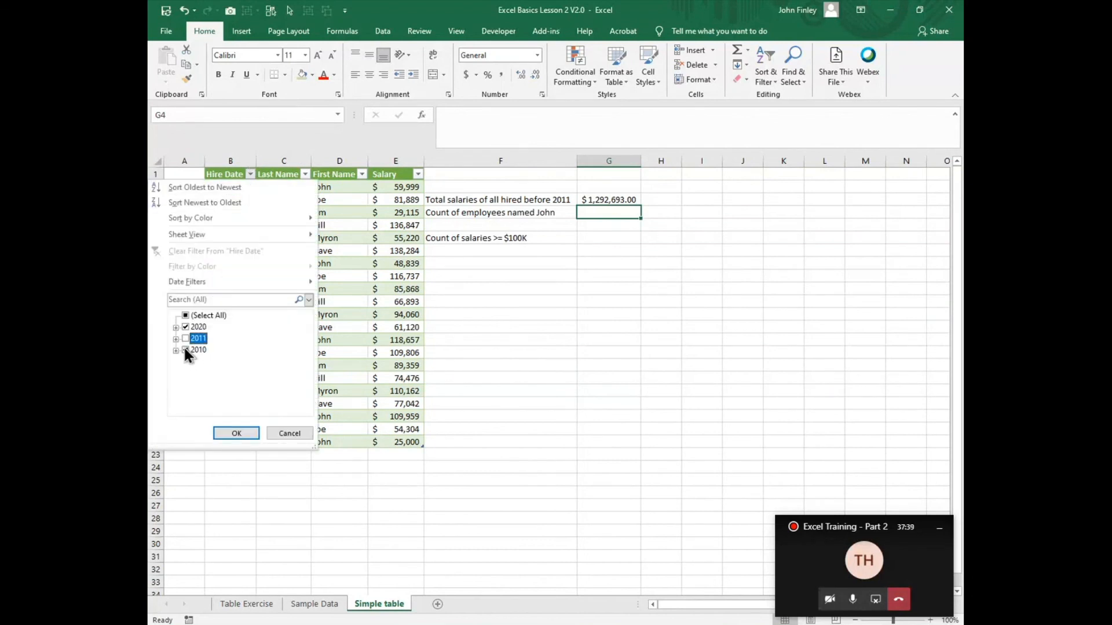
click(186, 349)
click(185, 327)
click(177, 350)
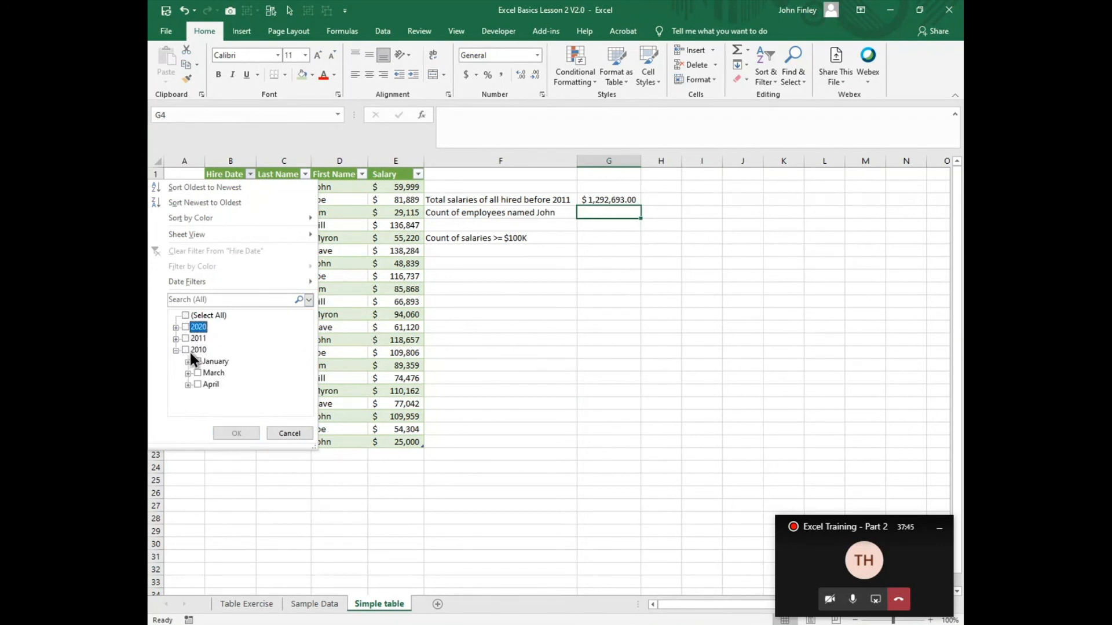
click(186, 350)
click(237, 433)
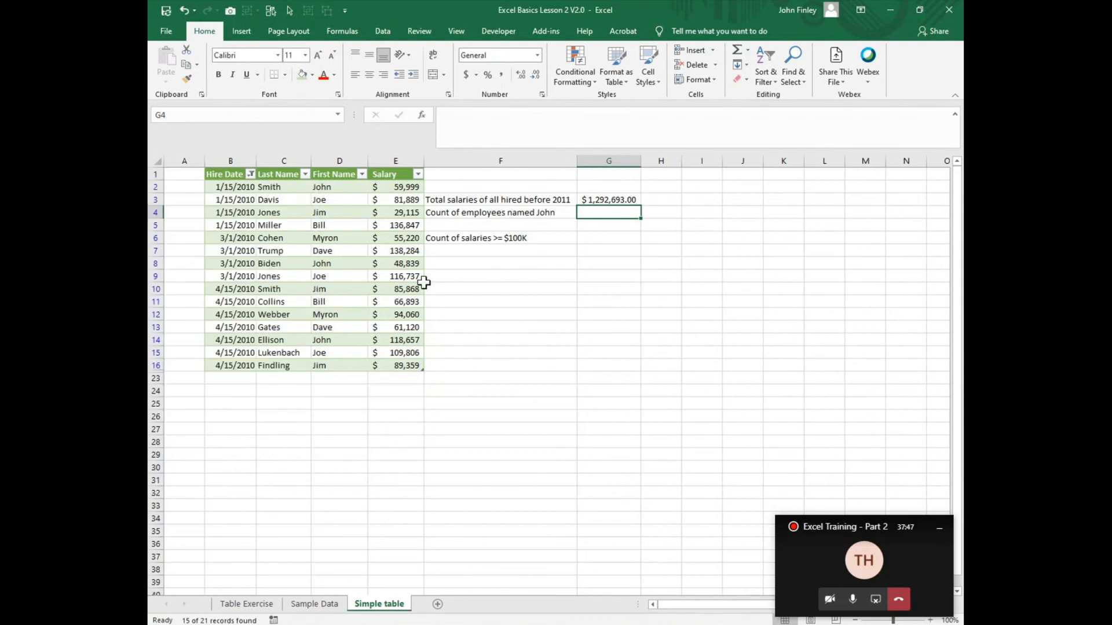
drag(385, 187, 377, 361)
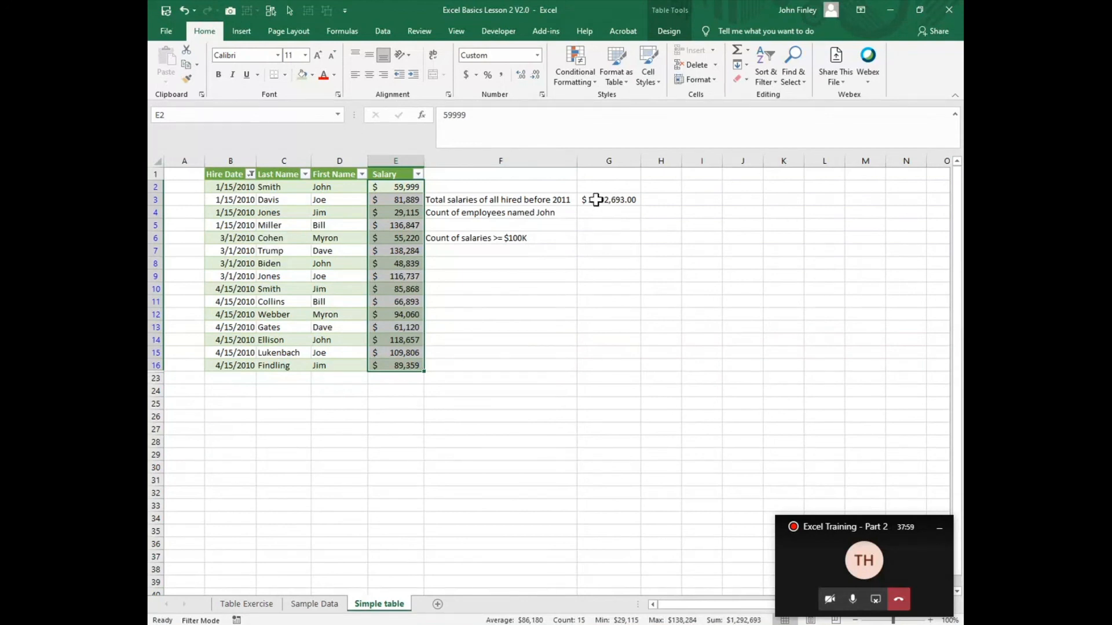
Step: Reset the Hire Date filter to include all dates
click(251, 174)
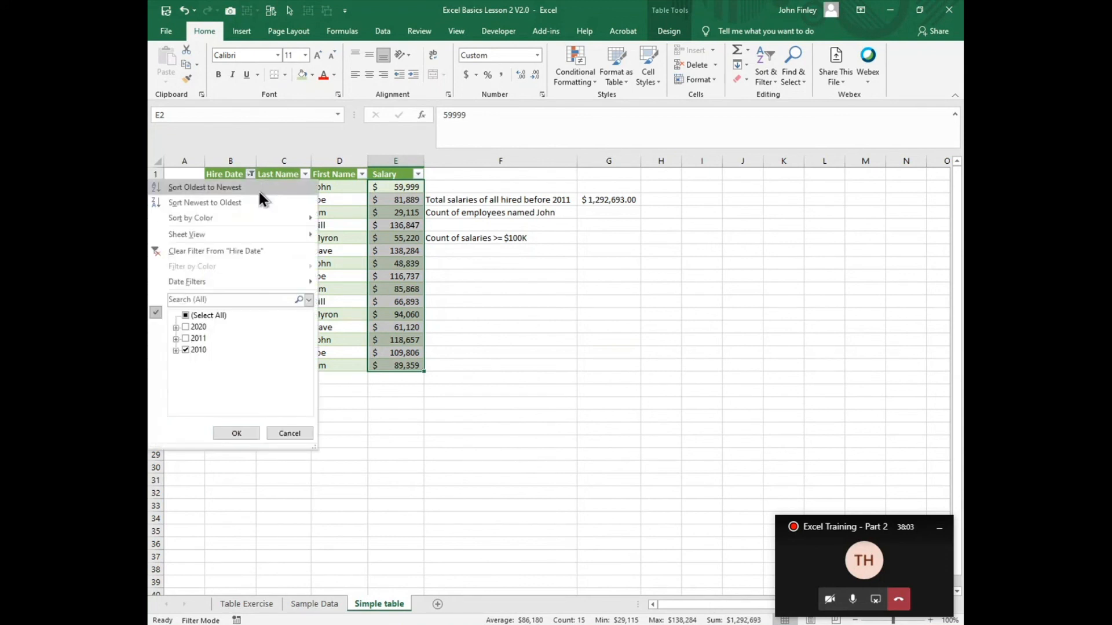
click(208, 315)
click(237, 433)
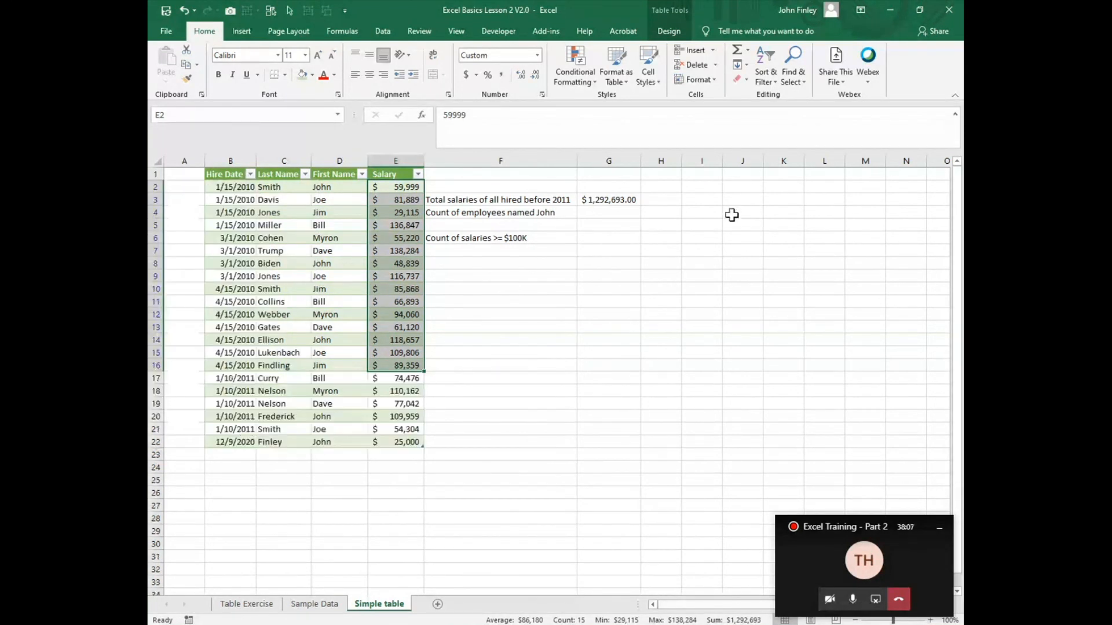
Step: Begin a COUNTIF formula in G4 with Tbl_HireData[First Name] as the range
click(603, 213)
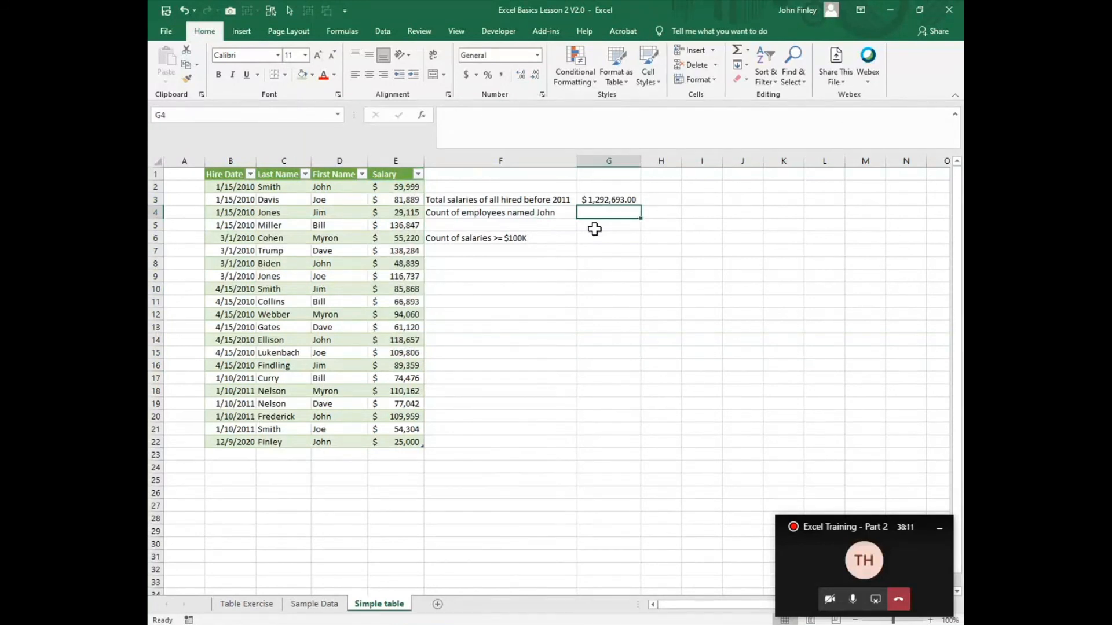
text(=count)
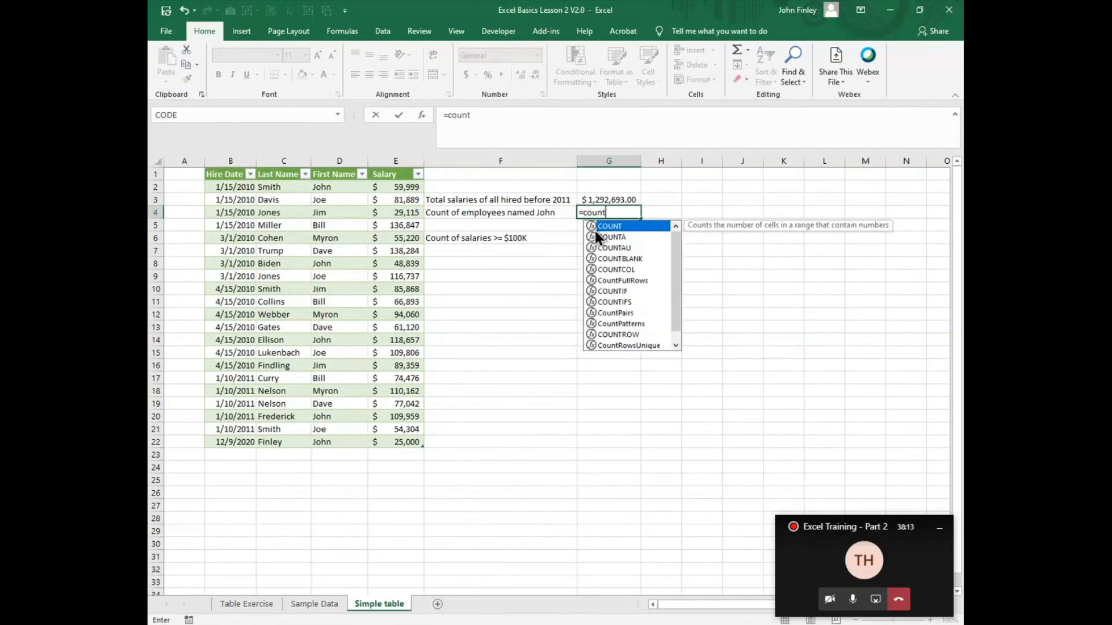
text(if)
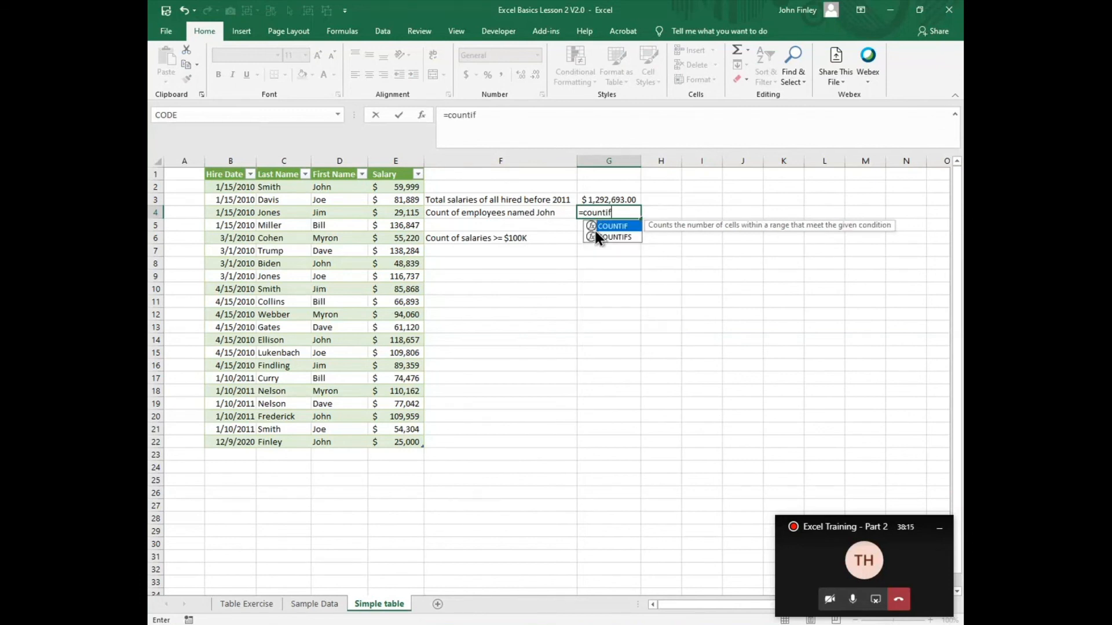
text((tabl)
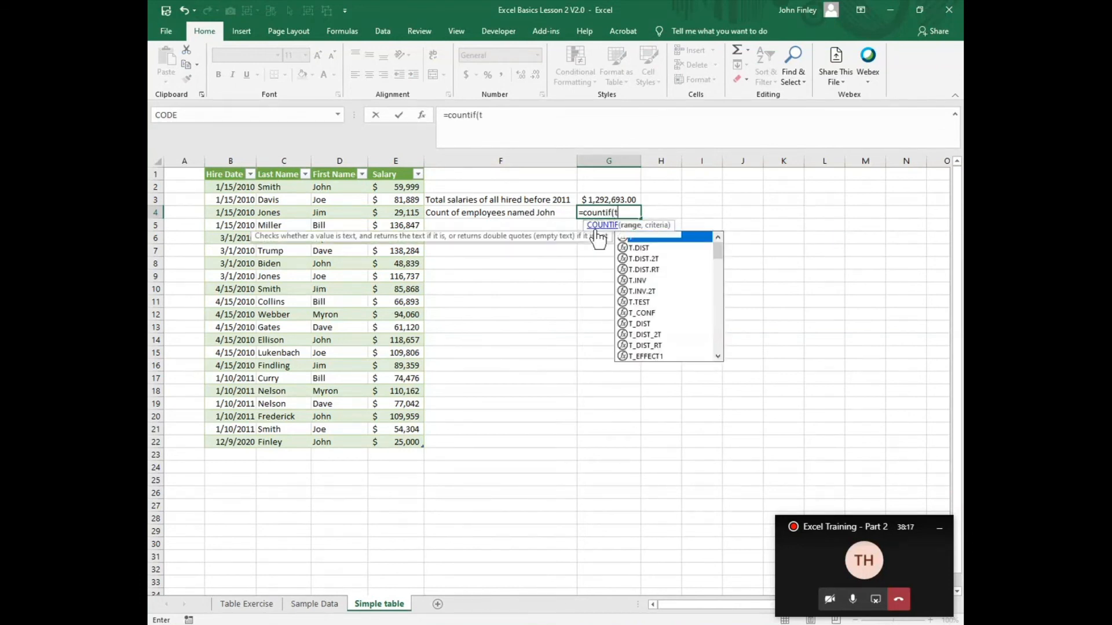
key(BackSpace)
key(BackSpace)
key(BackSpace)
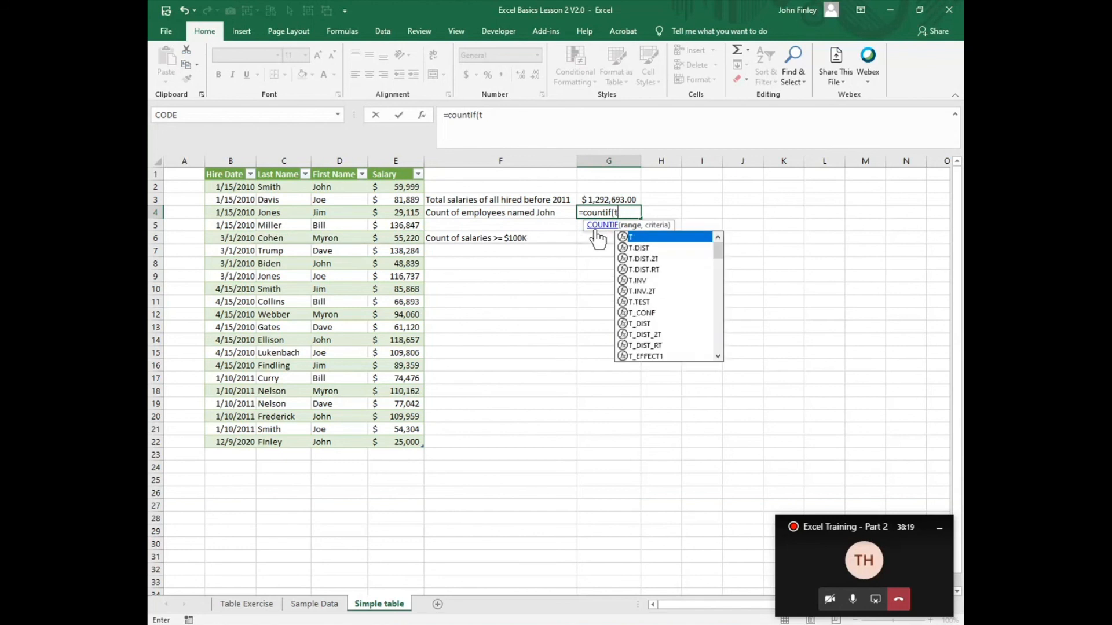
text(bl)
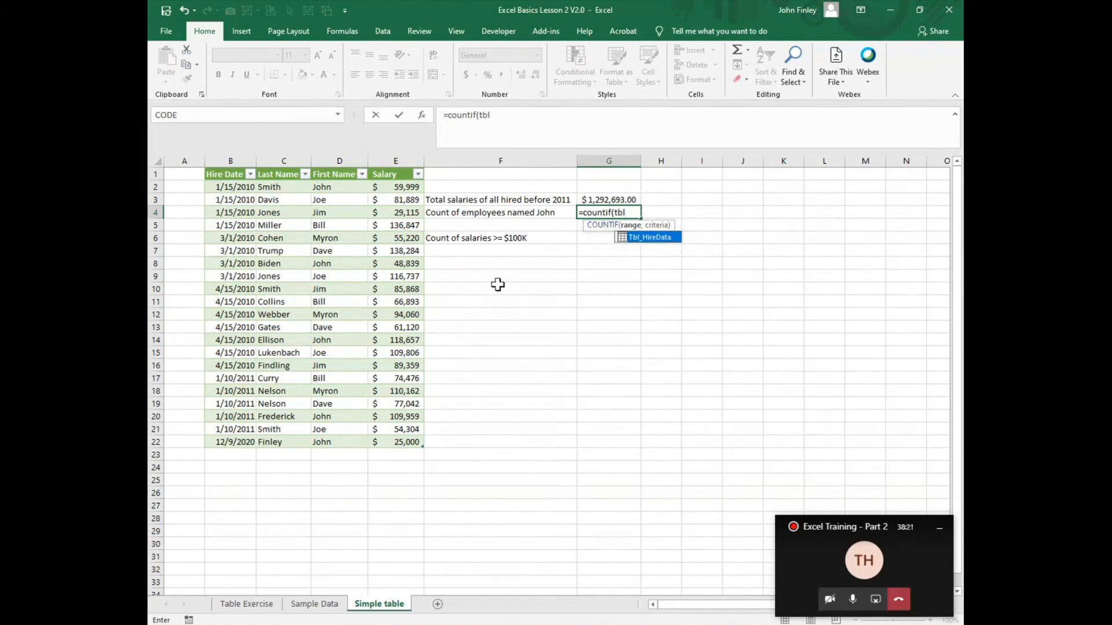
double_click(656, 235)
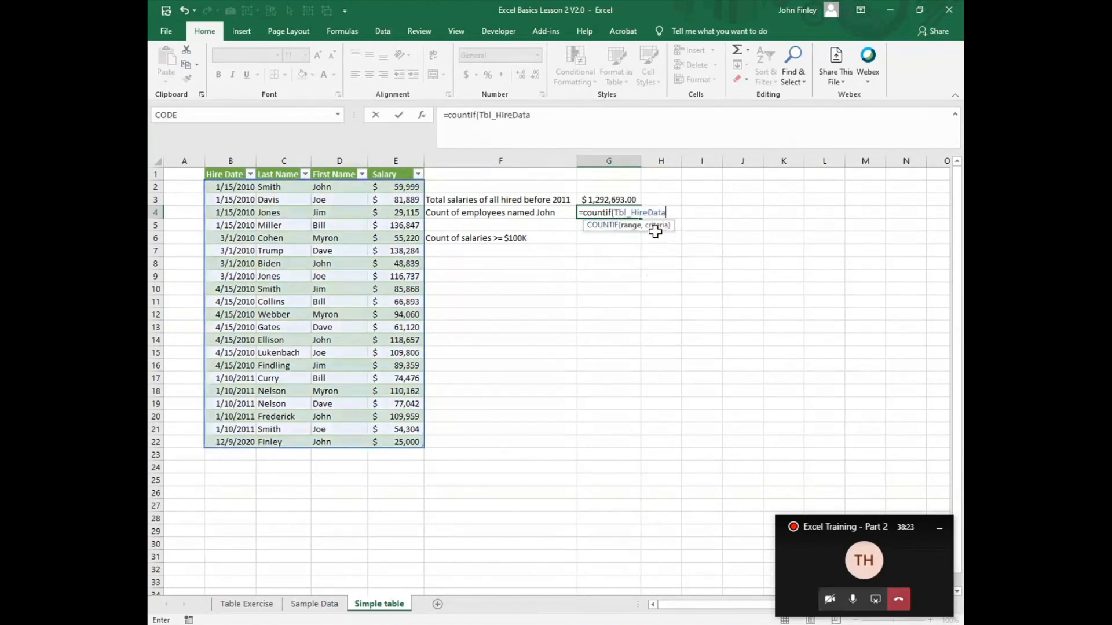
text([)
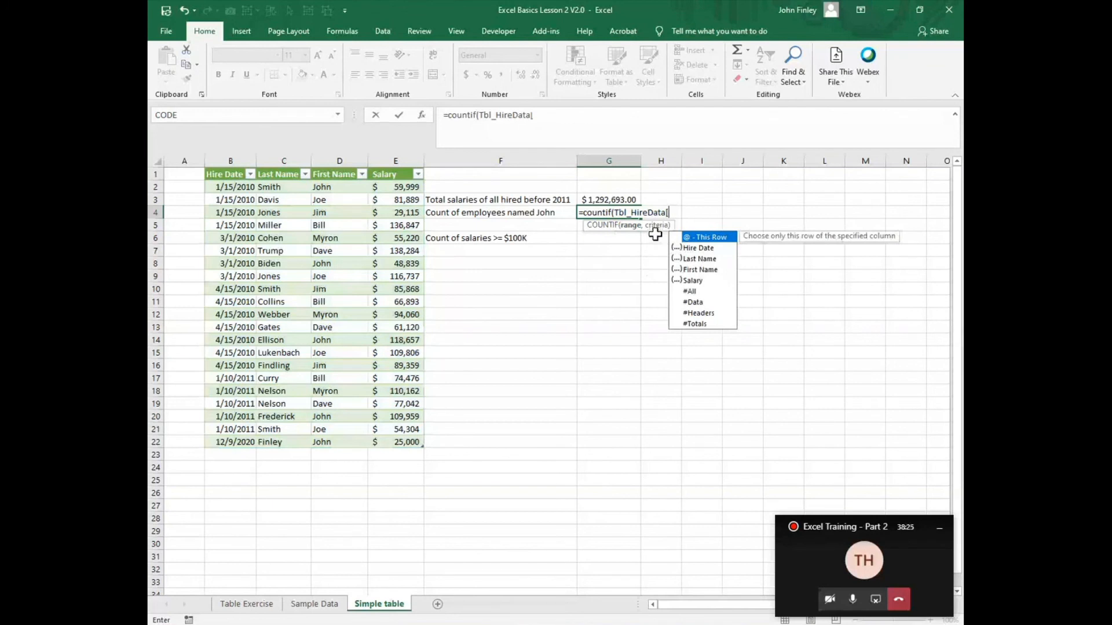
double_click(696, 270)
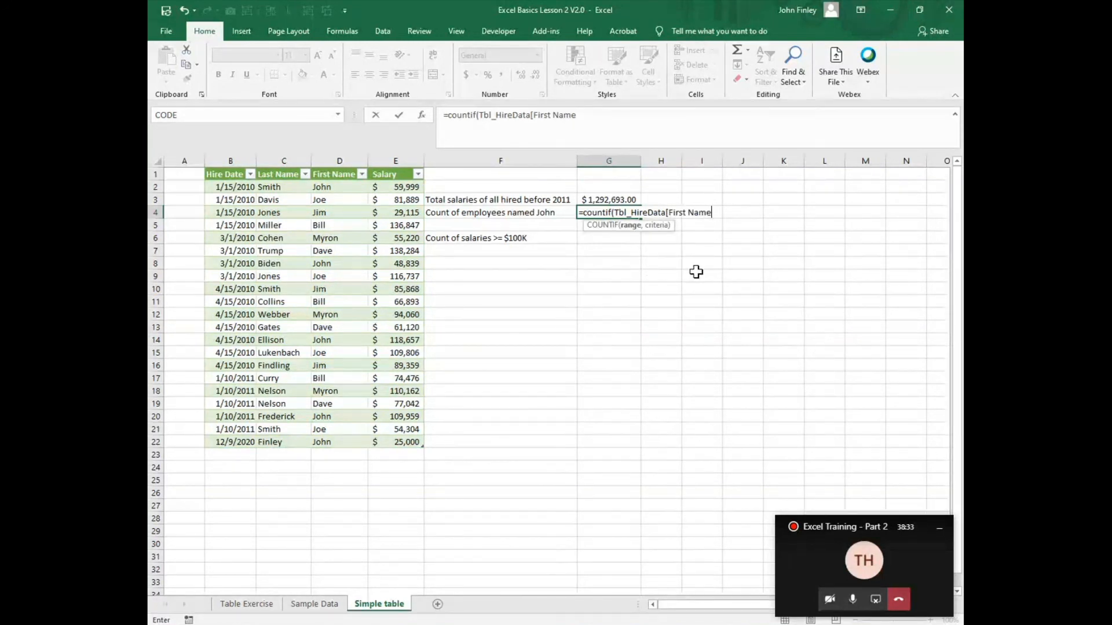
text(])
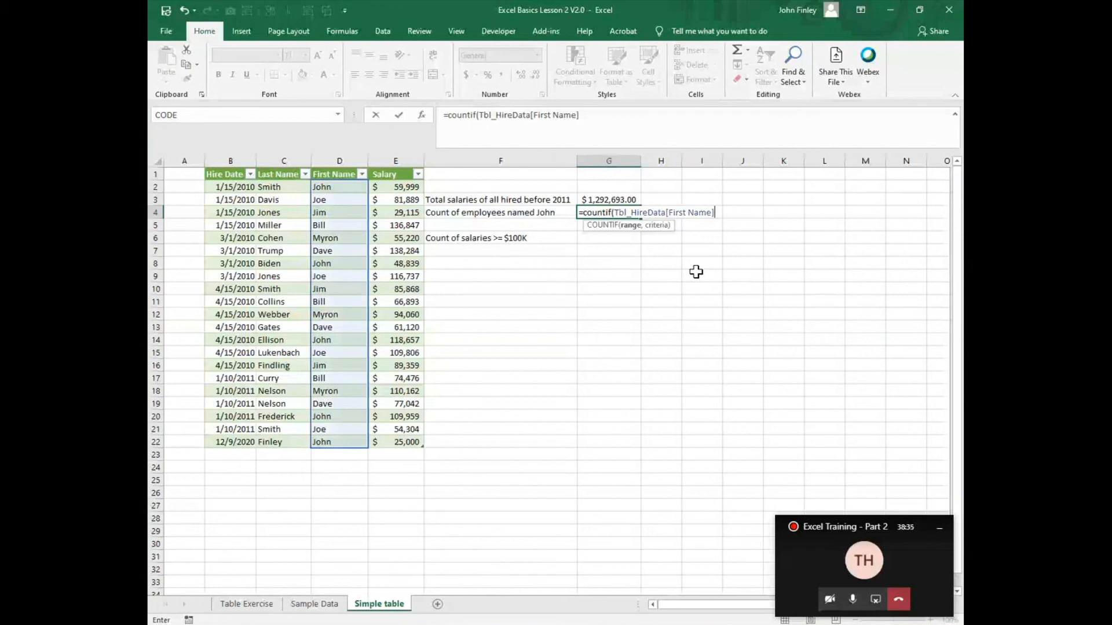
text(,)
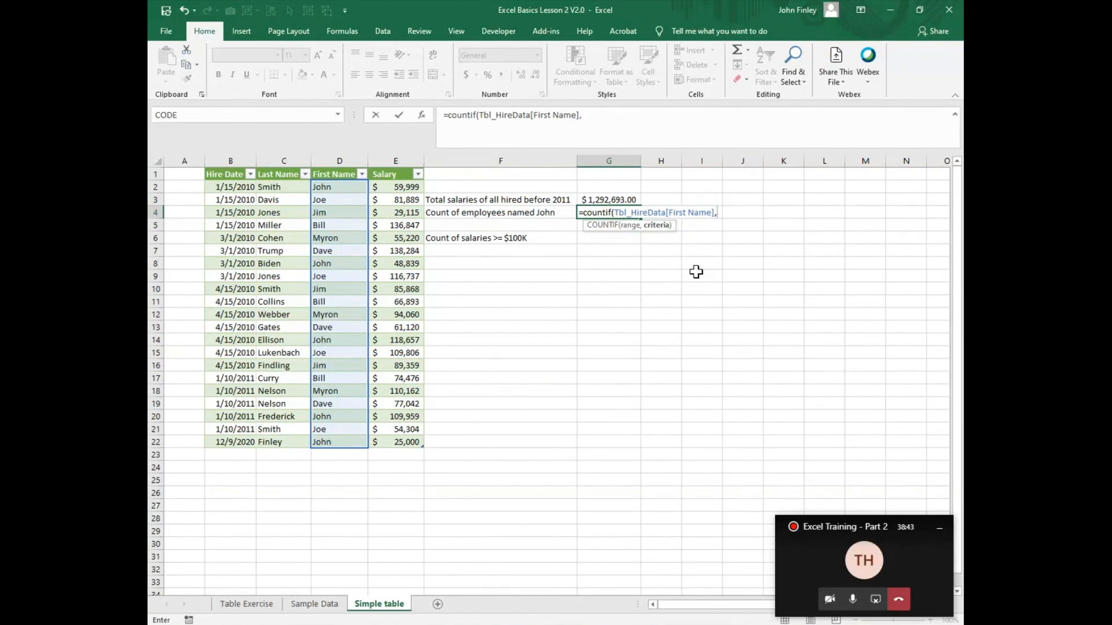
Step: Add the first name from the F4 label as the quoted criteria and complete the COUNTIF formula in G4
text("John"))
key(Return)
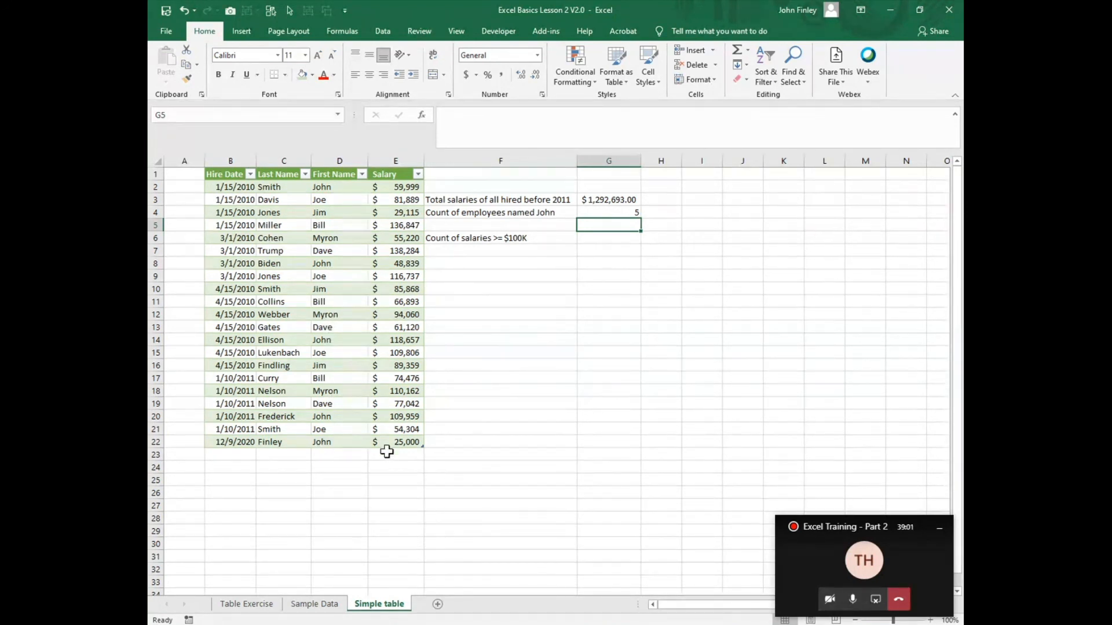
Step: Begin a COUNTIF formula in G6 with Tbl_HireData[Salary] as the range
click(608, 242)
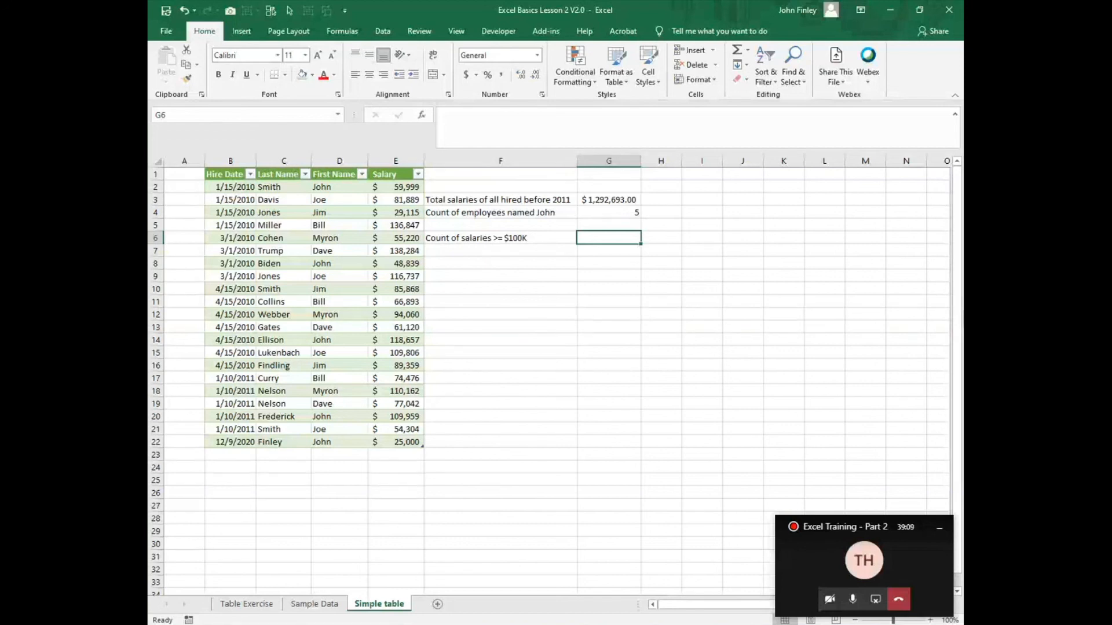
text(=c)
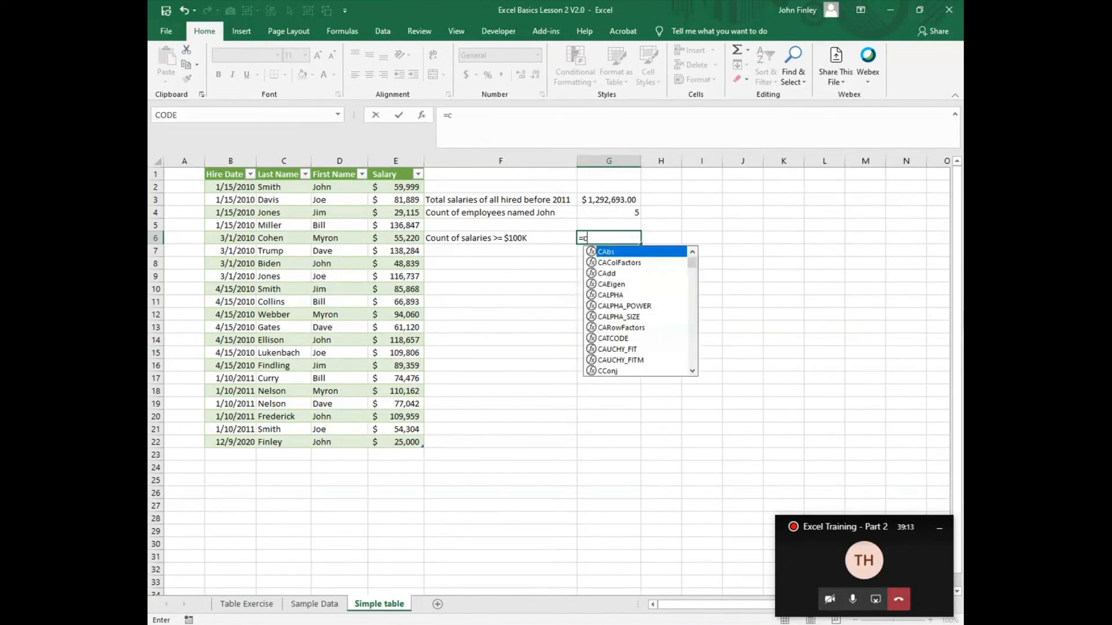
text(ountif()
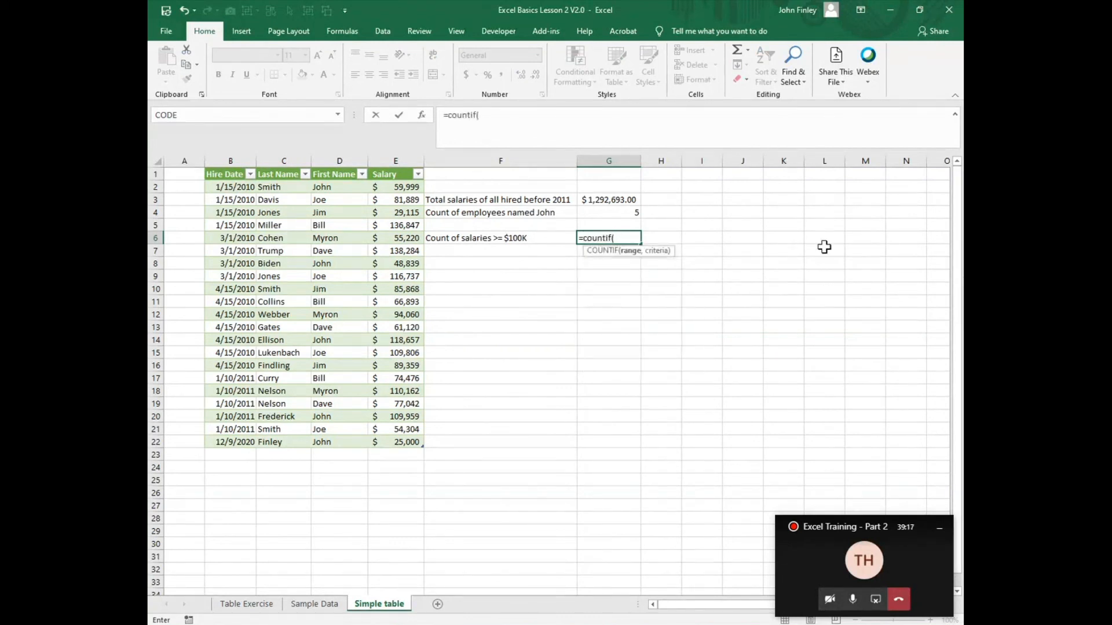
text(tbl)
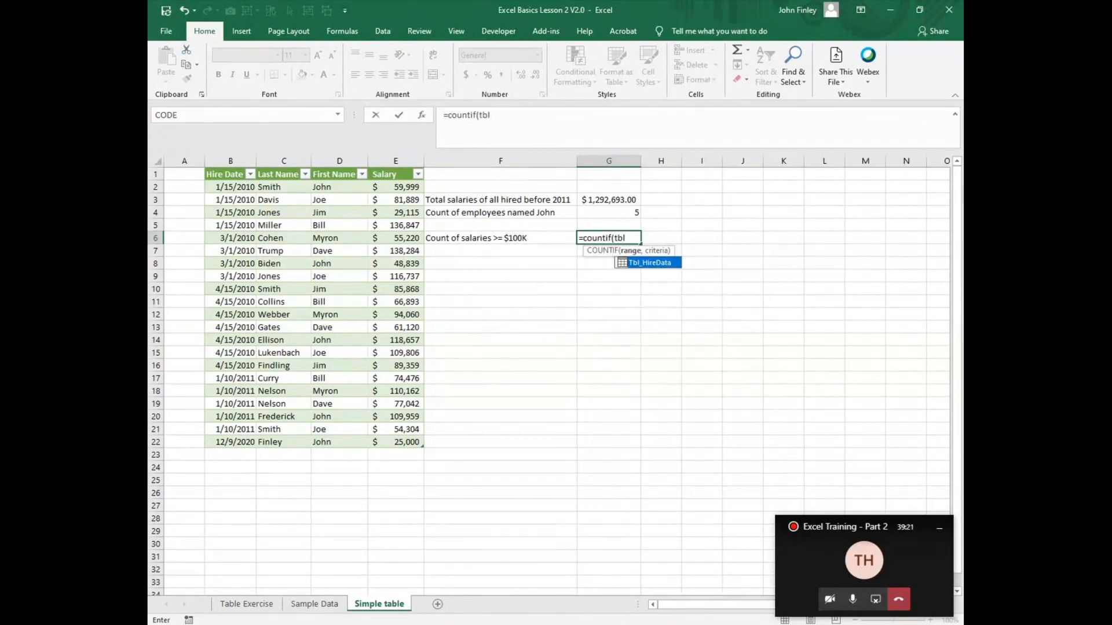
double_click(655, 263)
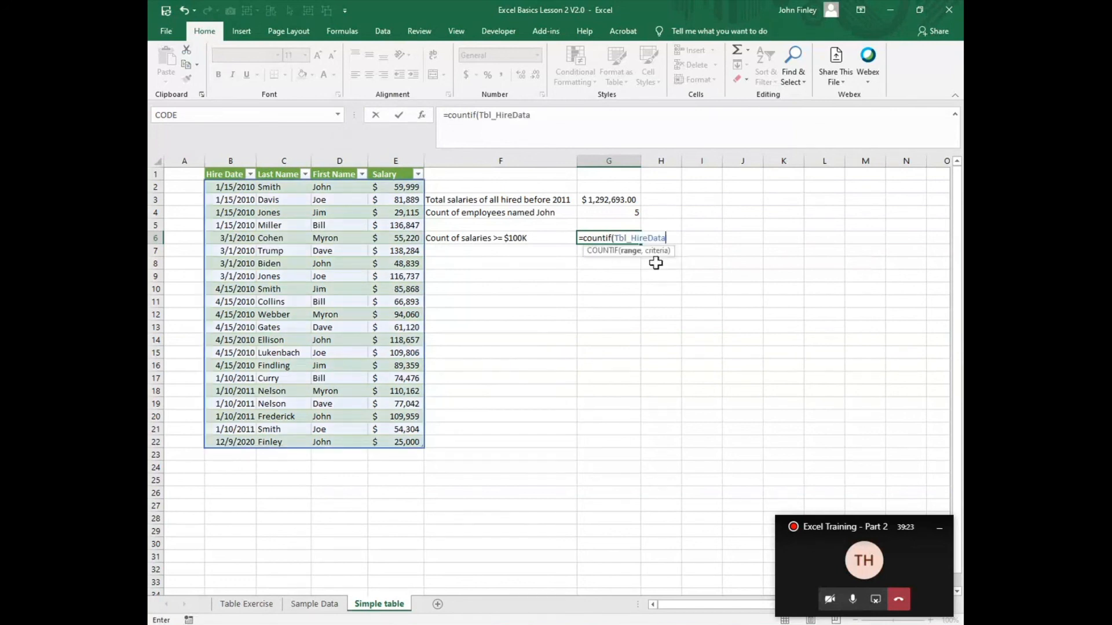
text([)
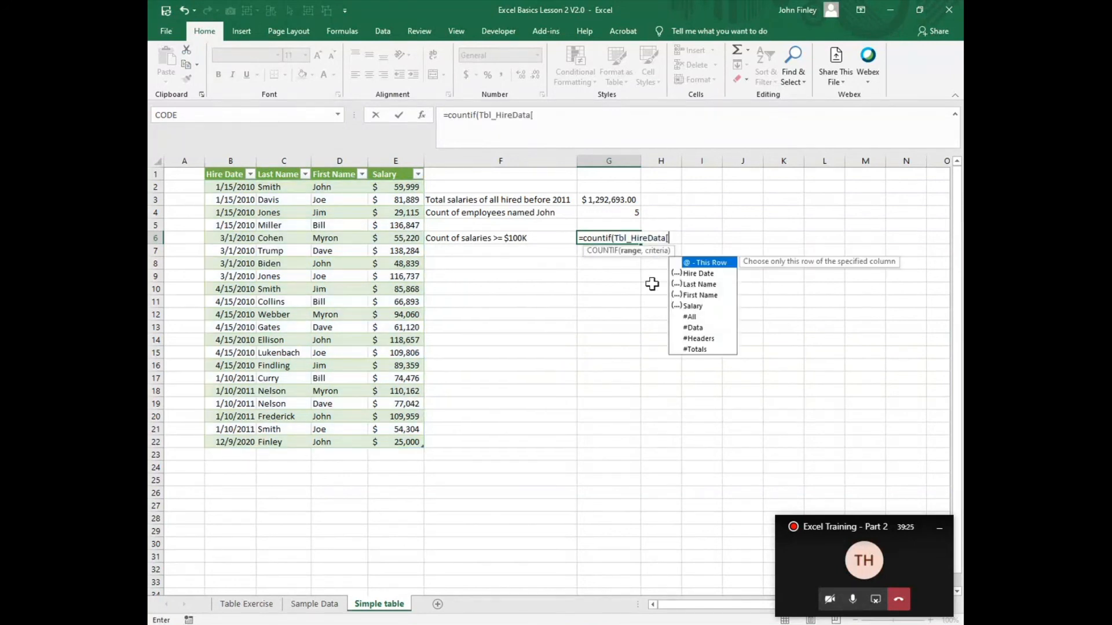
click(693, 307)
double_click(693, 306)
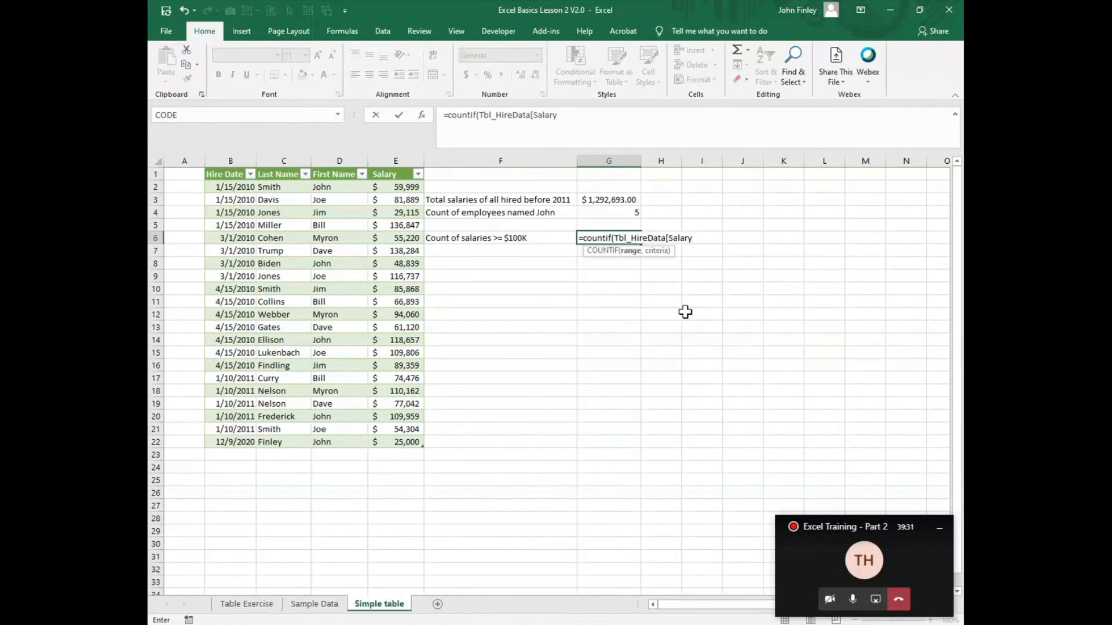
text(])
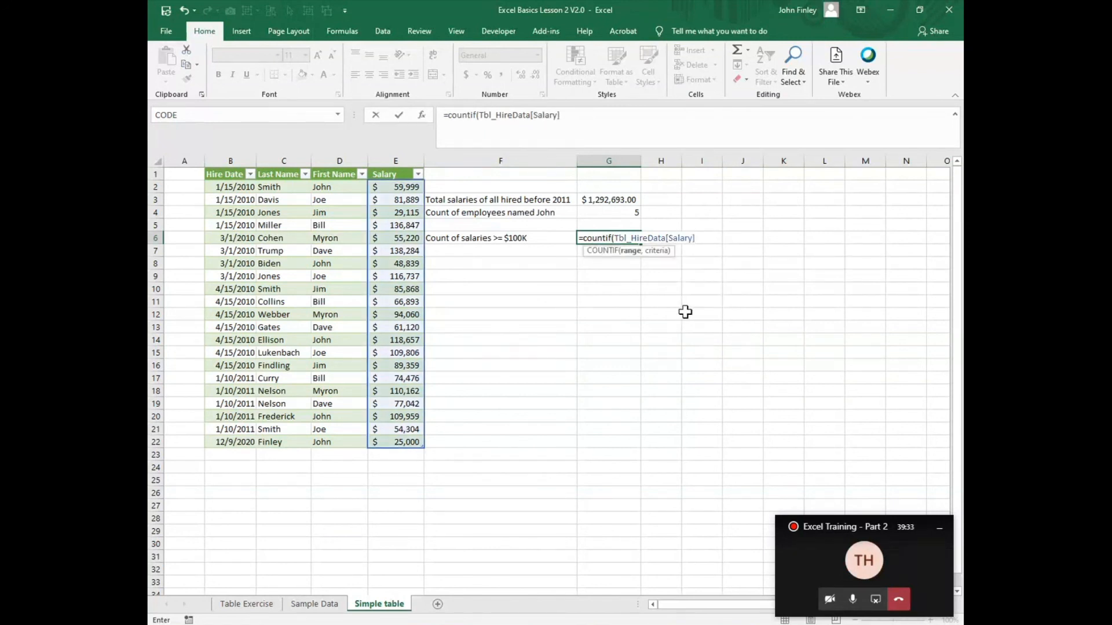
text(,">100000)
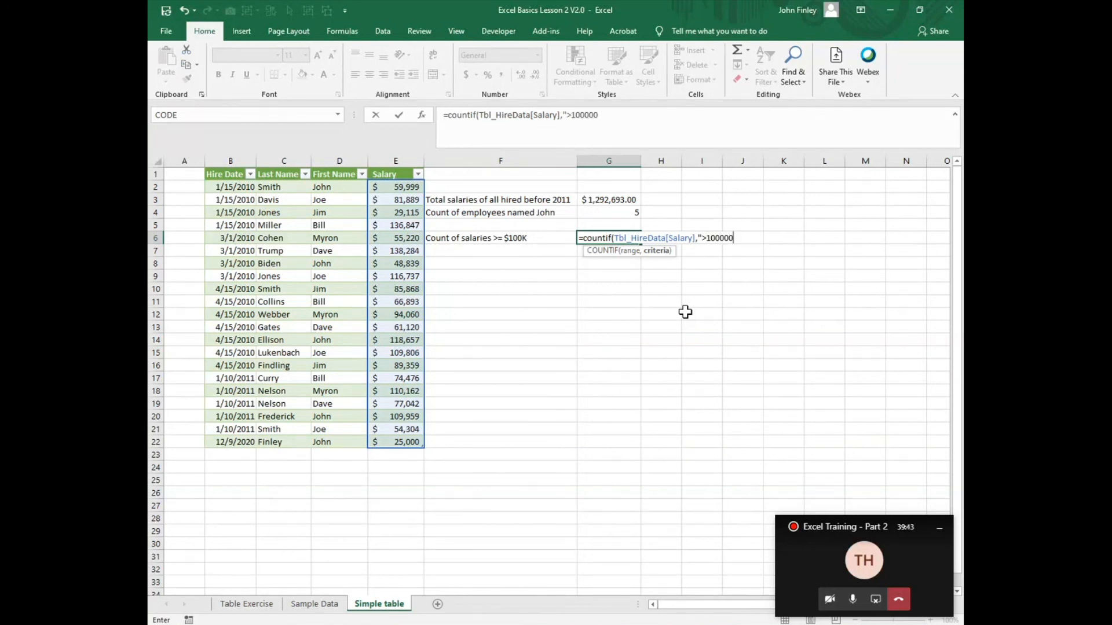
text(")
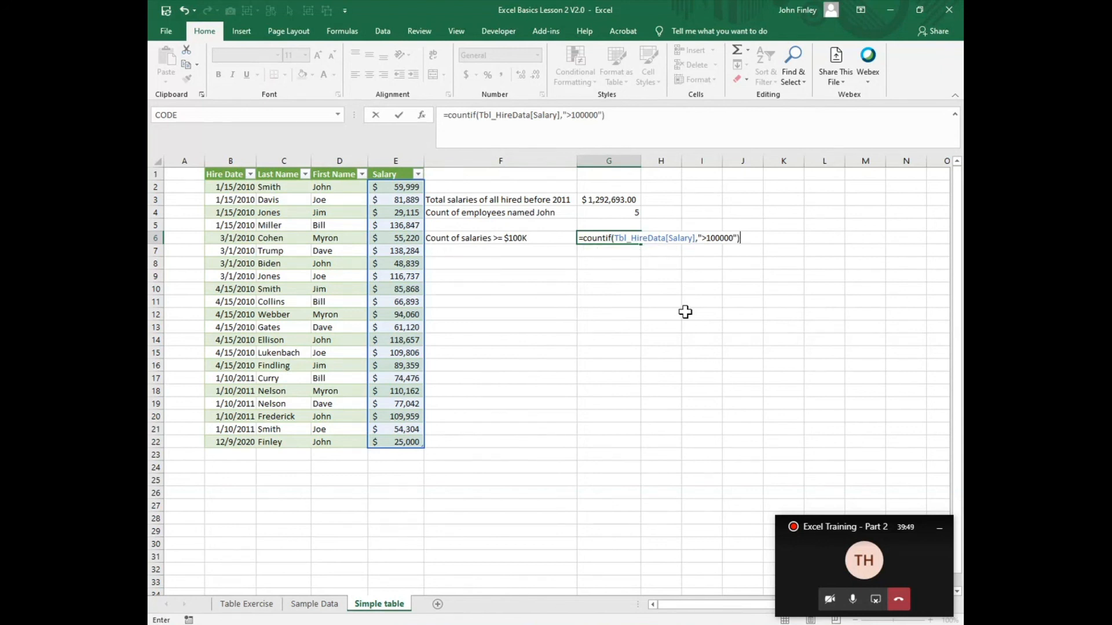
Step: Add ">100000" as the criteria argument and complete the COUNTIF formula in G6
key(Return)
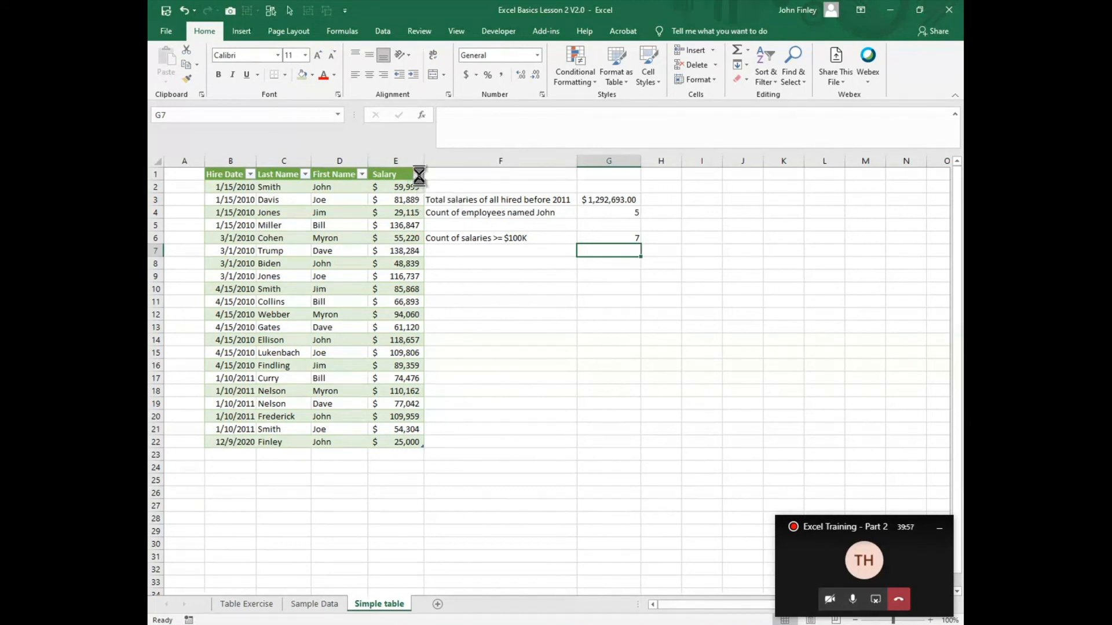
Step: Filter the Salary column to values greater than 100000 and select the filtered salaries to check their count
click(418, 174)
mouse_move(337, 281)
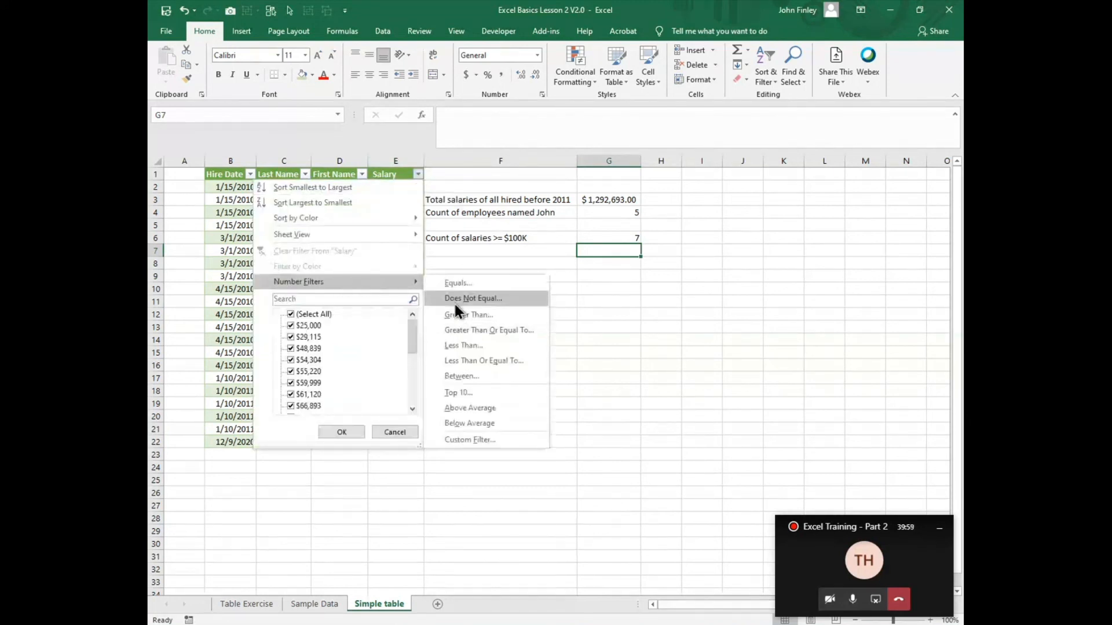
click(467, 316)
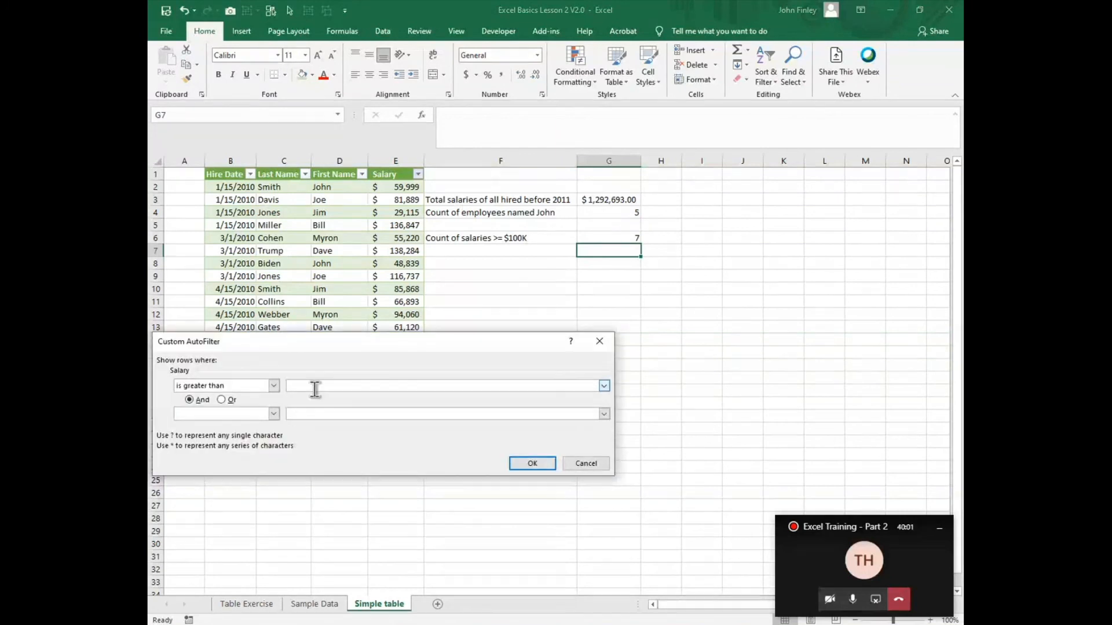
text(100000)
key(Return)
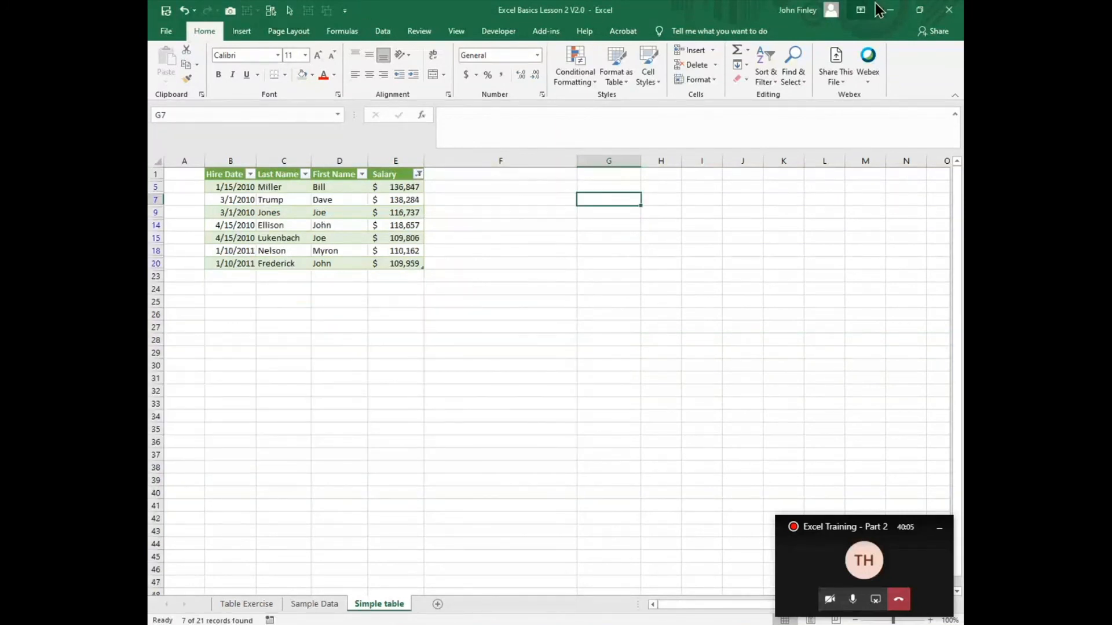
drag(406, 191, 397, 265)
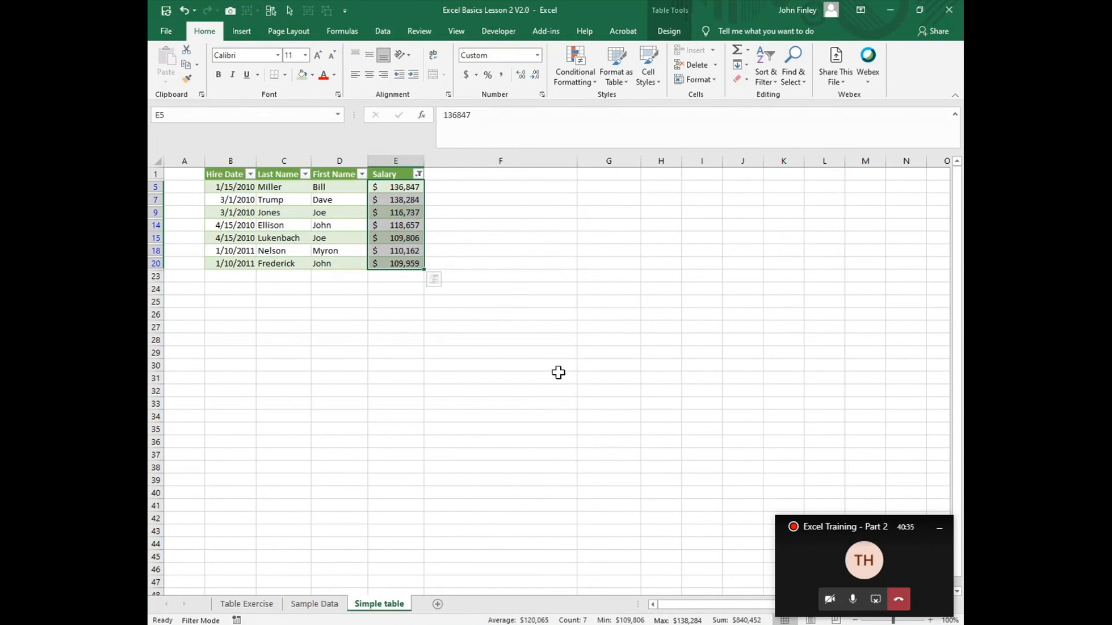
Step: Clear the filter from the Salary column and deselect the table
click(418, 174)
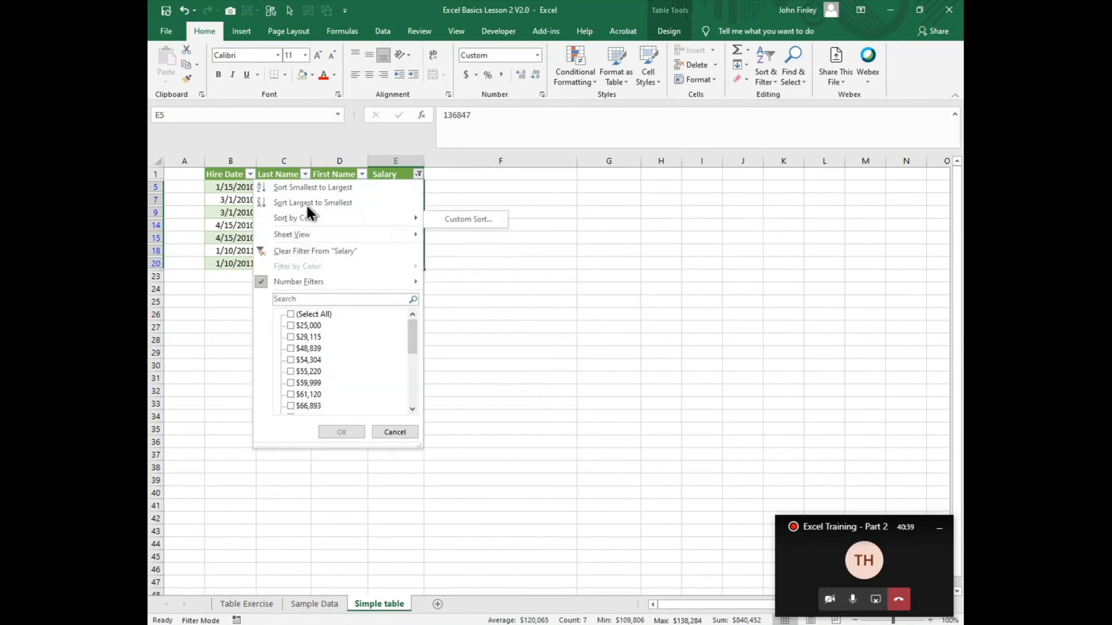
click(301, 252)
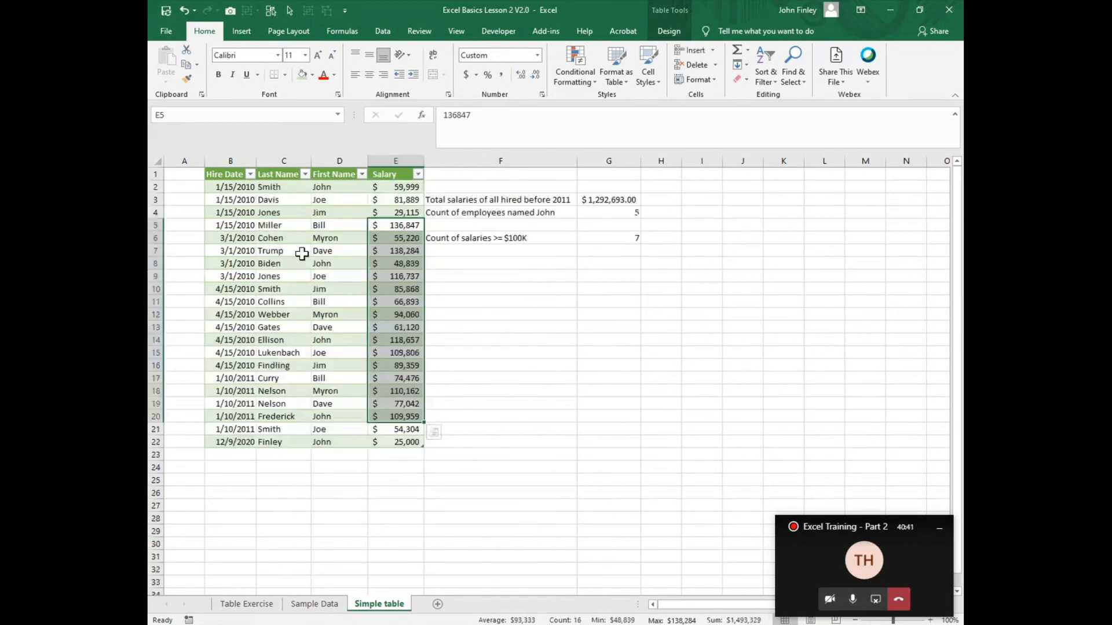
click(556, 484)
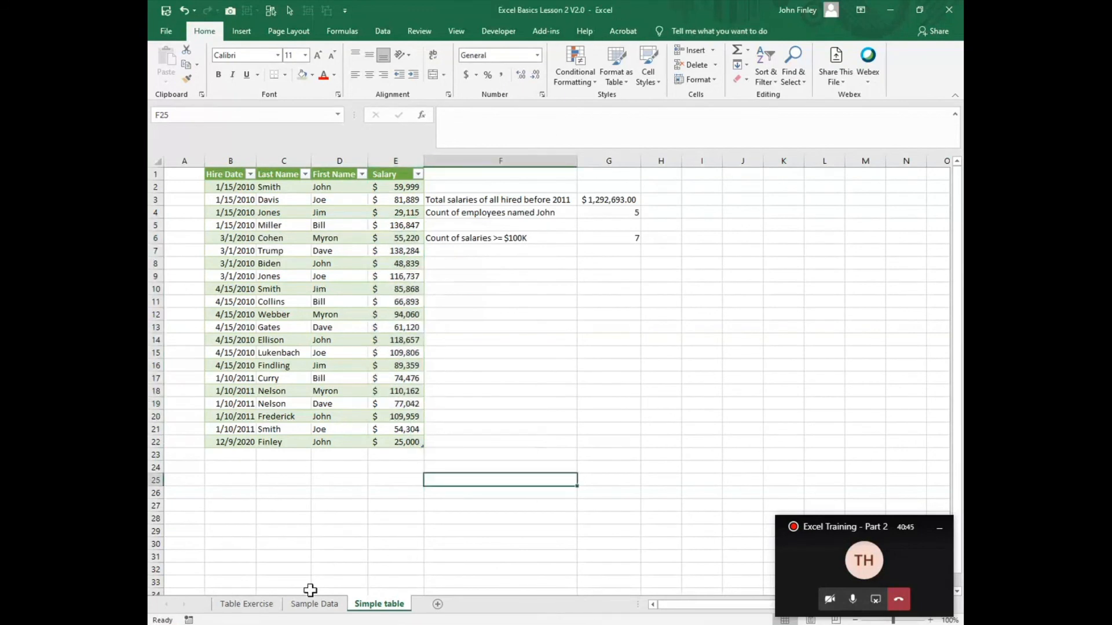
Step: Test the "Go to Simple Table" hyperlink on the Table Exercise sheet and return to that sheet
click(237, 615)
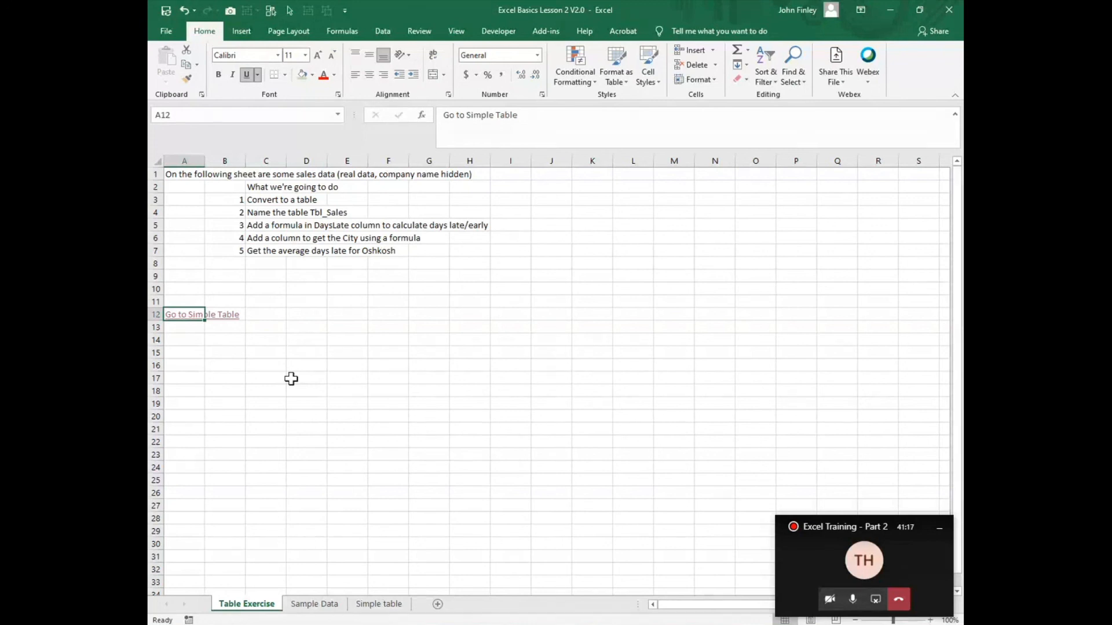
click(173, 317)
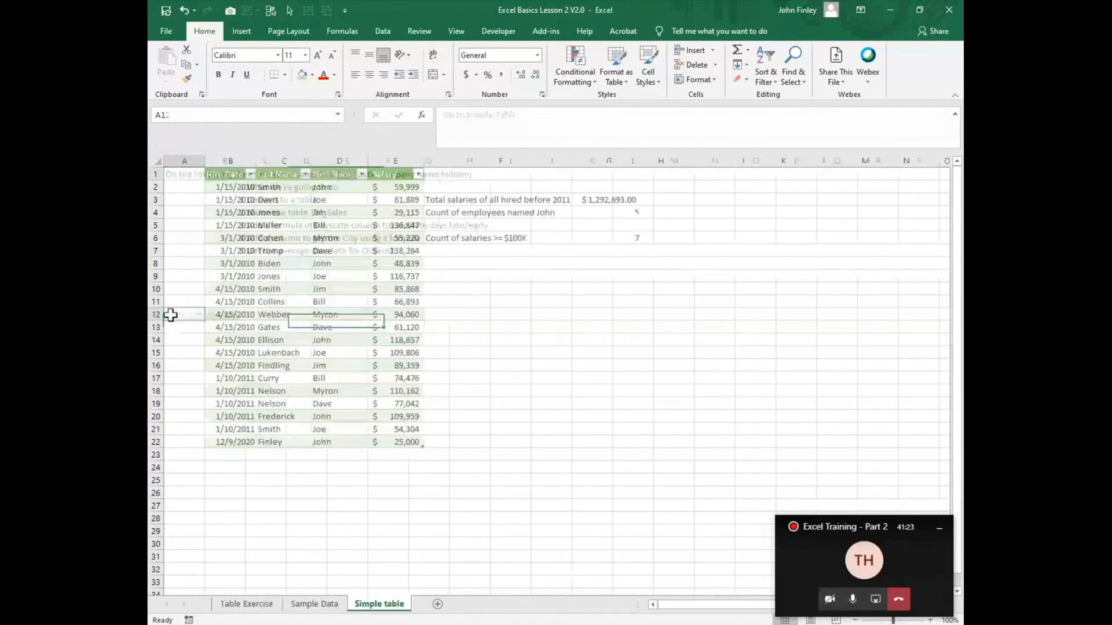
click(229, 604)
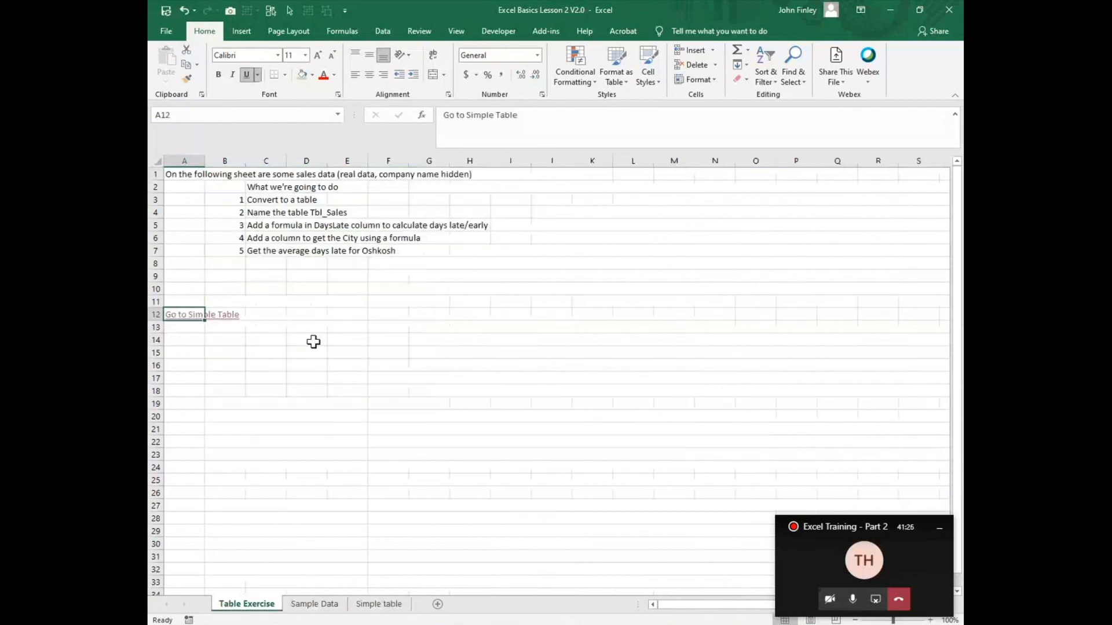
Step: Review the target sheet and cell reference of the hyperlink in A12, accepting its existing settings
click(279, 316)
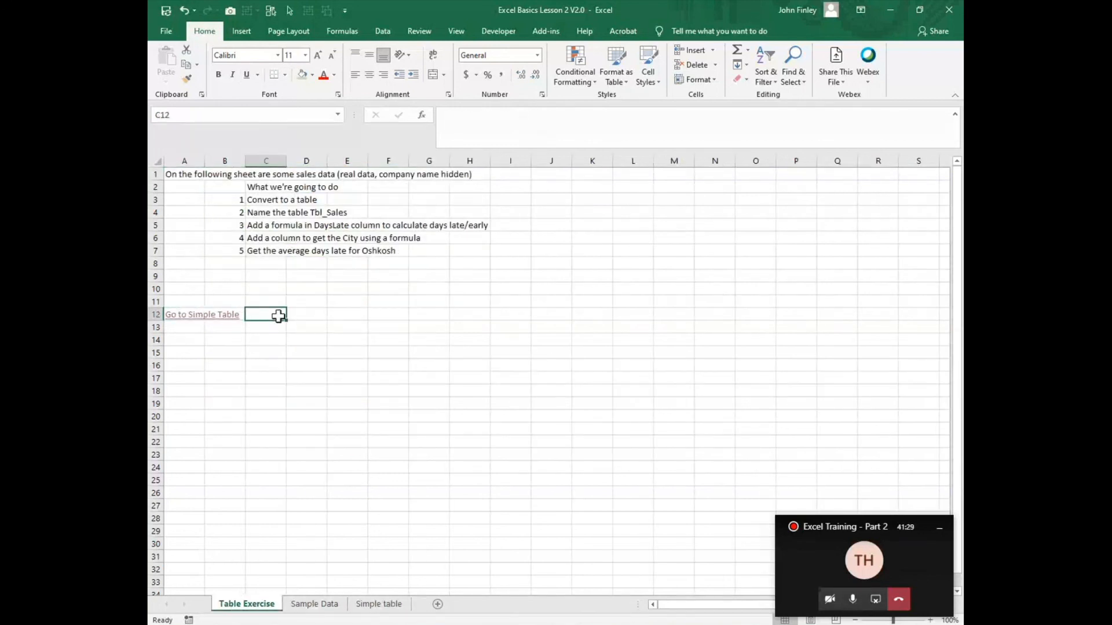
right_click(174, 315)
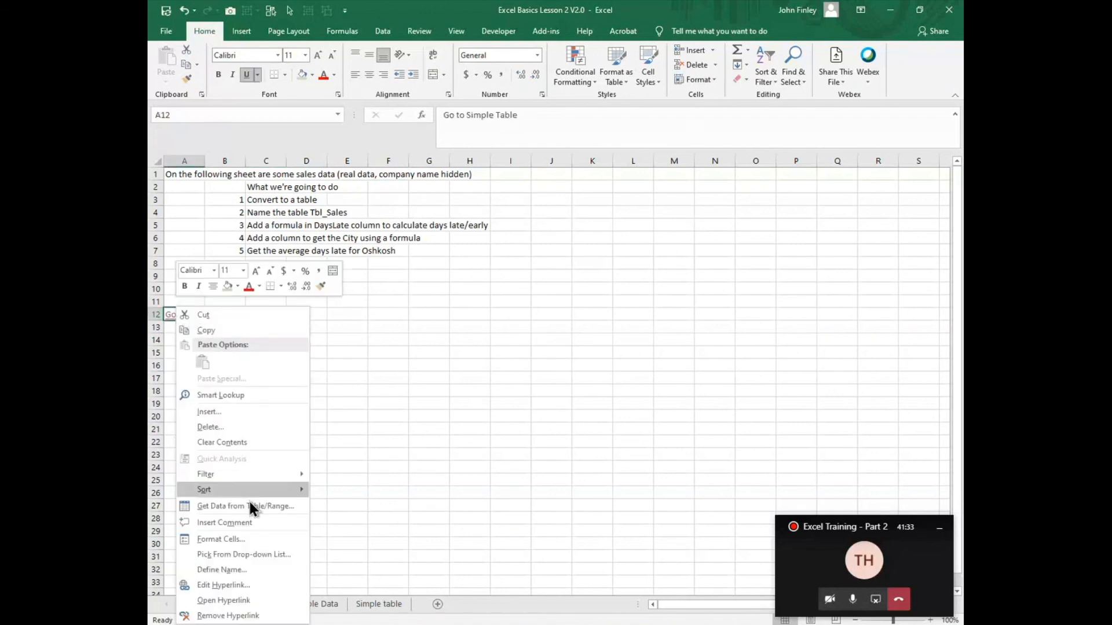
click(217, 586)
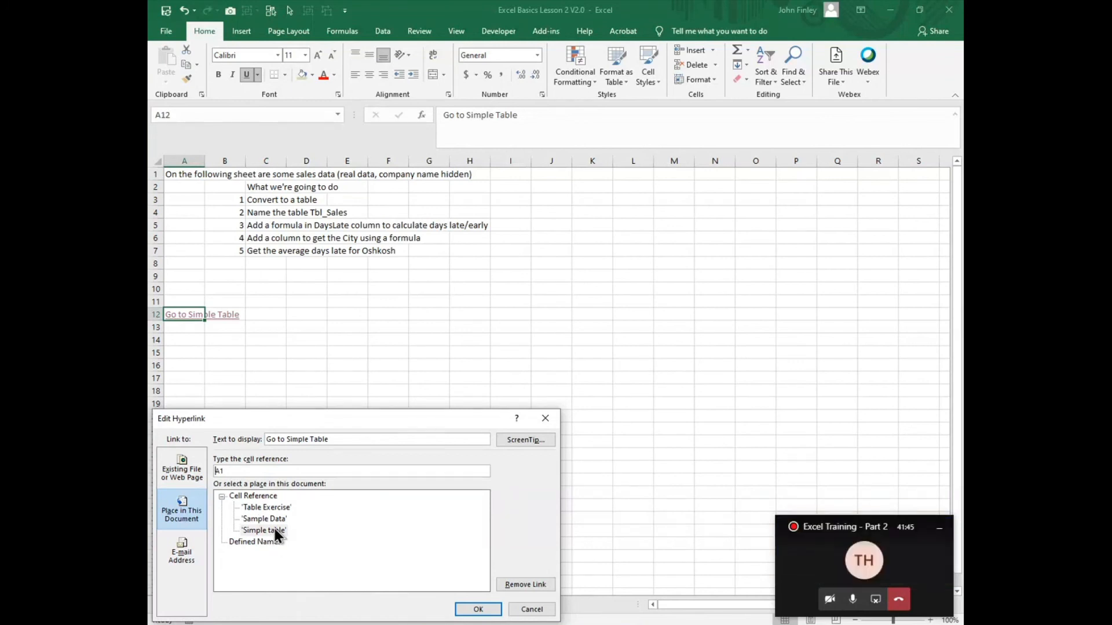
click(482, 609)
Step: Enter the label "Go to Sample Data" in cell A14 of the Table Exercise sheet
click(179, 341)
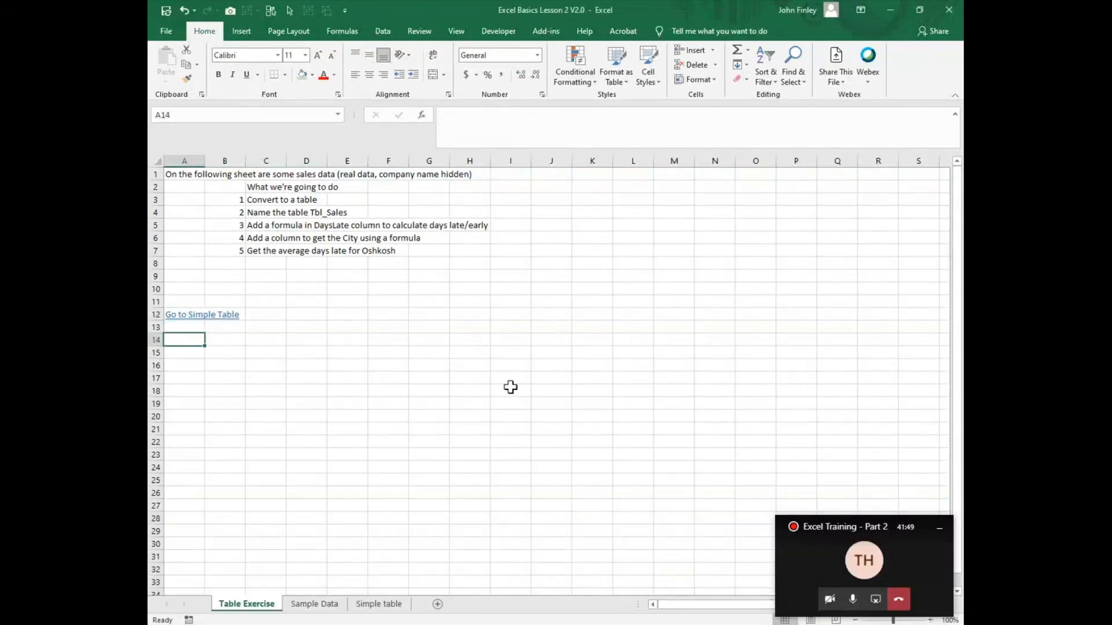
text(G)
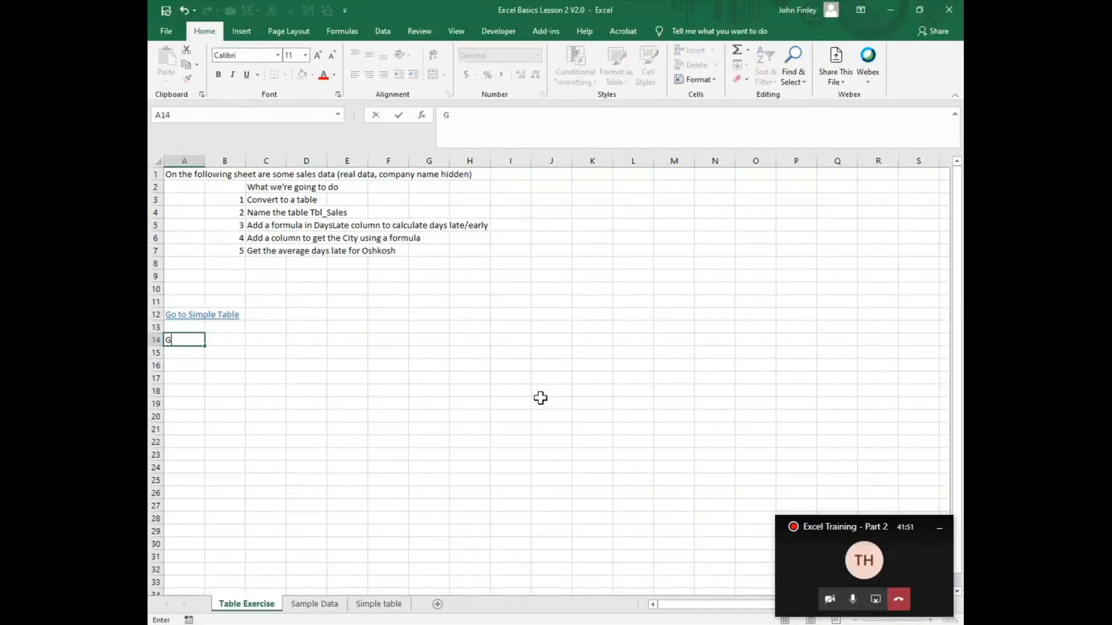
text(o to Sample Data)
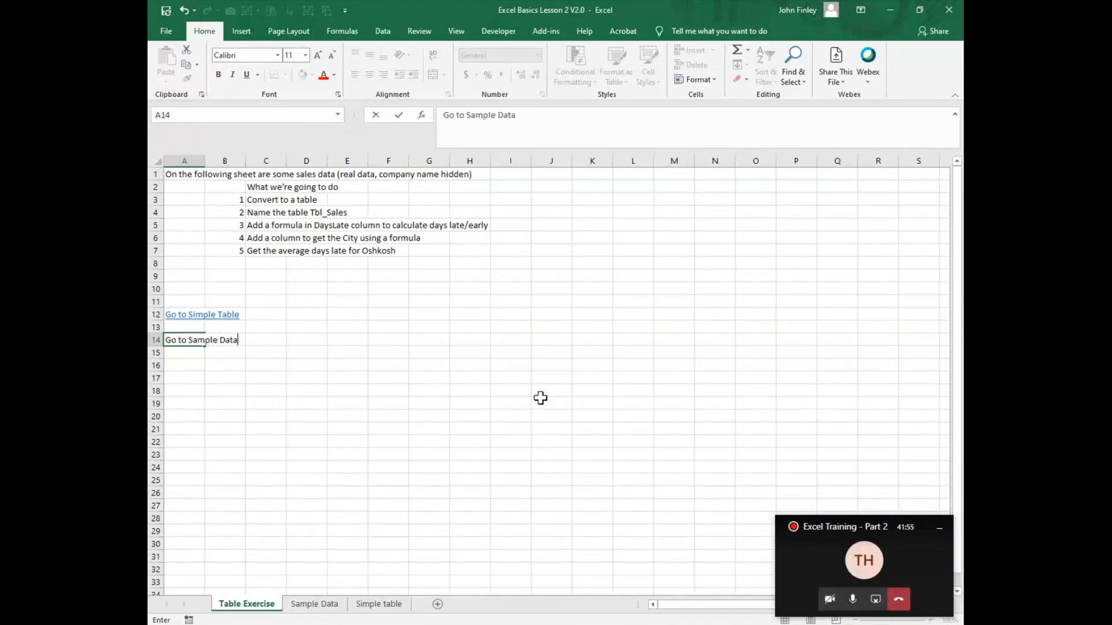
key(Return)
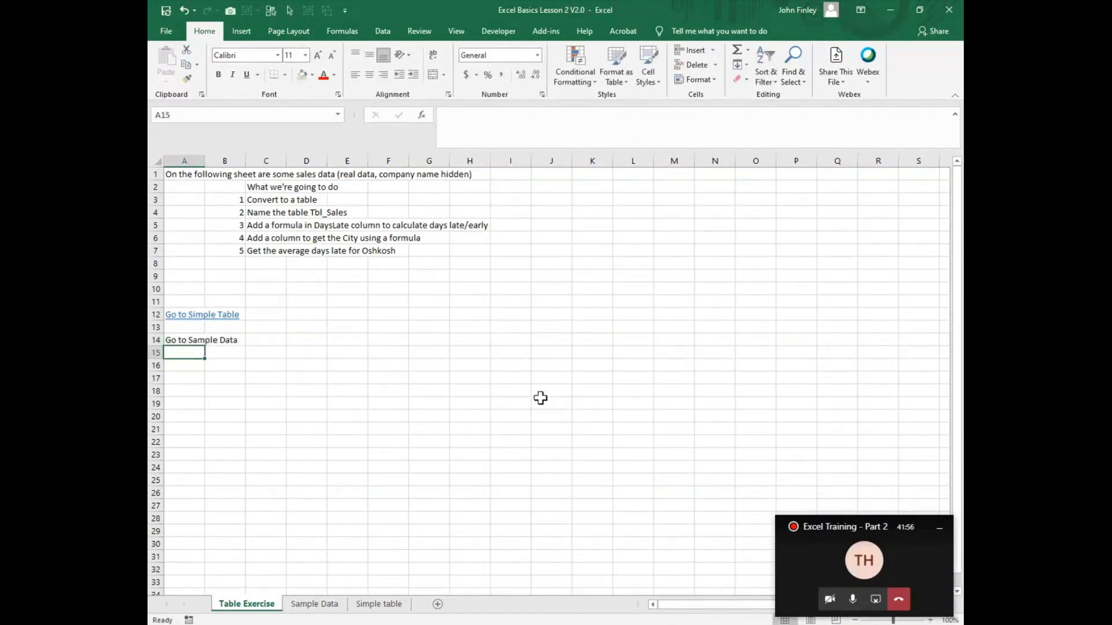
Step: Link A14 to cell A1 of the Sample Data sheet in this document and follow the link to test it
click(168, 337)
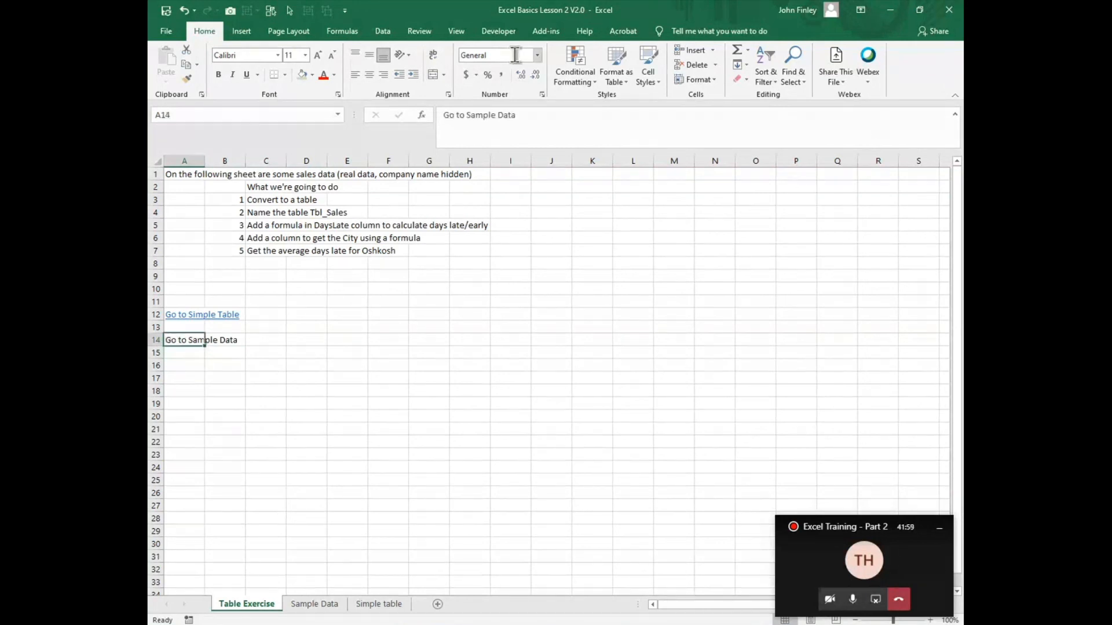
click(232, 35)
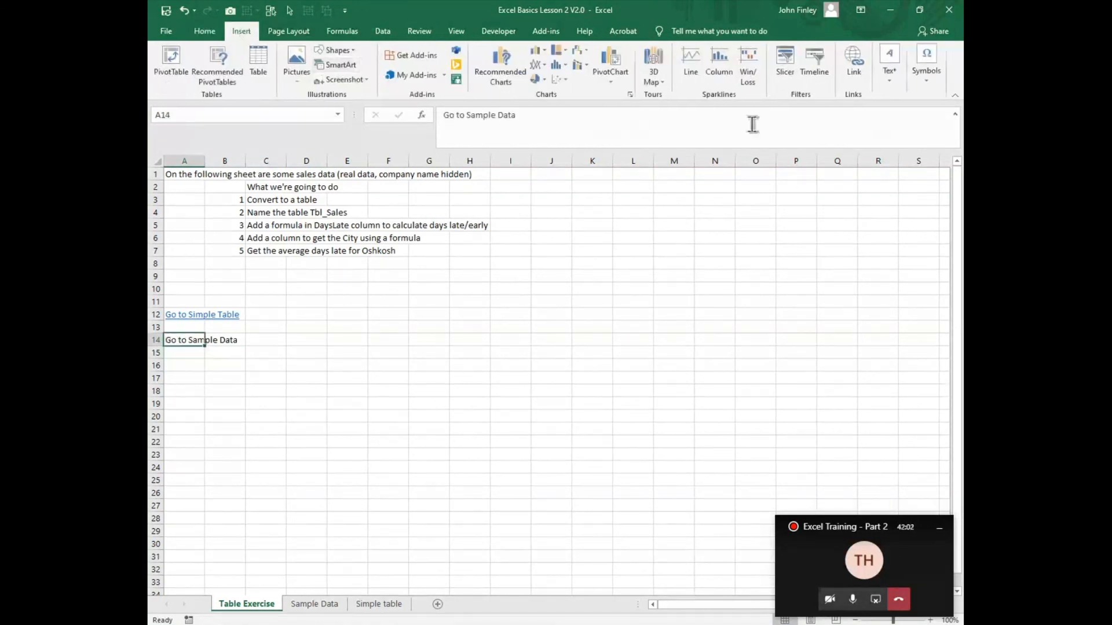
click(856, 71)
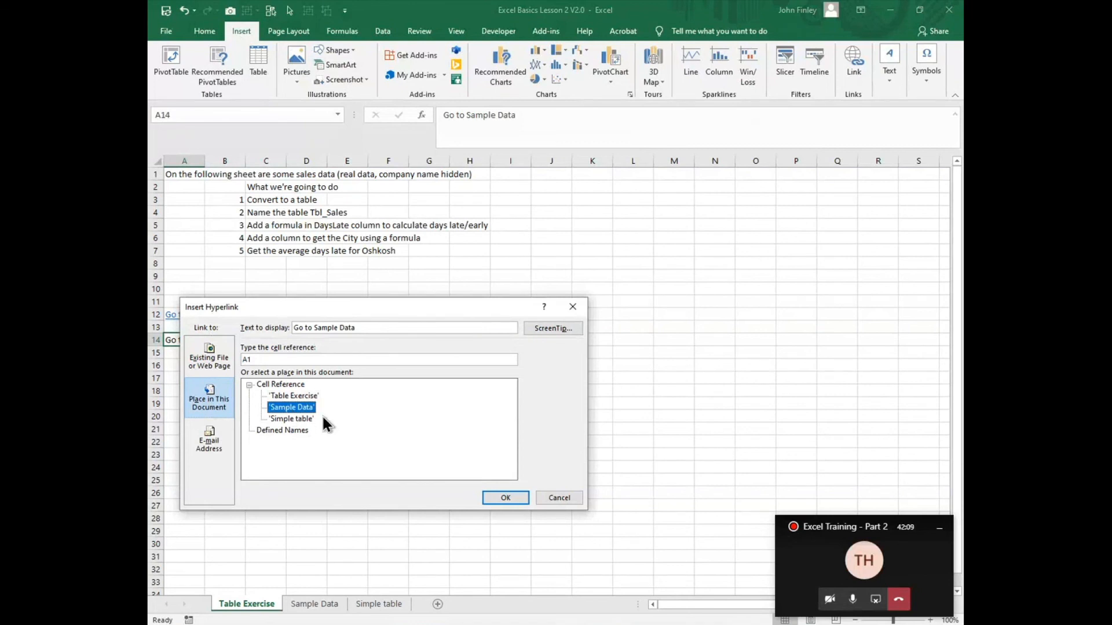
click(505, 498)
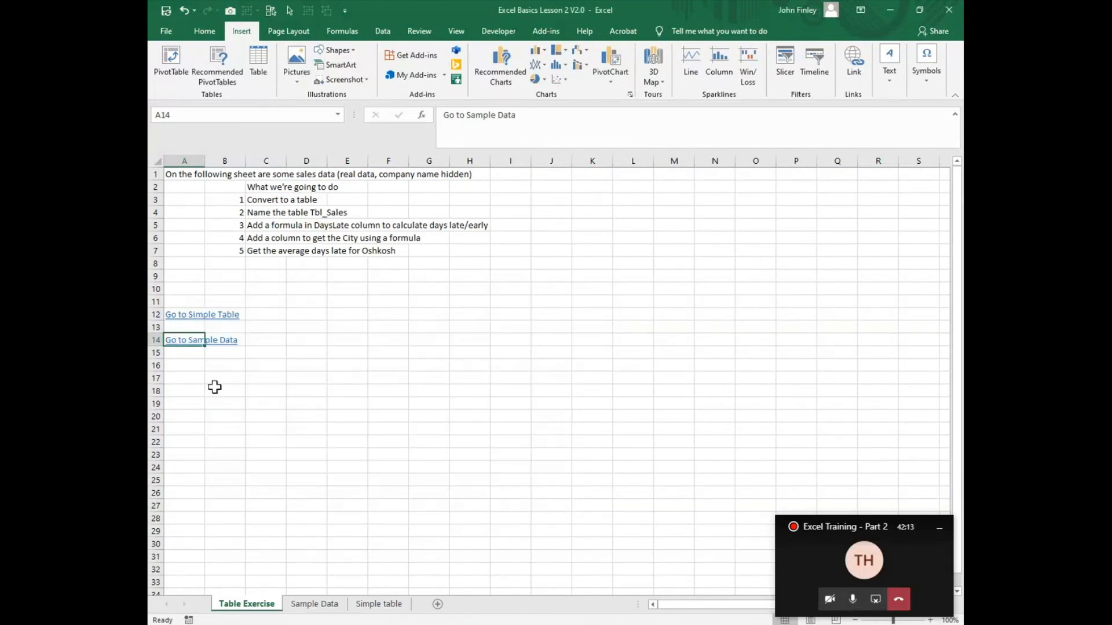
click(175, 341)
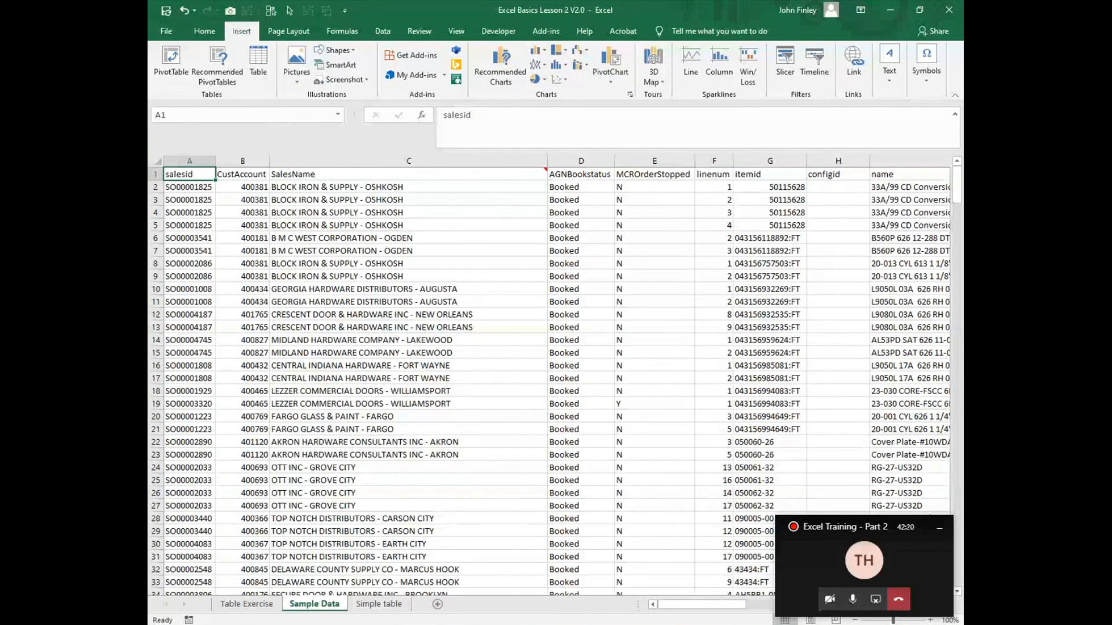
Step: On the Simple table sheet, enter =FORMULATEXT(G3) in H3 to display the SUMIF formula as text
mouse_move(726, 624)
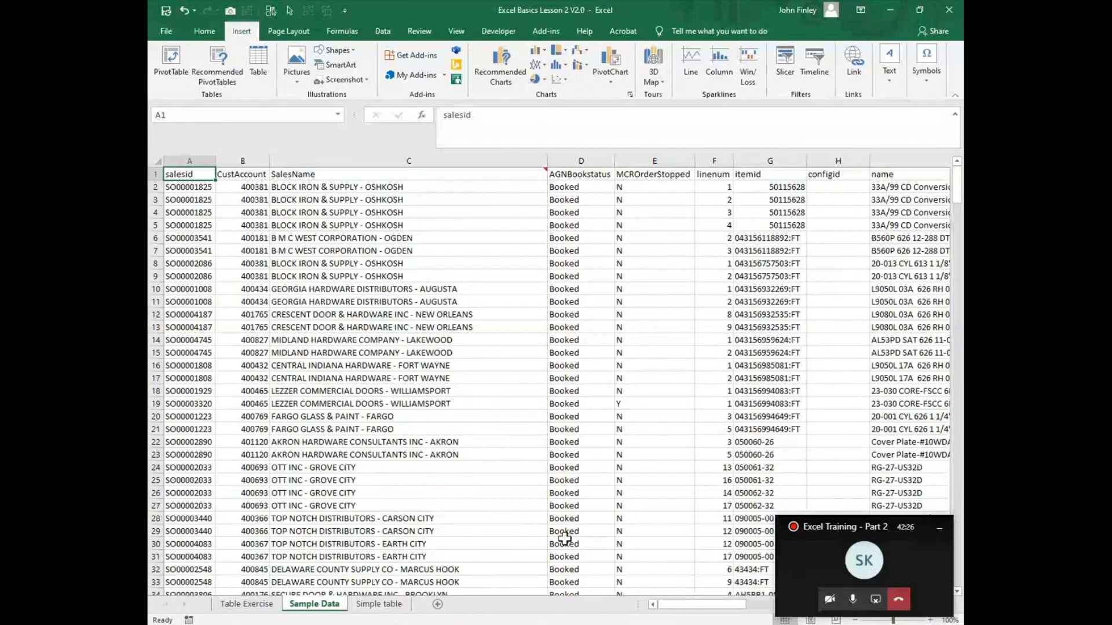
click(391, 606)
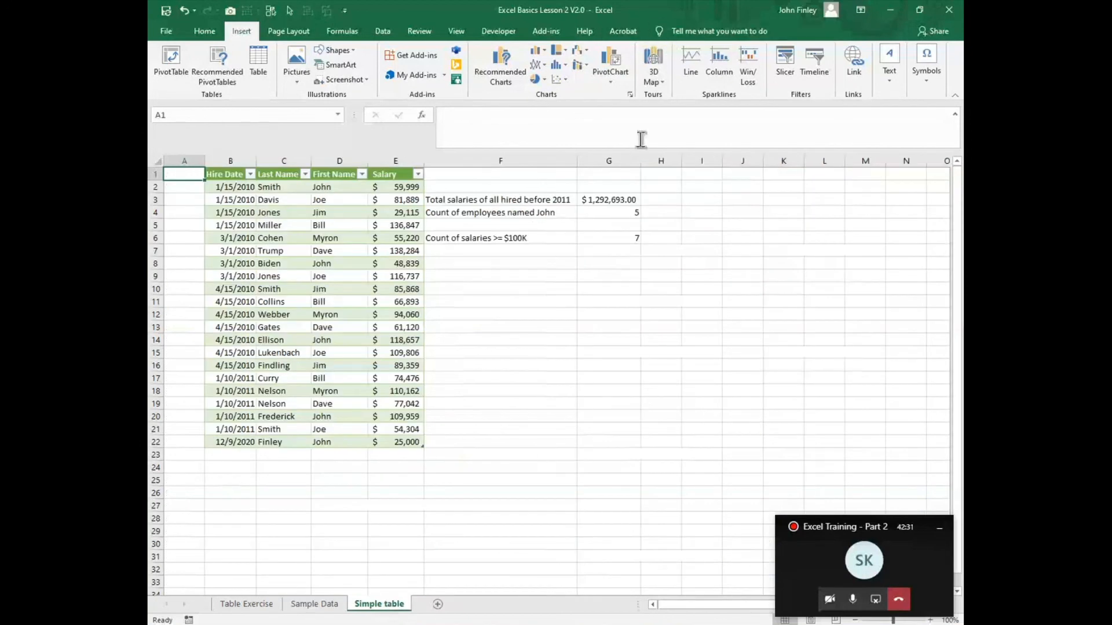
click(628, 201)
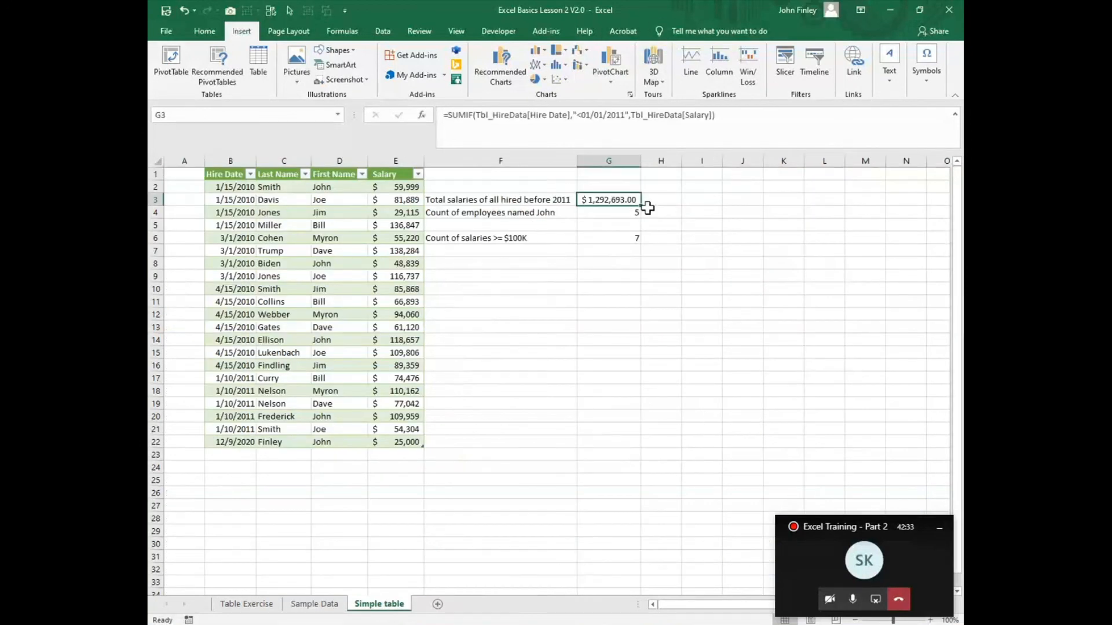
click(666, 198)
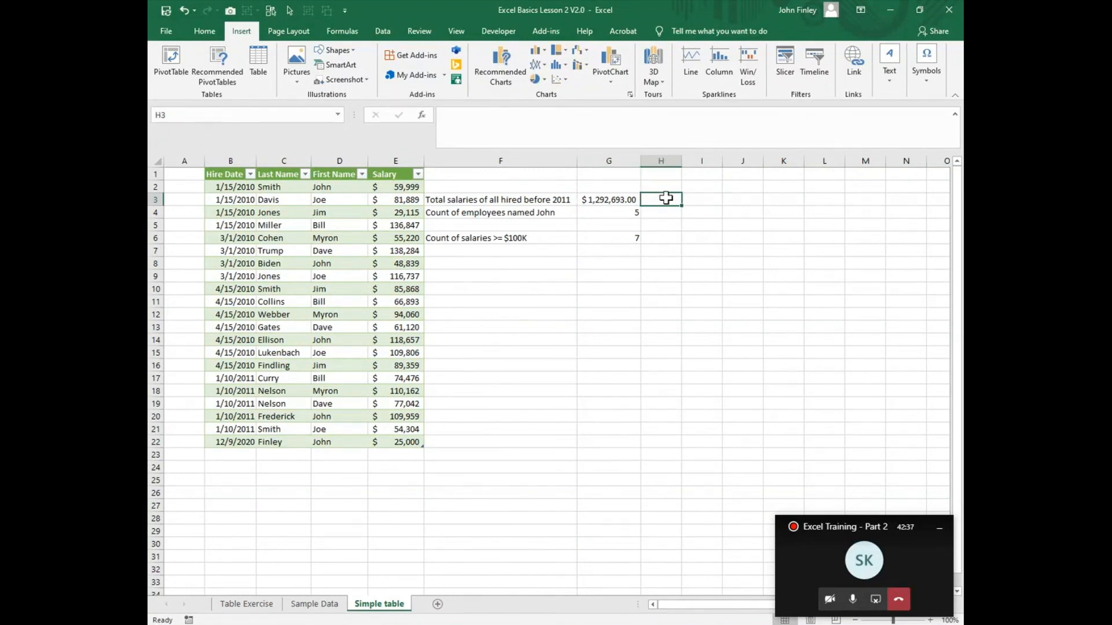
text(=formula)
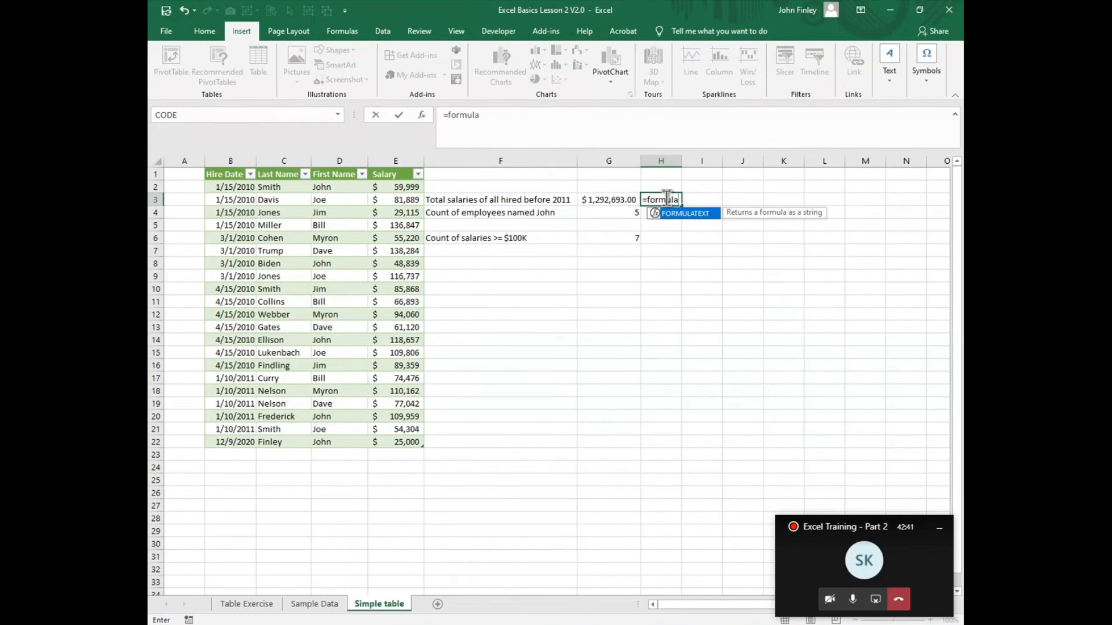
text(text()
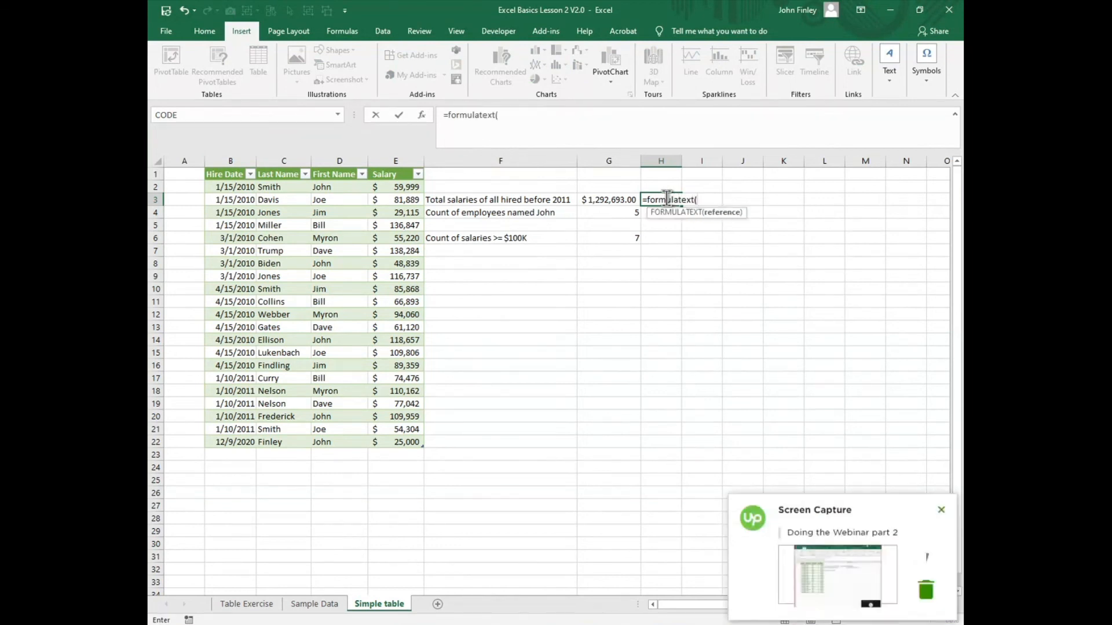
key(Left)
text())
key(Return)
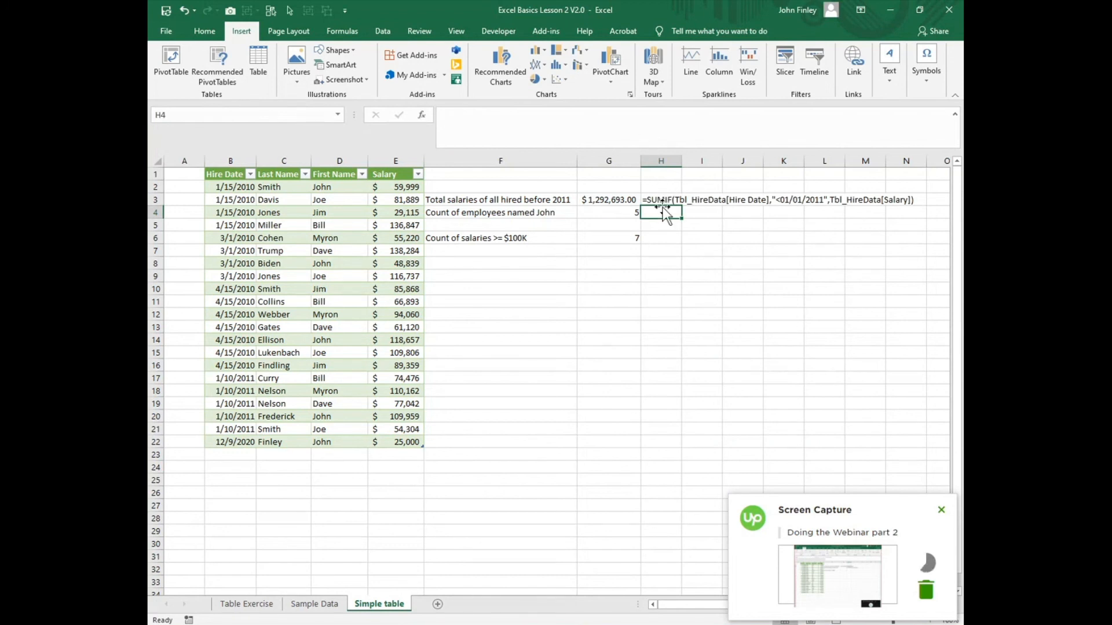
Step: Fill the FORMULATEXT formula from H3 down to H6 and clear the unneeded copy in H5
click(665, 201)
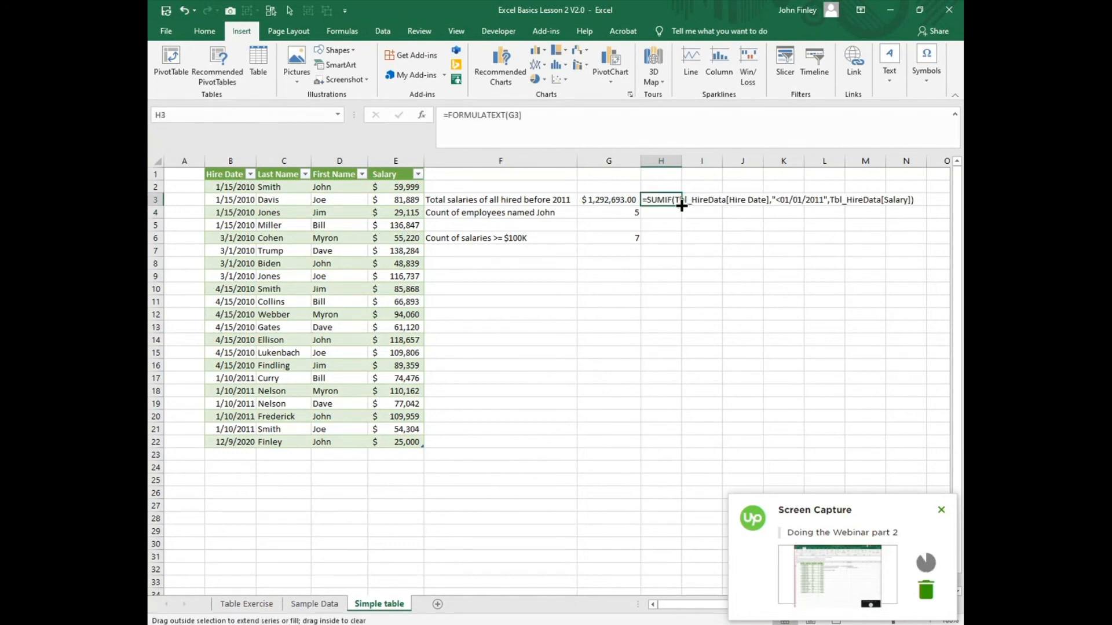
drag(683, 206, 676, 242)
drag(743, 341, 735, 327)
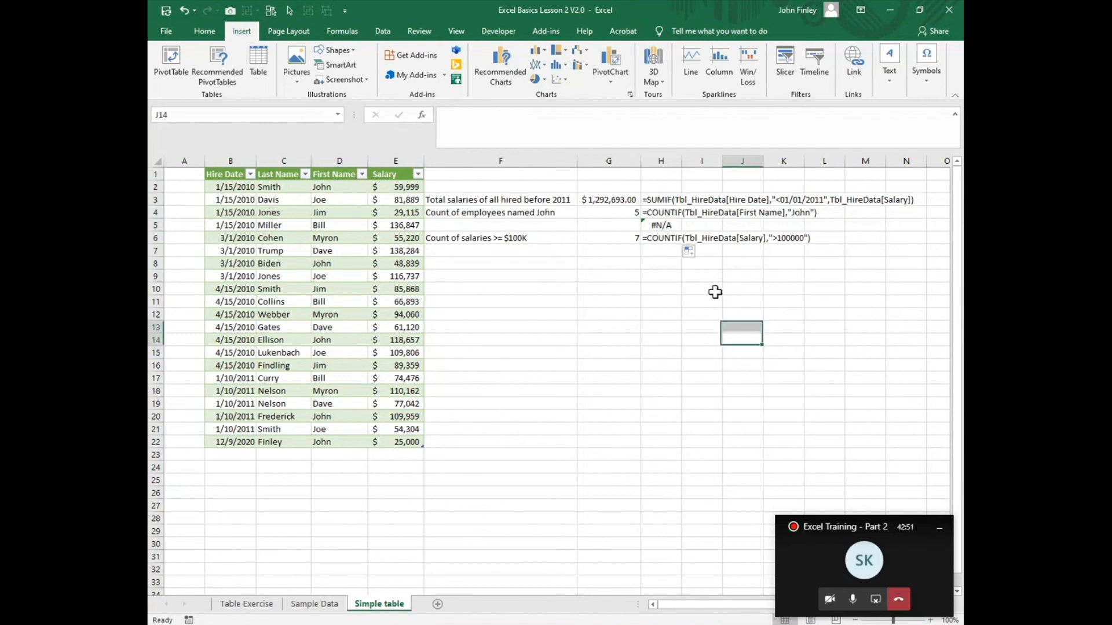
click(664, 225)
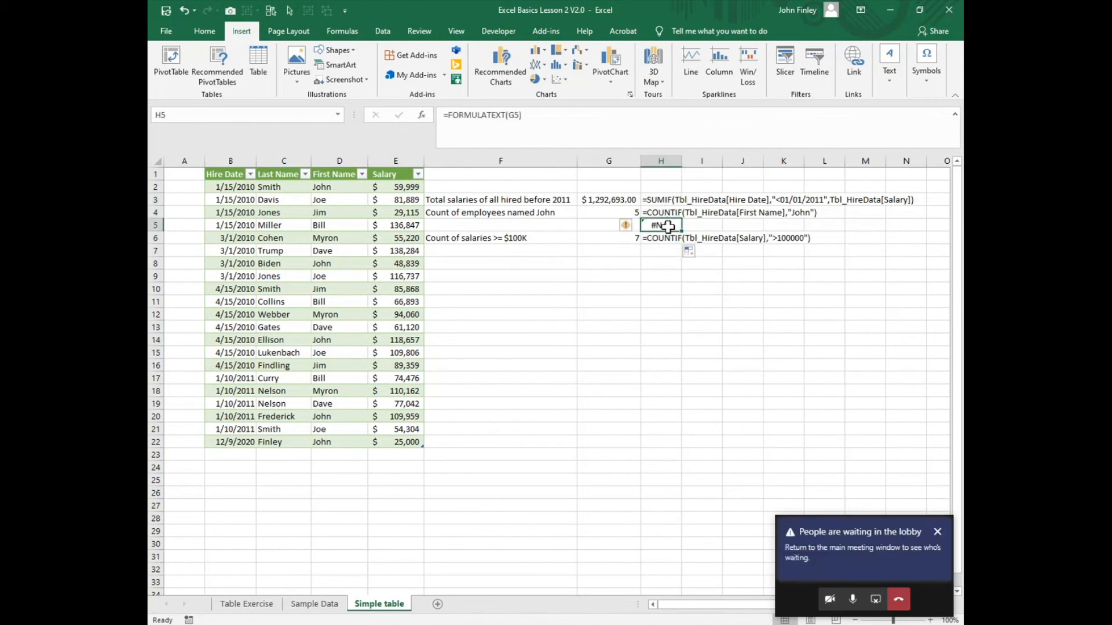
key(Delete)
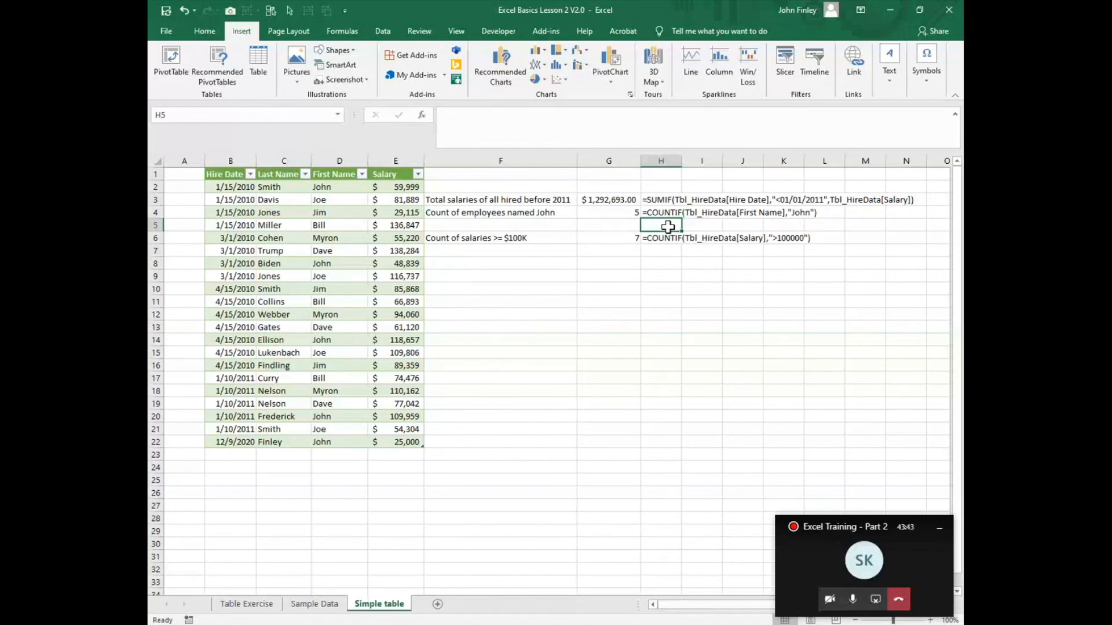
Step: Look at the Sample Data sheet, return to the Simple table sheet and show the hire table's name and design settings
click(313, 608)
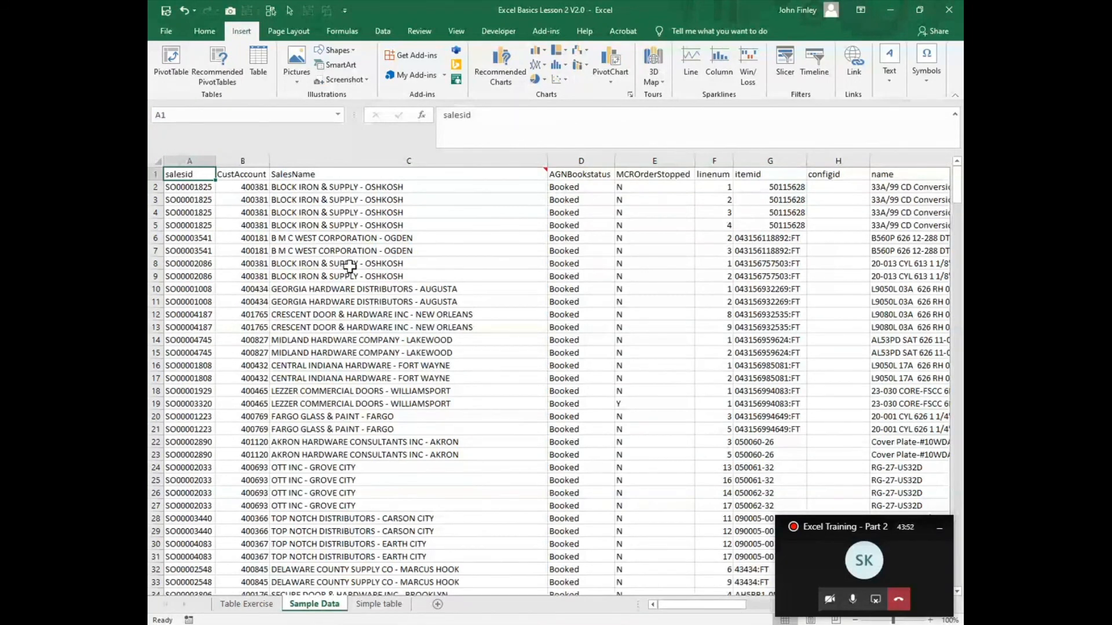
click(407, 608)
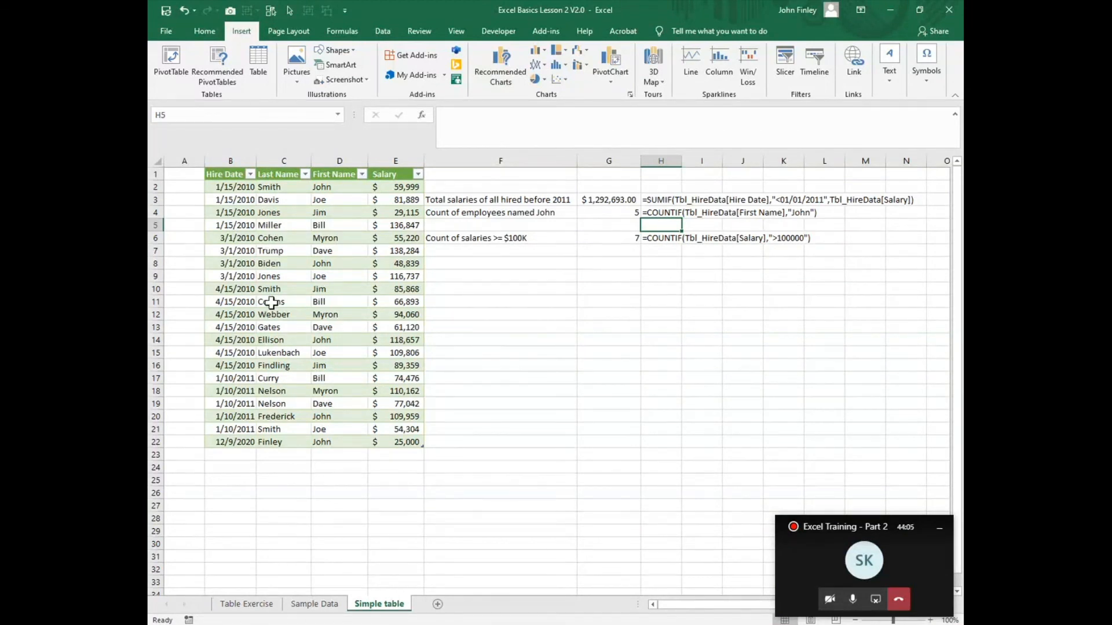
click(271, 302)
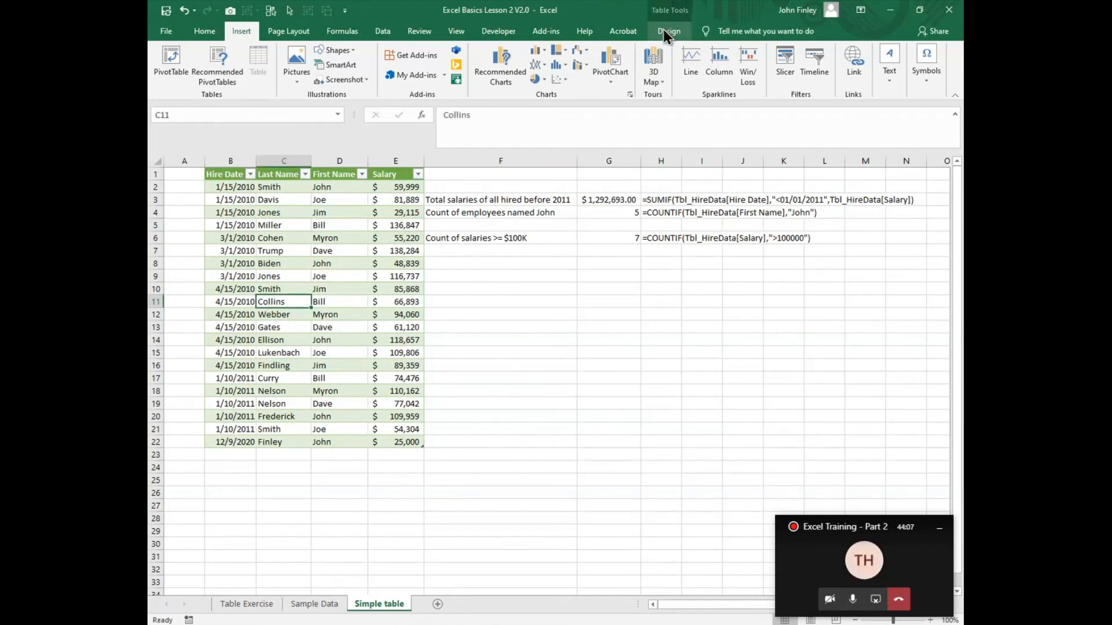
click(666, 32)
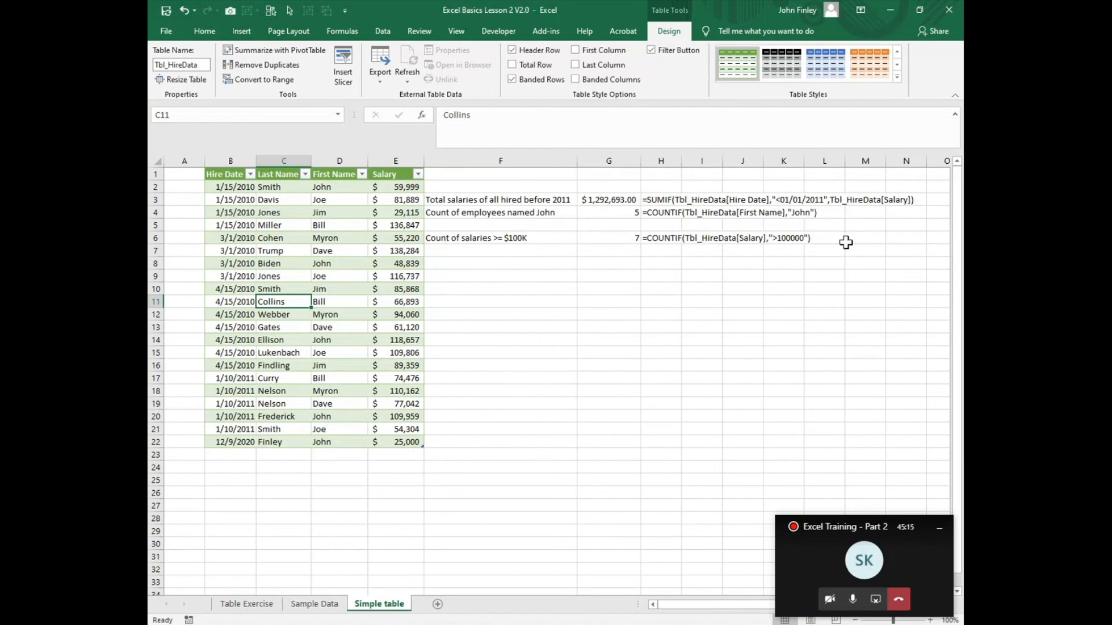
Step: Inspect the formula behind the displayed COUNTIF text in H4
click(799, 212)
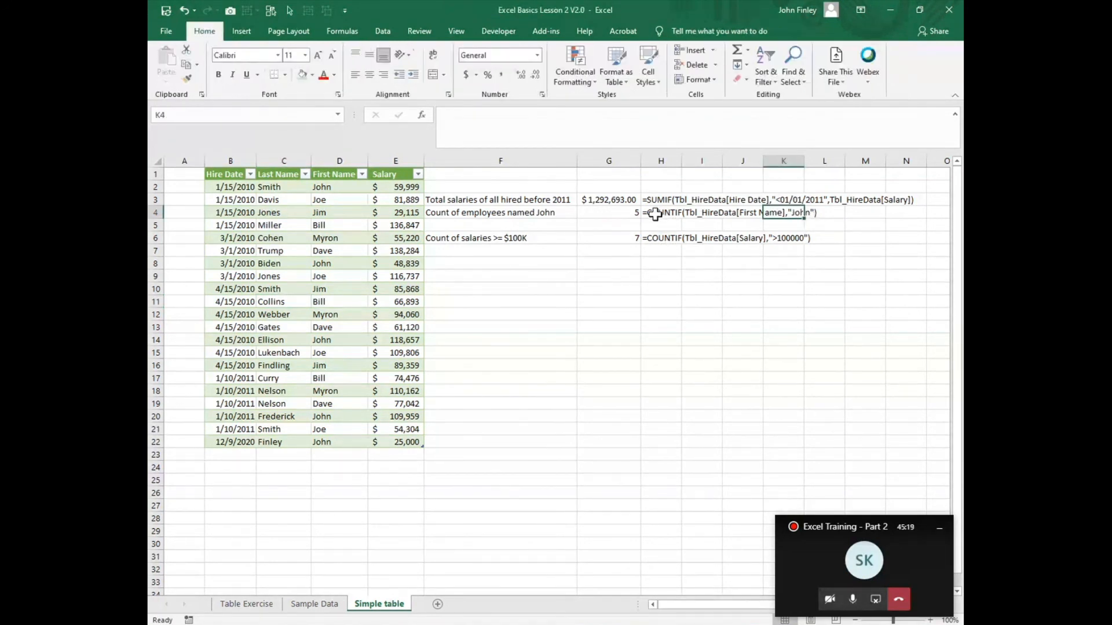
click(679, 217)
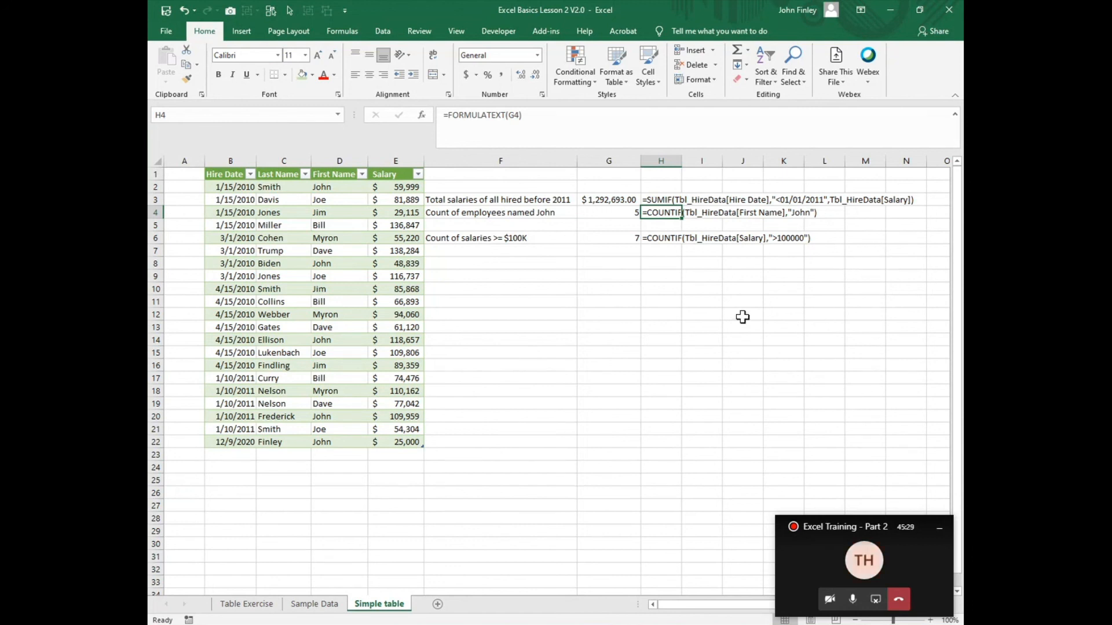
Step: Inspect the formula behind the displayed COUNTIF text in H6
click(653, 240)
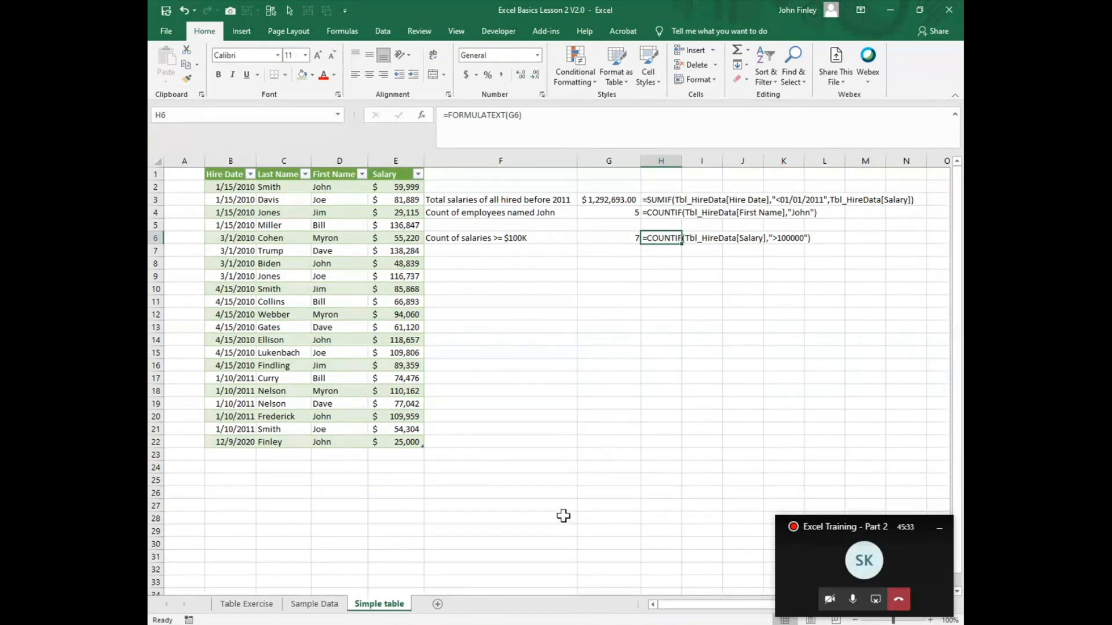
Step: Format the sales data on the Sample Data sheet as a table with headers, using a blue medium style with a solid header row
click(303, 606)
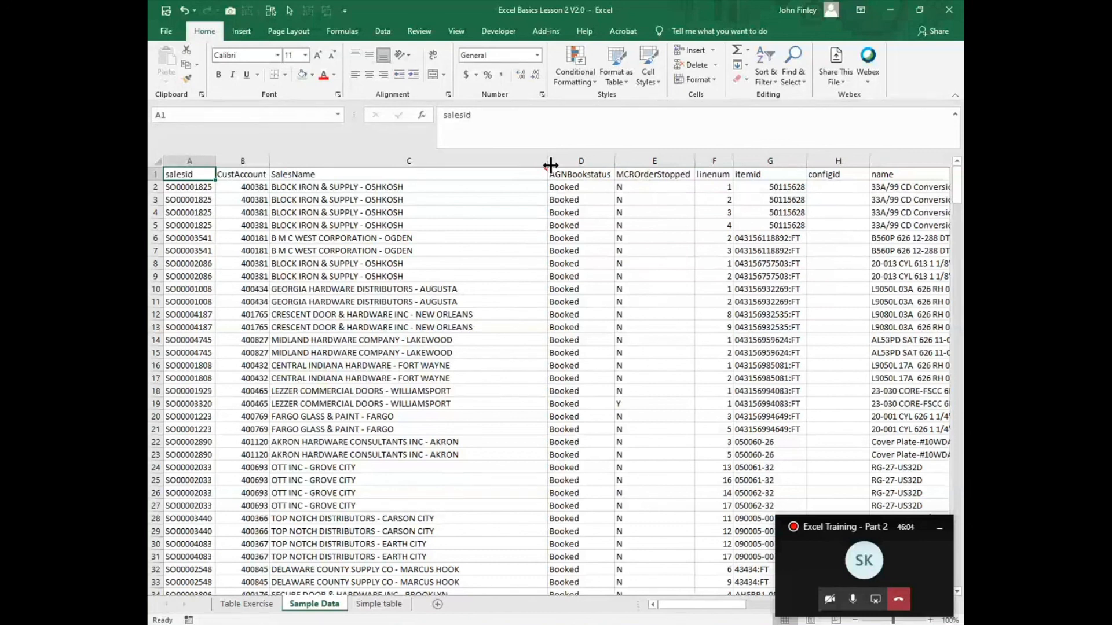
mouse_move(545, 172)
click(578, 159)
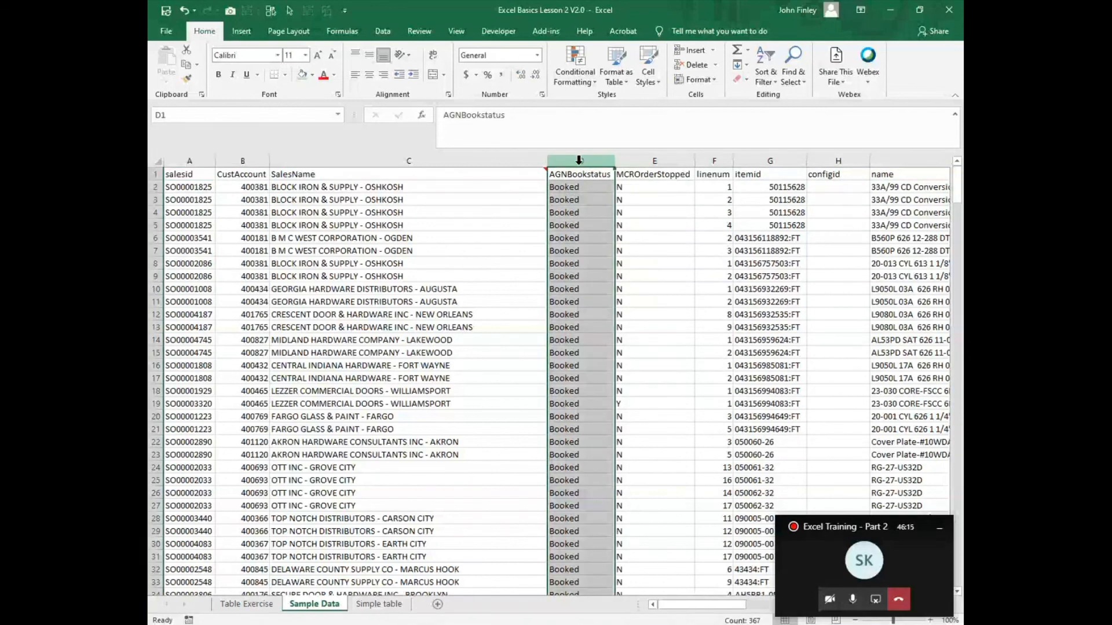
click(289, 199)
click(621, 81)
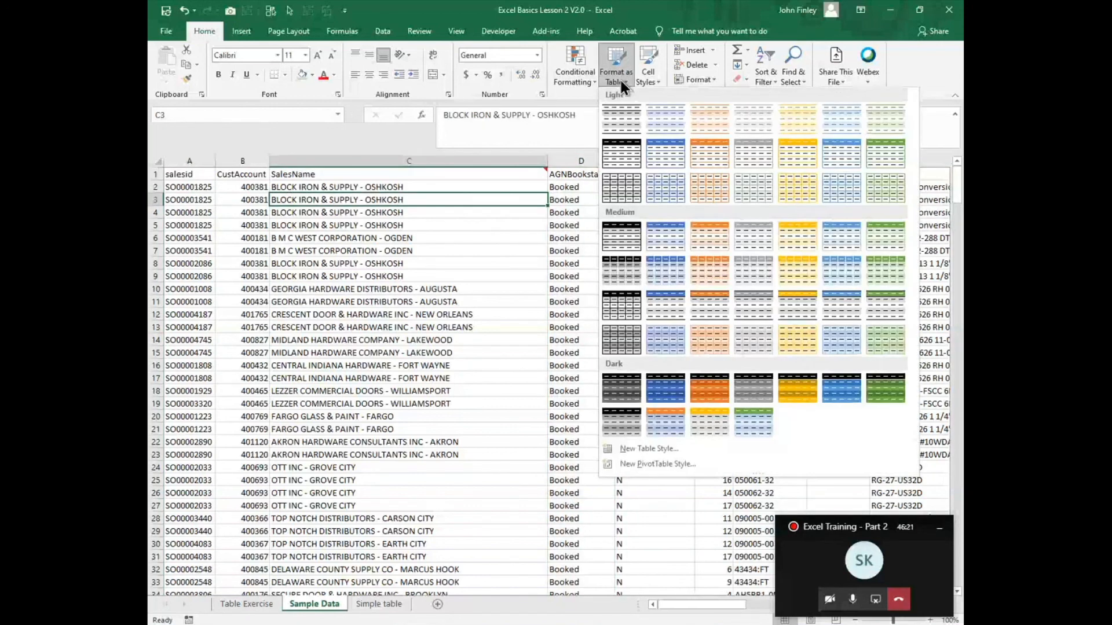
click(655, 239)
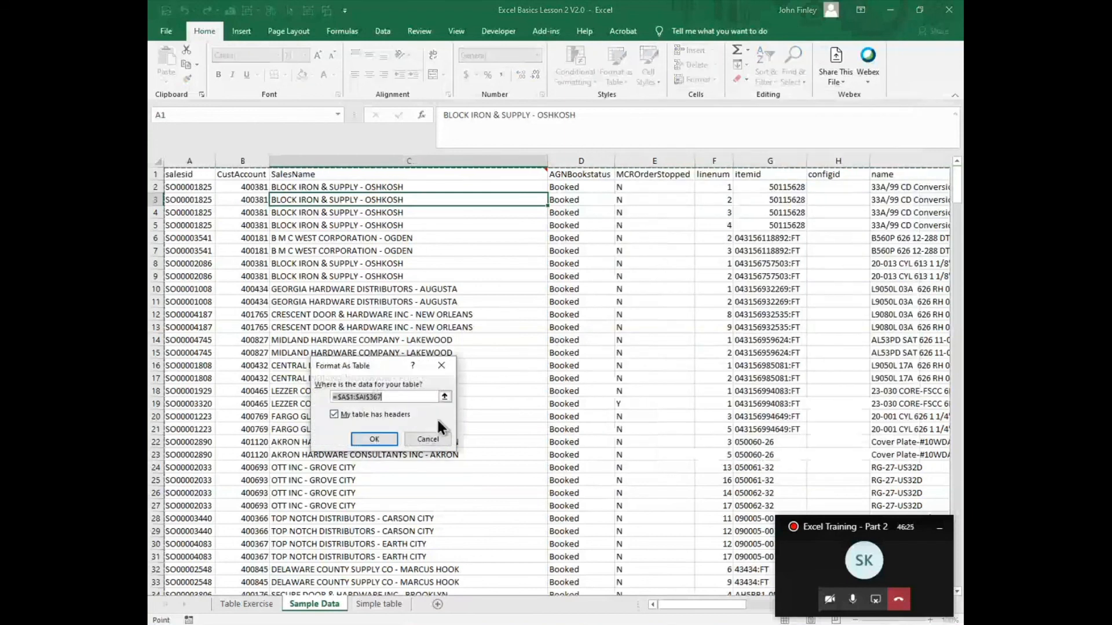
click(367, 443)
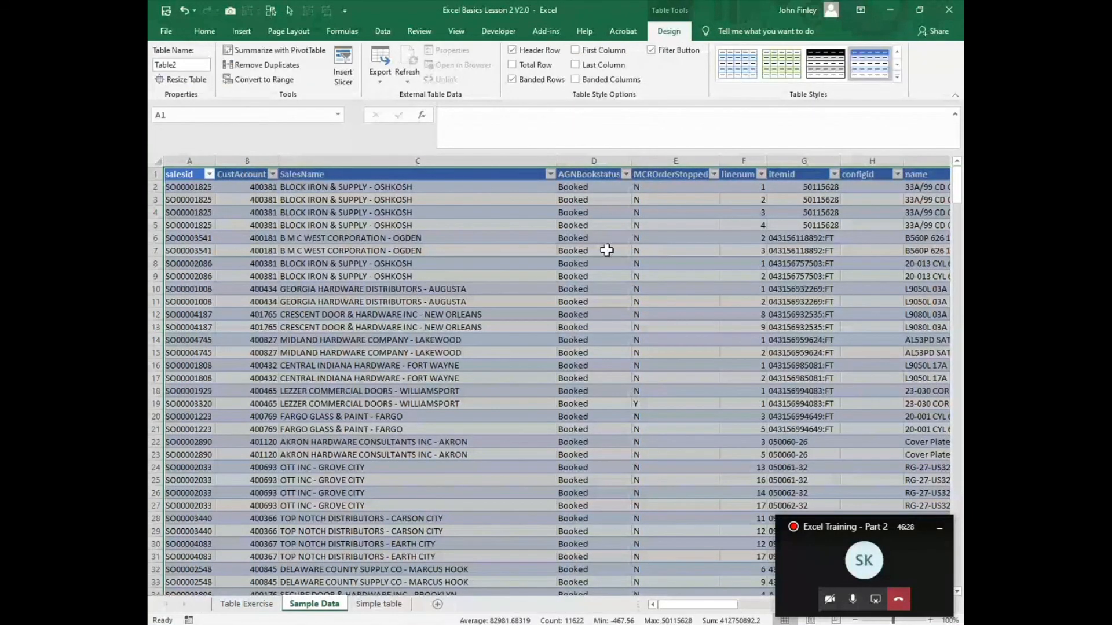
Step: Insert a table column before AGNBookstatus, name it City and narrow it to less than half its width
click(576, 159)
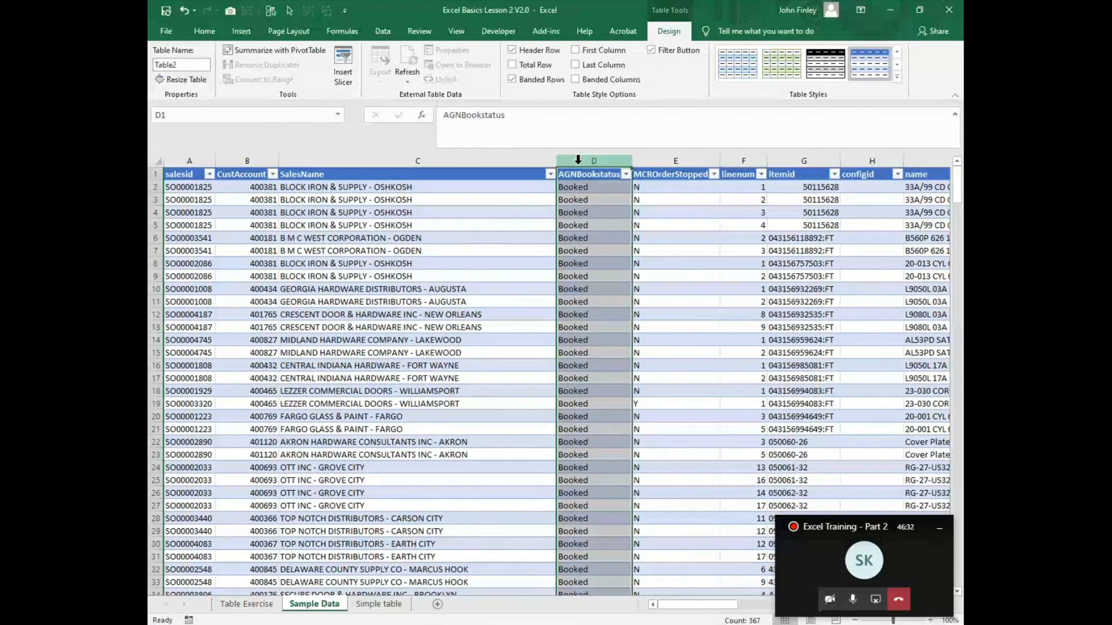
key(ctrl+plus)
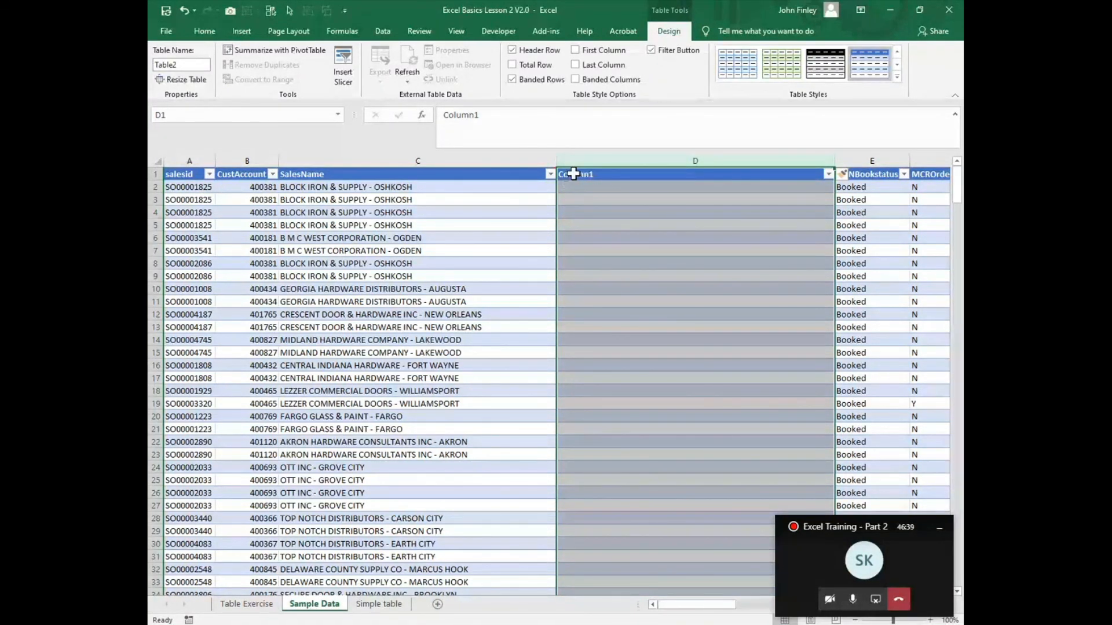
click(573, 173)
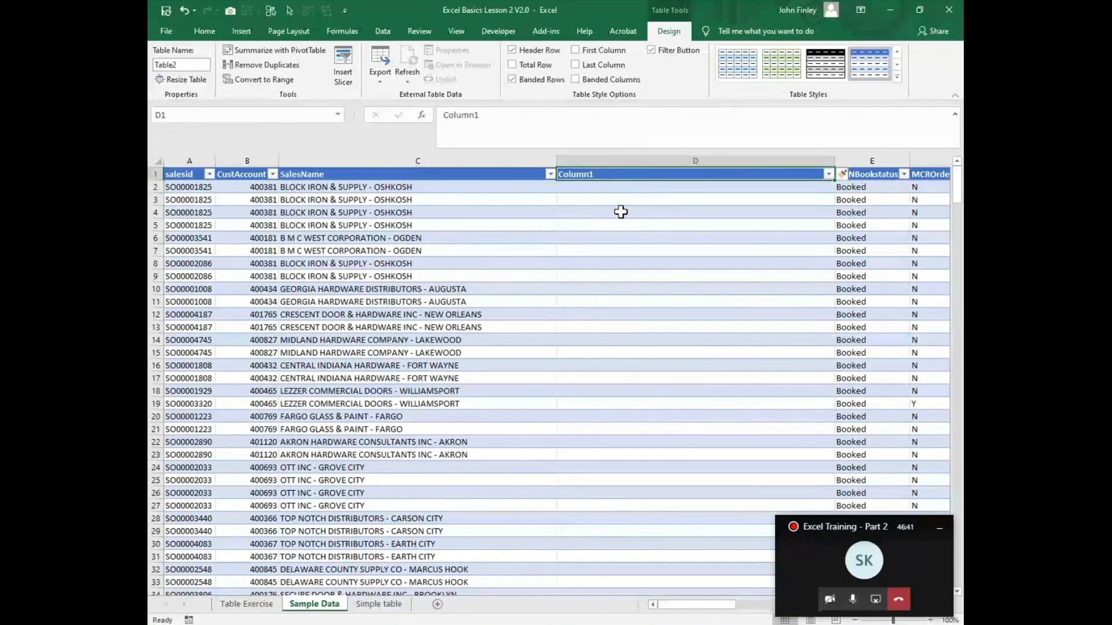
text(City)
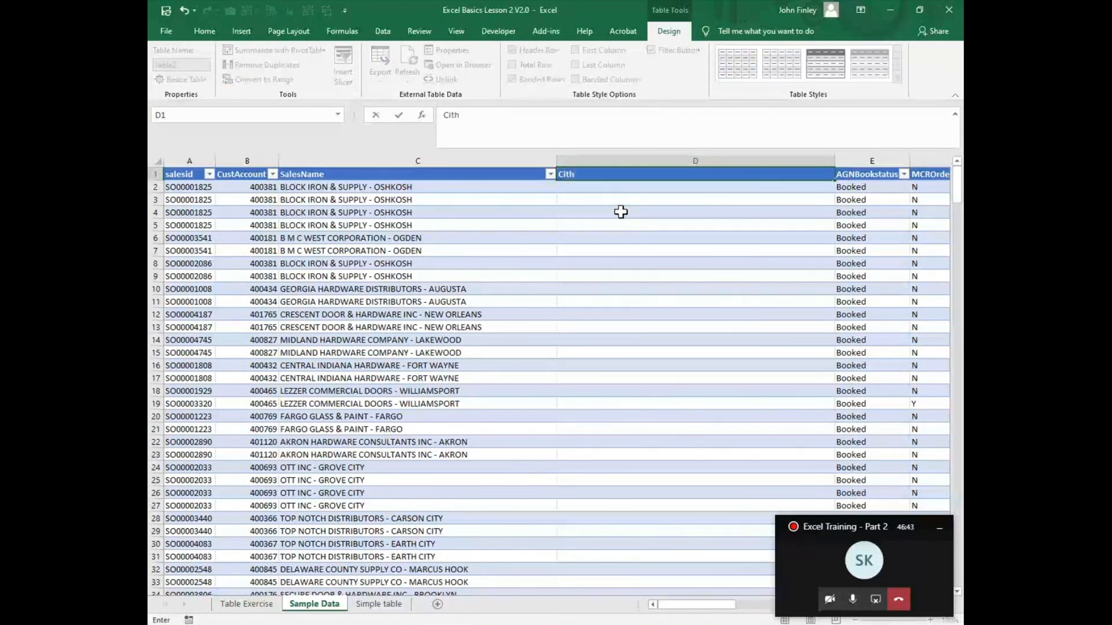
key(Return)
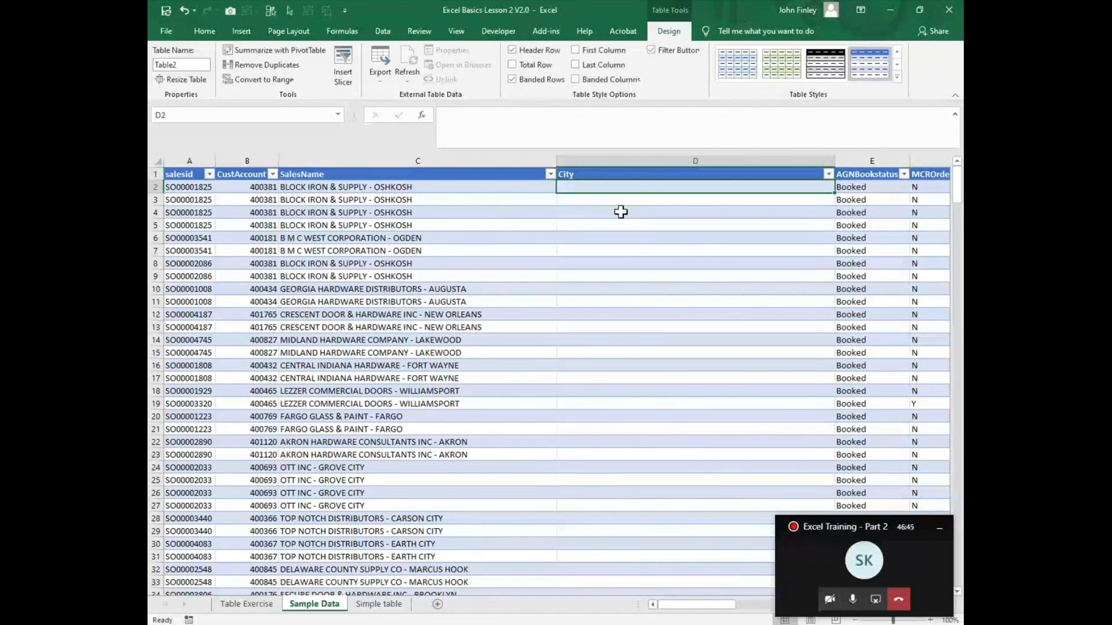
drag(835, 161, 682, 158)
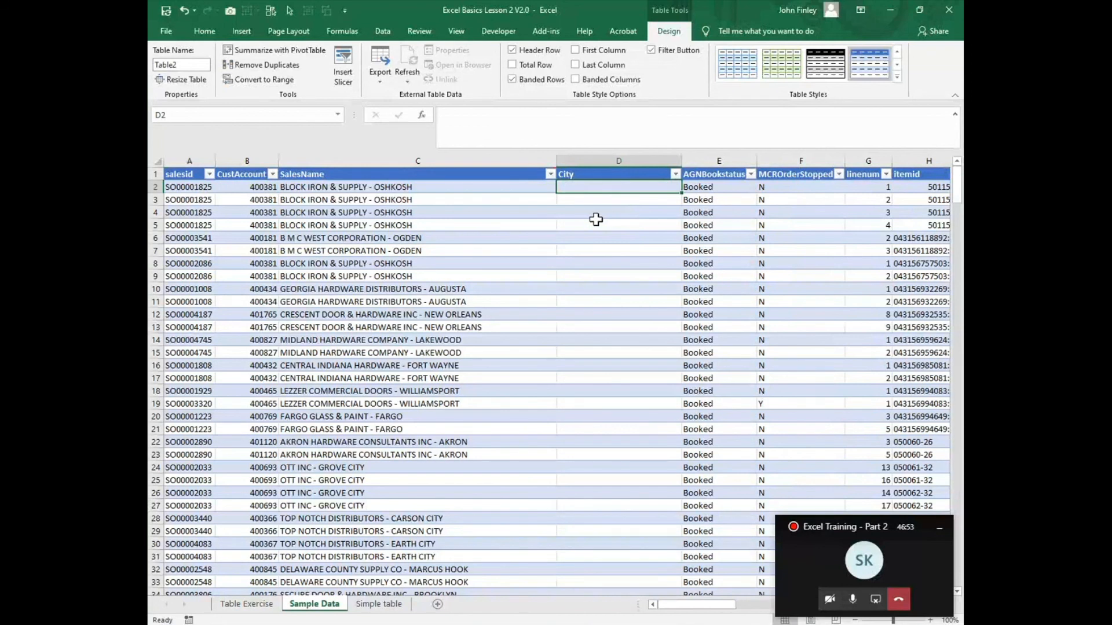
text(=)
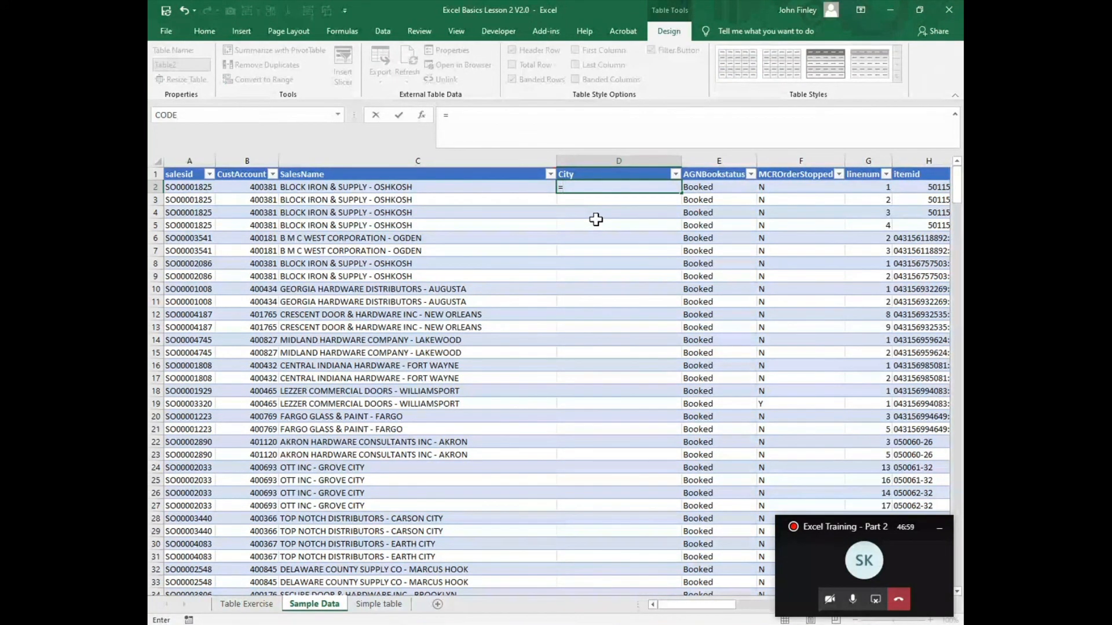
text(mid()
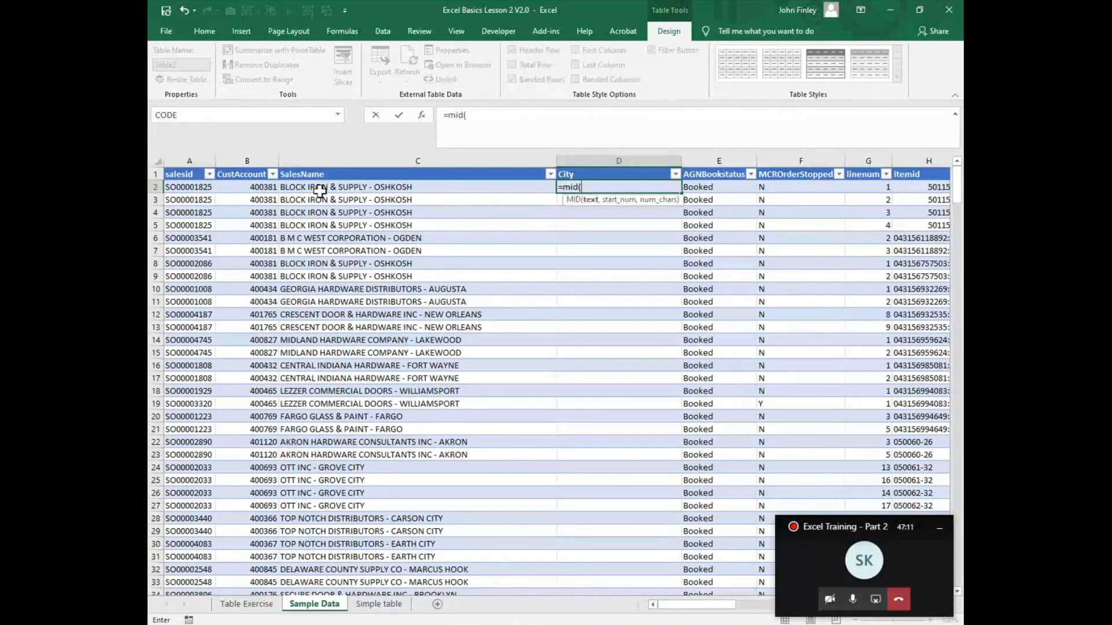
click(320, 189)
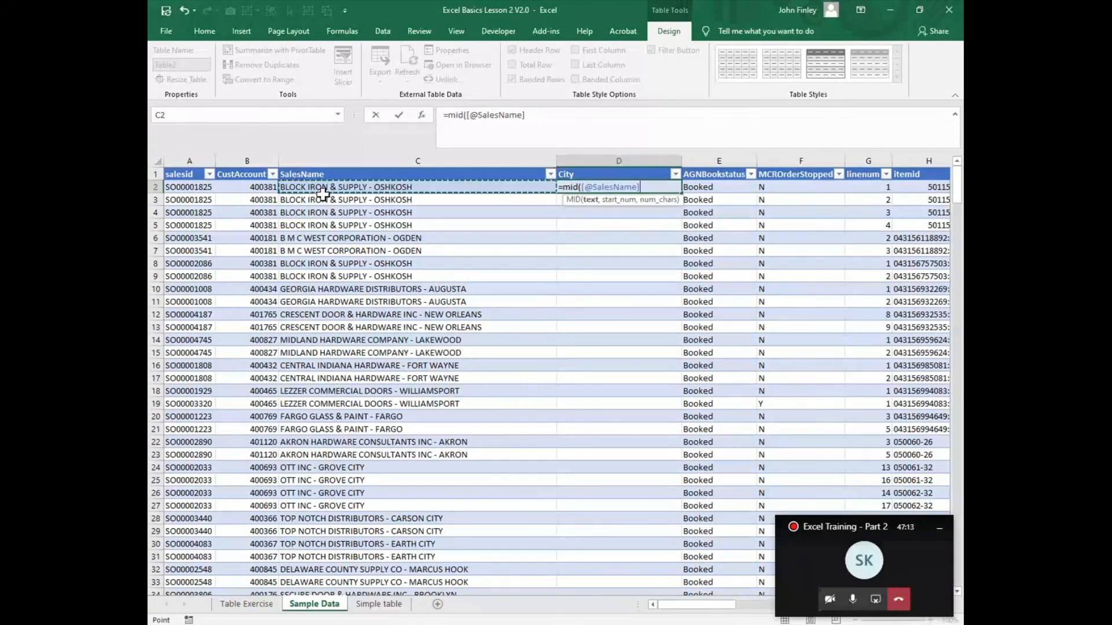
text(,)
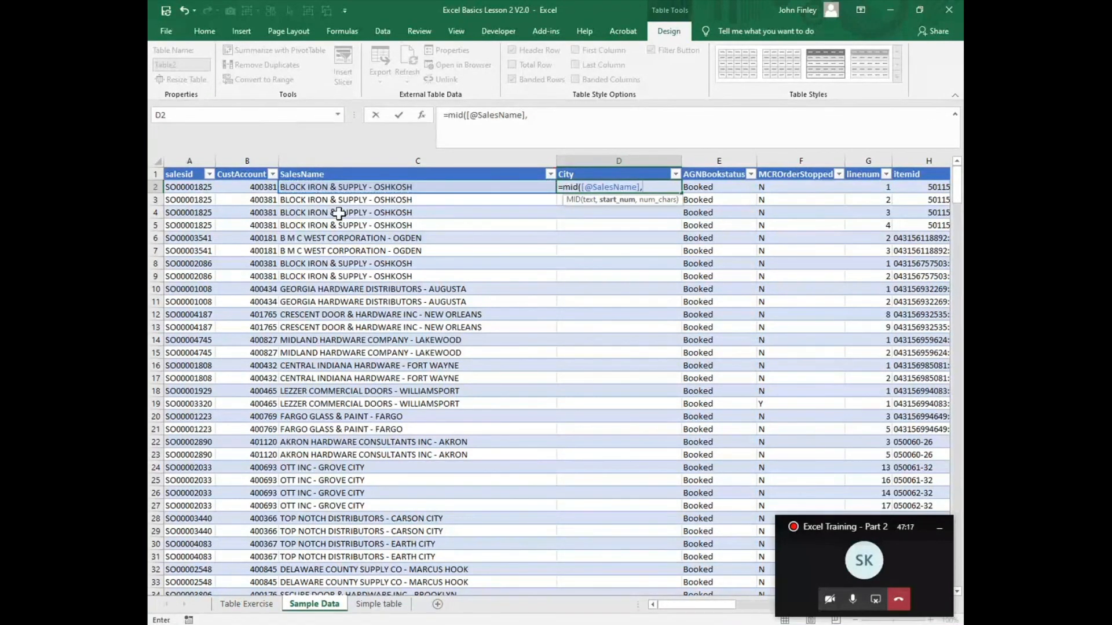
text(search)
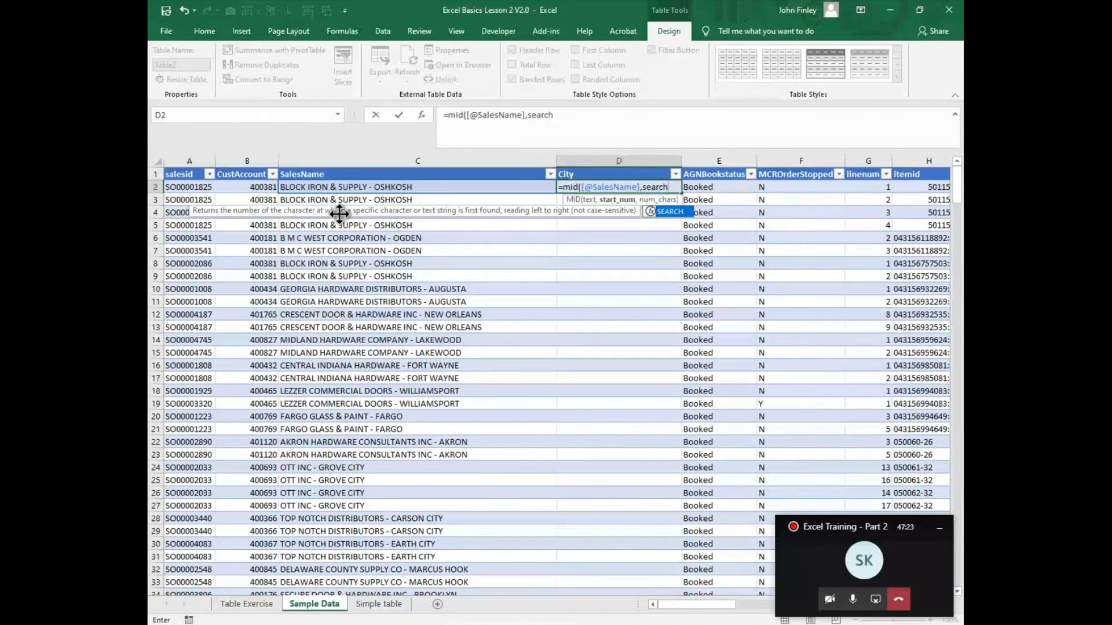
text(()
click(352, 187)
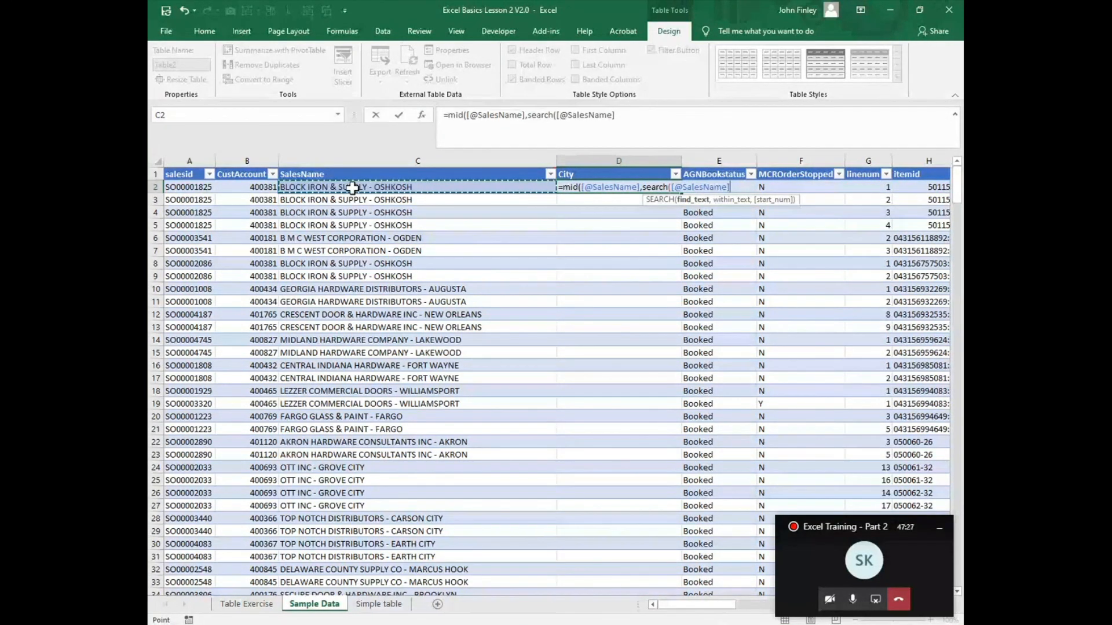
text(,")
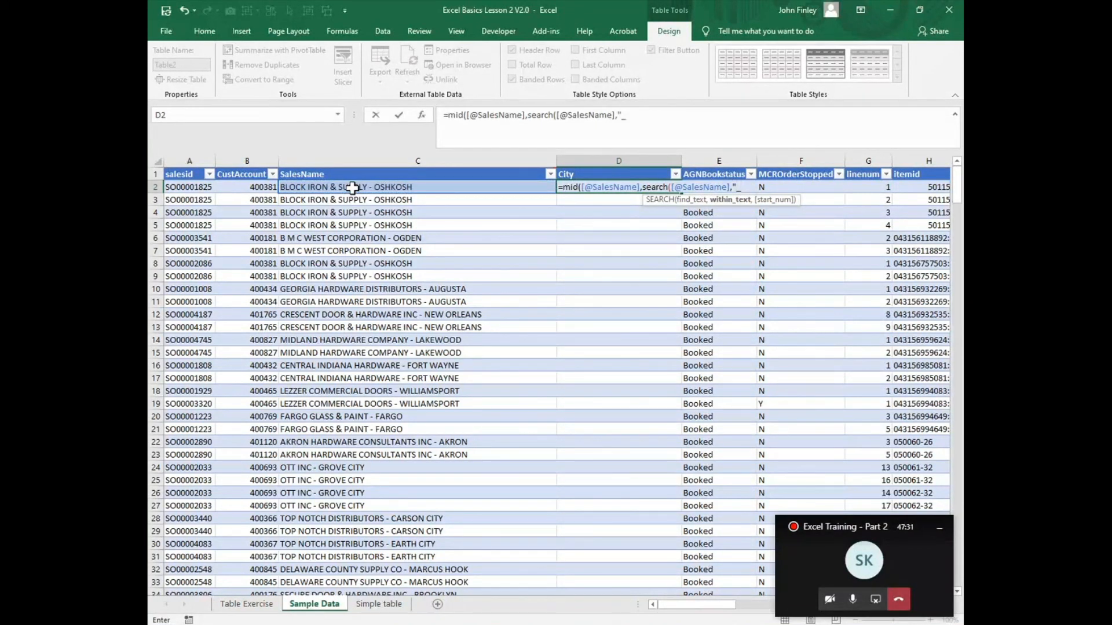
text(_)
key(BackSpace)
text(-")
text(",)
text(1)
text()+)
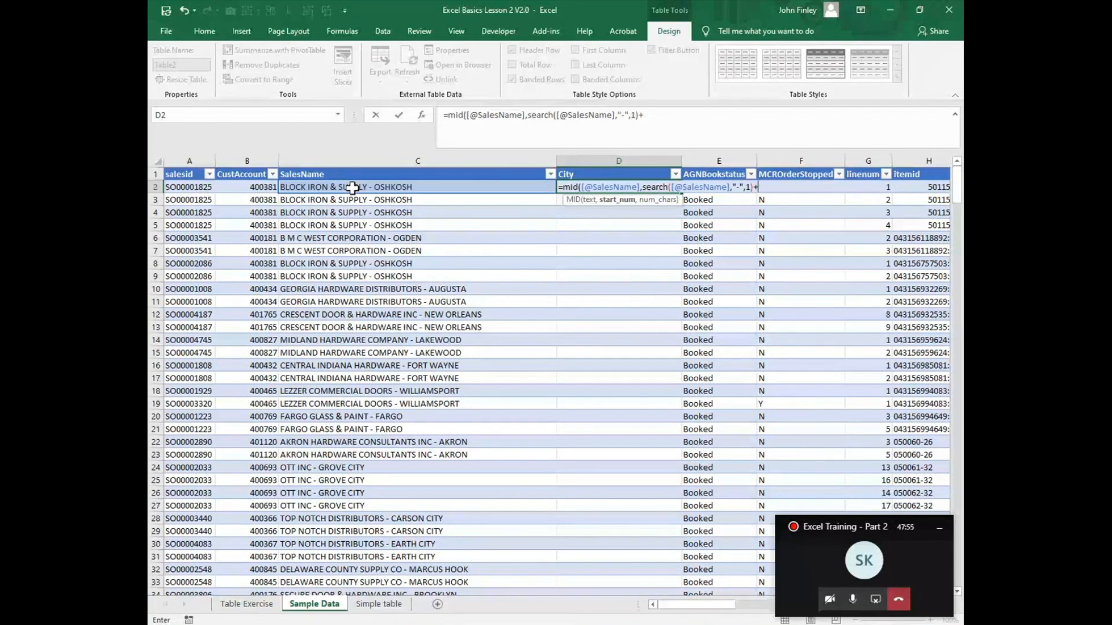
text(2)
text(,256)
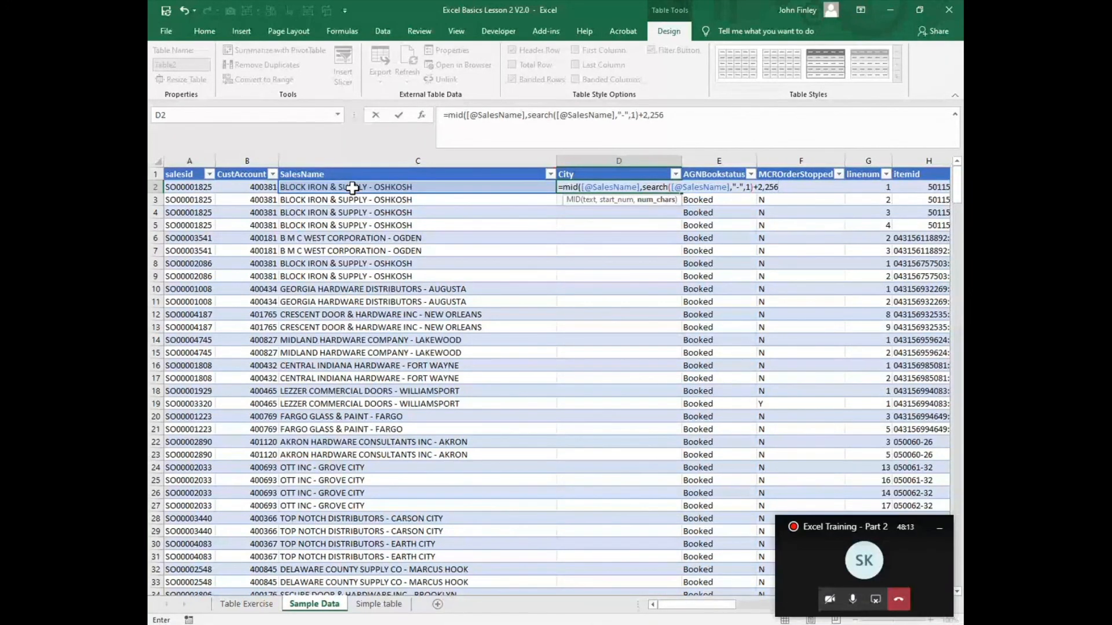
text())
key(Return)
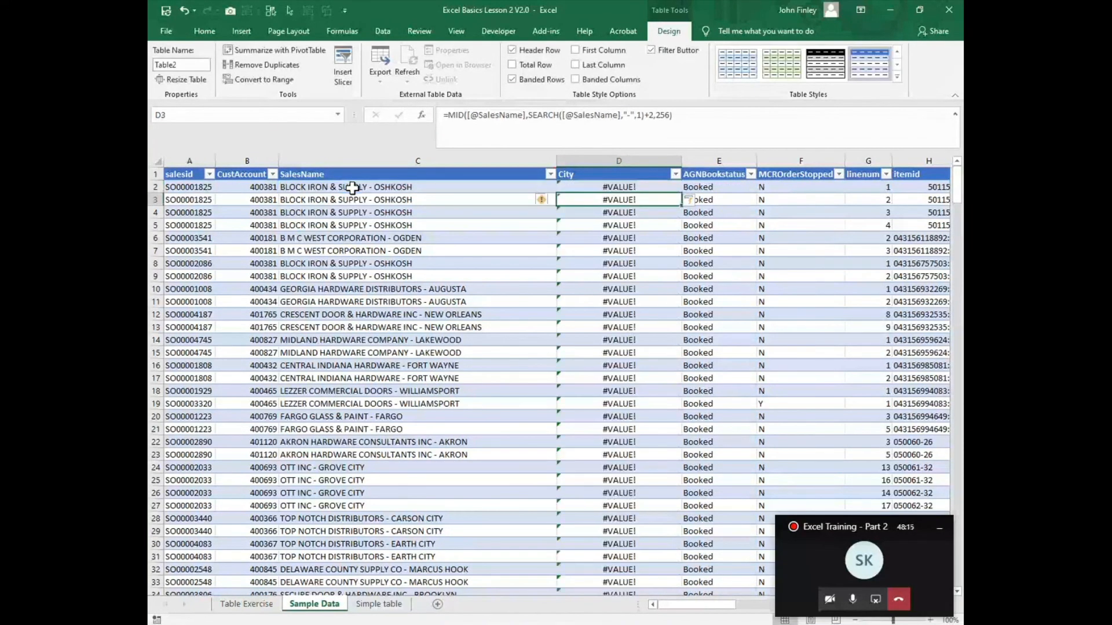
Step: Change the number of characters returned by the MID formula in D2 to 25
key(Up)
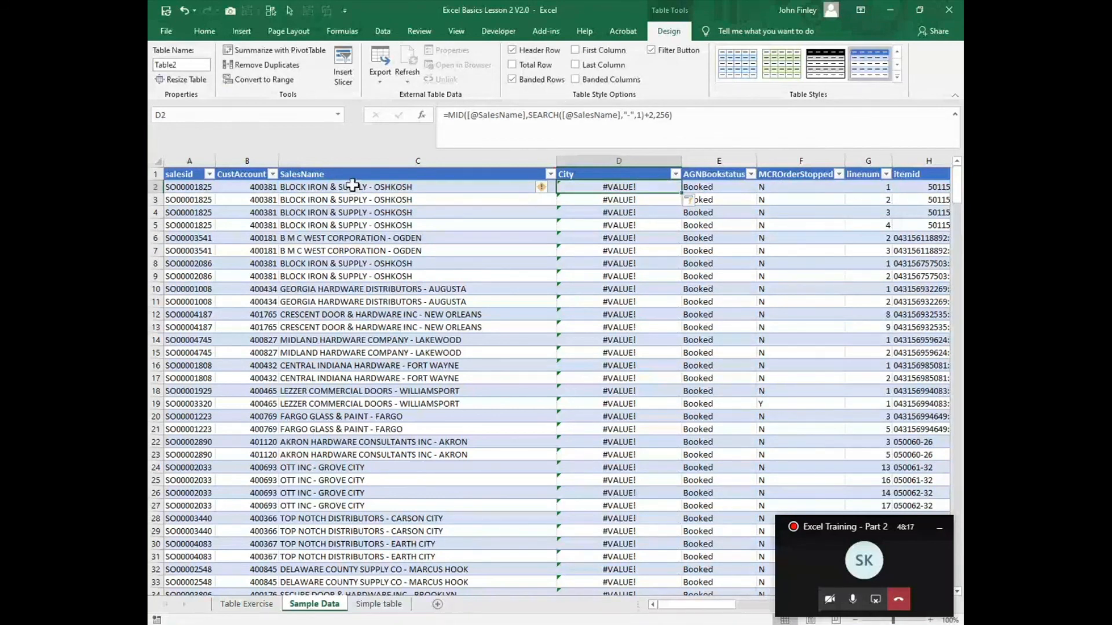
click(666, 115)
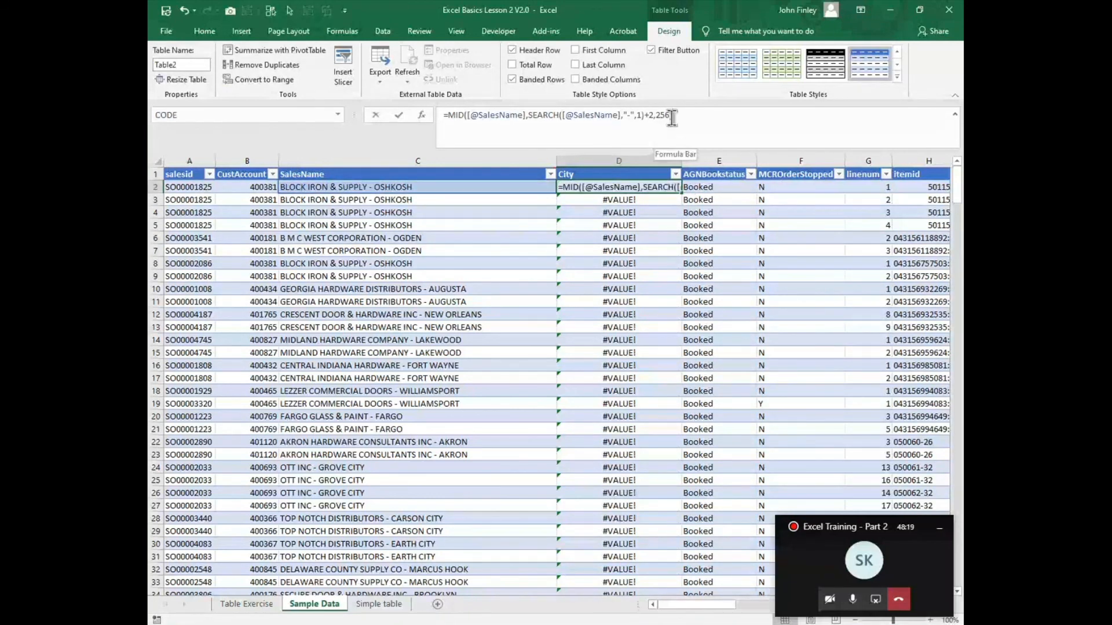
key(BackSpace)
key(BackSpace)
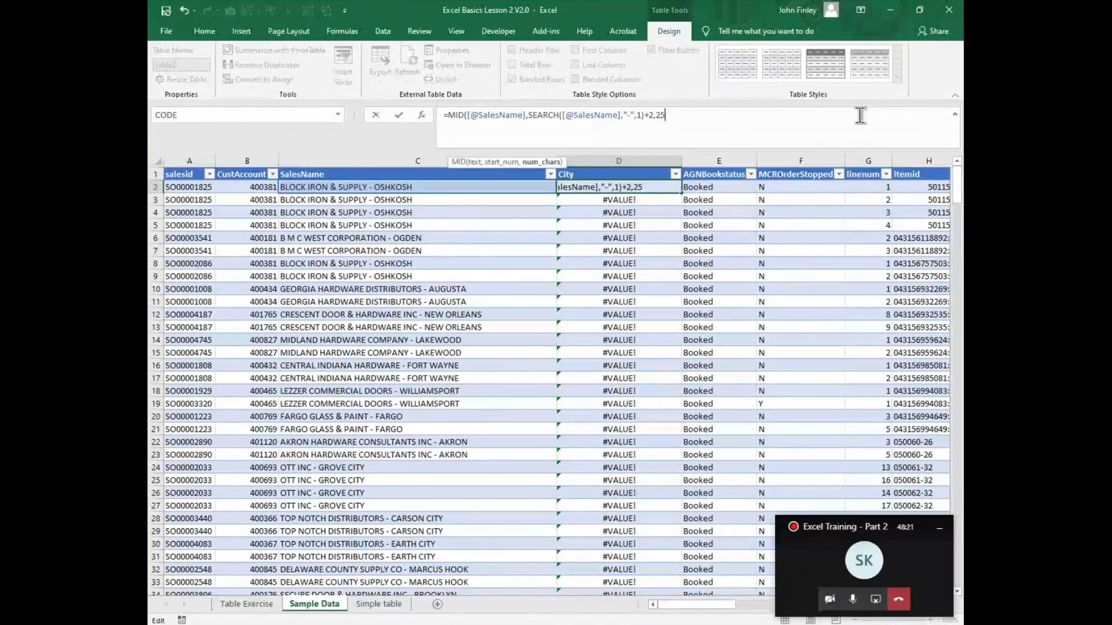
text())
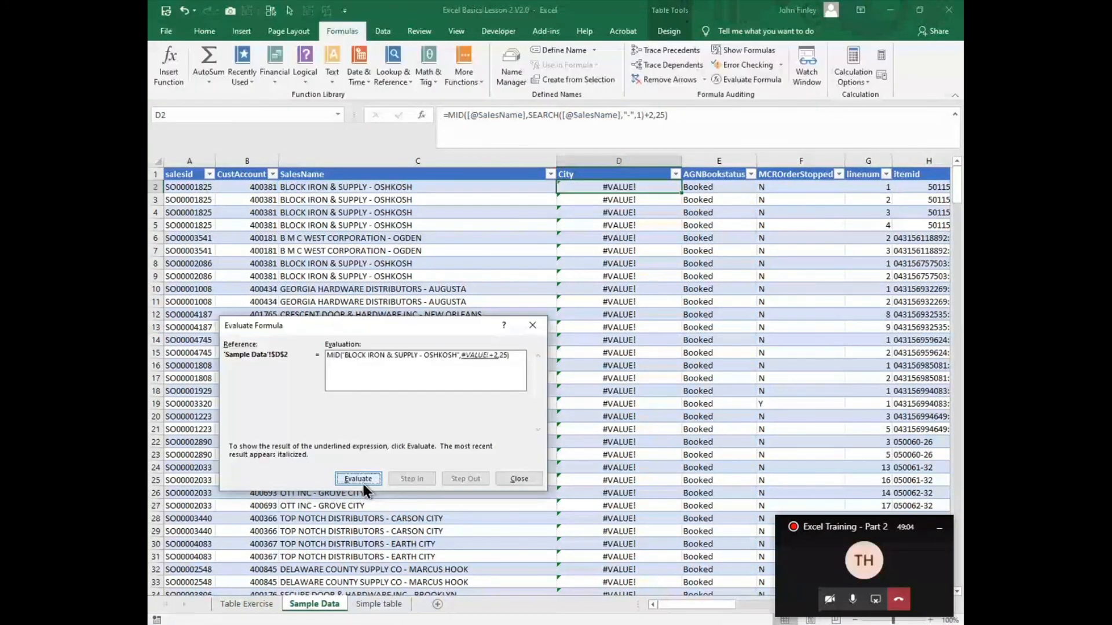
Step: Close the formula evaluation and clear the MID formula from D2
click(519, 479)
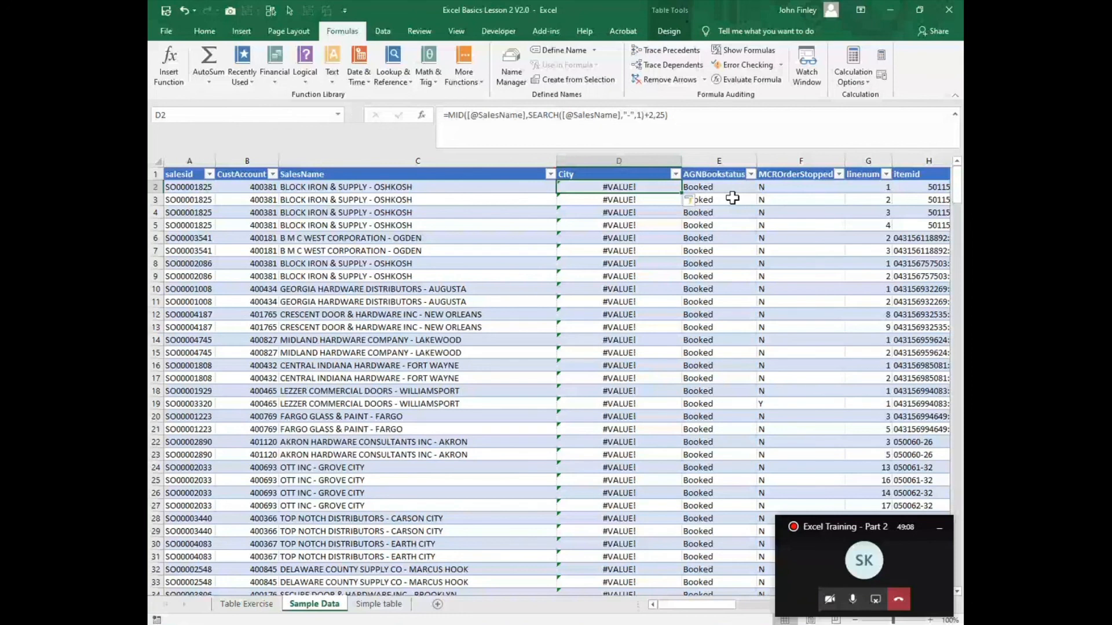
text(=,od)
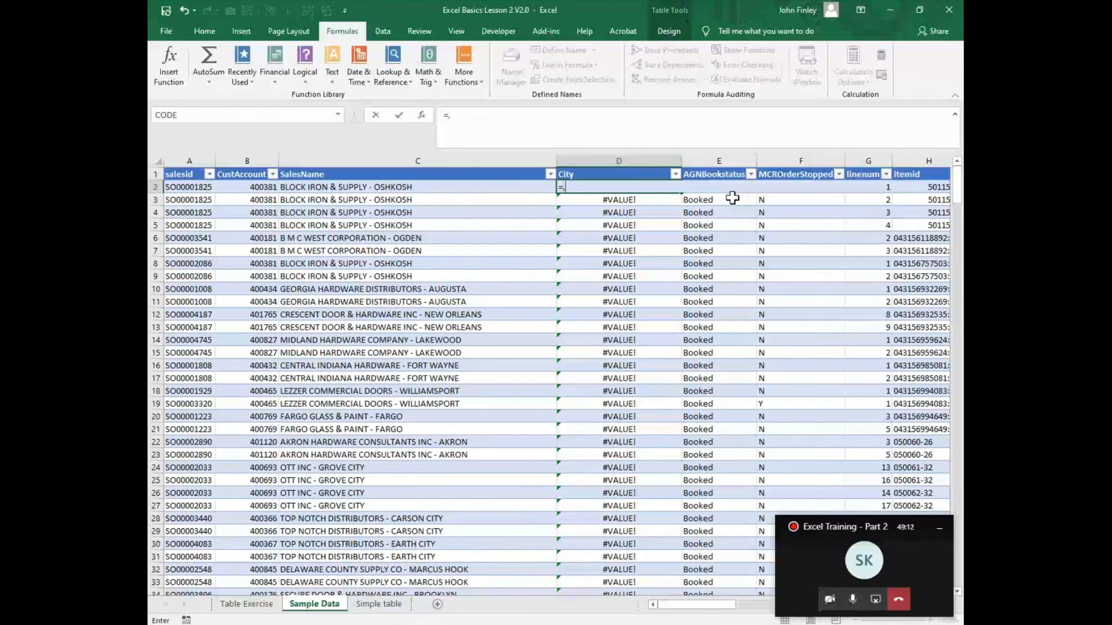
key(BackSpace)
key(BackSpace)
key(BackSpace)
key(BackSpace)
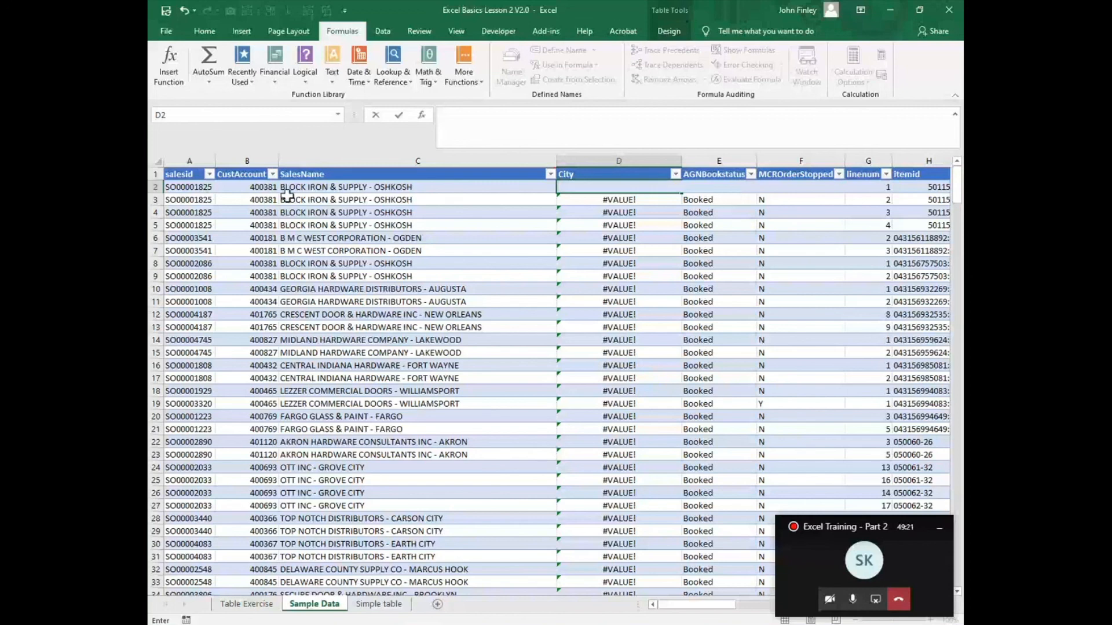
Step: Examine the hyphen that separates the company from the city in the SalesName text of C2
click(290, 188)
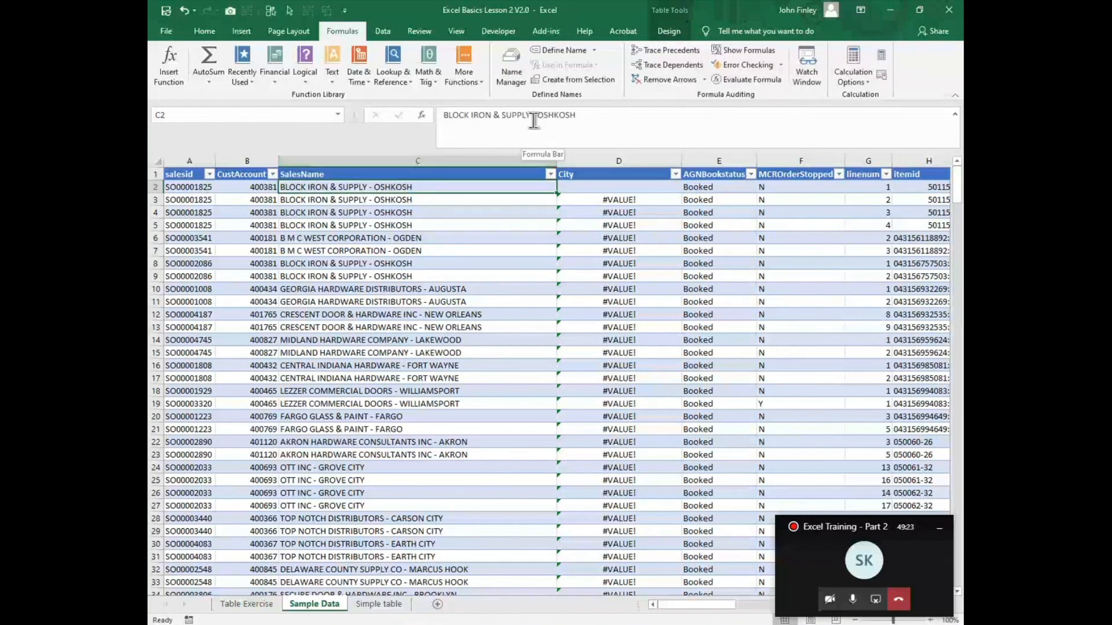
drag(537, 118, 532, 120)
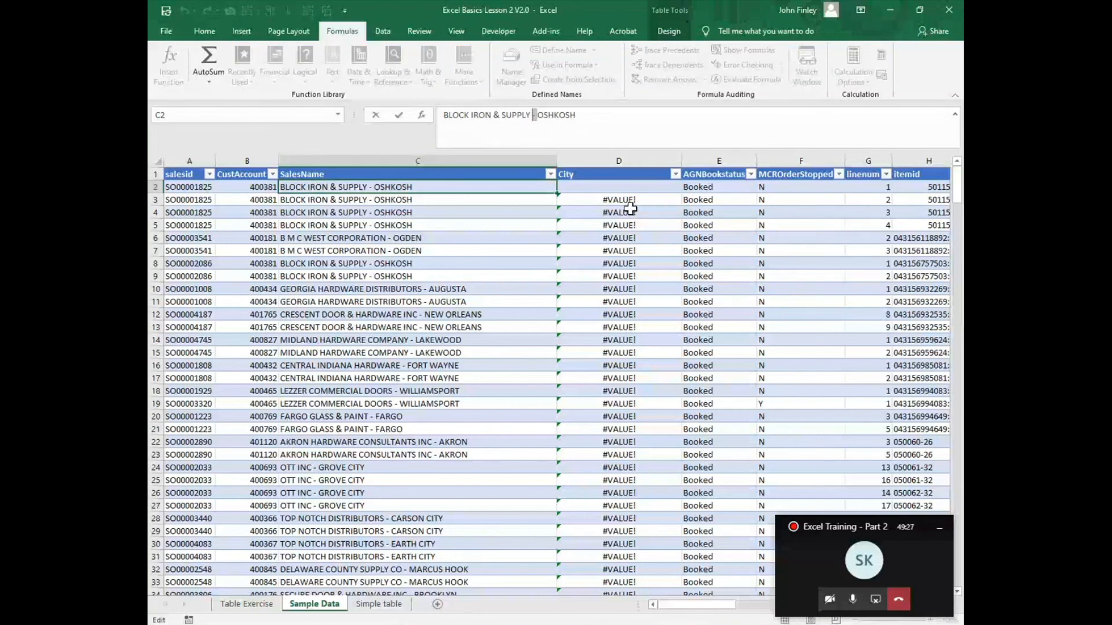
key(shift+Left)
click(583, 187)
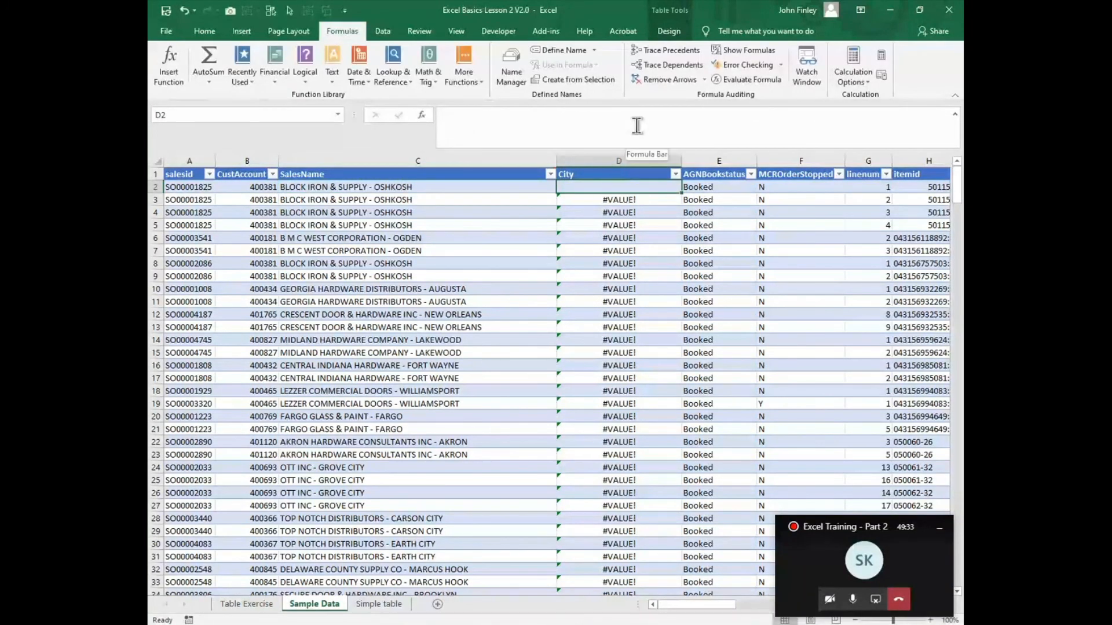
text(=mid()
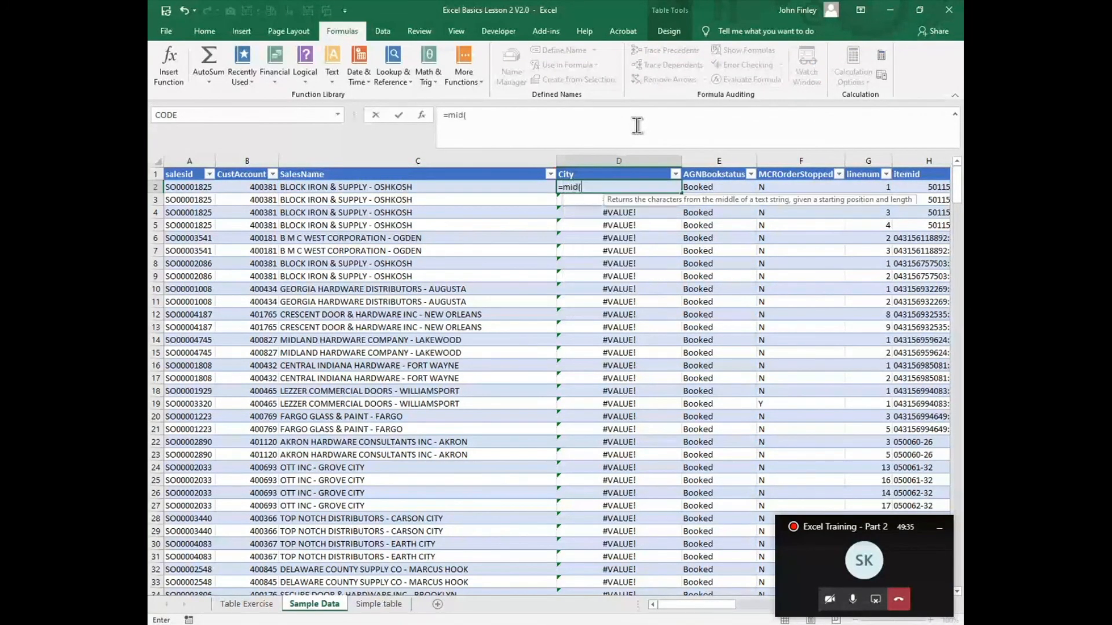
key(Left)
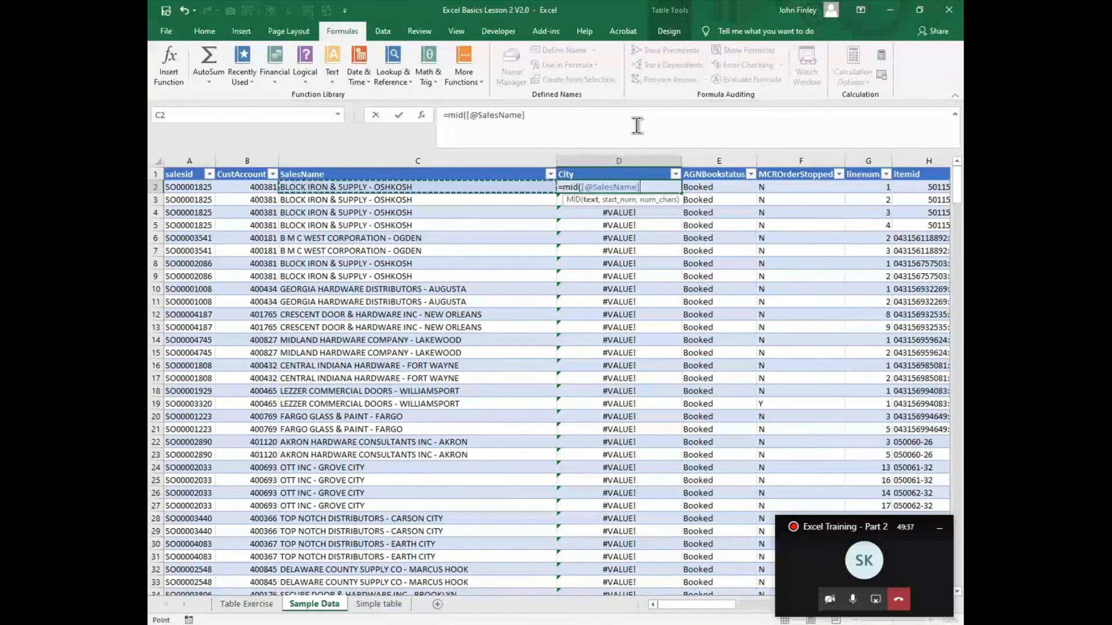
text(,find()
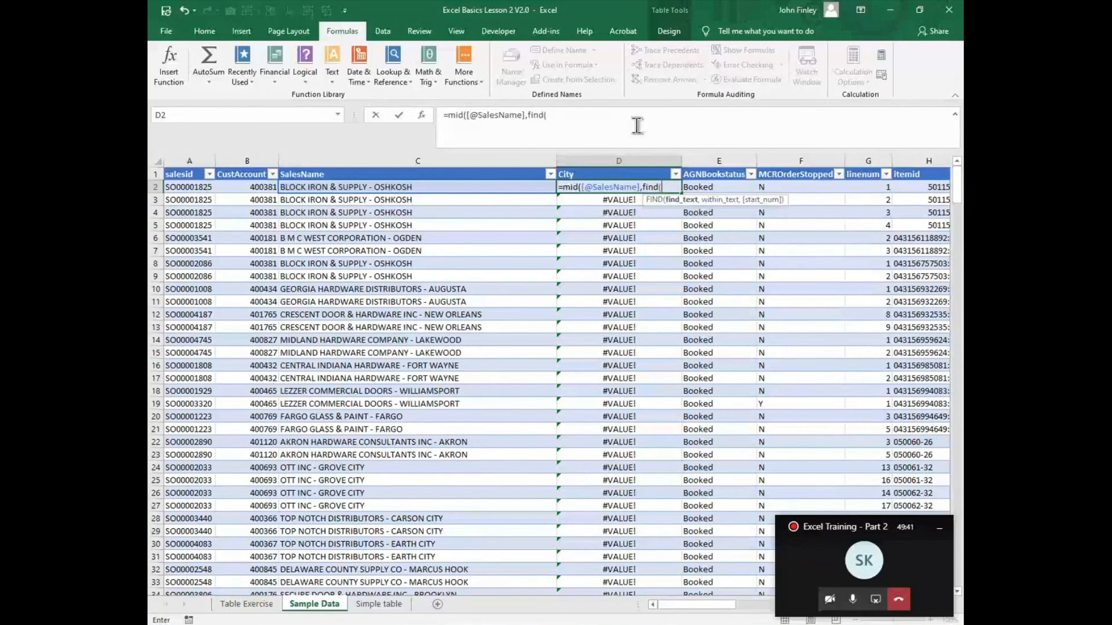
text(" -)
text(")
text(City)
key(BackSpace)
key(BackSpace)
key(BackSpace)
key(BackSpace)
text(City)
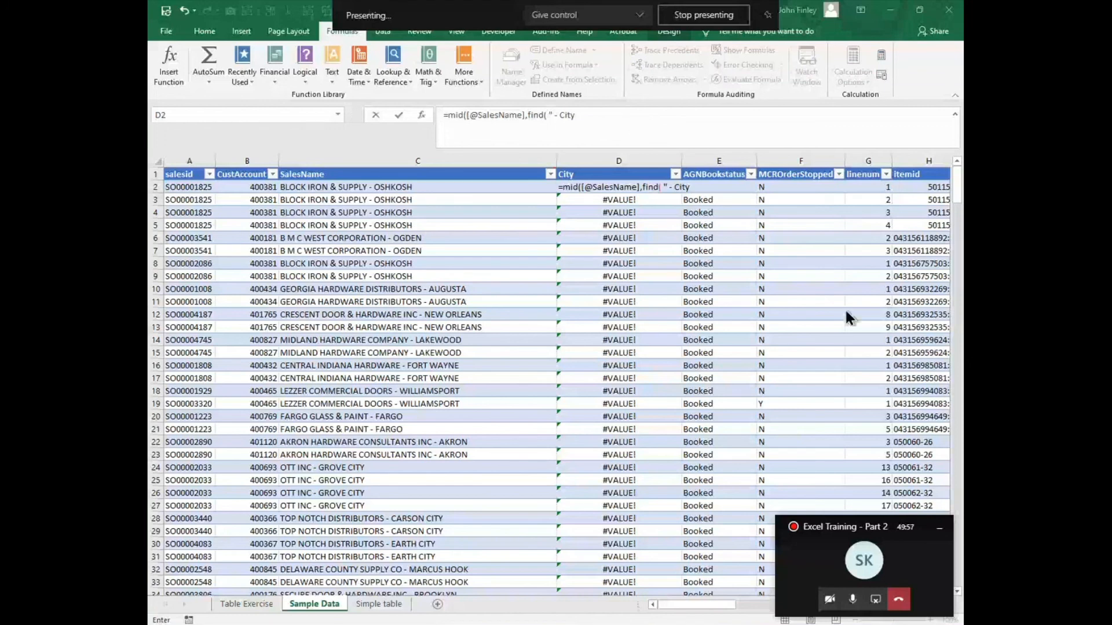
click(623, 137)
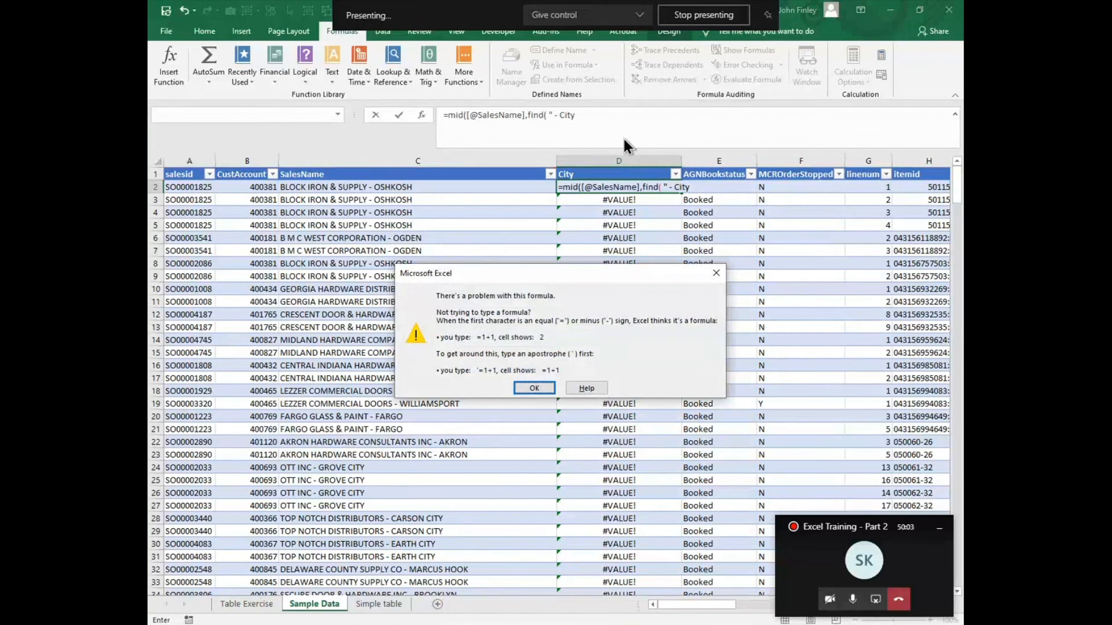
key(Return)
key(BackSpace)
key(BackSpace)
key(BackSpace)
key(BackSpace)
key(BackSpace)
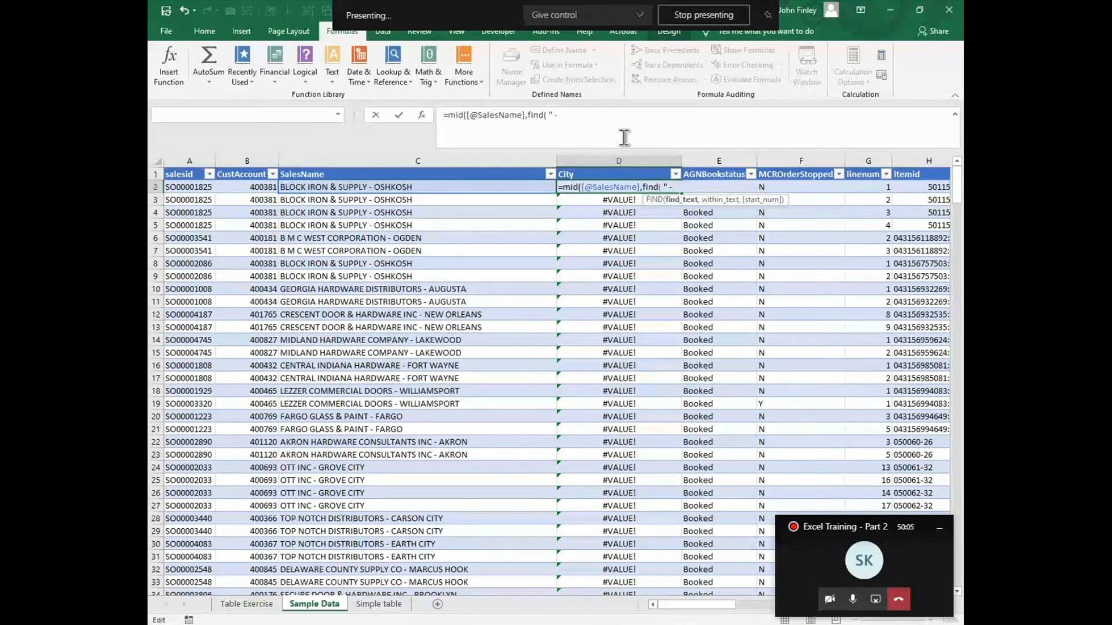
text(",)
click(297, 187)
text(,1)
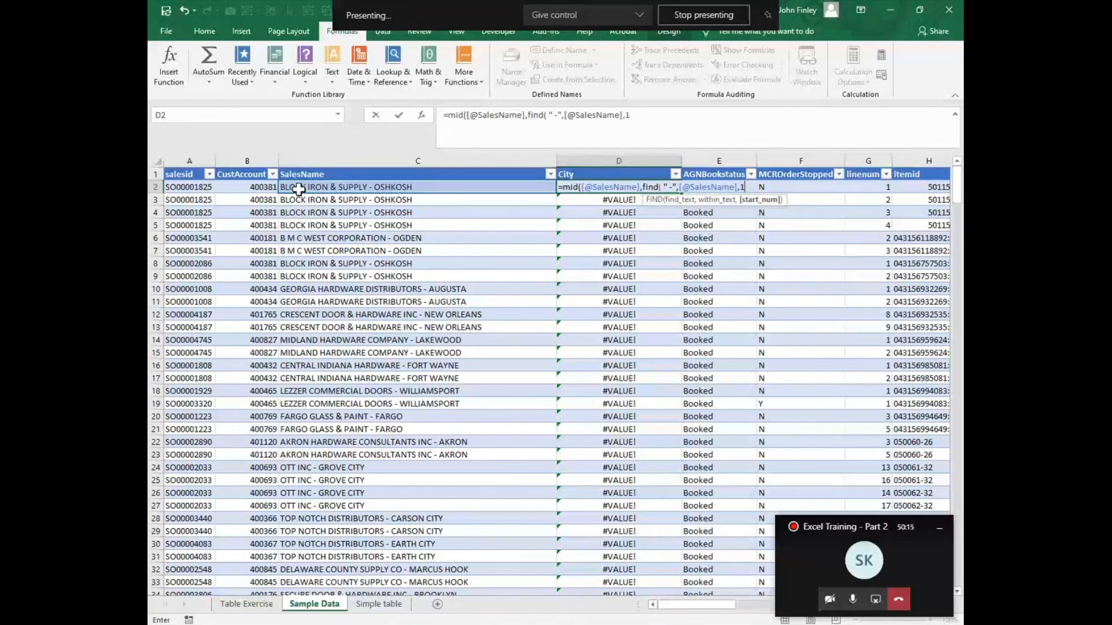
text())
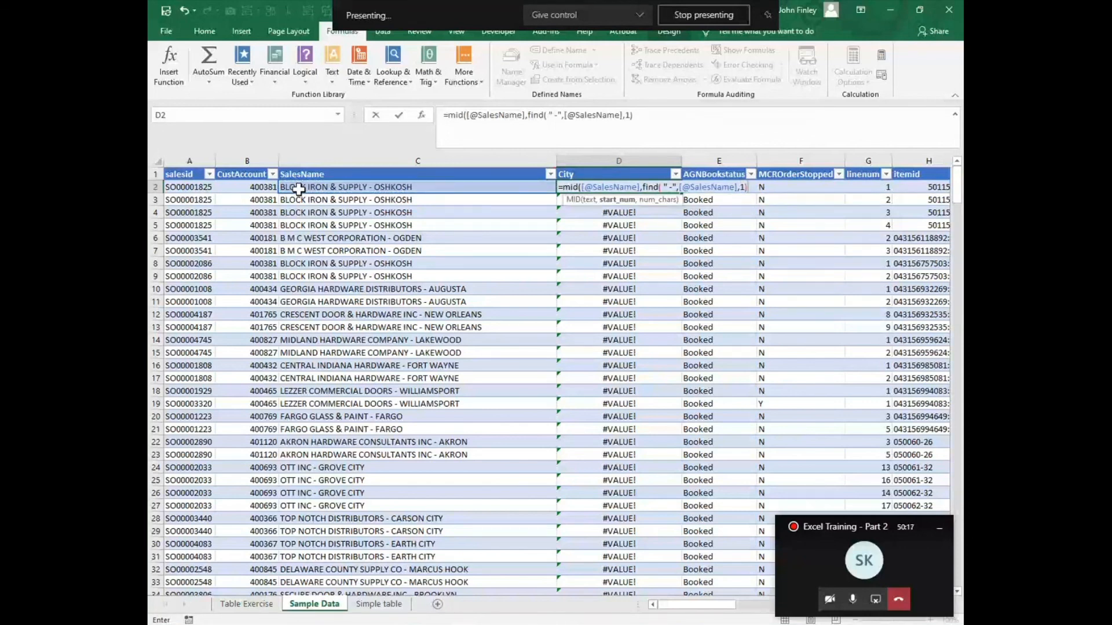
text(+2,25))
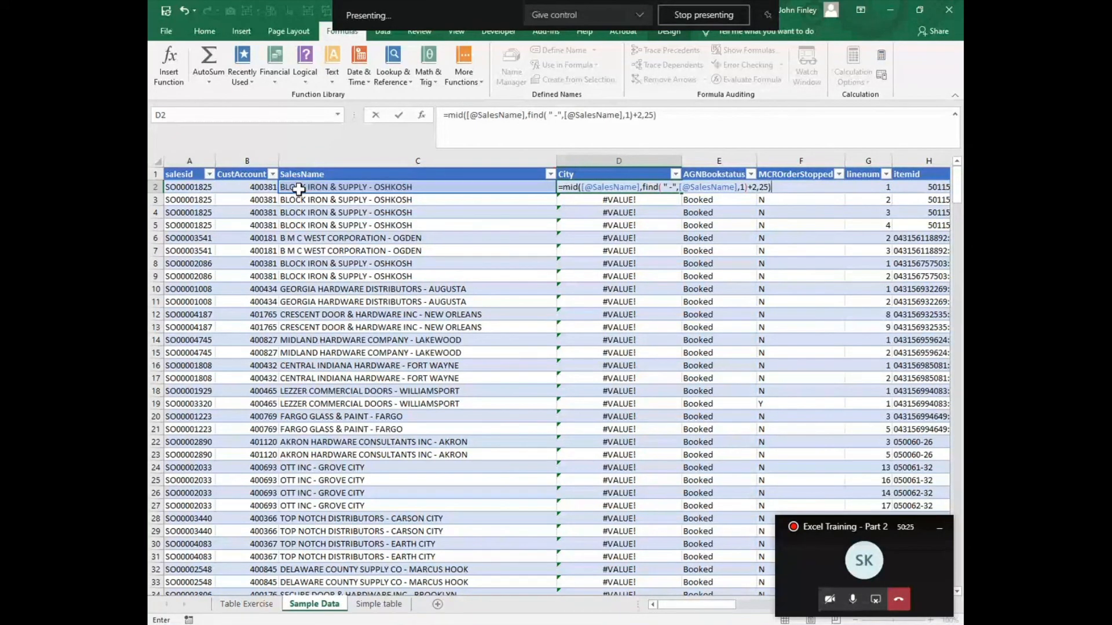
Step: Offset the FIND result by +2, return 25 characters, and enter the completed MID formula in the City column
key(Return)
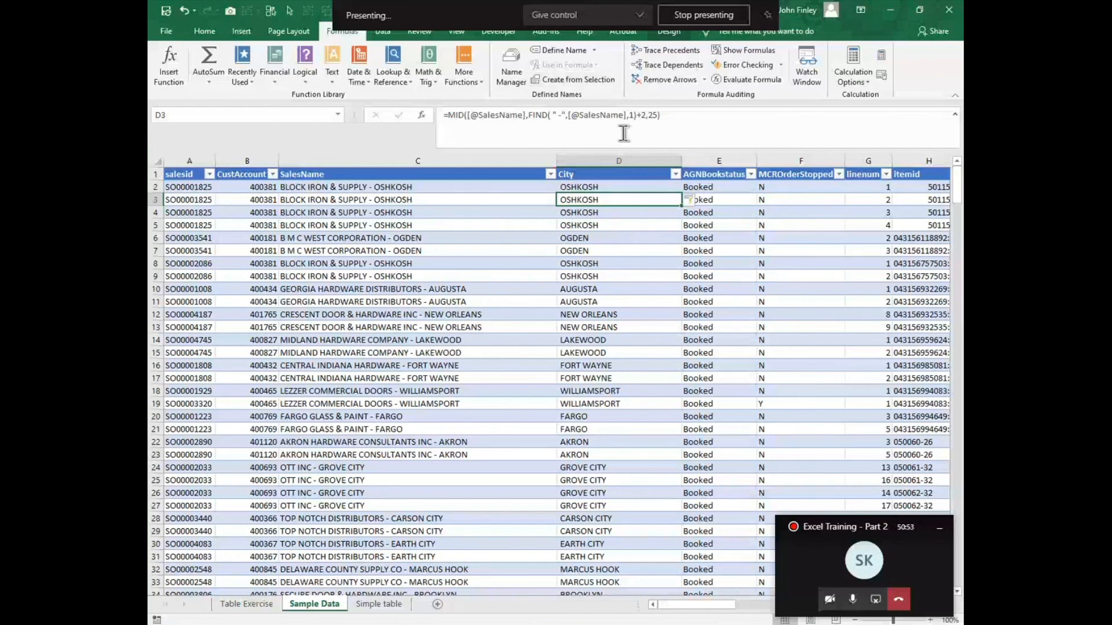
Step: Examine the City formula in row 11 and look across the table's remaining columns for the lateness data
click(618, 301)
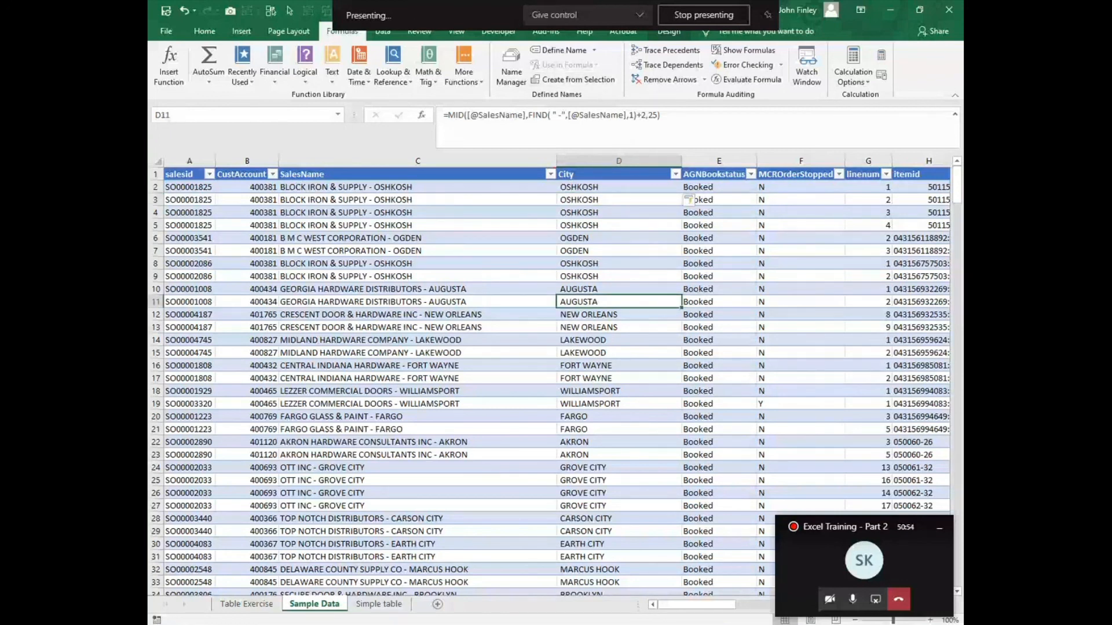
key(Right)
key(Right)
key(Right)
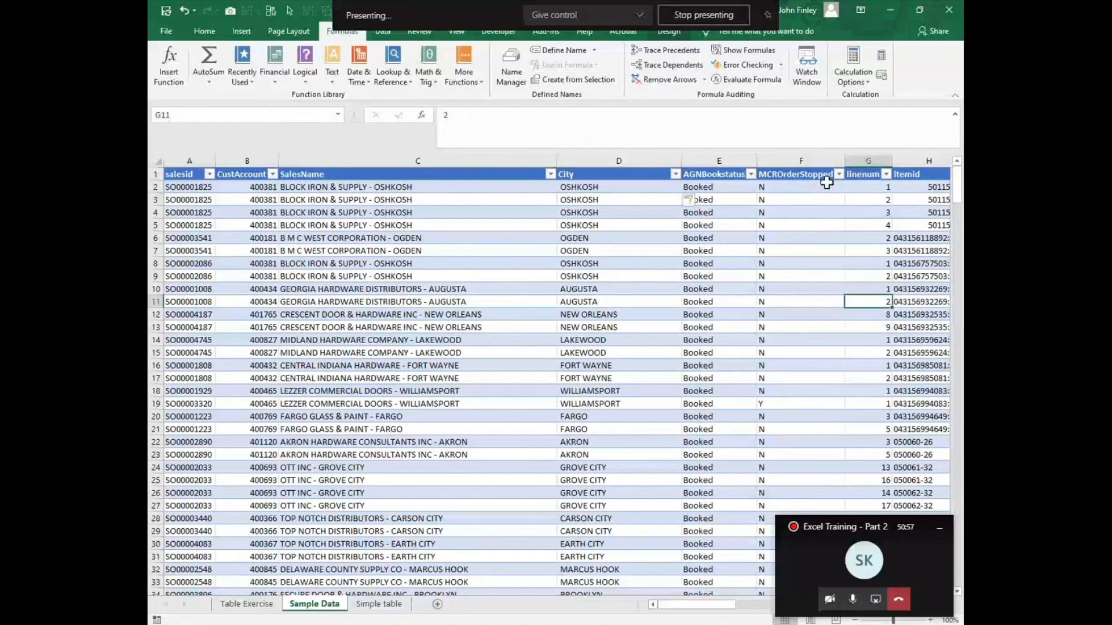
key(Right)
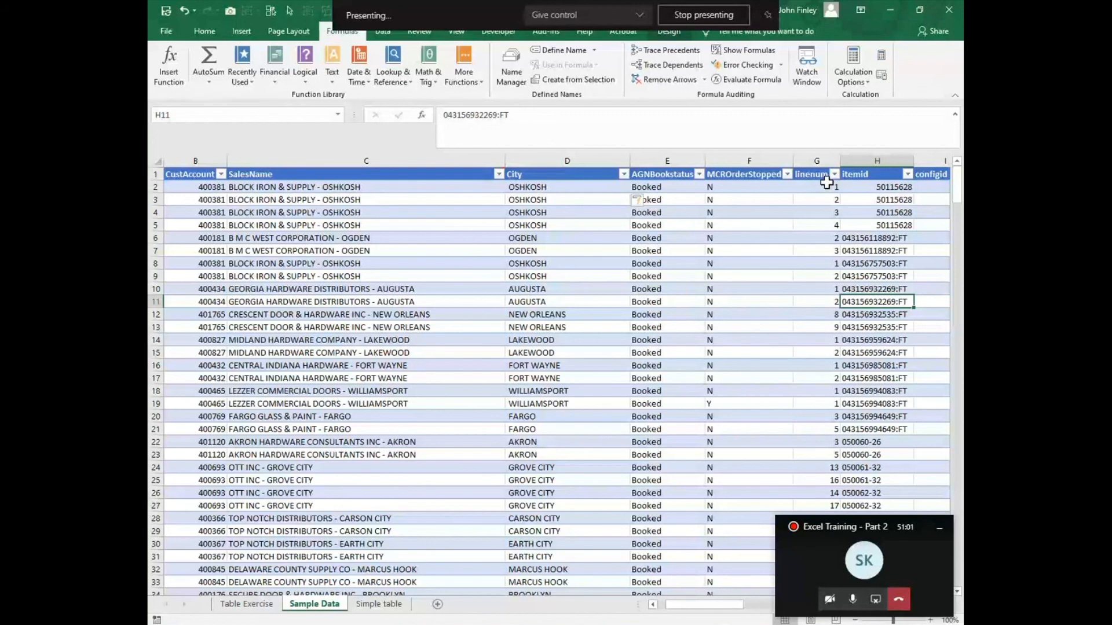
key(Right)
key(Right)
key(Right)
key(Right)
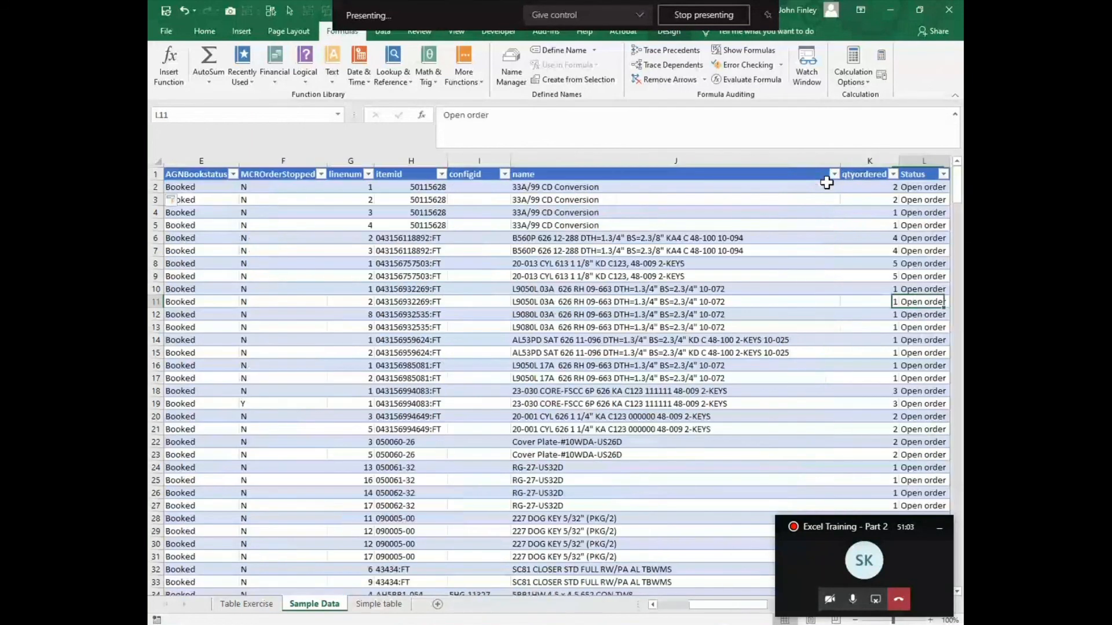
key(Right)
key(Right)
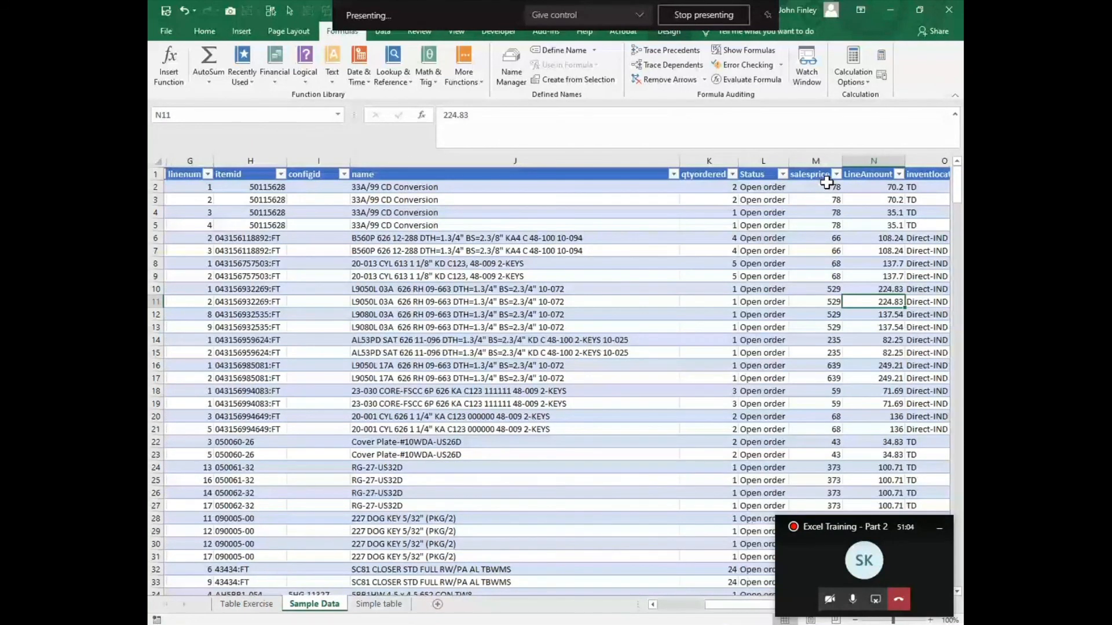
key(Right)
key(Right)
key(Right)
key(Left)
key(Left)
key(Left)
key(Left)
key(Left)
key(Left)
key(Left)
key(Left)
key(Home)
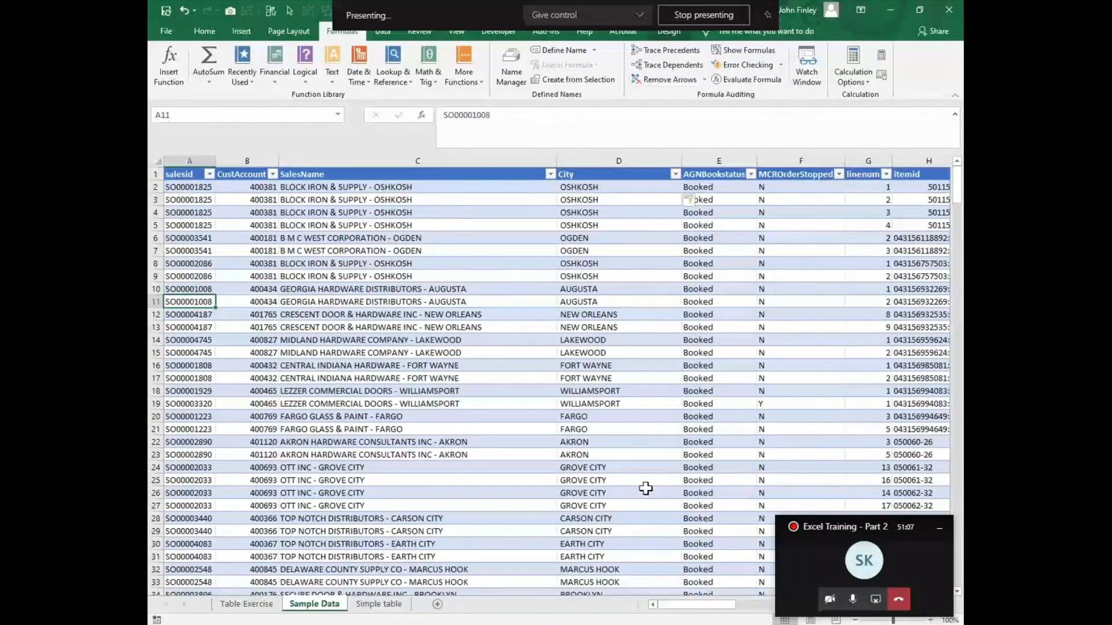
Step: Go back to the Table Exercise sheet to review the list of exercise tasks
key(ctrl+Page_Up)
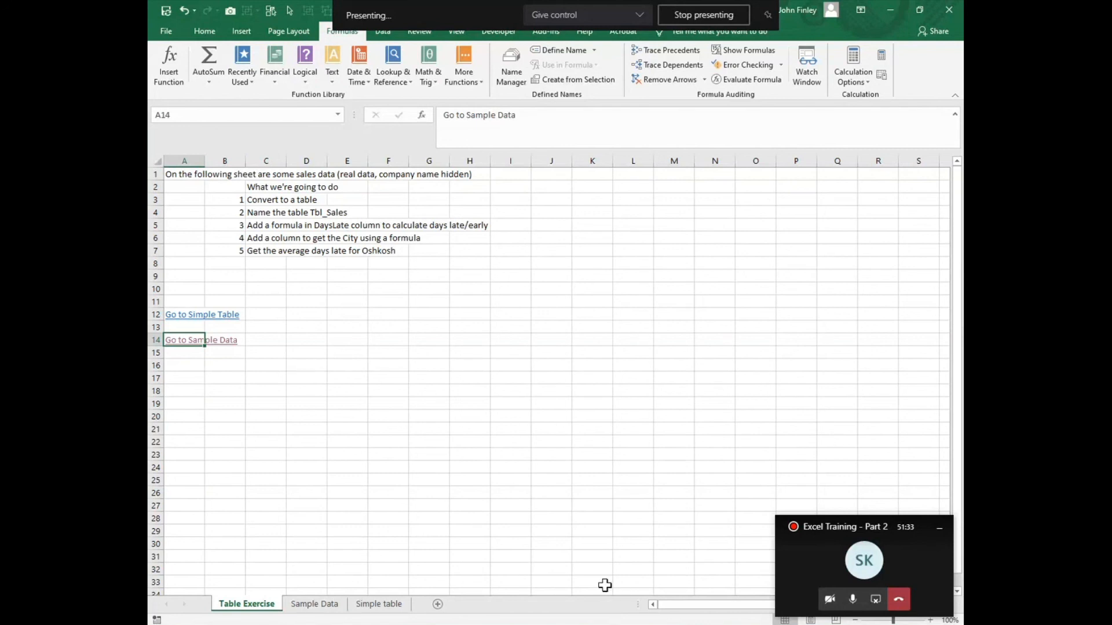
click(542, 520)
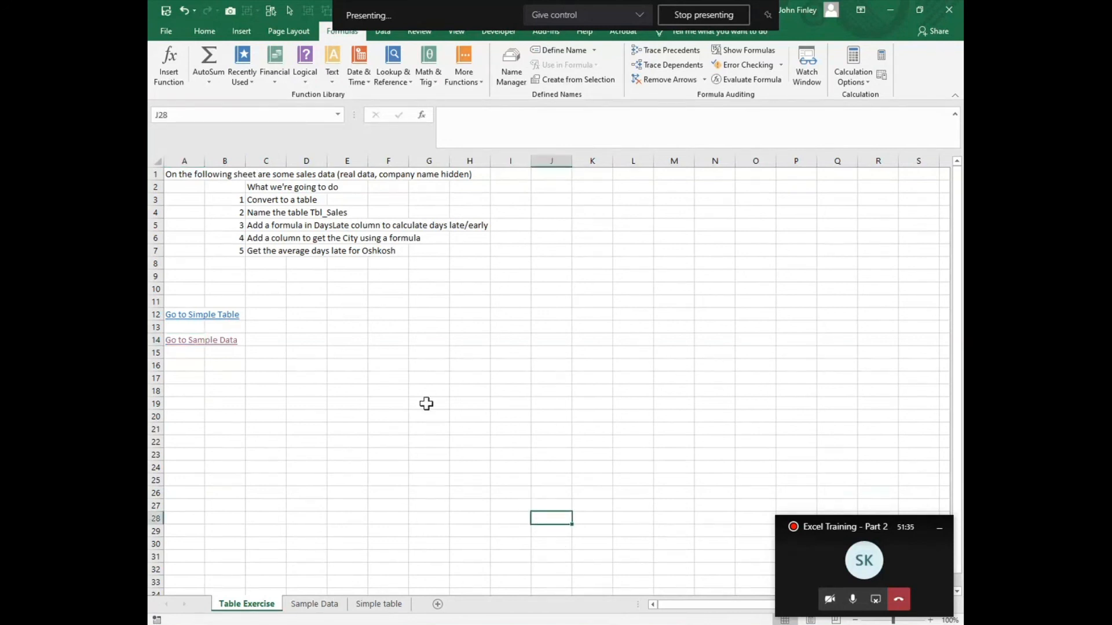
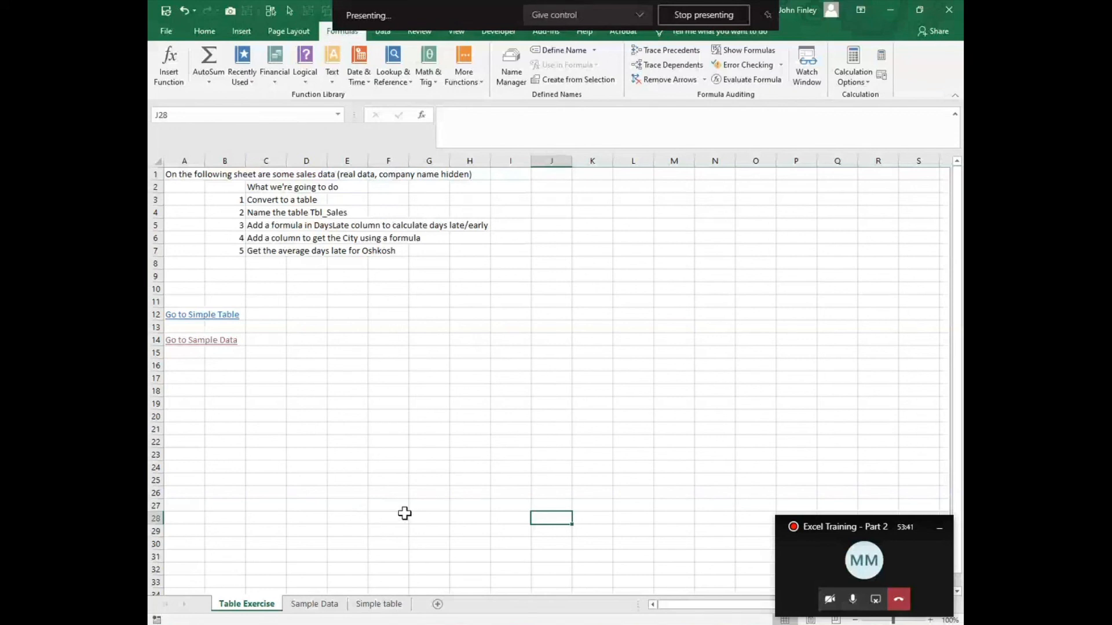
Step: On the Sample Data sheet, freeze the panes at cell A2 so the table's header row stays fixed
click(316, 612)
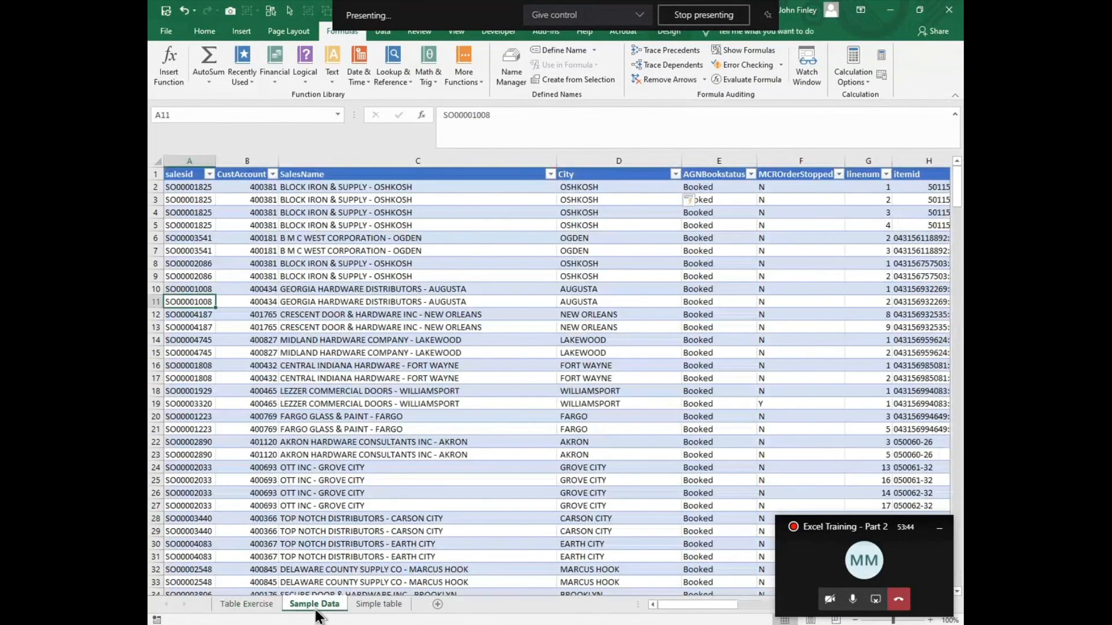
click(185, 188)
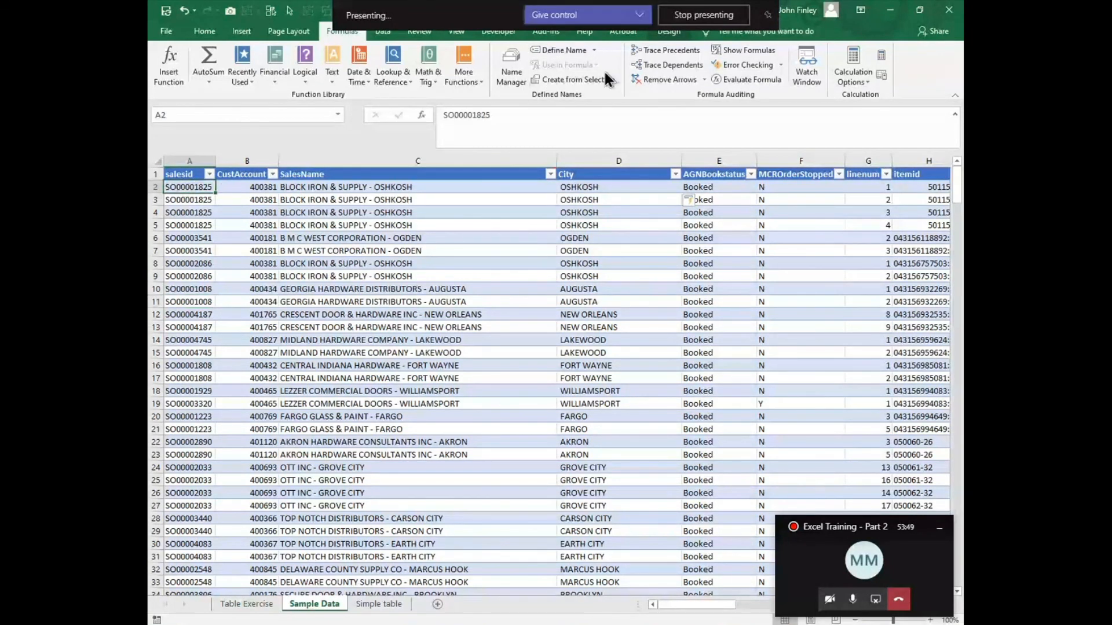
click(458, 36)
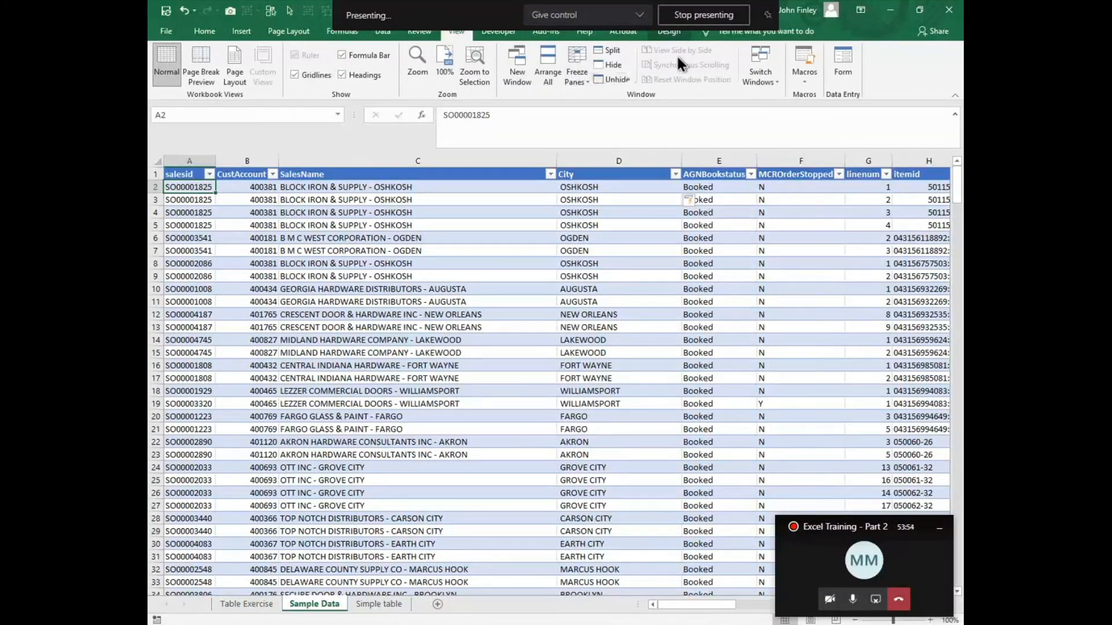
click(584, 81)
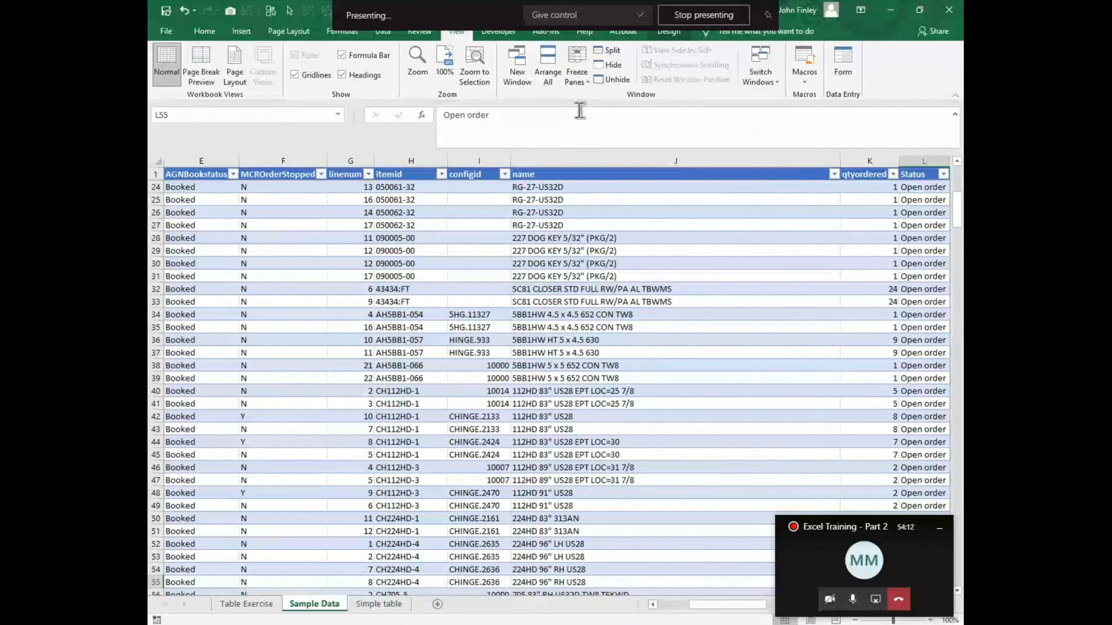
Step: Unfreeze the panes, and freeze them again at cell B2 to lock both the header row and the salesid column
key(Home)
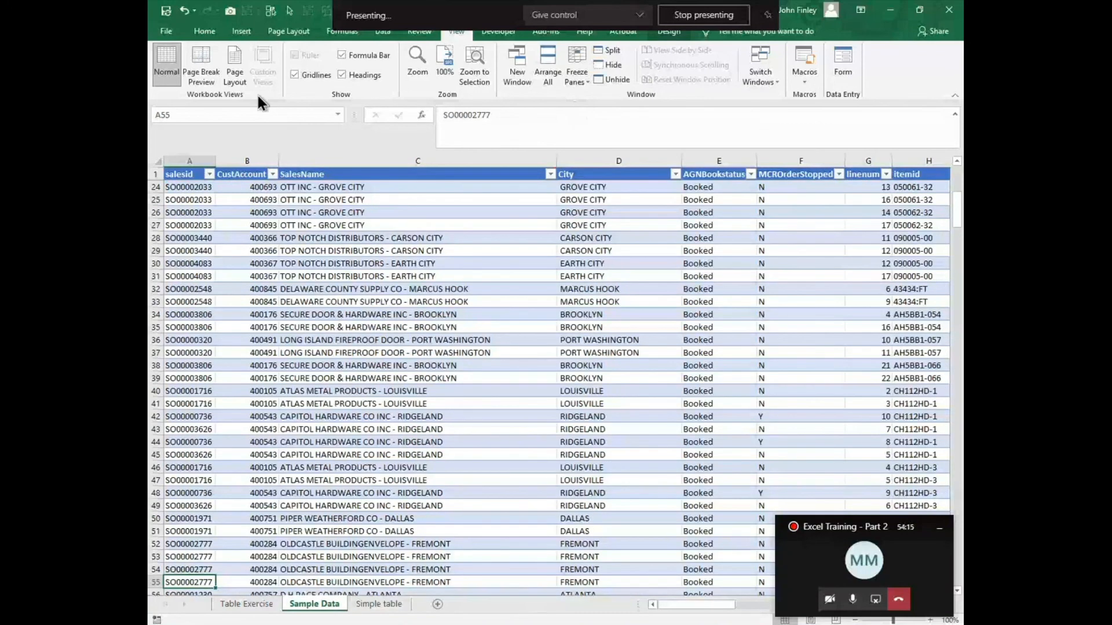
click(581, 71)
click(596, 104)
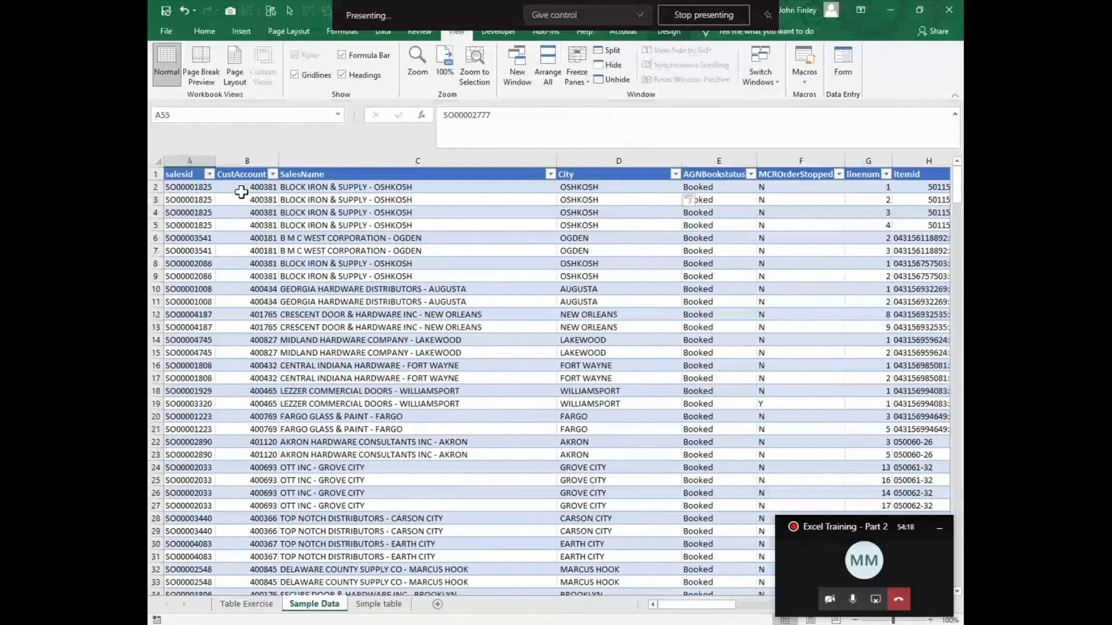
click(241, 191)
click(577, 70)
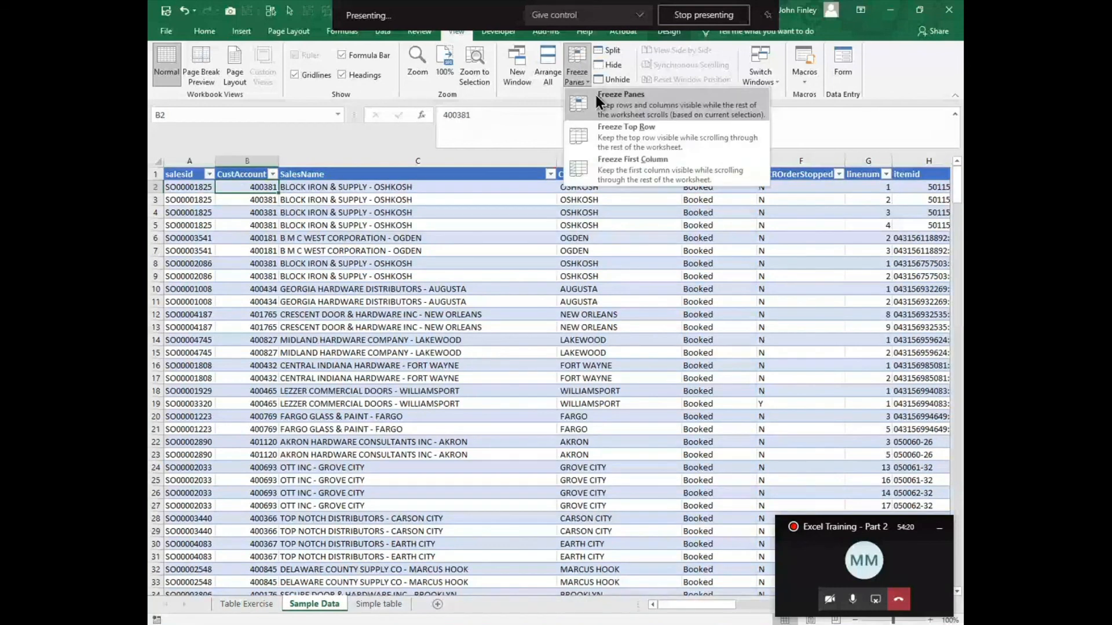
click(596, 95)
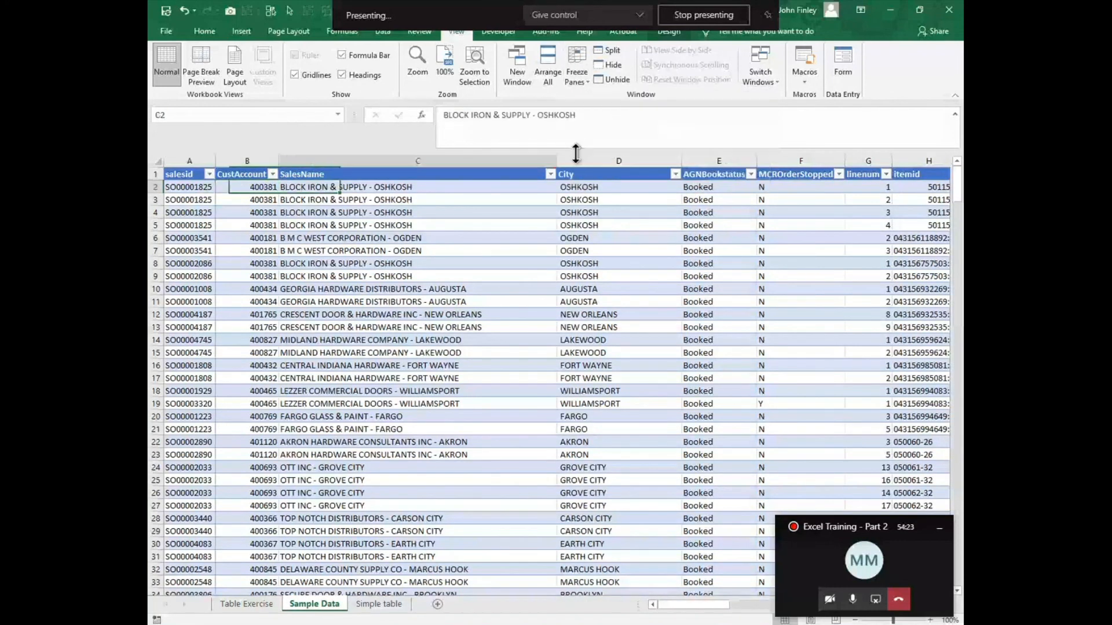
Step: Move across the table to column Q and down through its rows to check the frozen header and first column
key(Right)
key(Right)
key(Right)
key(Right)
key(Right)
key(Right)
key(Right)
key(Right)
key(Right)
key(Right)
key(Right)
key(Right)
key(Right)
key(Right)
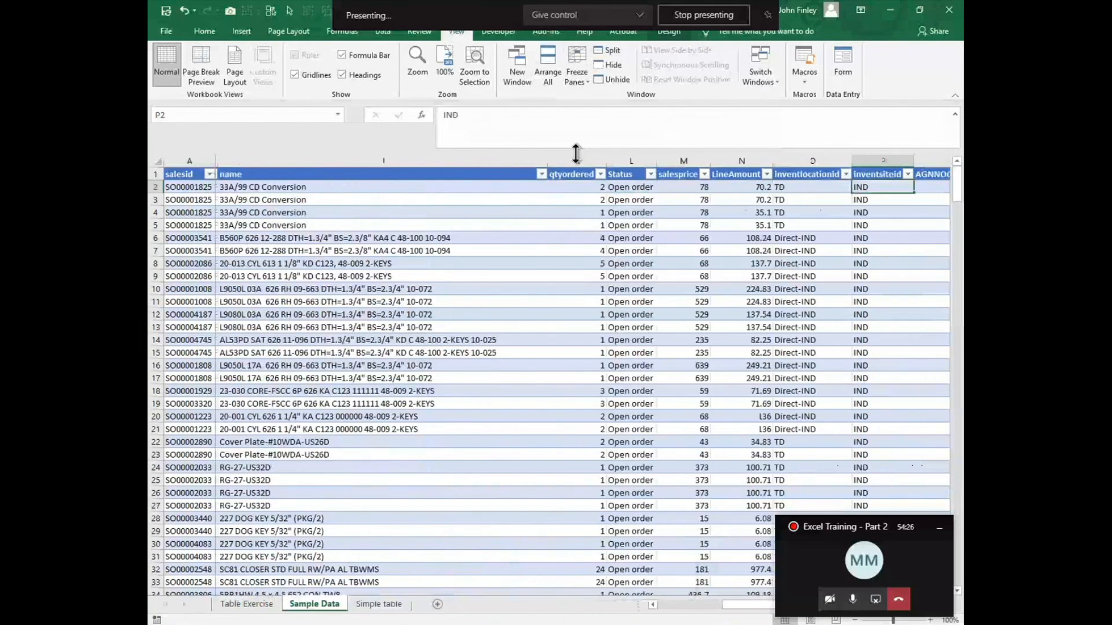
key(Right)
key(Down)
key(Down)
key(Down)
key(Down)
key(Down)
key(Down)
key(Down)
key(Down)
key(Down)
key(Down)
key(Down)
key(Down)
key(Down)
key(Down)
key(Down)
key(Down)
key(Down)
key(Down)
key(Down)
key(Down)
key(Down)
key(Down)
key(Down)
key(Down)
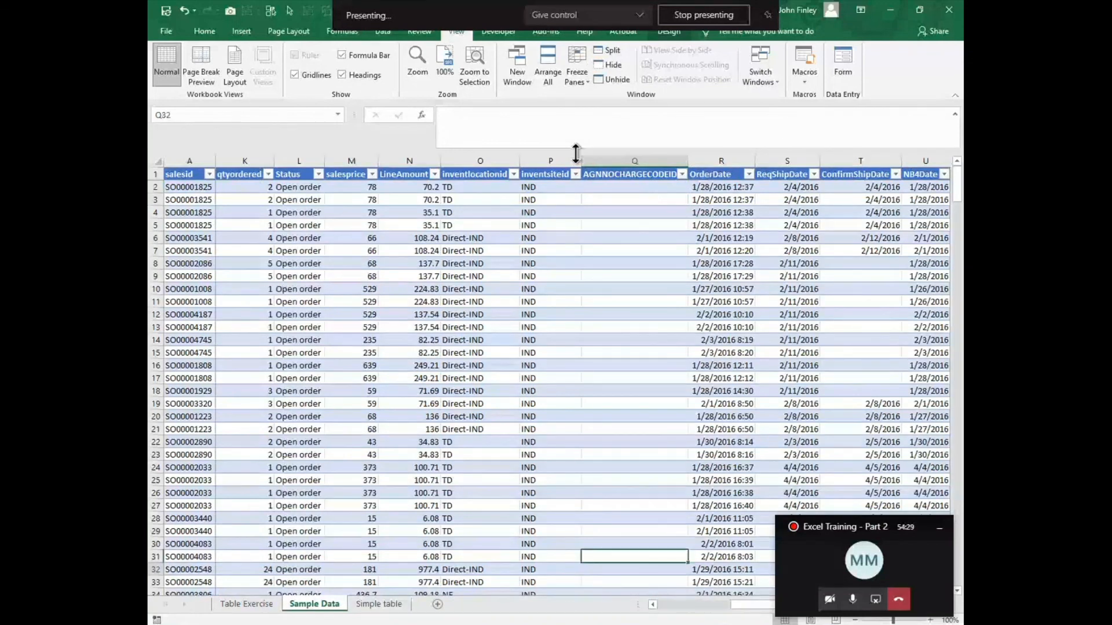
key(Down)
key(Down)
key(Down)
key(Down)
key(Down)
key(Down)
key(Down)
key(Down)
key(Down)
key(Down)
key(Down)
key(Down)
key(Down)
key(Down)
key(Down)
key(Down)
key(Down)
key(Down)
key(Down)
key(Down)
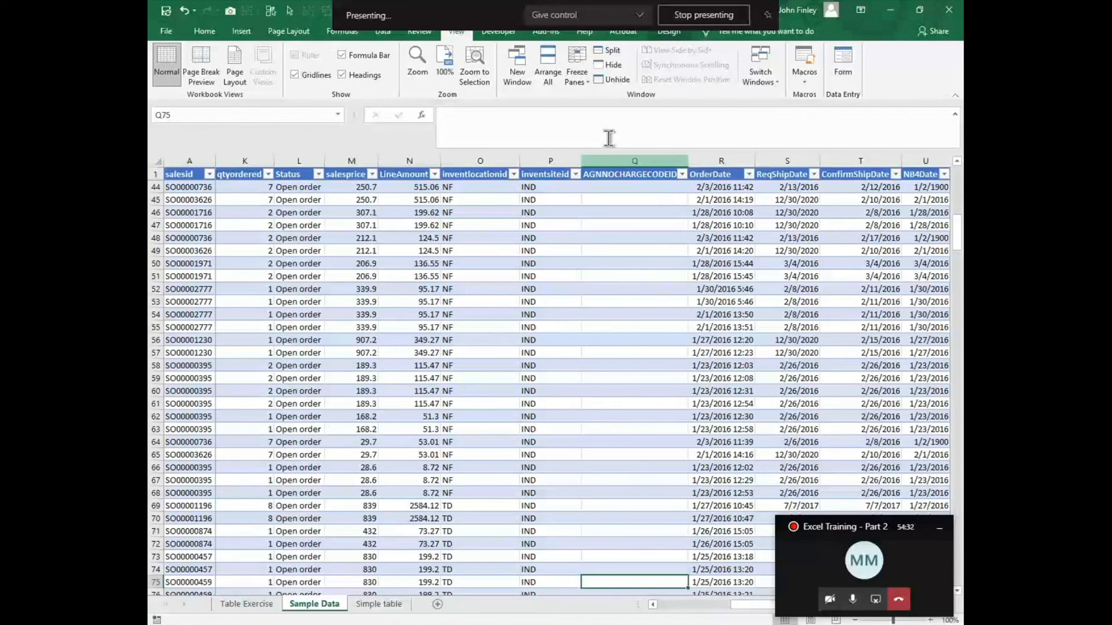
Step: Replace the current freeze with Freeze Top Row and check the header while going through the table's rows
click(579, 75)
click(614, 105)
click(582, 75)
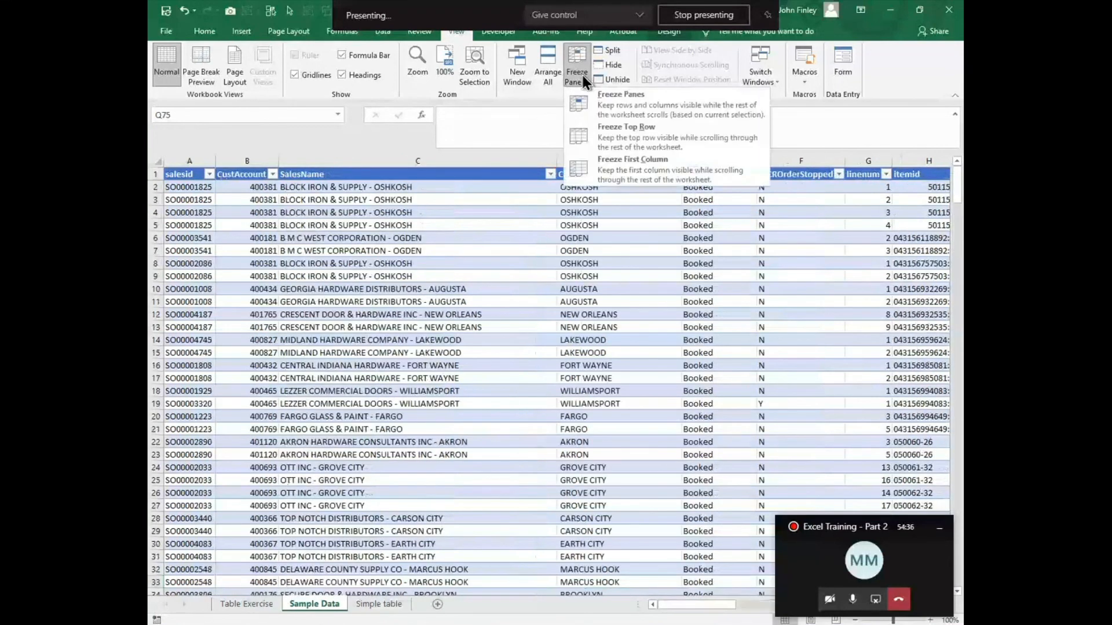
click(609, 131)
scroll(442, 335, down, 4)
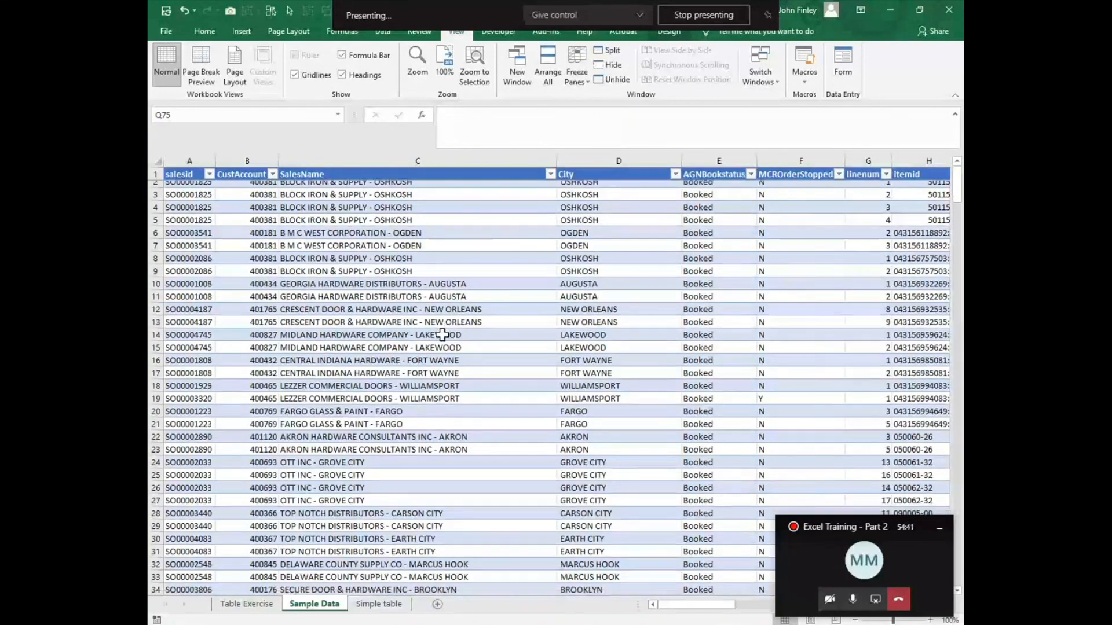
scroll(442, 334, down, 20)
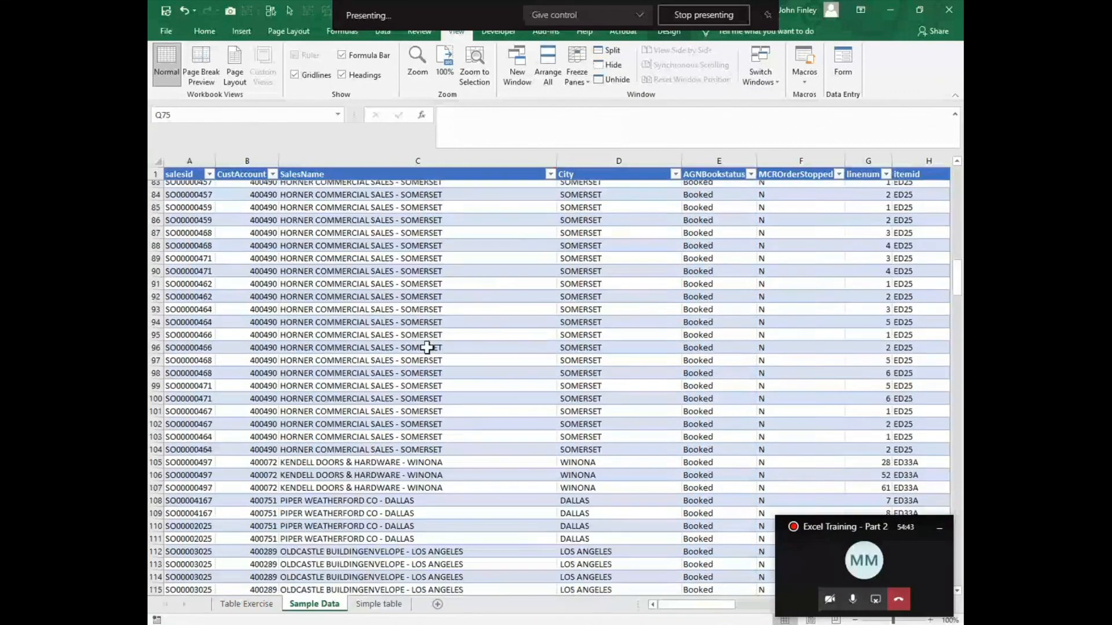
scroll(414, 360, up, 4)
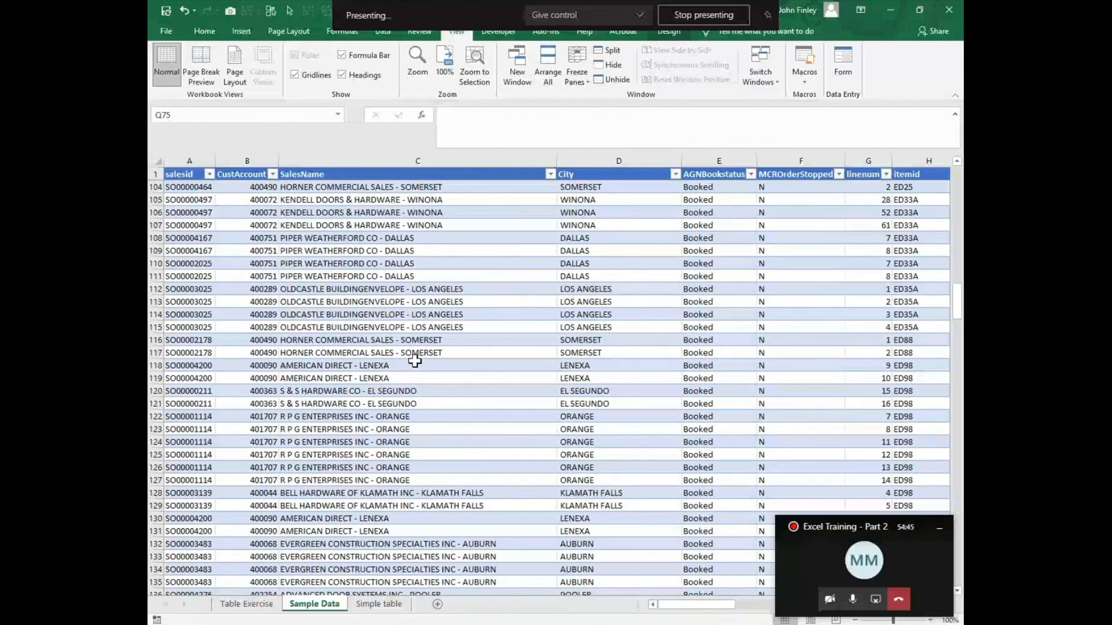
scroll(415, 360, up, 20)
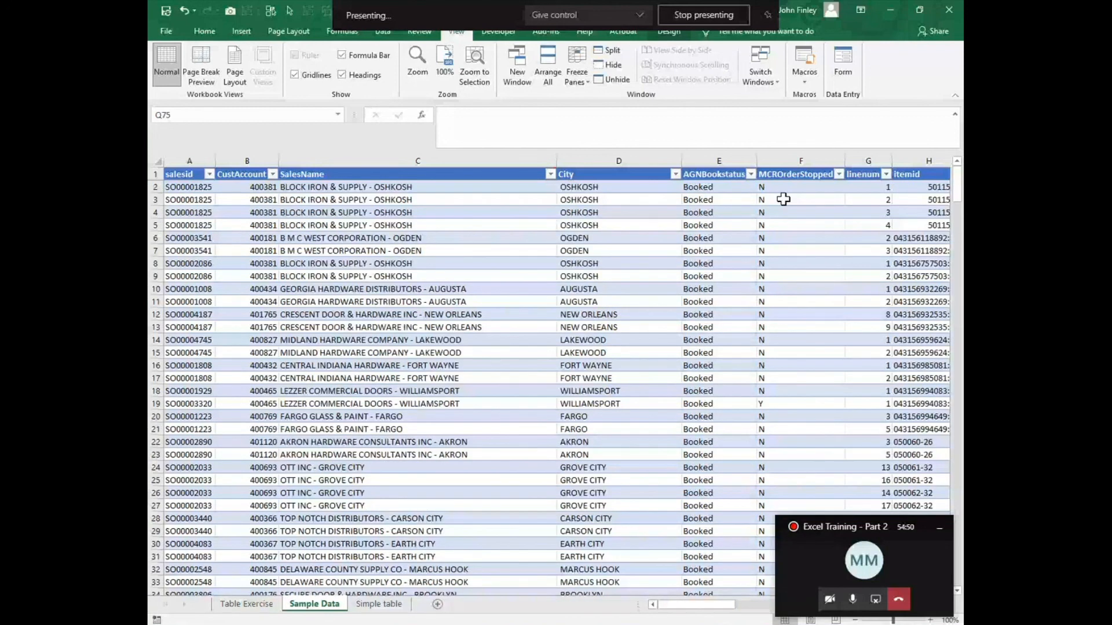
Step: Unfreeze the panes on the Sample Data sheet
click(577, 73)
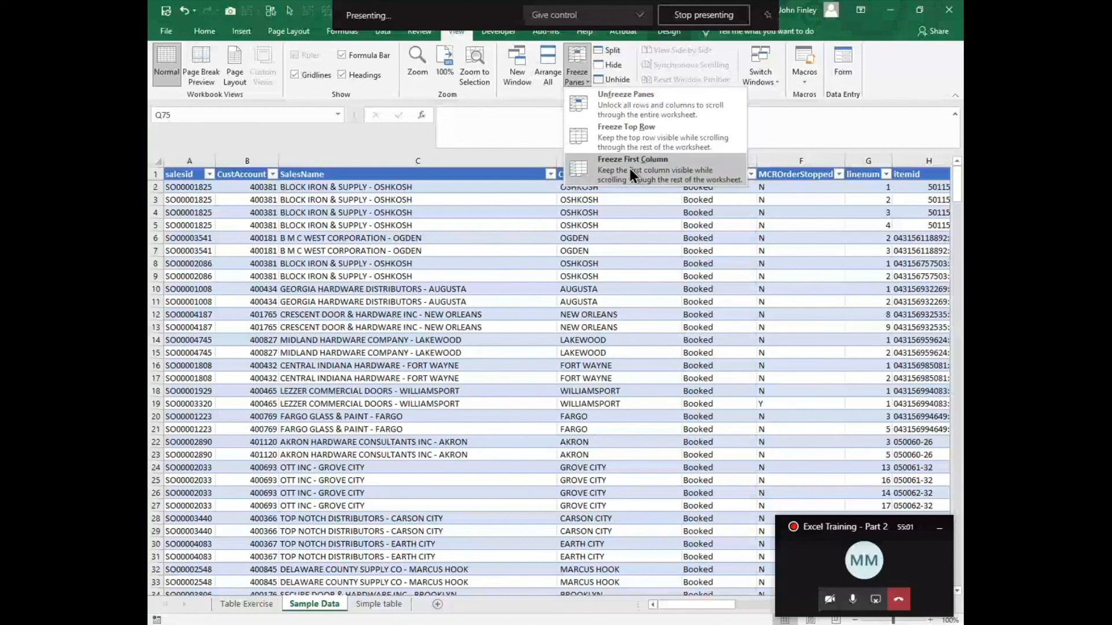
click(617, 107)
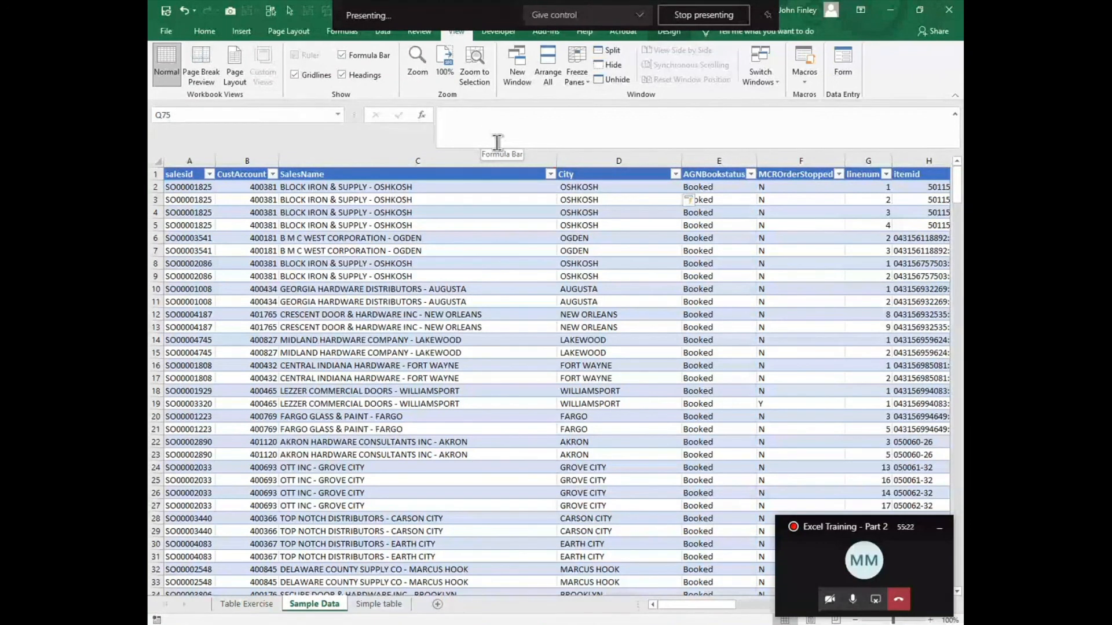
Step: Change the number of characters returned by the City column's MID formula in D2 to 256
click(580, 192)
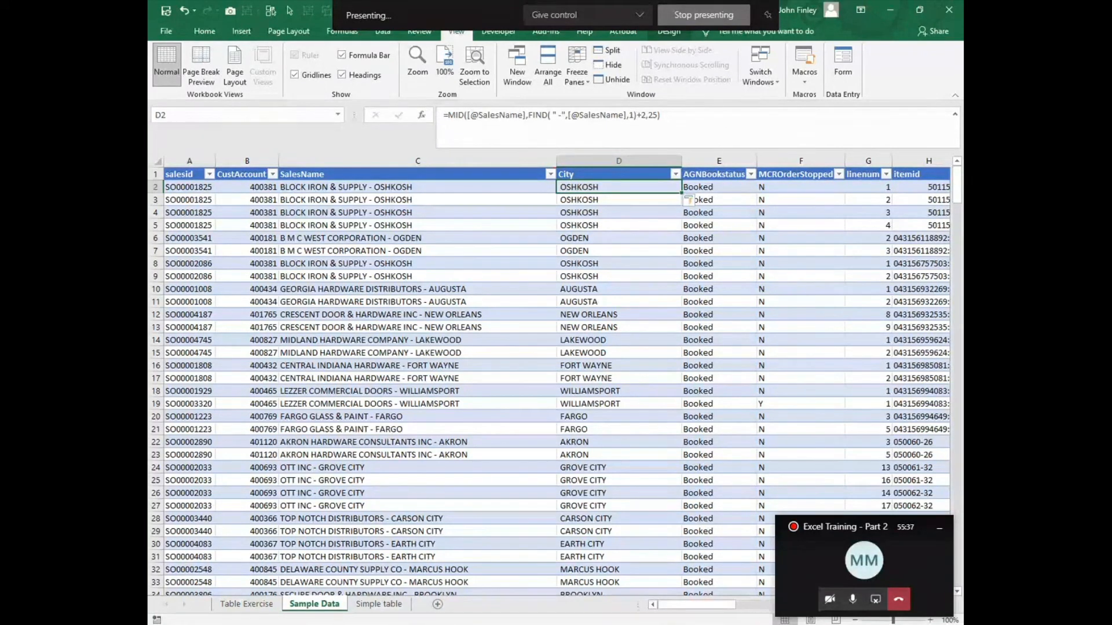
mouse_move(663, 624)
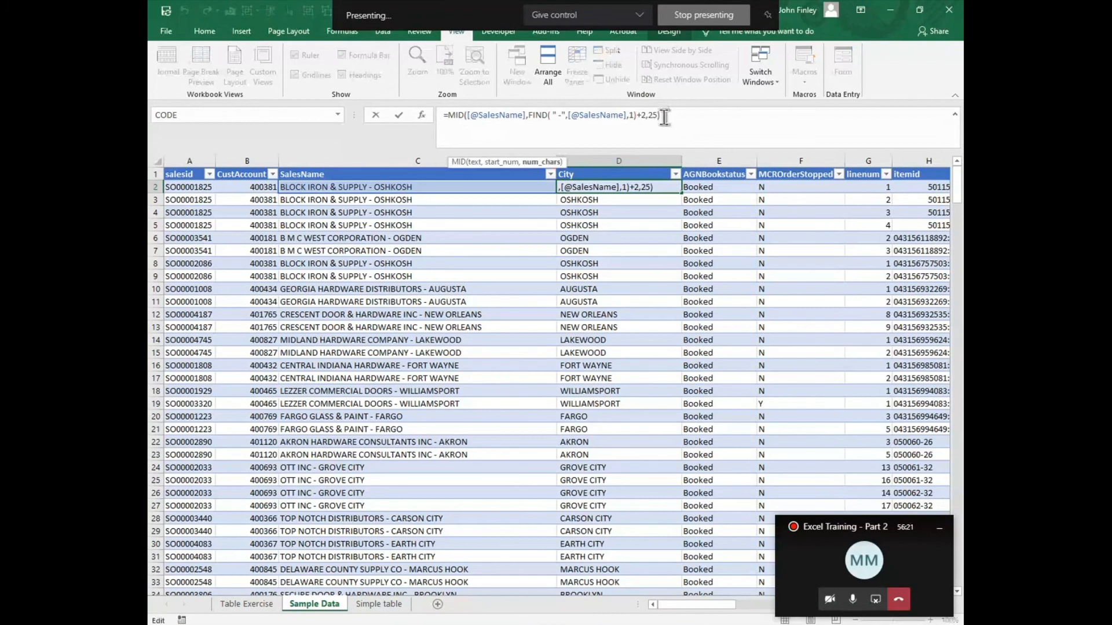
text(6)
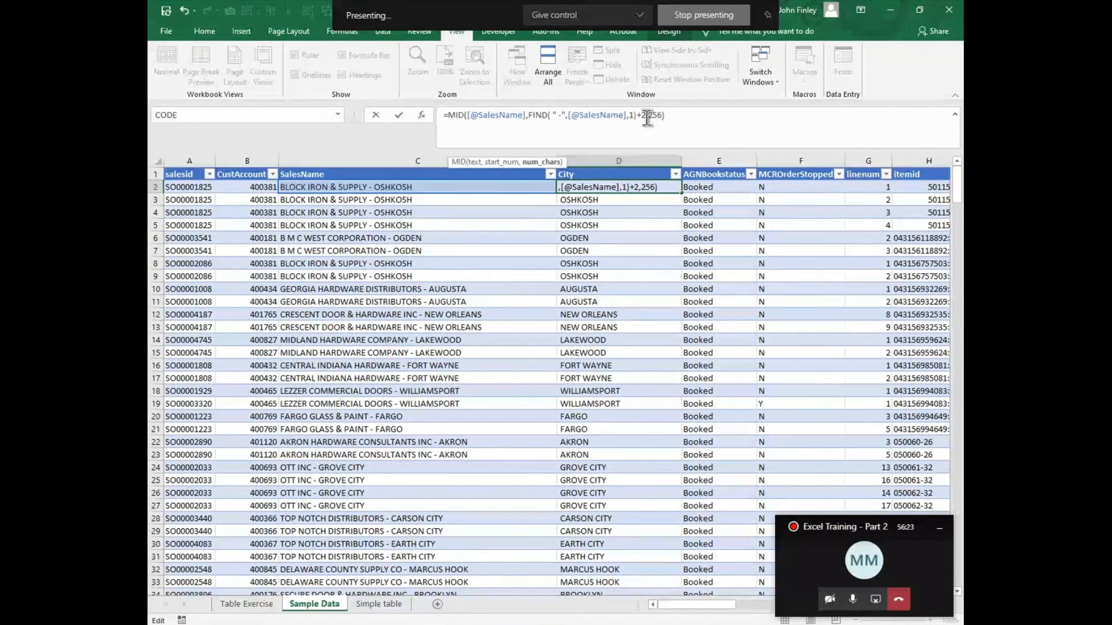
key(Return)
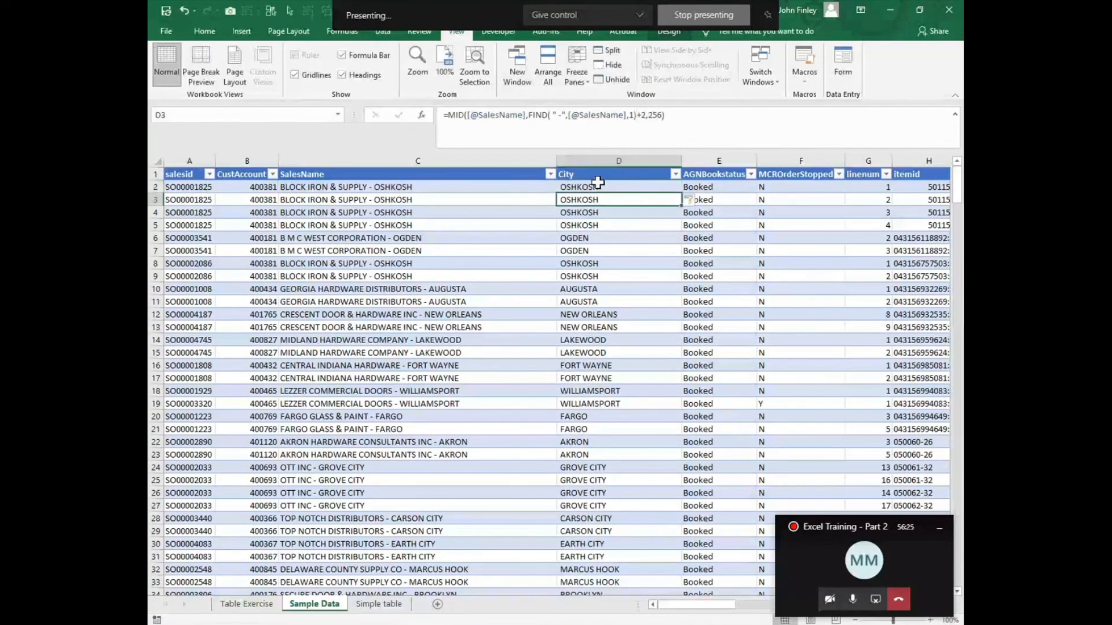
click(596, 184)
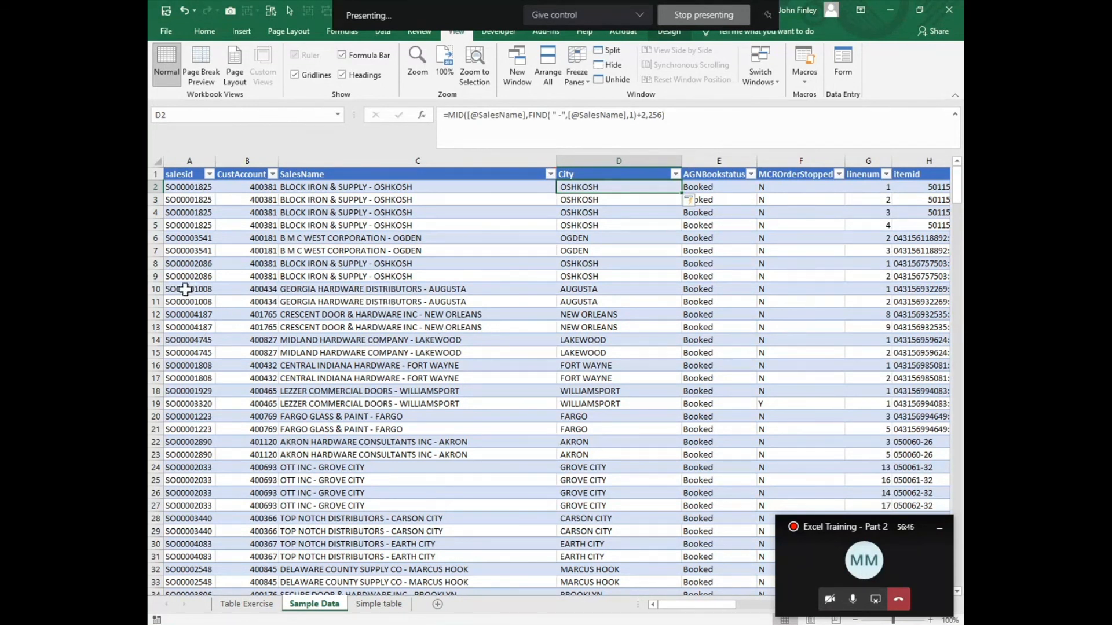
Step: Copy the salesid value from A15 on the Sample Data sheet into cell A18 of the Table Exercise sheet
scroll(186, 295, down, 1)
click(191, 315)
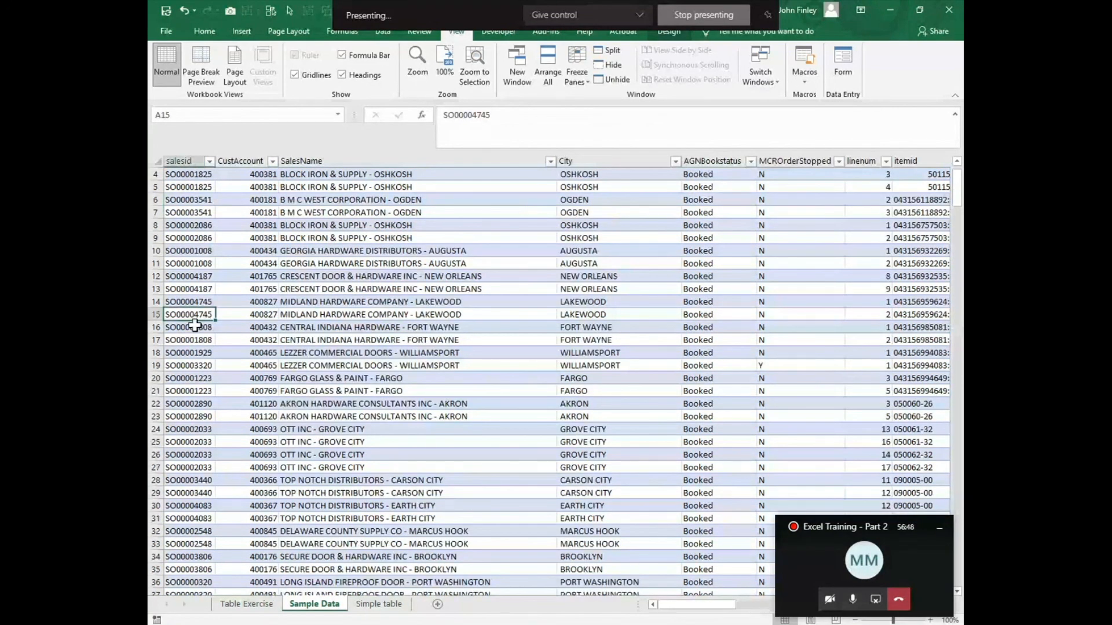
key(ctrl+c)
key(ctrl+Page_Up)
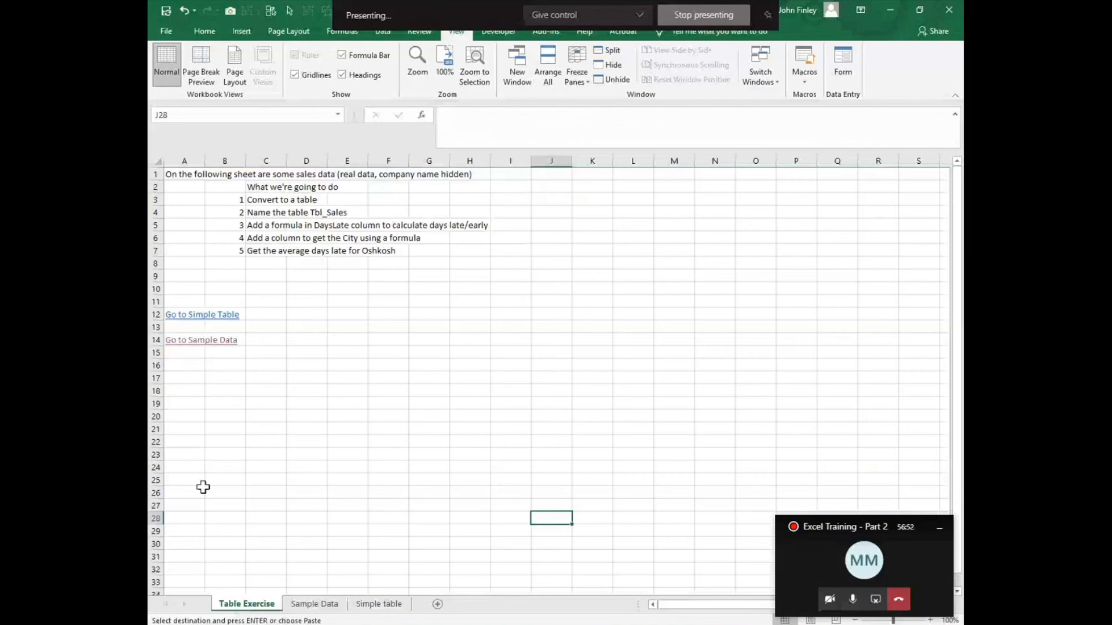
click(182, 391)
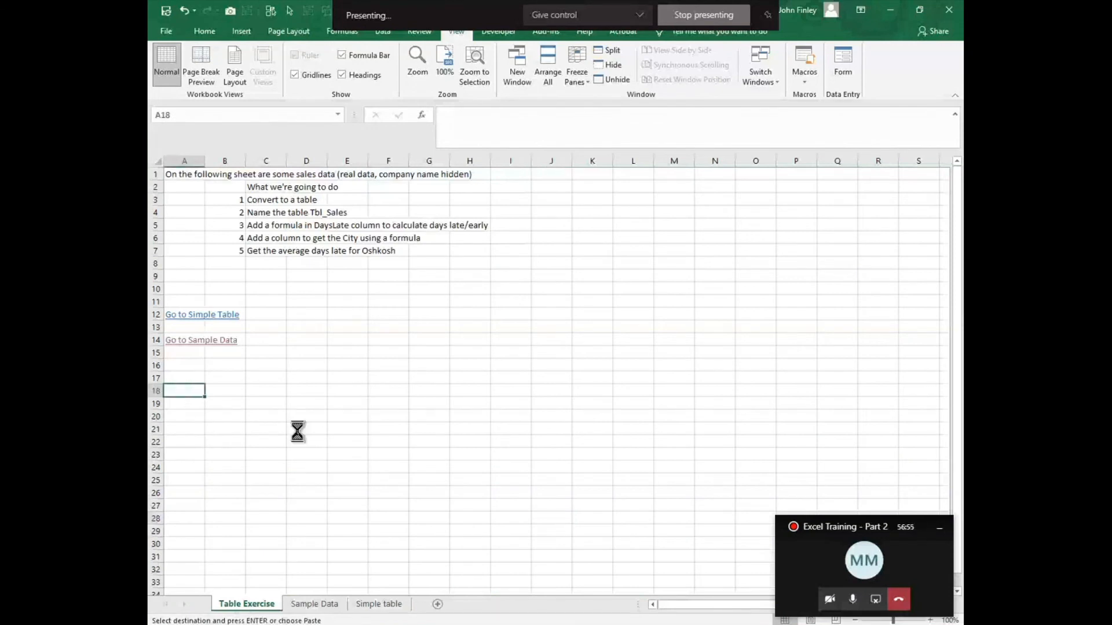
key(ctrl+v)
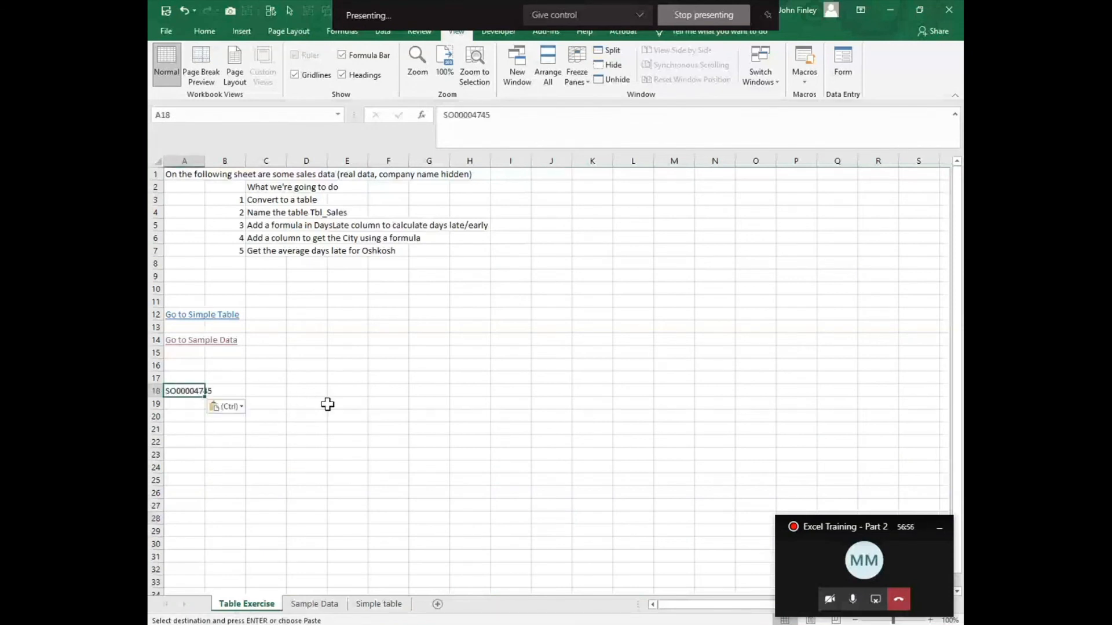
Step: Enter the formula =MID(A18,7,2) in cell C18 to extract two characters starting at the seventh
click(264, 393)
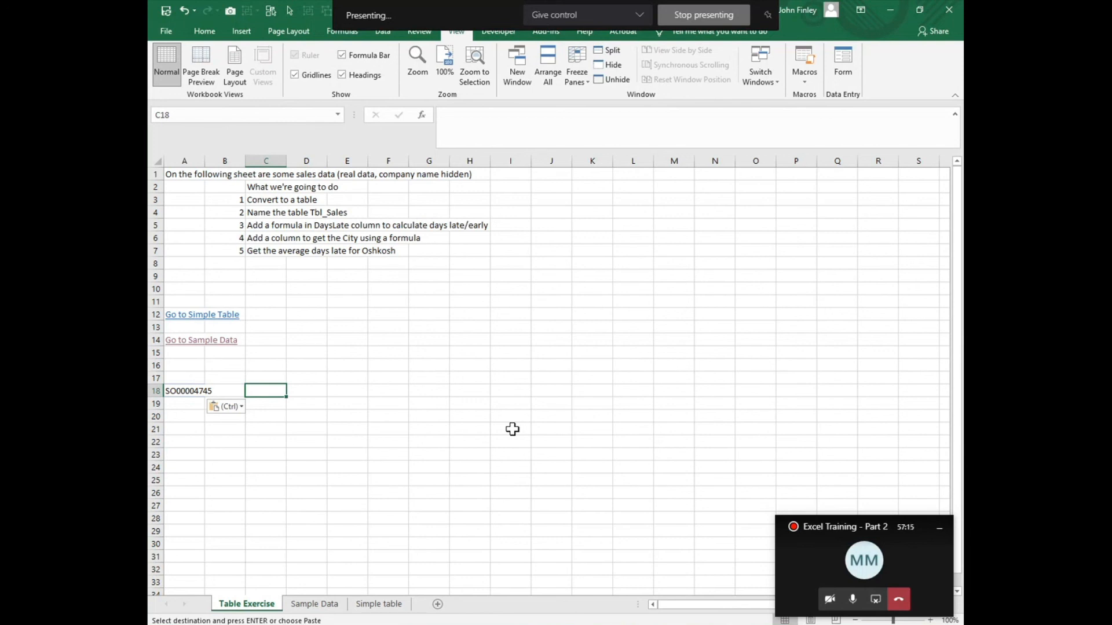
text(=xl)
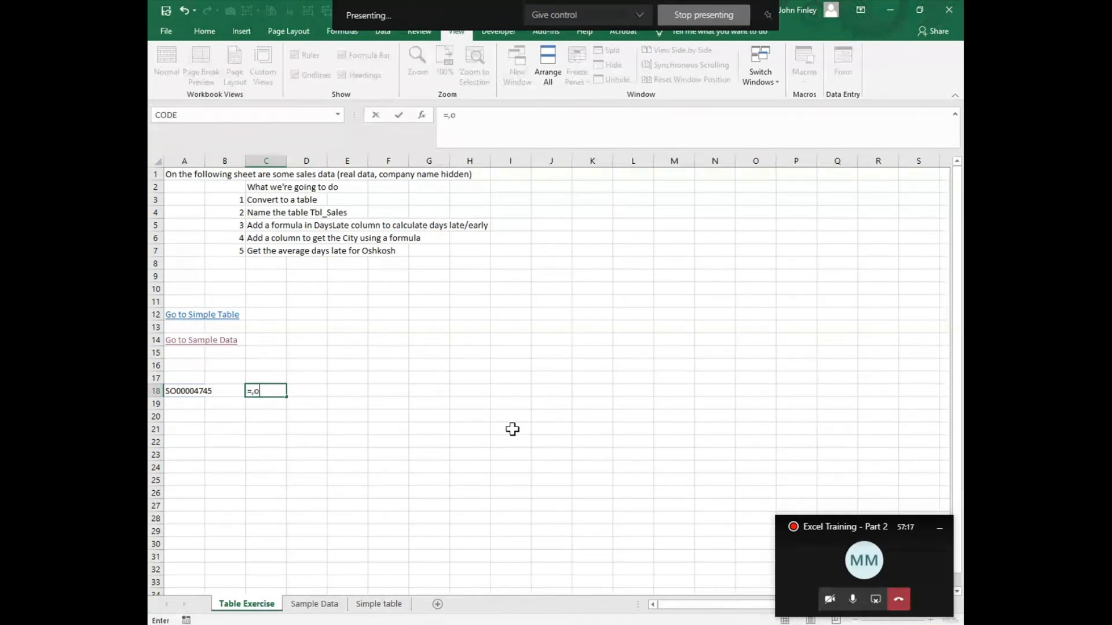
key(BackSpace)
key(BackSpace)
text(mid()
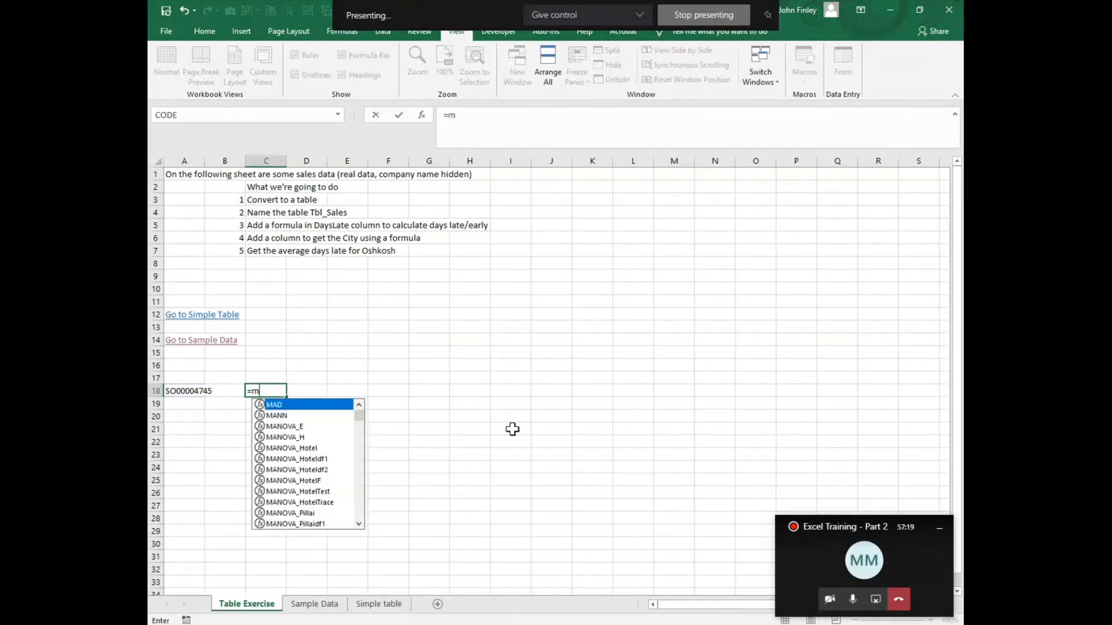
key(Left)
key(Left)
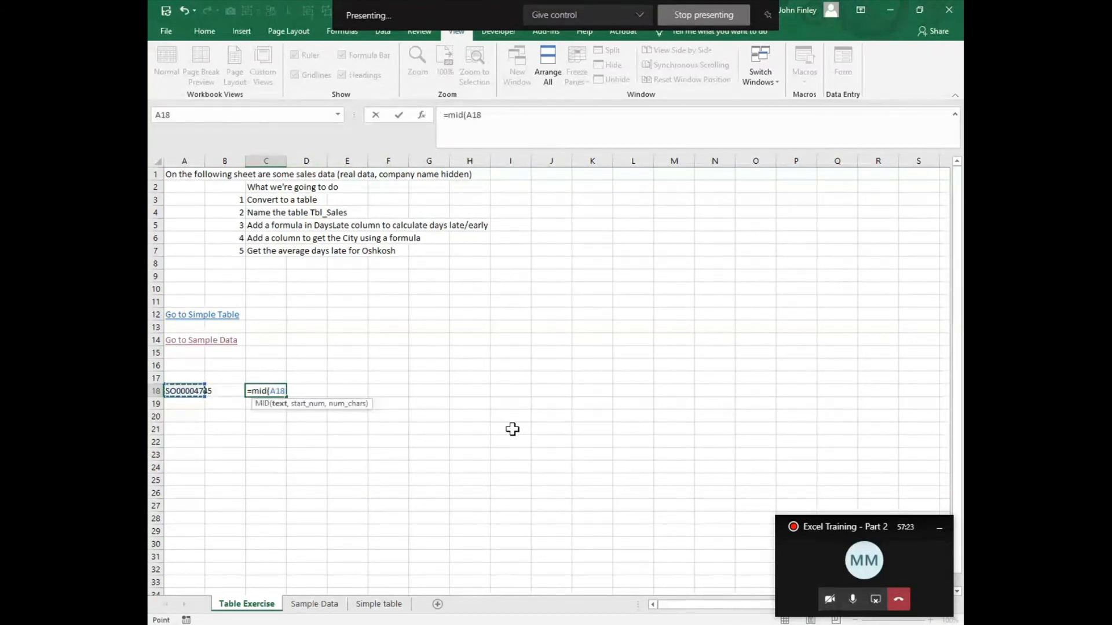
text(,)
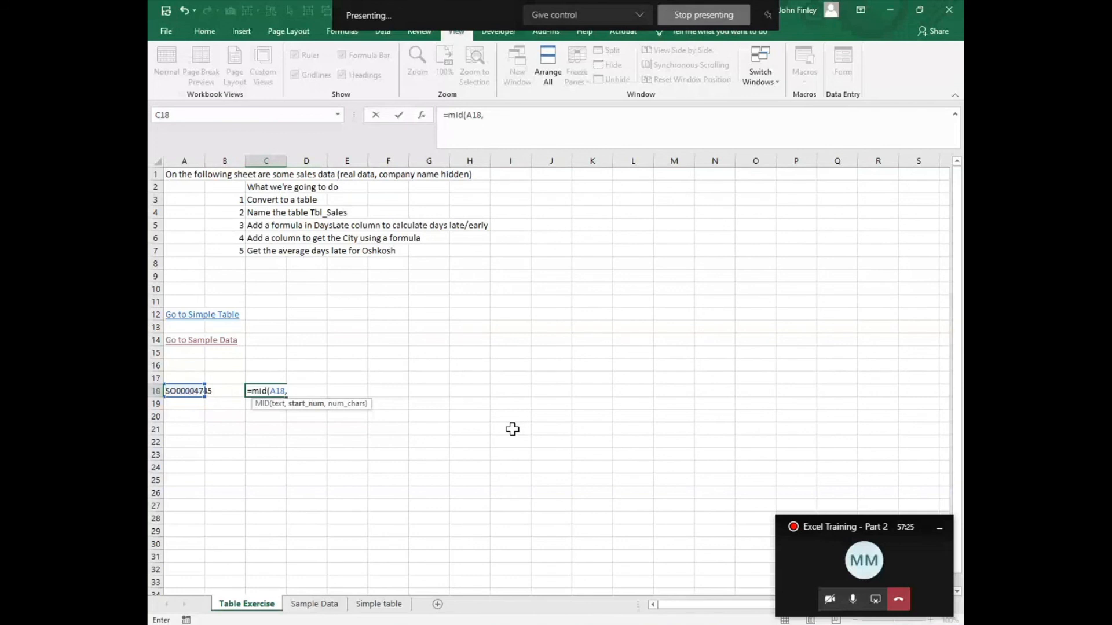
text(7,2))
key(Return)
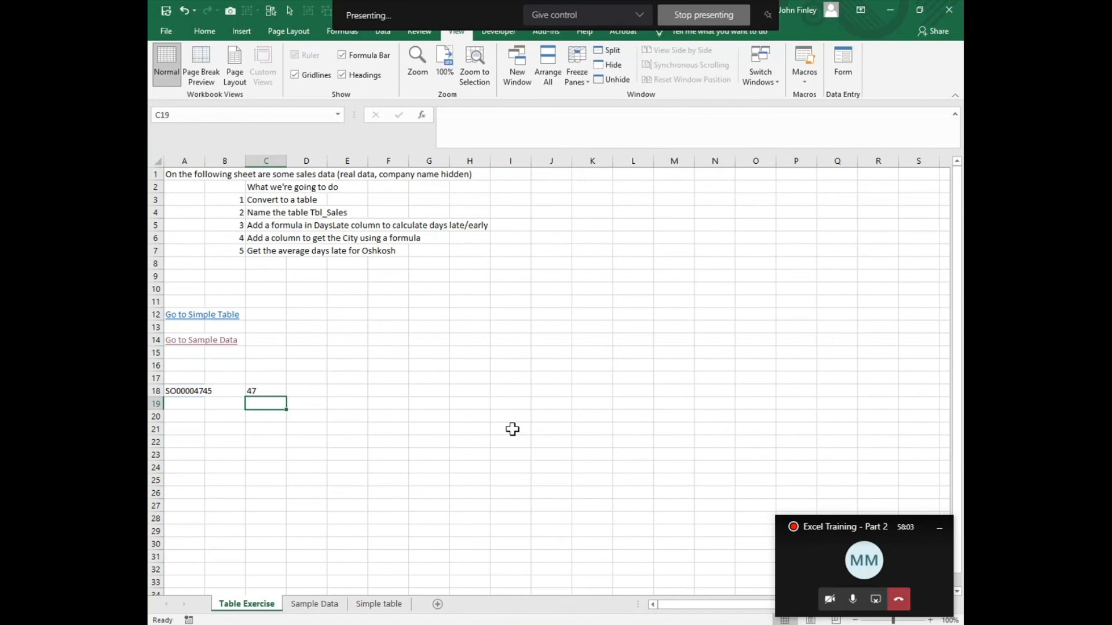
Step: Review the function arguments of the MID formula in cell C18 without changing them
key(Up)
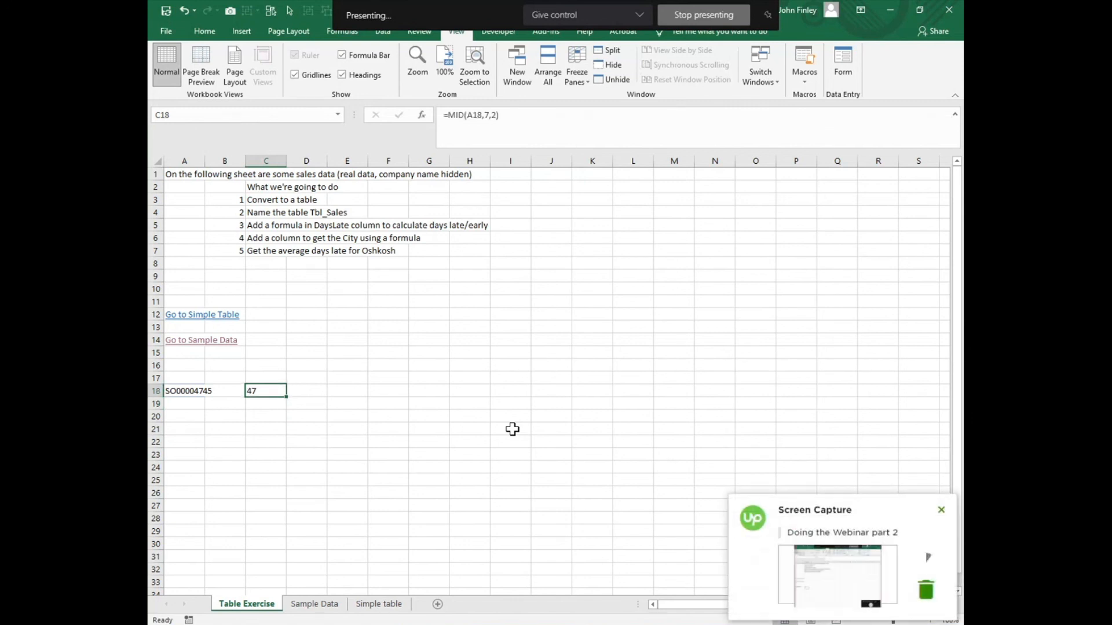
click(421, 116)
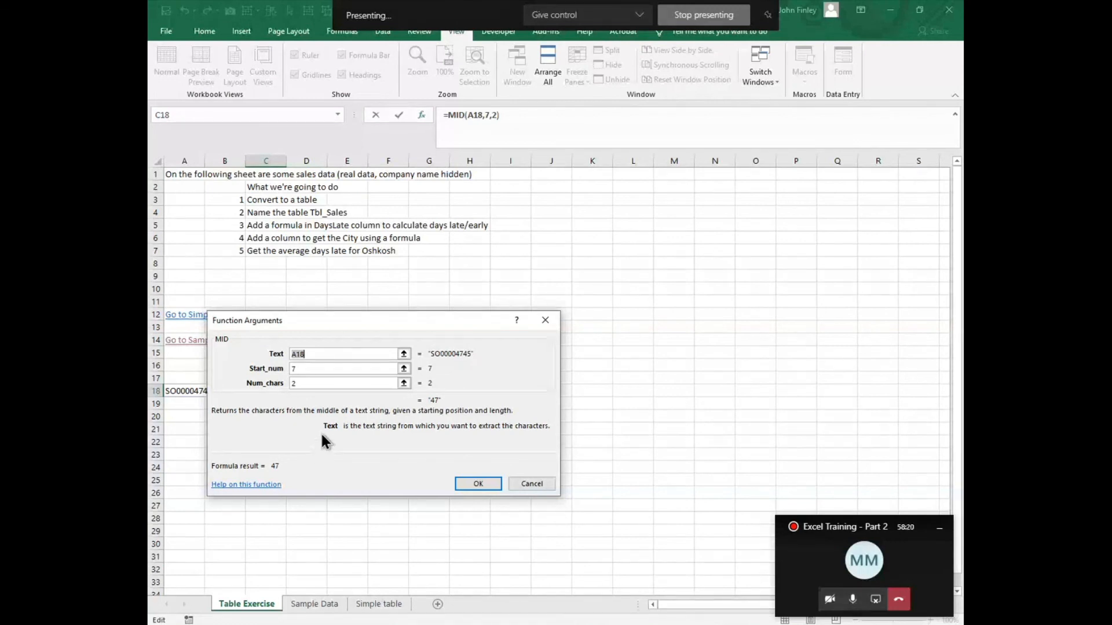
click(528, 484)
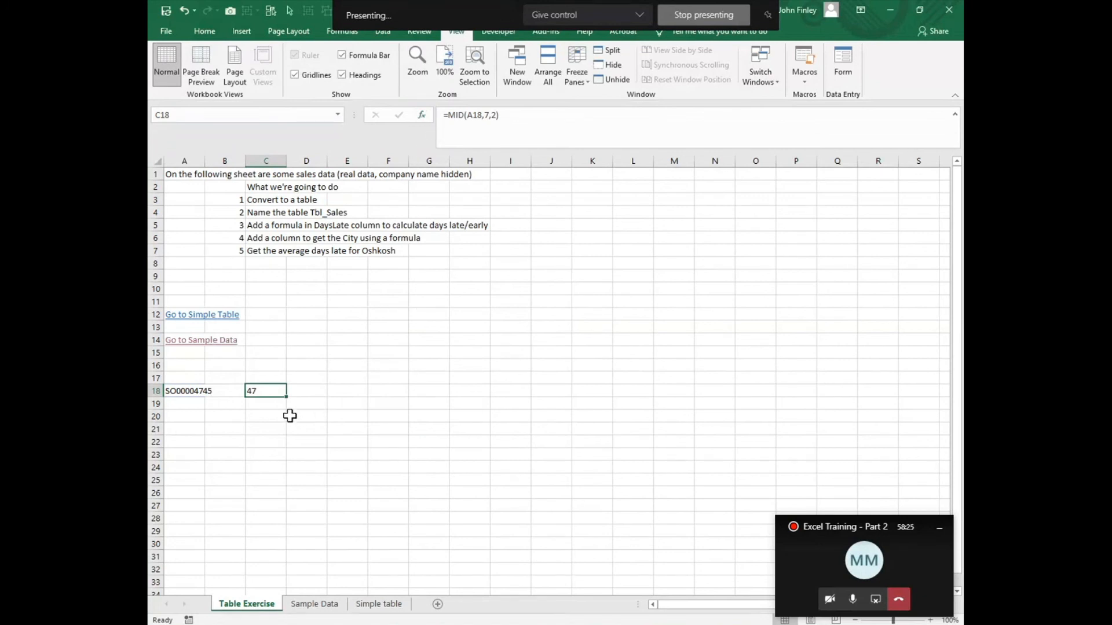
Step: Enter the formula =RIGHT(A18,4) in cell D18 to extract the last four characters
click(322, 392)
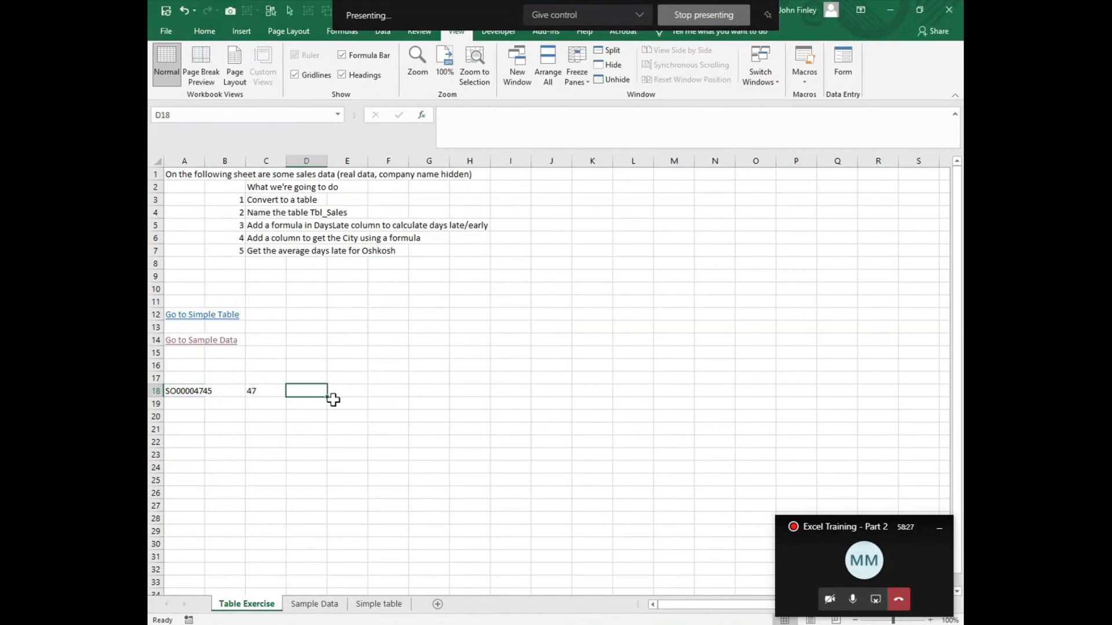
text(=rignt)
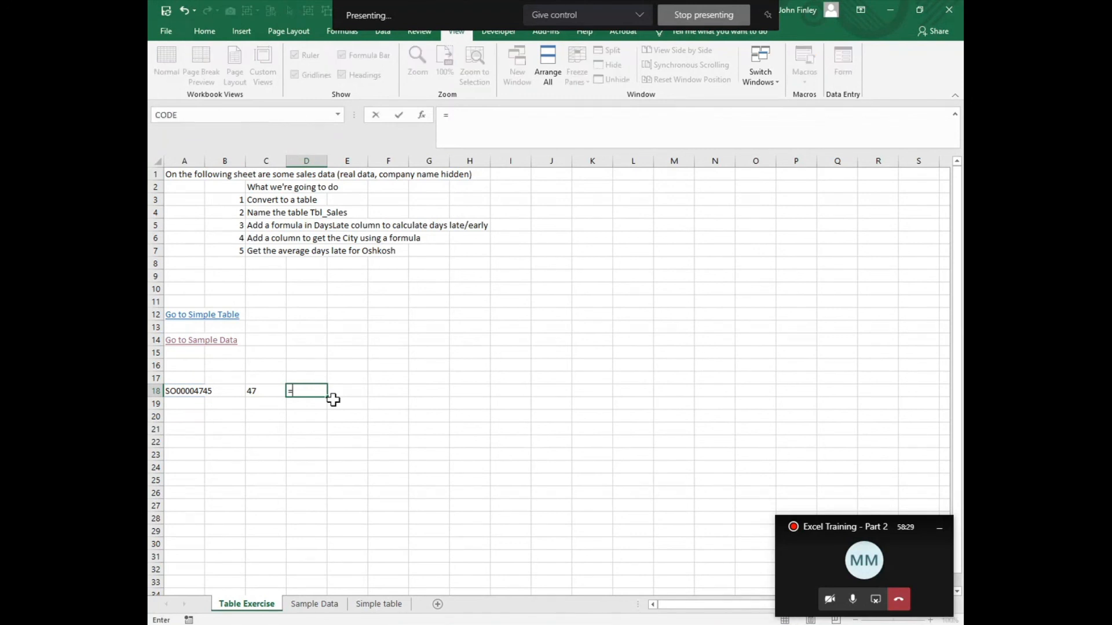
key(BackSpace)
key(BackSpace)
key(BackSpace)
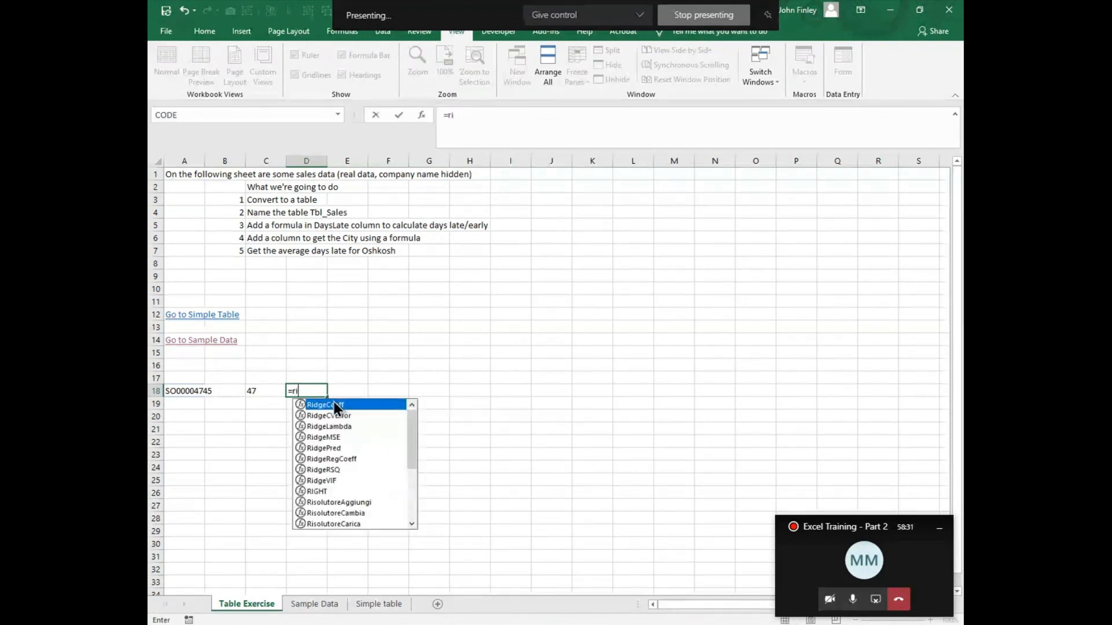
text(ght()
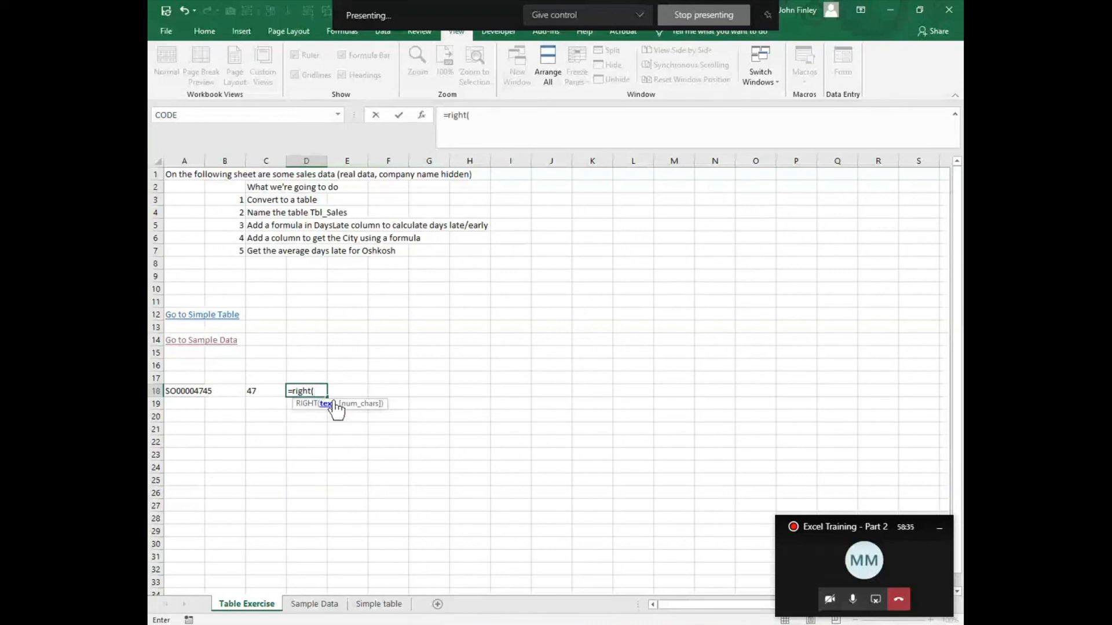
key(Left)
key(Left)
key(Left)
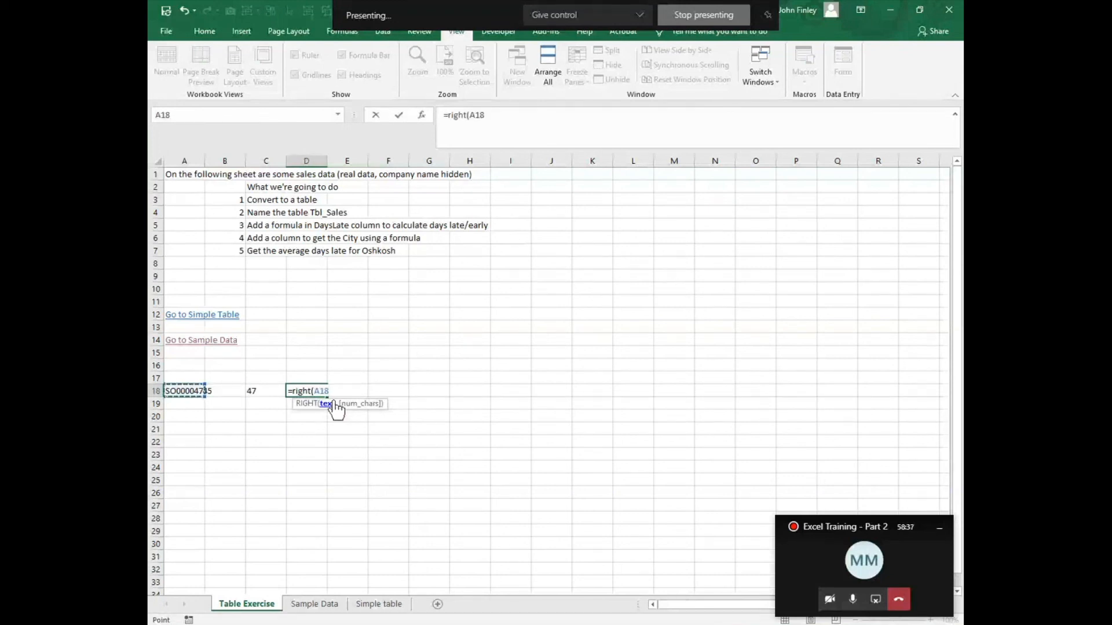
text(,4)
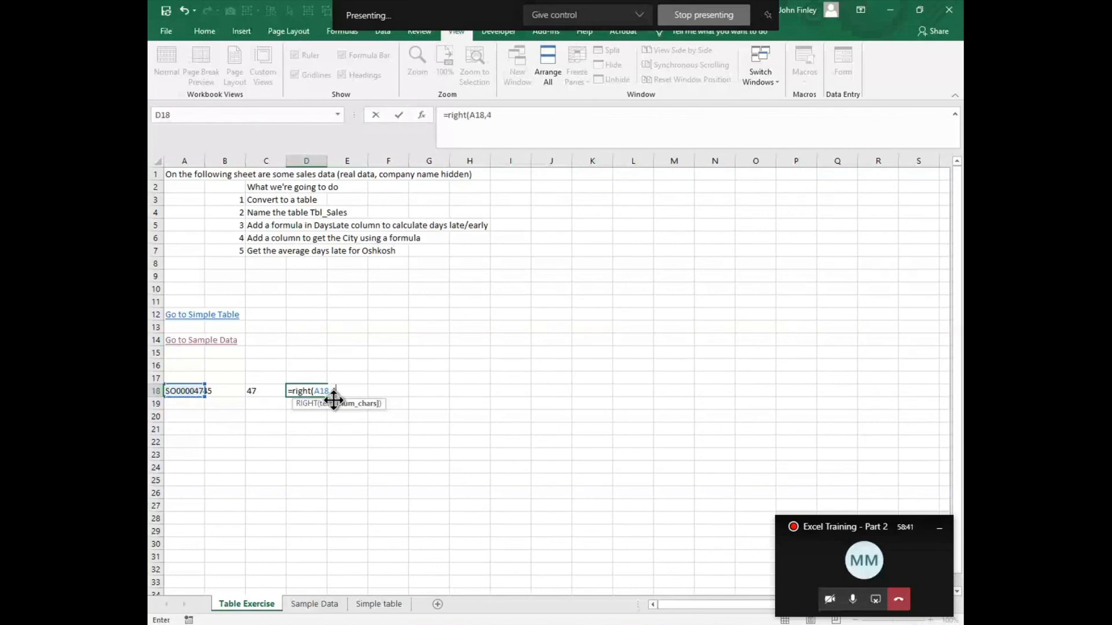
key(Return)
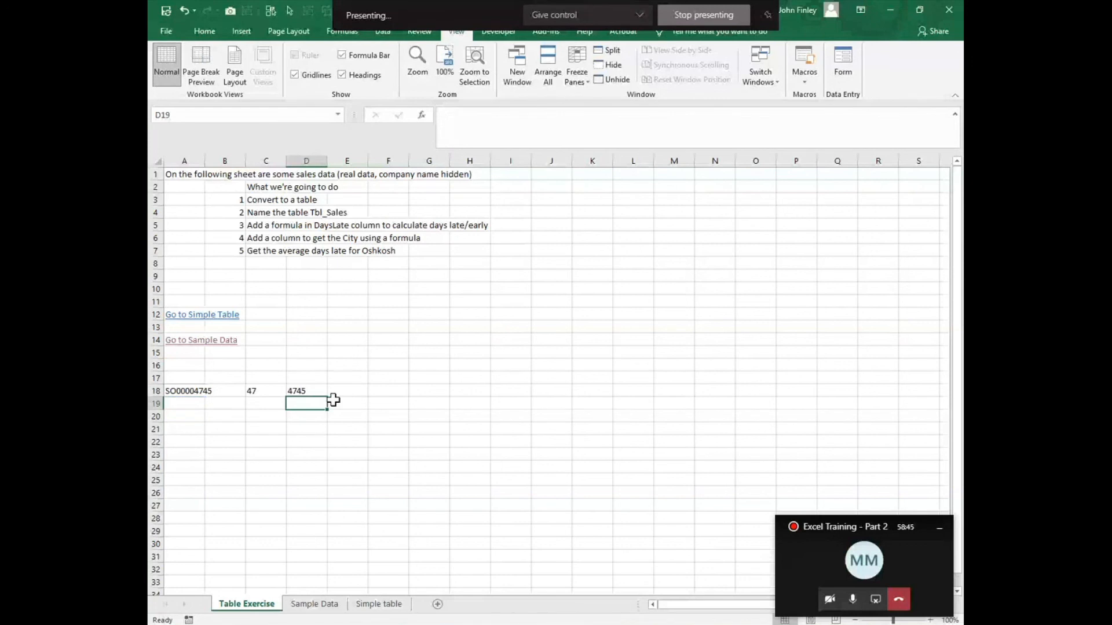
Step: Enter the formula =LEFT(A18,2) in cell E18 to extract the first two characters
key(Up)
key(Right)
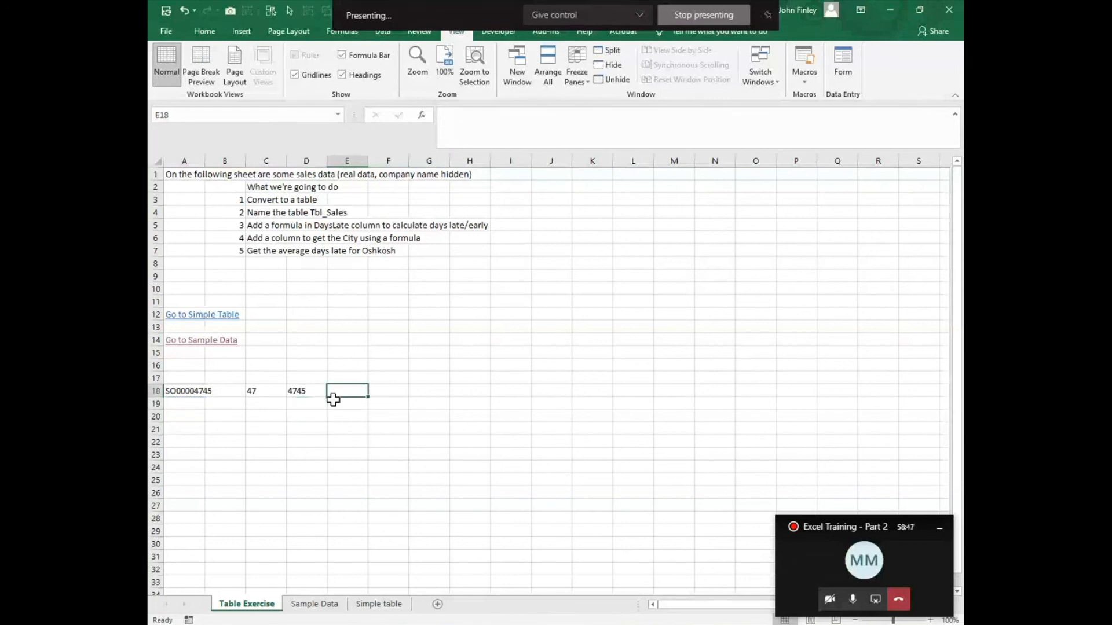
text(=left)
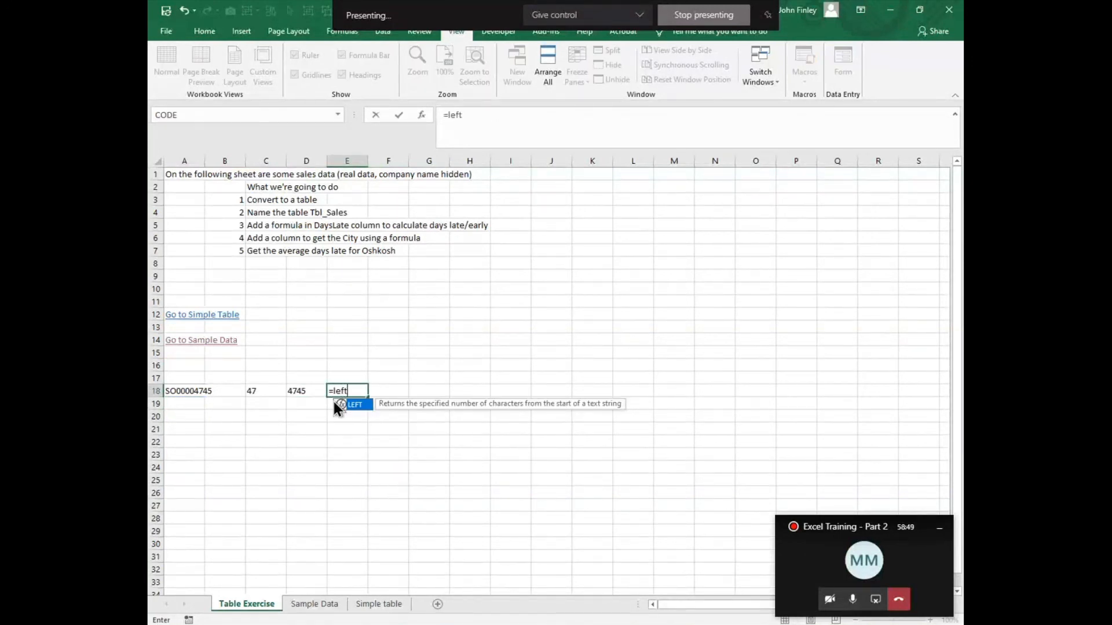
text(()
key(Left)
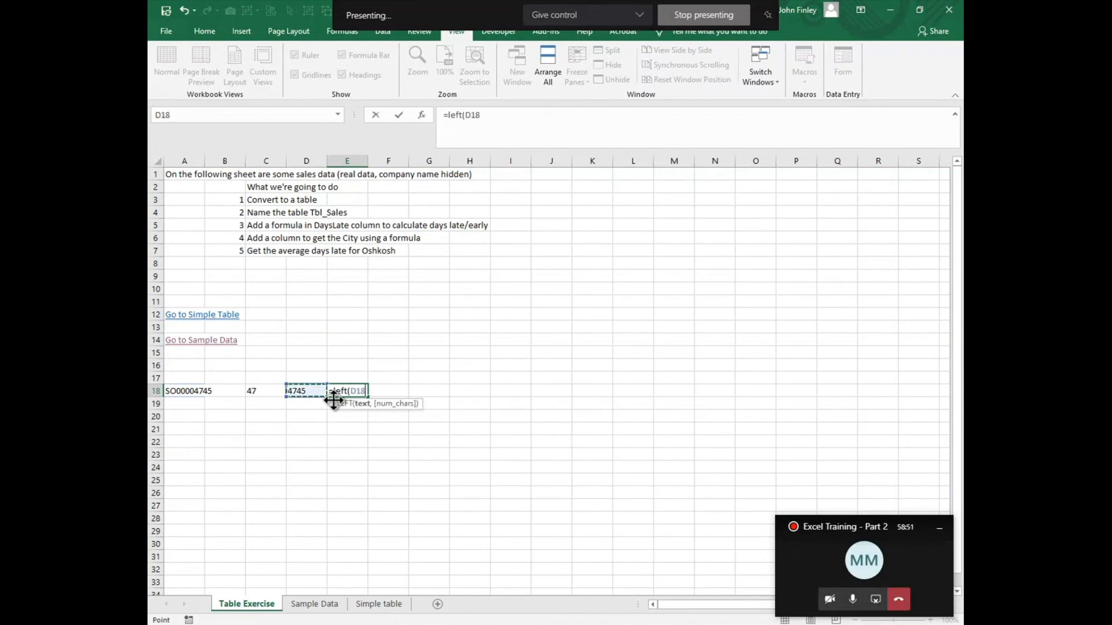
key(Left)
key(Left)
key(Left)
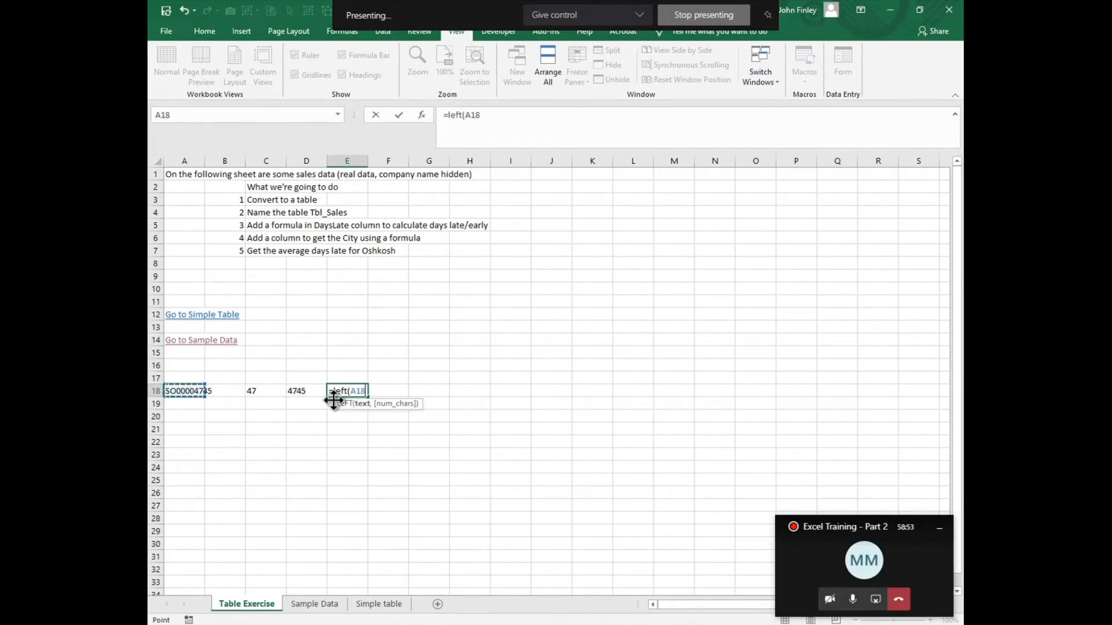
text(,2)
key(Return)
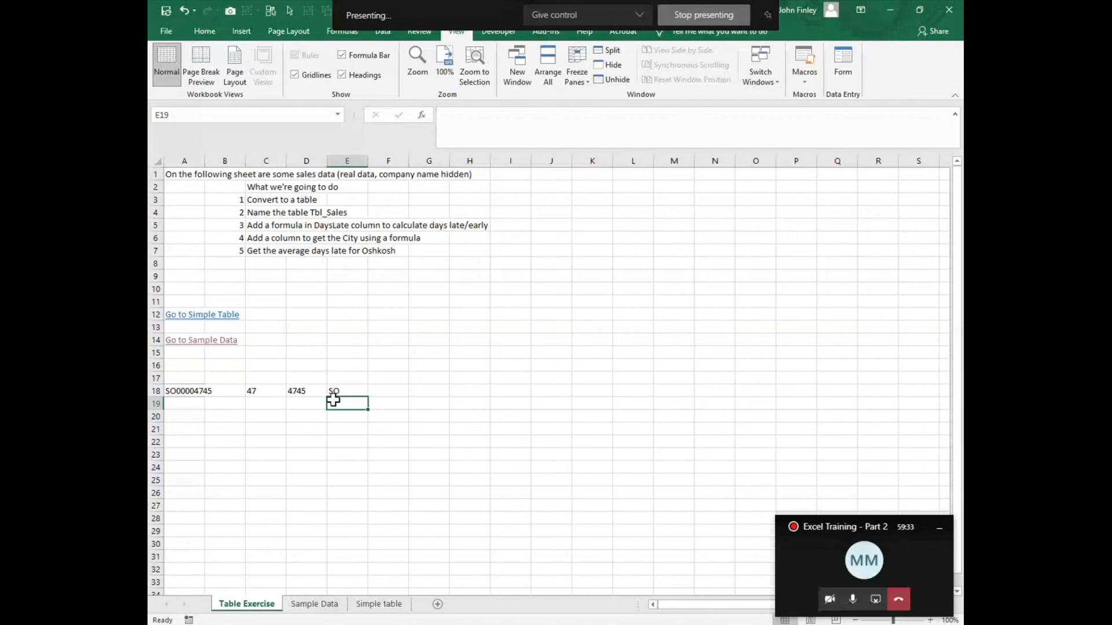
Step: Freeze the panes at cell B2 on the Sample Data sheet, locking the header row and the salesid column
click(312, 604)
scroll(236, 385, up, 6)
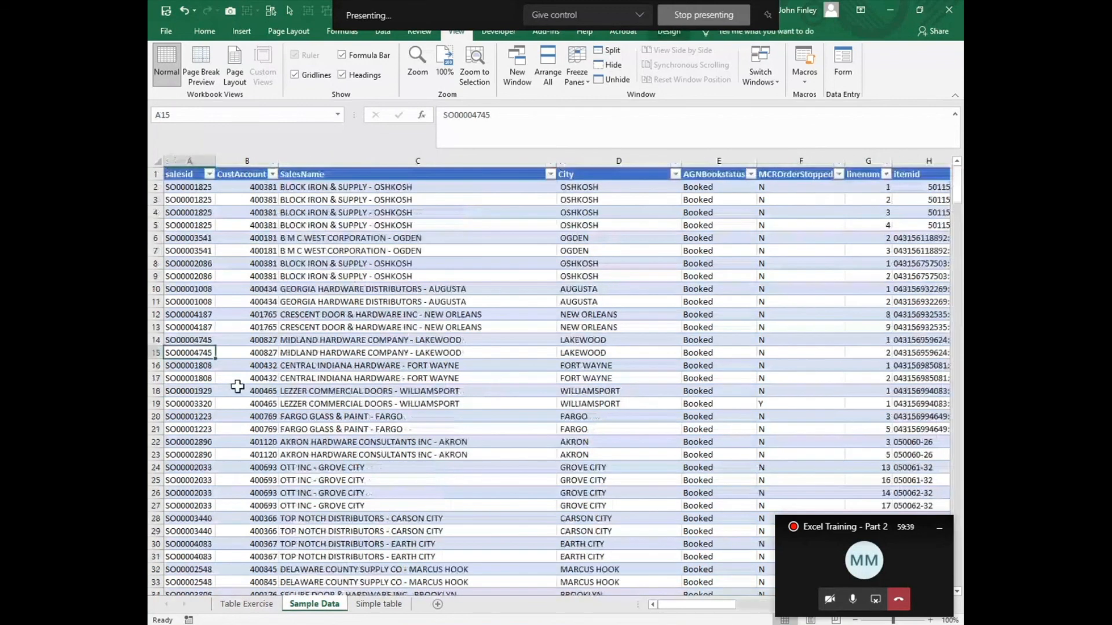
click(229, 188)
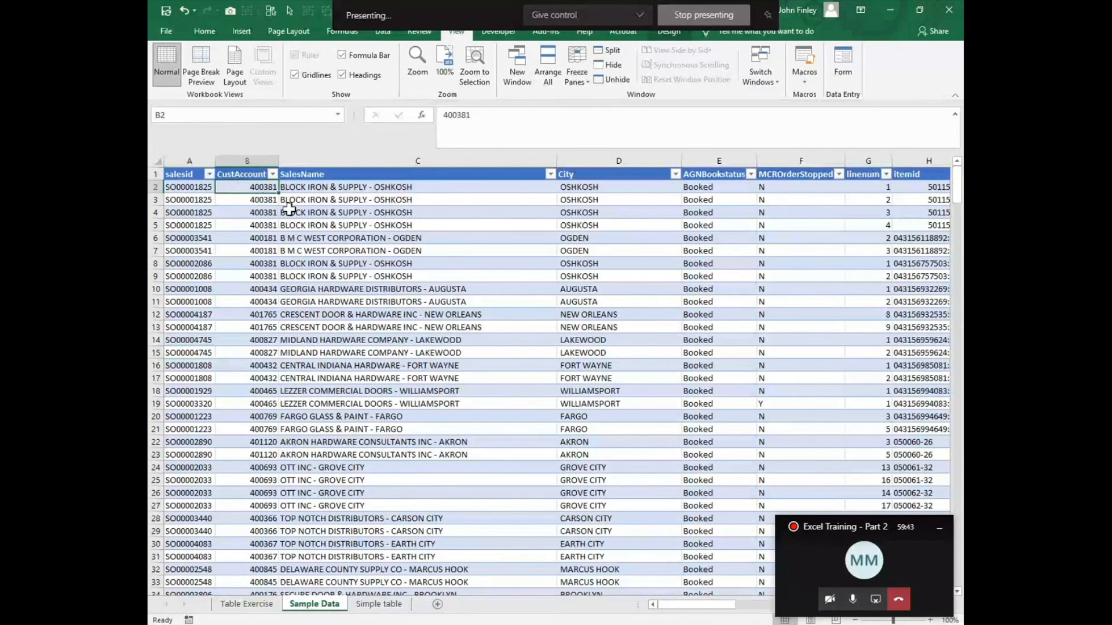
click(582, 80)
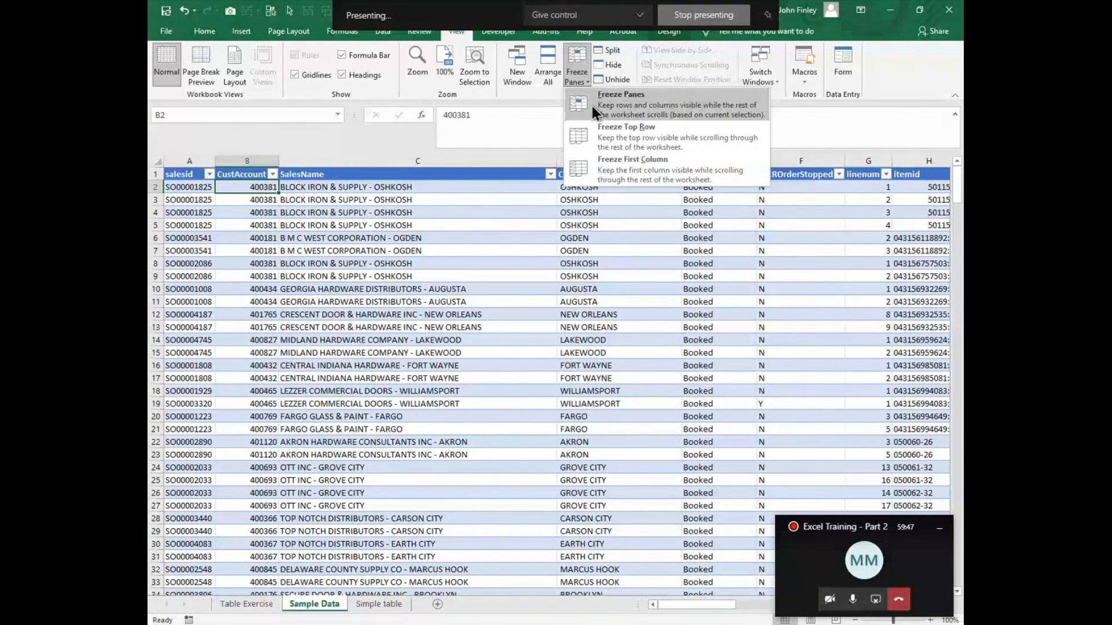
click(592, 106)
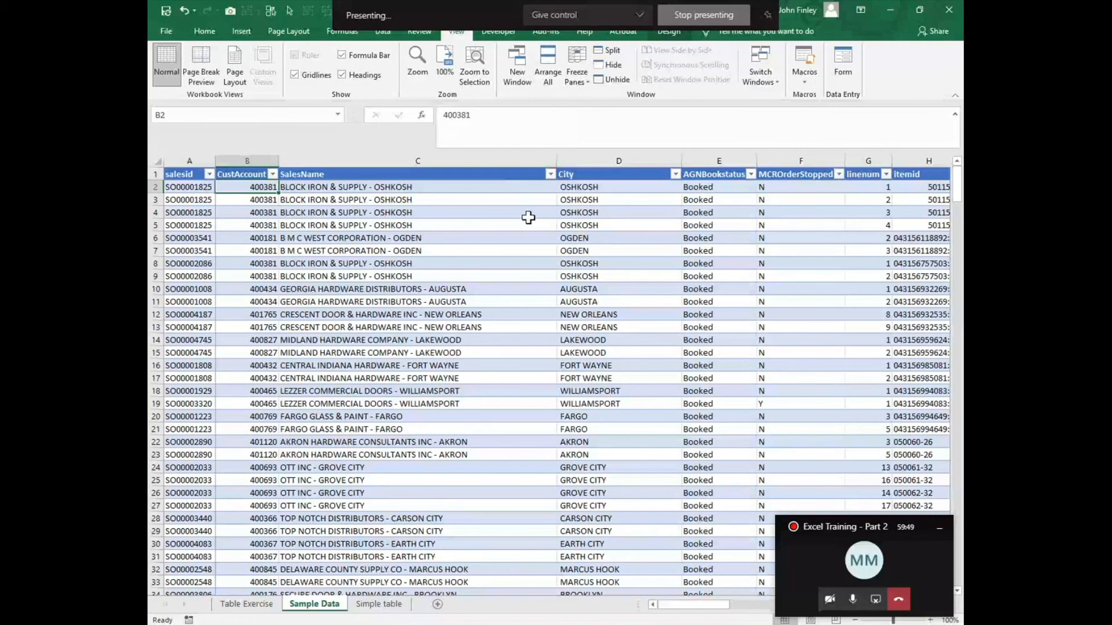
Step: Examine how the frozen header row and salesid column behave while moving across to column U and down the rows
key(Right)
key(Right)
key(Right)
key(Right)
key(Right)
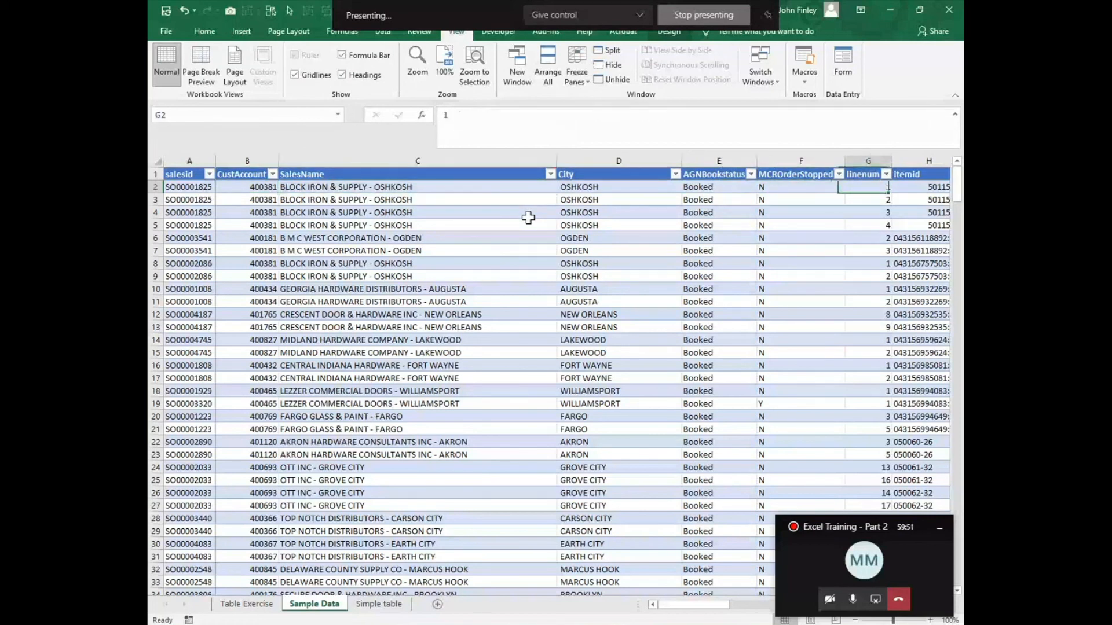
key(ctrl+Right)
key(Down)
key(Down)
key(Down)
key(Down)
key(Down)
key(Down)
key(Down)
key(Down)
key(Down)
key(Down)
key(Down)
key(Down)
key(Down)
key(Down)
key(Down)
key(Down)
key(Down)
key(Down)
key(Down)
key(Down)
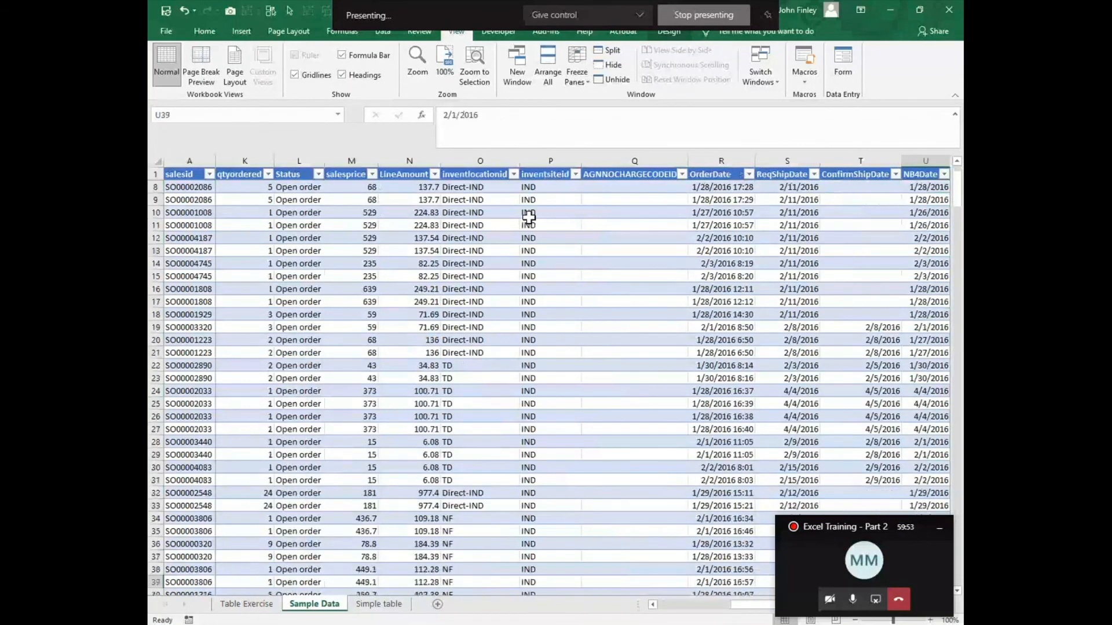
key(Down)
key(Down)
key(Down)
key(Down)
key(Down)
key(Down)
key(Down)
key(Down)
key(Down)
key(Down)
key(Down)
key(Down)
key(Down)
key(Down)
key(Down)
key(Down)
key(Down)
key(Down)
key(Down)
key(Down)
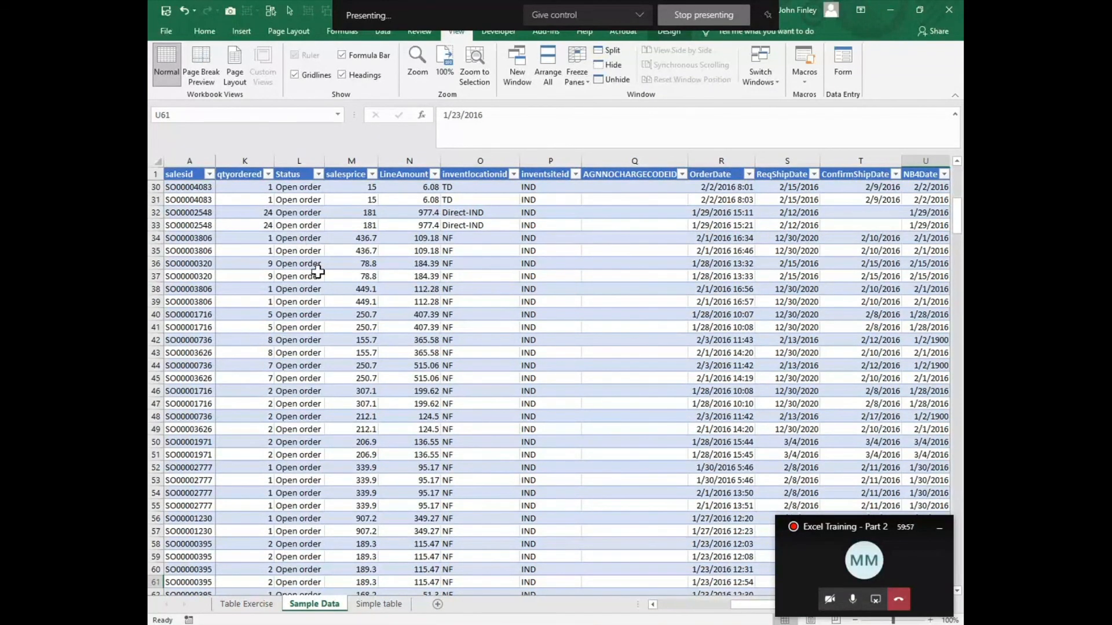
Step: Replace the current freeze with one at cell B3, locking the first two rows and the salesid column
click(579, 70)
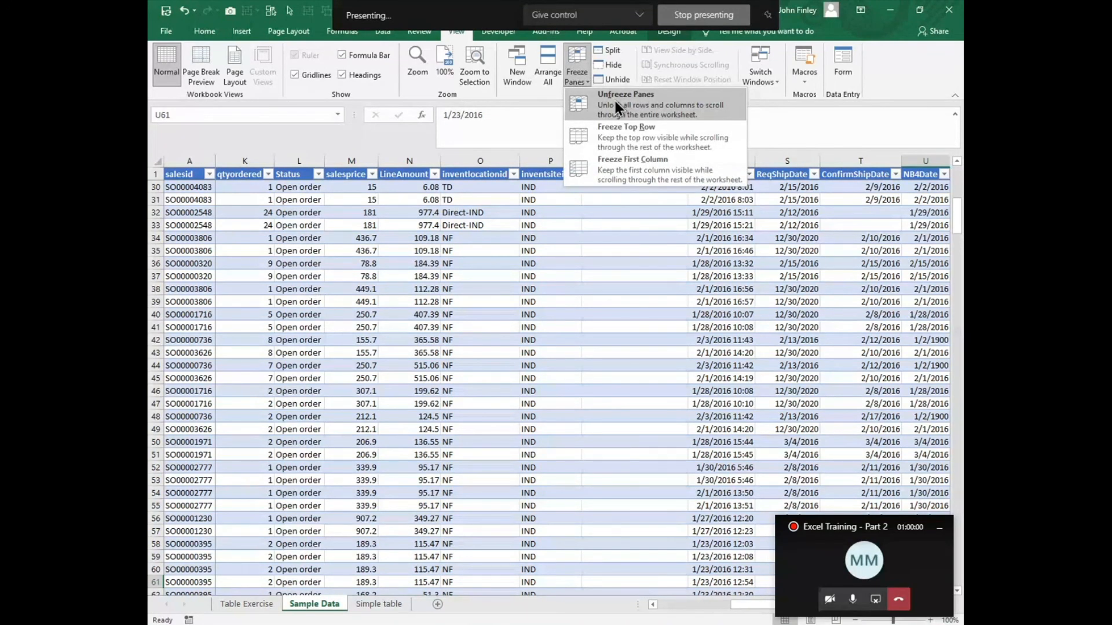
click(615, 101)
click(261, 200)
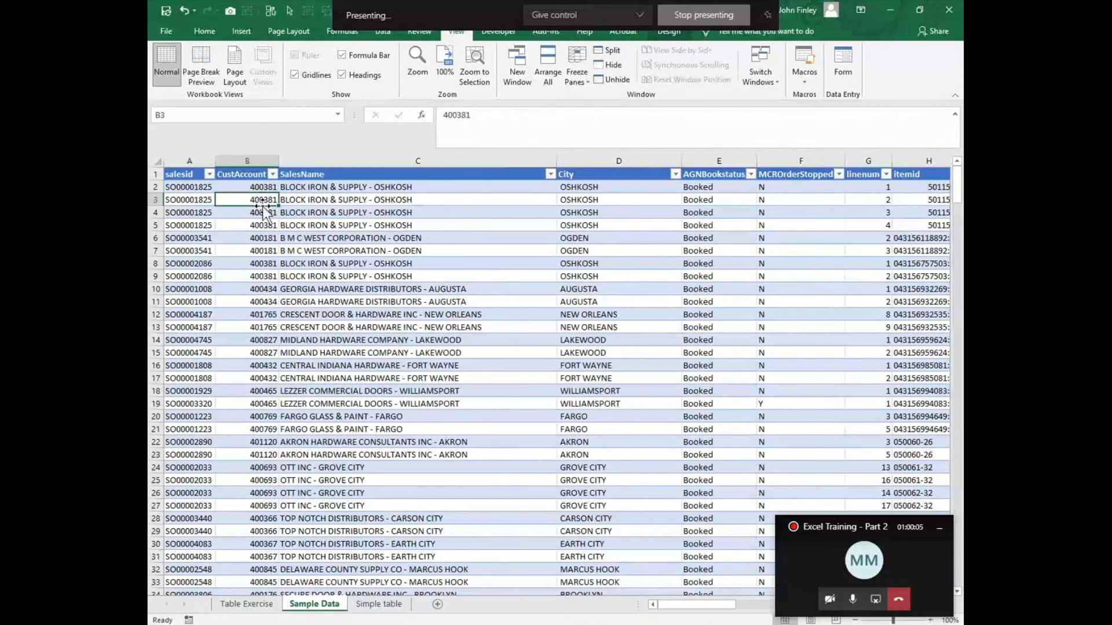
click(577, 69)
click(581, 105)
Step: Unfreeze the two locked rows and the salesid column on the Sample Data sheet
scroll(508, 451, down, 6)
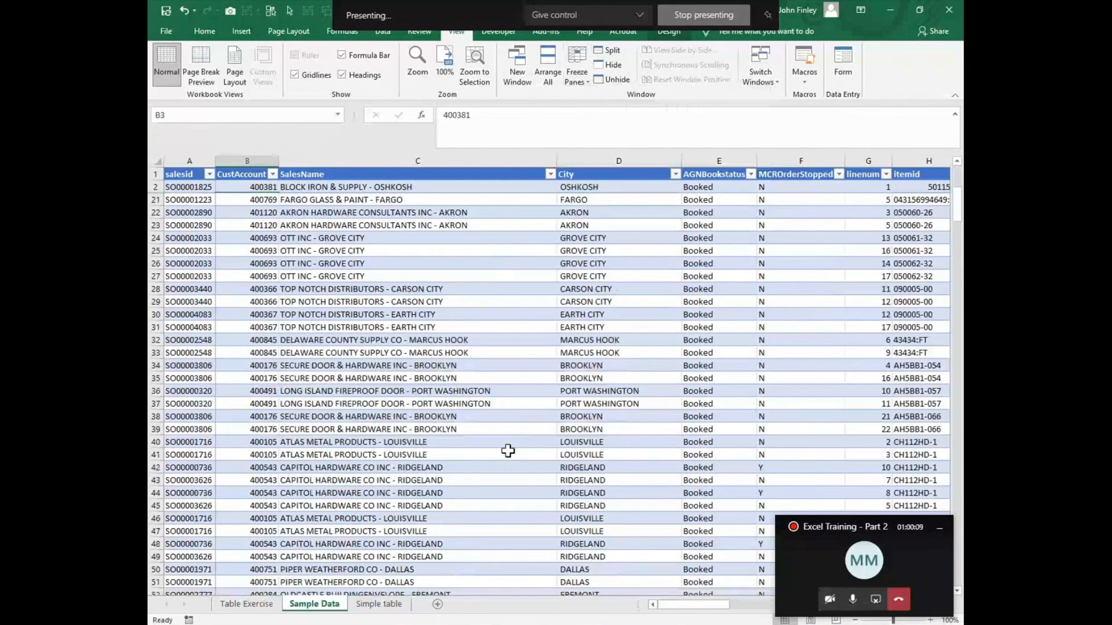
scroll(508, 450, down, 18)
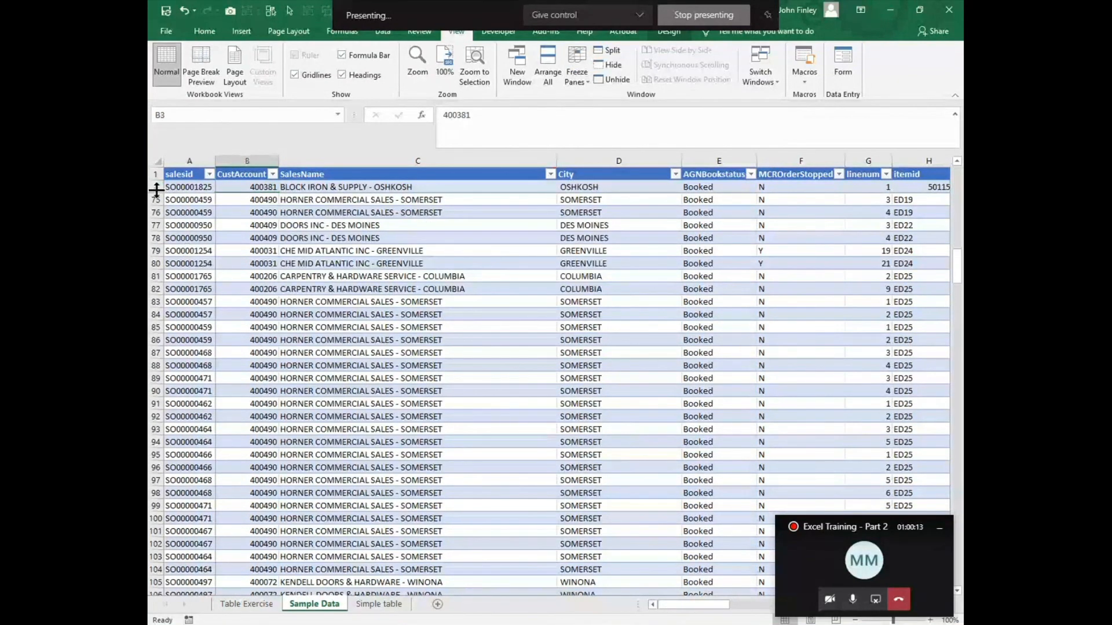
scroll(313, 260, down, 6)
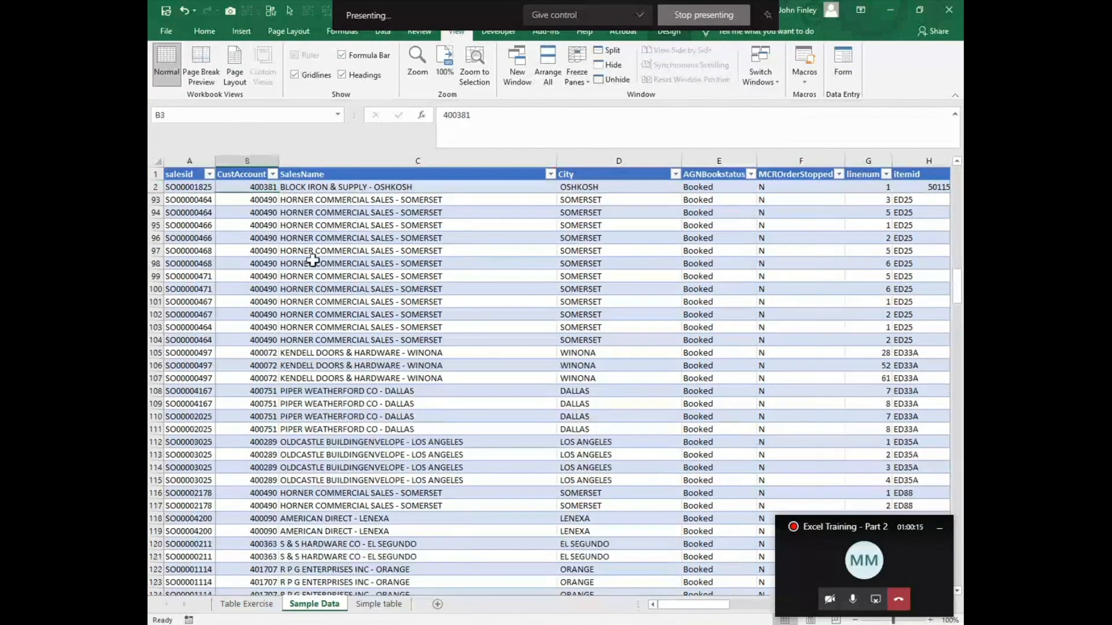
drag(702, 606, 785, 611)
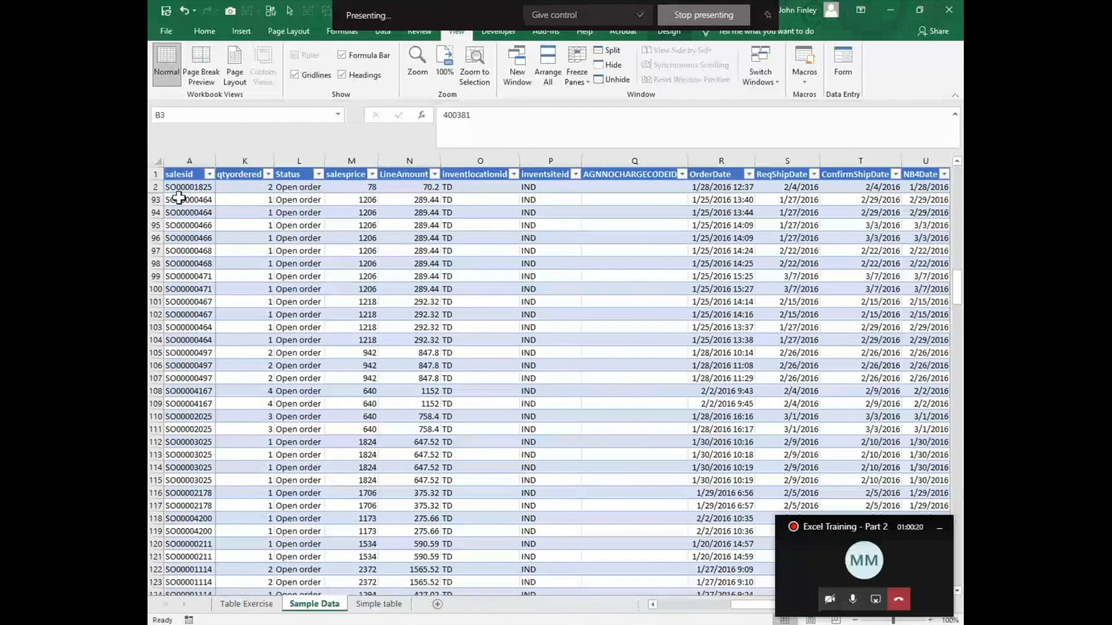
click(571, 66)
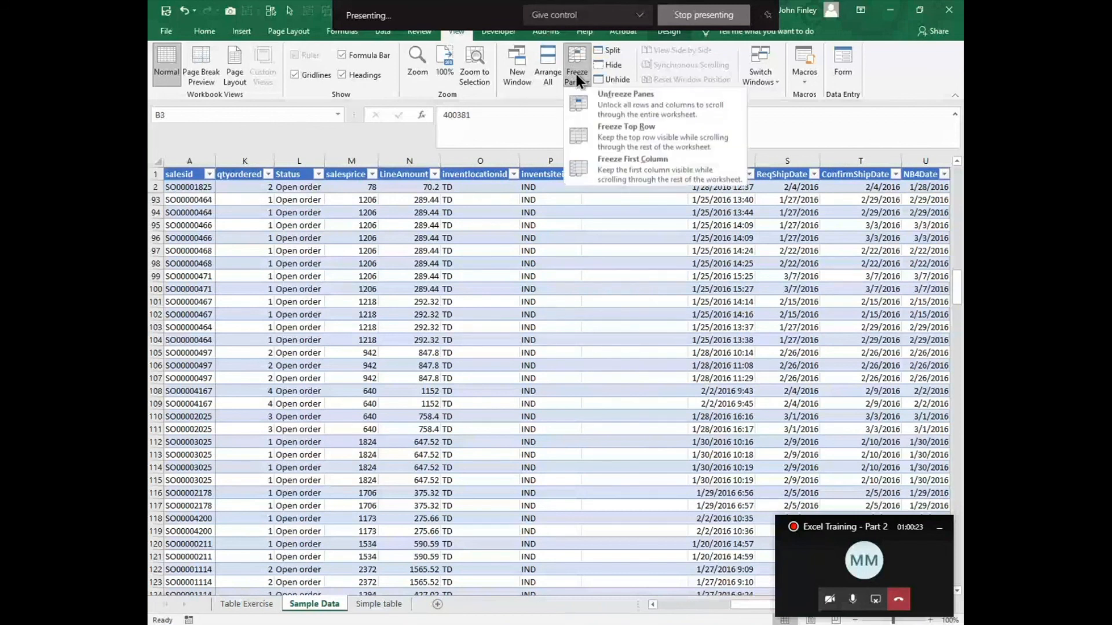
click(610, 111)
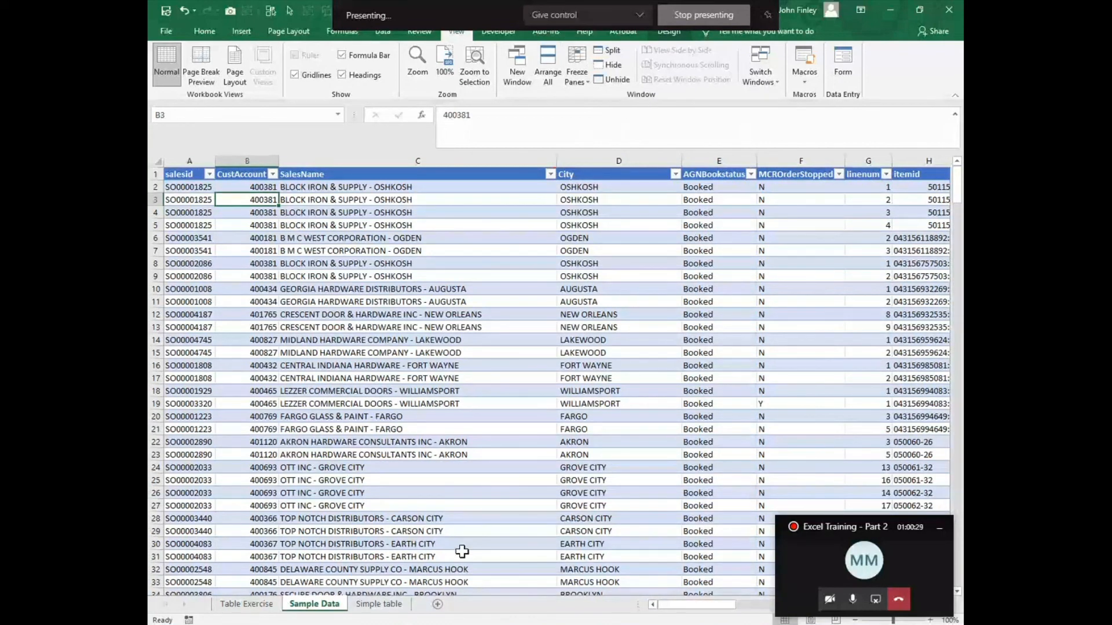
Step: Insert a new table column directly before the City column on the Sample Data sheet
click(232, 607)
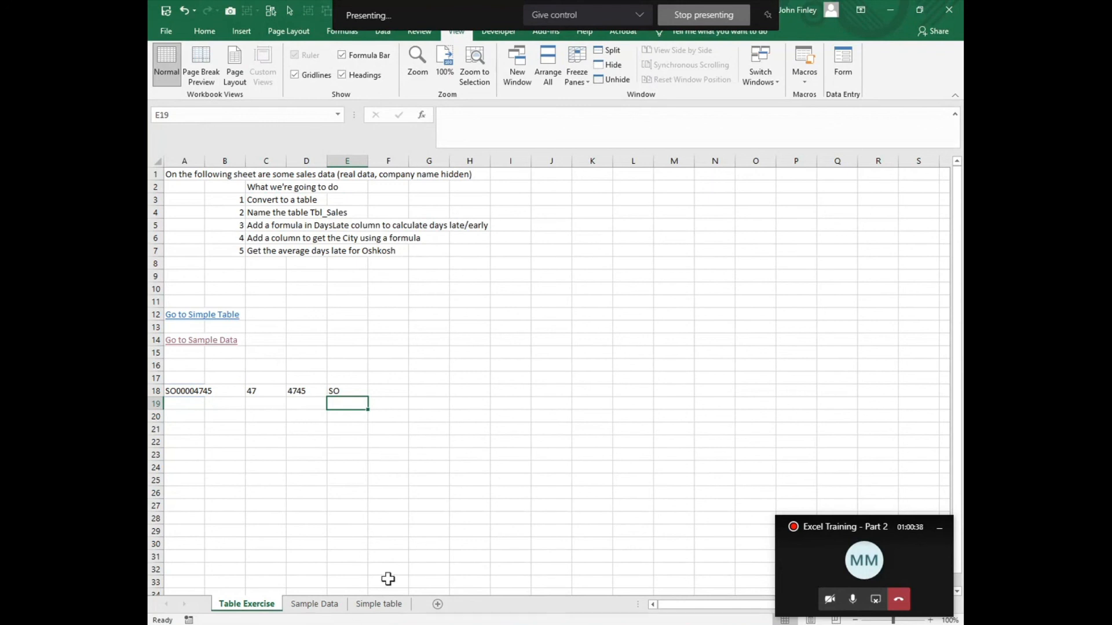
click(379, 604)
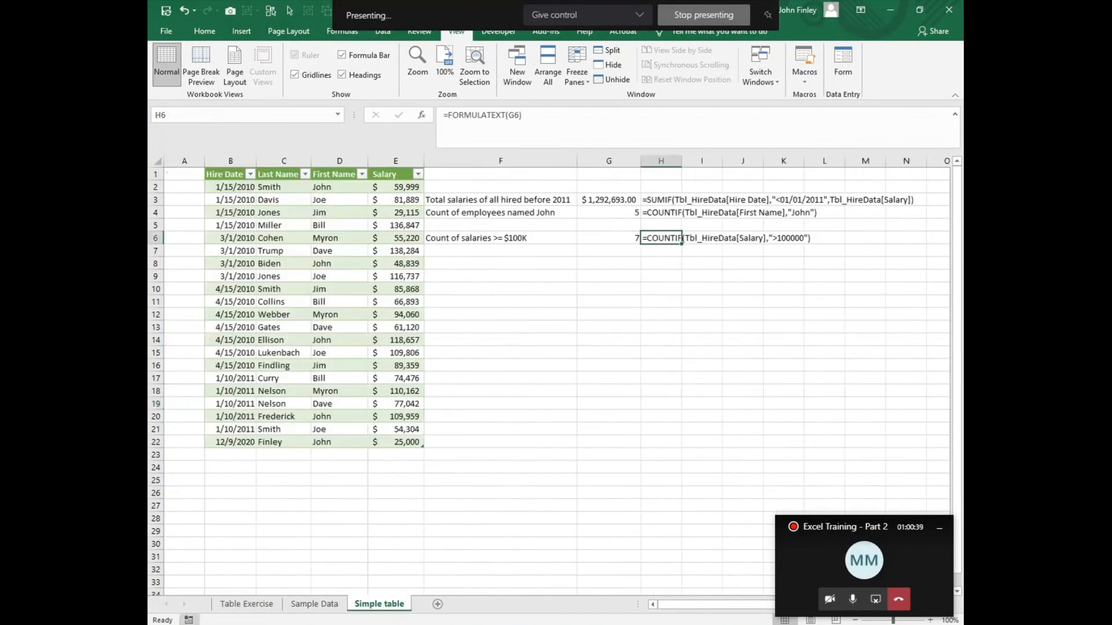
click(295, 605)
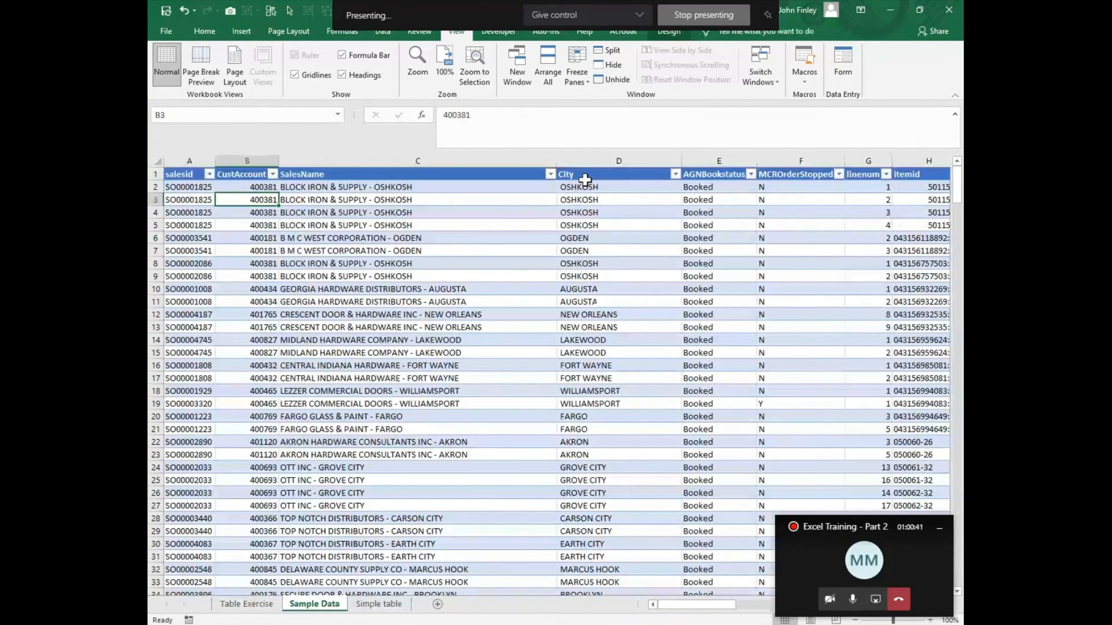
right_click(585, 161)
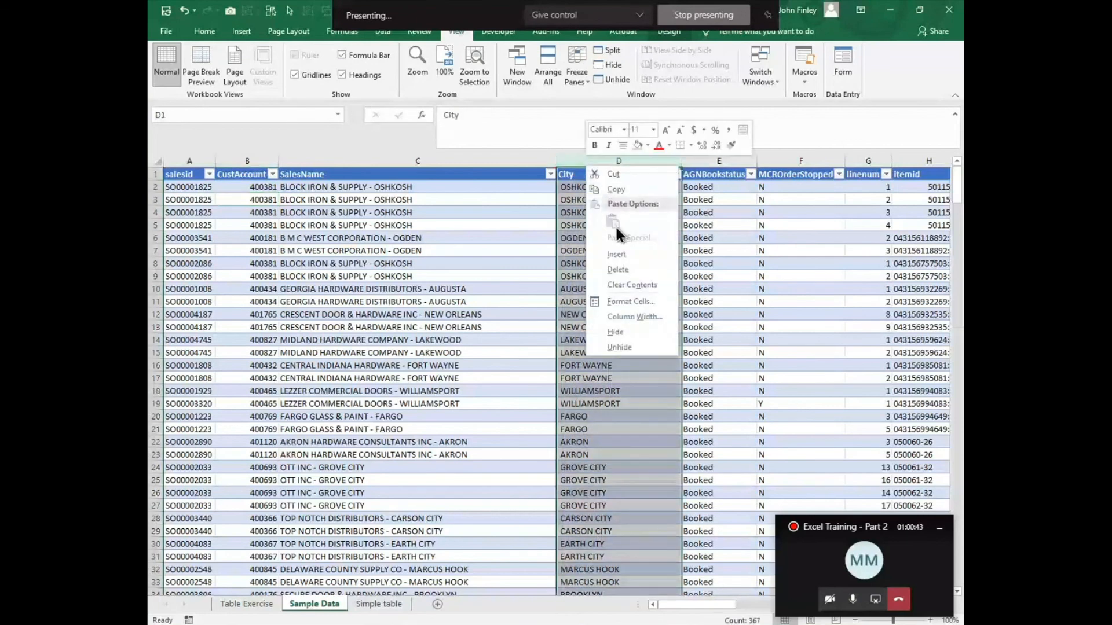
click(616, 254)
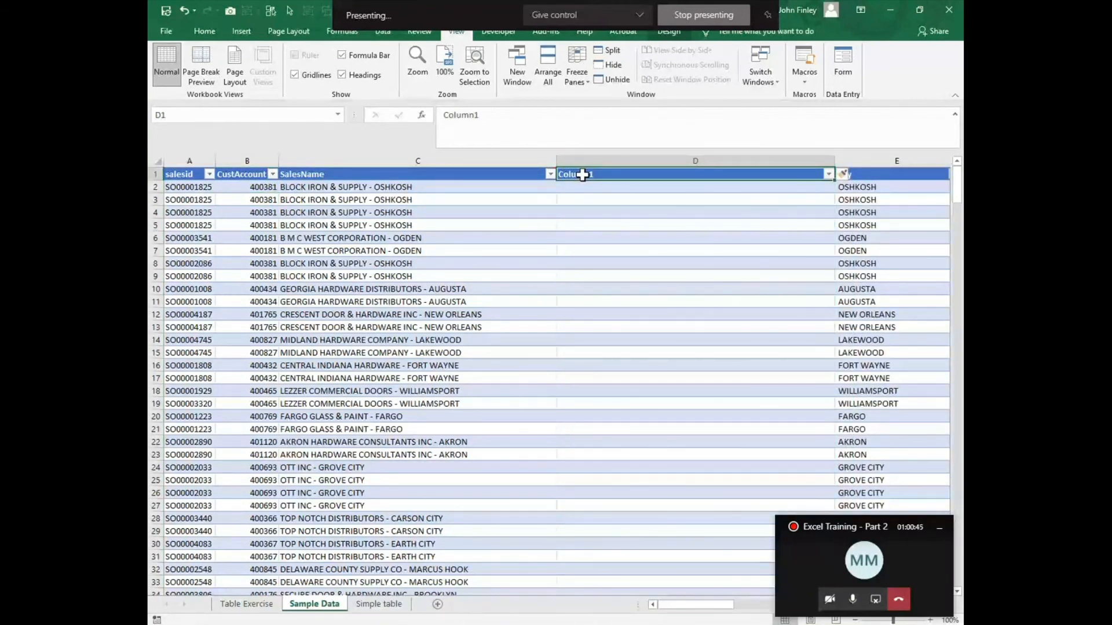
Step: Name the new table column in D1 Company Name
text(Compan)
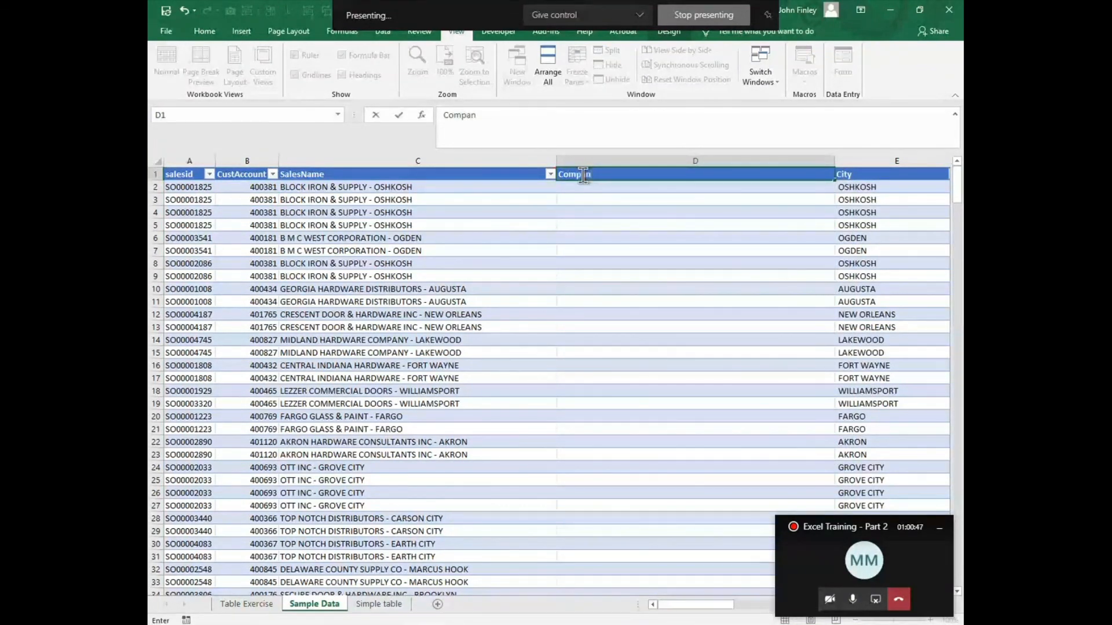
text(y Namer)
key(Return)
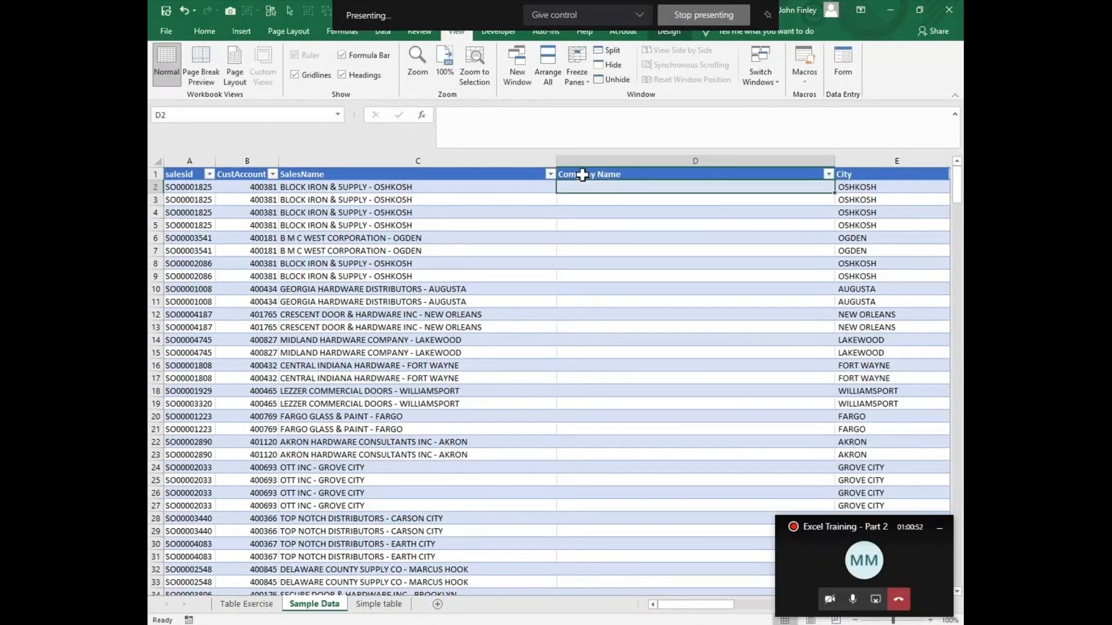
Step: Examine where the dash separates the company from the city in the SalesName text of cell C2
click(369, 187)
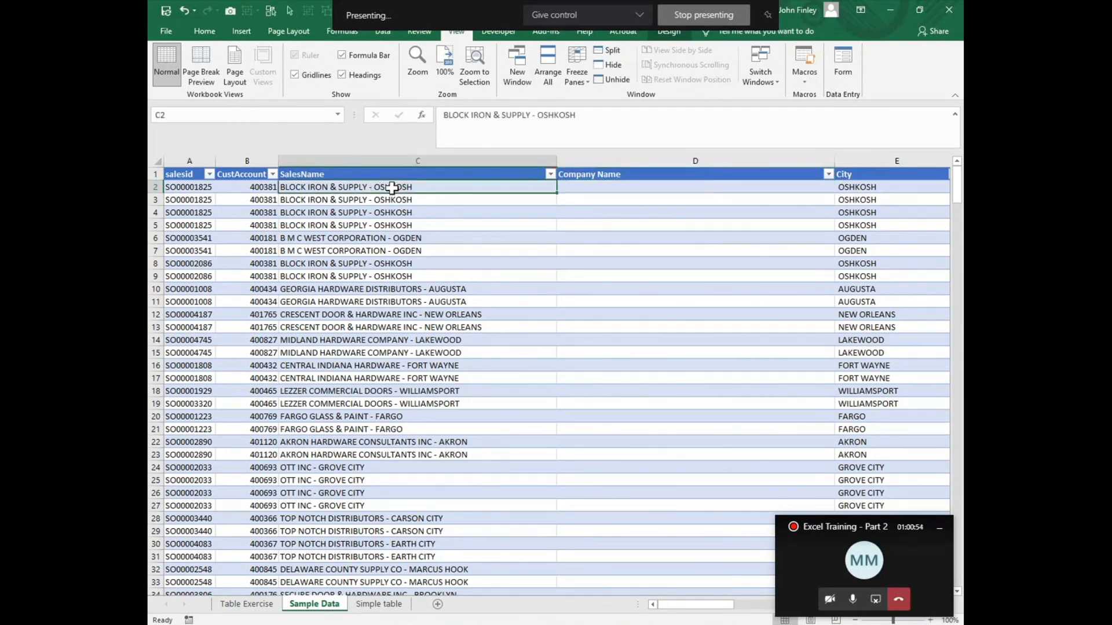
click(535, 116)
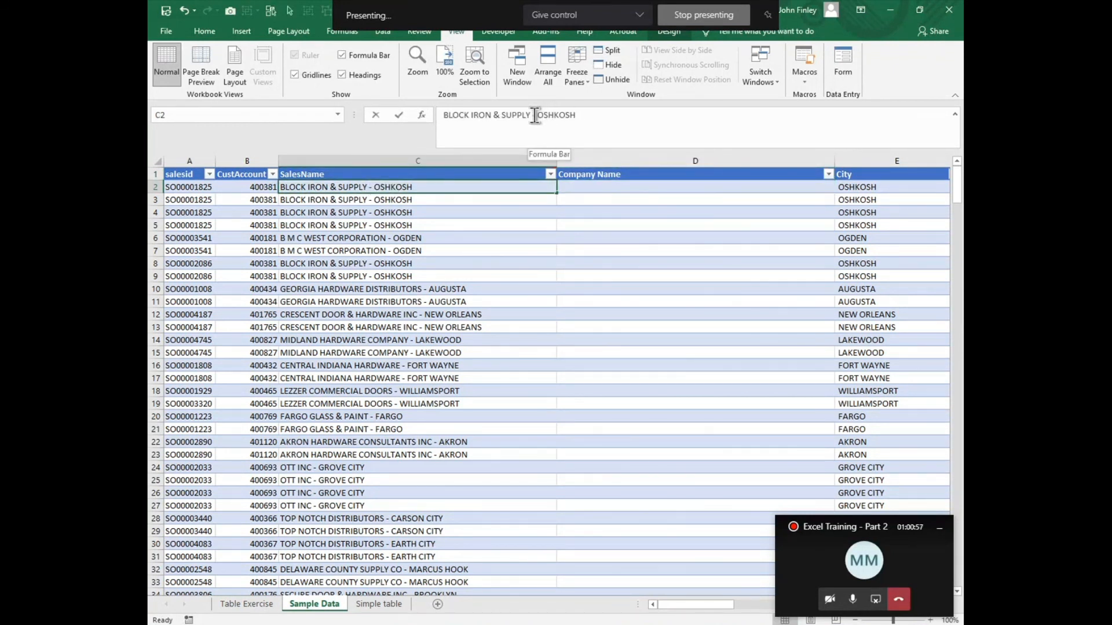
click(533, 115)
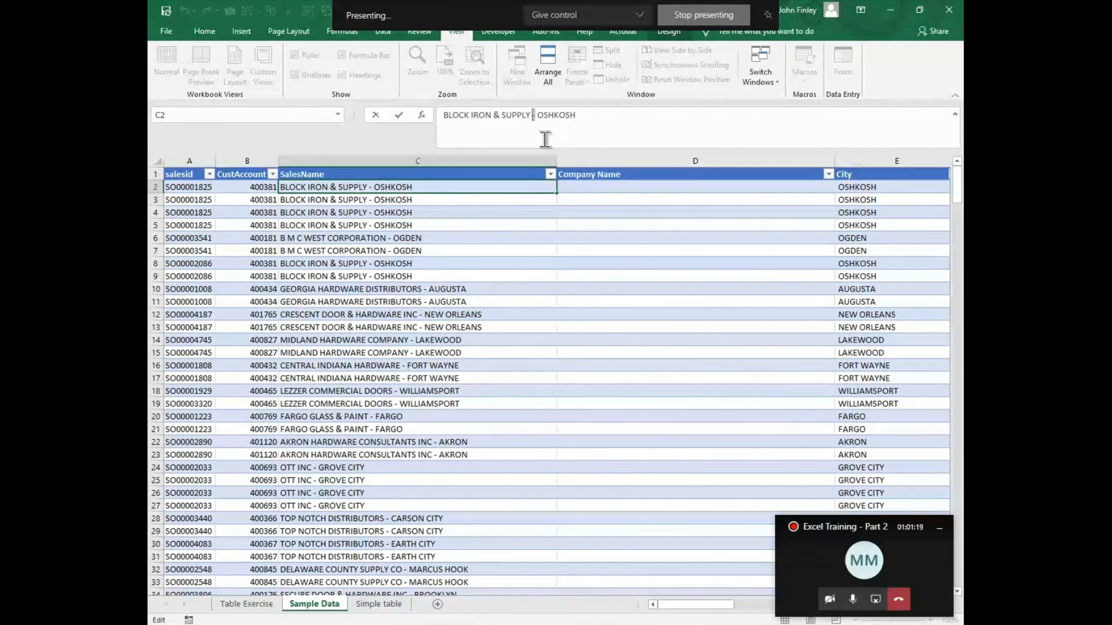
click(587, 188)
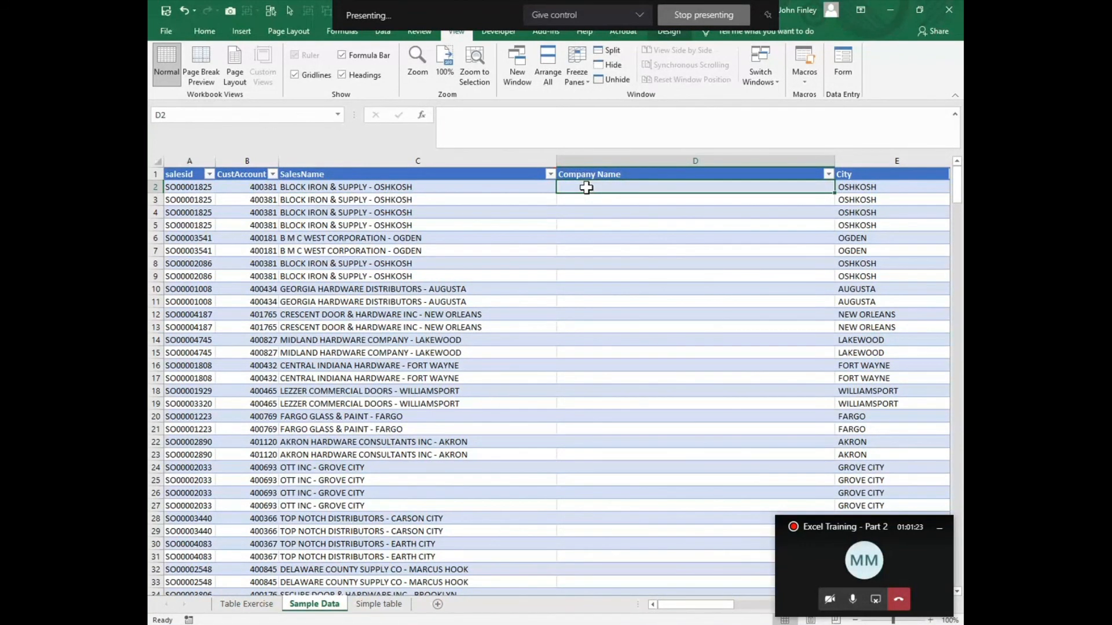
text(=)
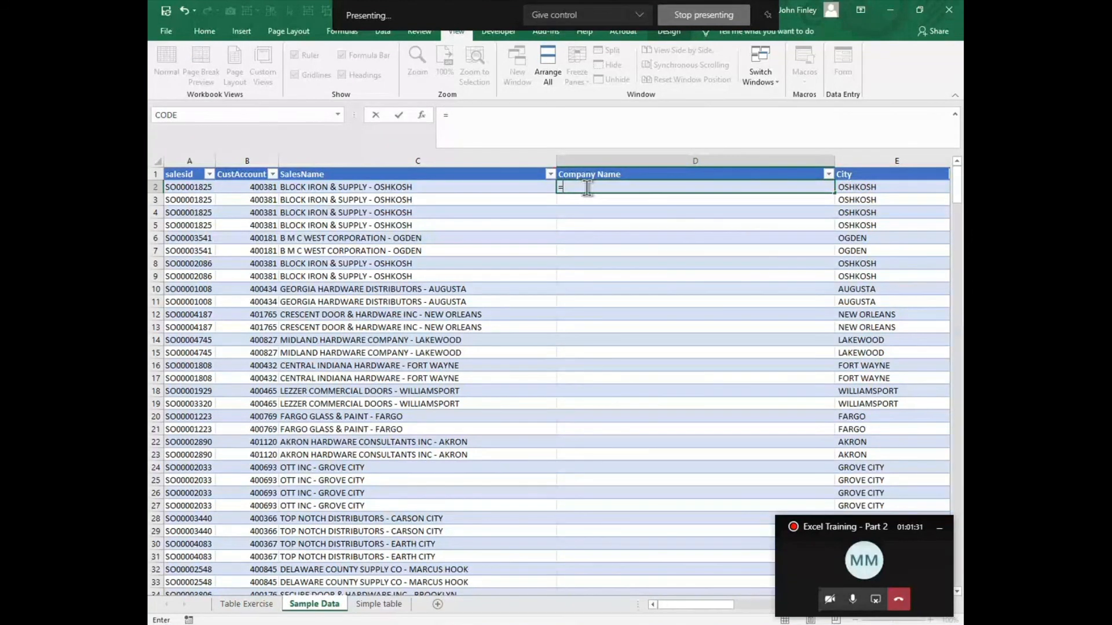
text(l)
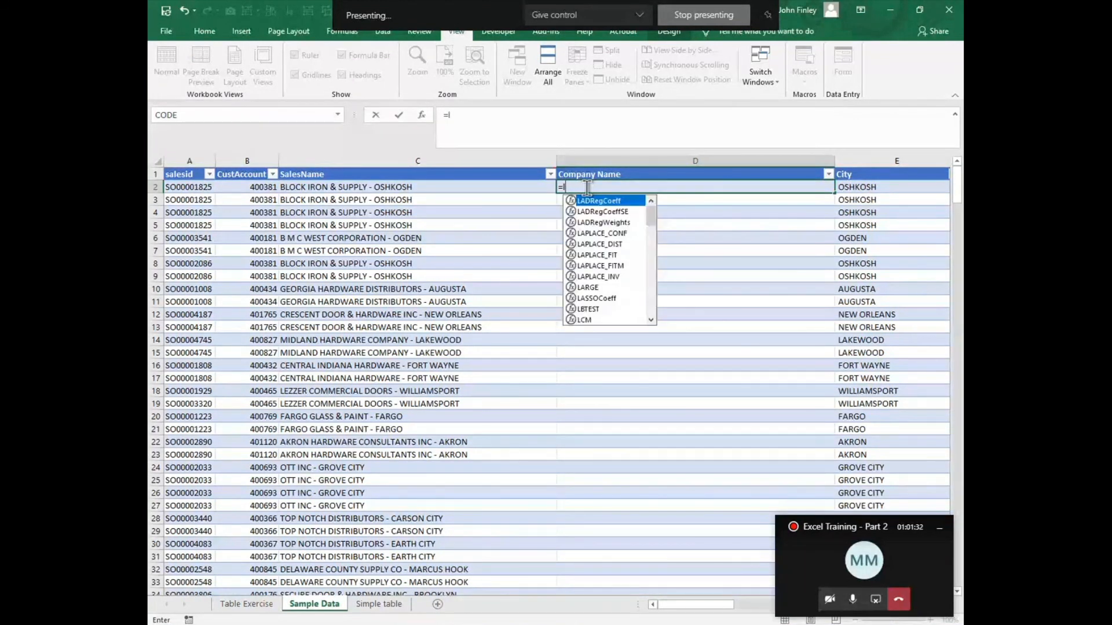
text(eft()
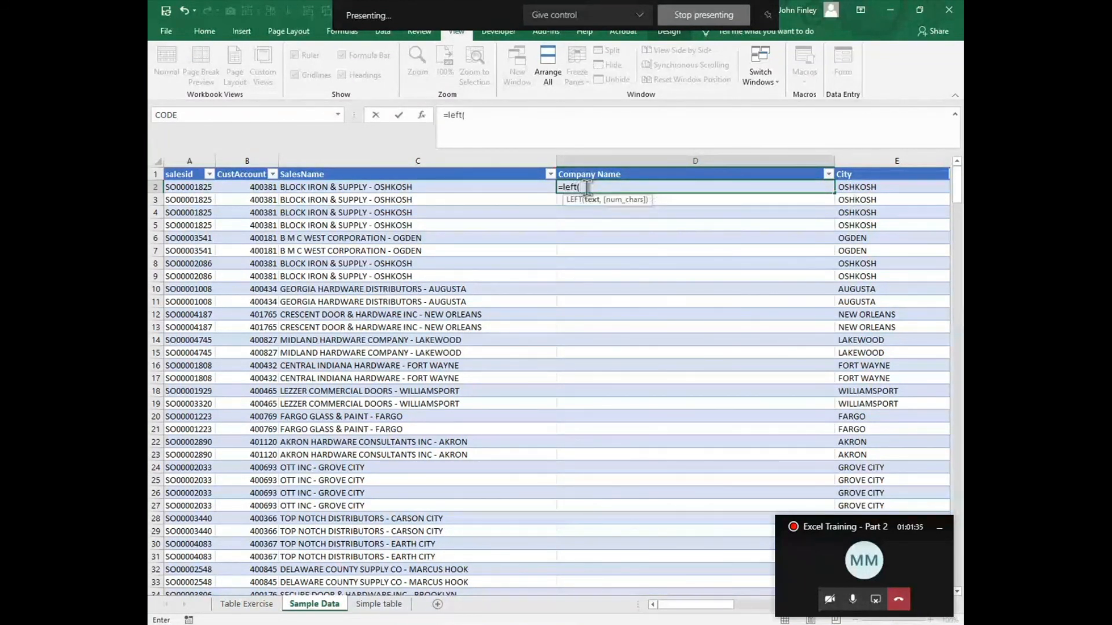
key(Left)
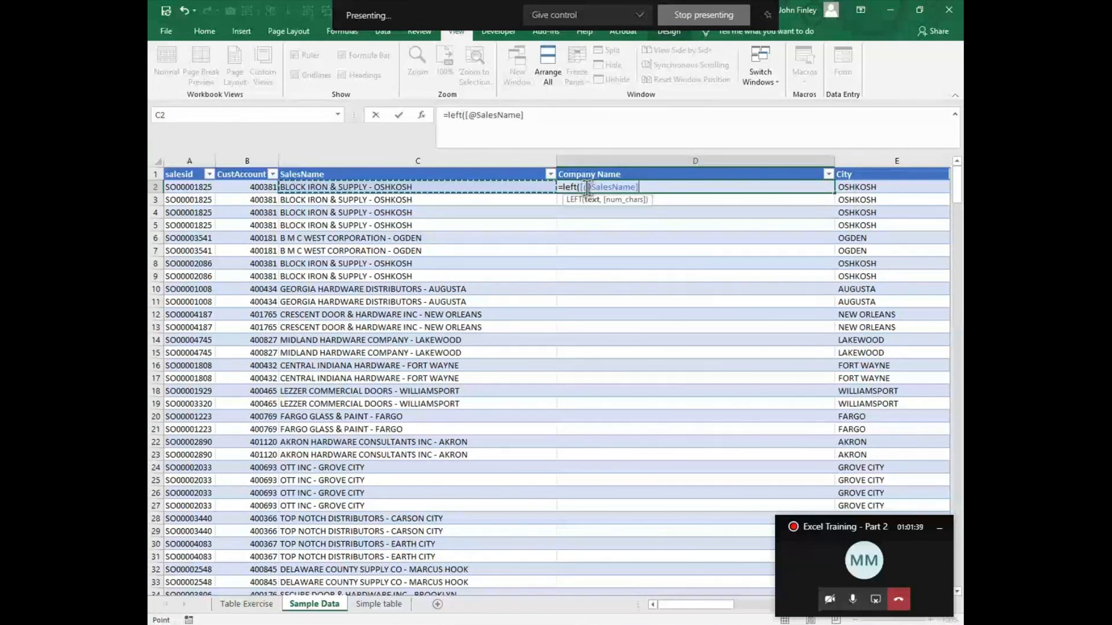
text(,l)
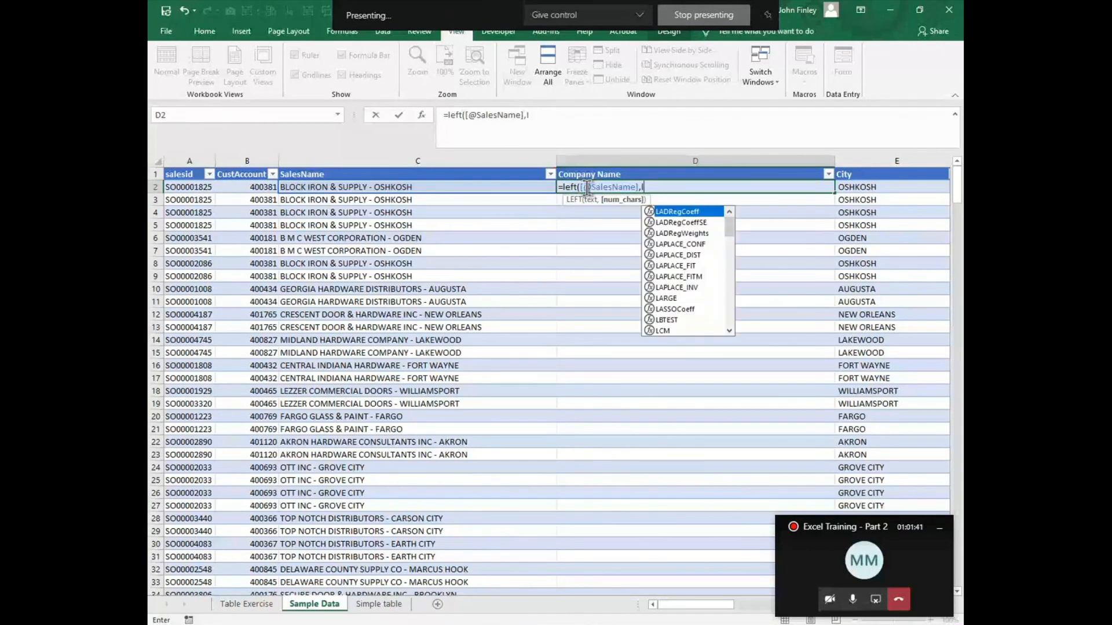
text(en()
key(Left)
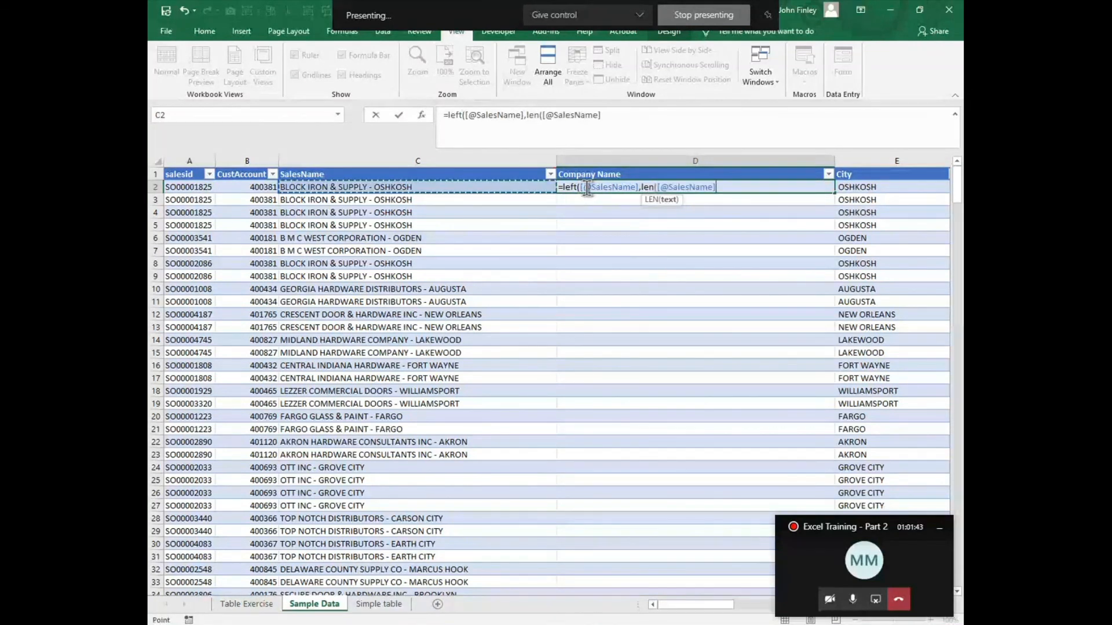
text())
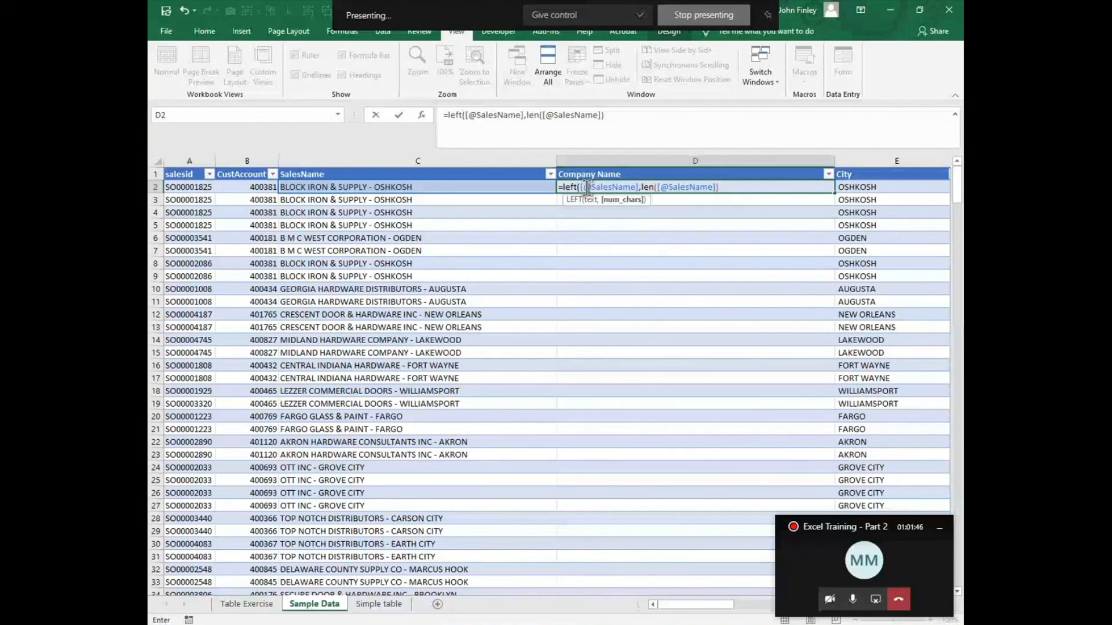
text(-find()
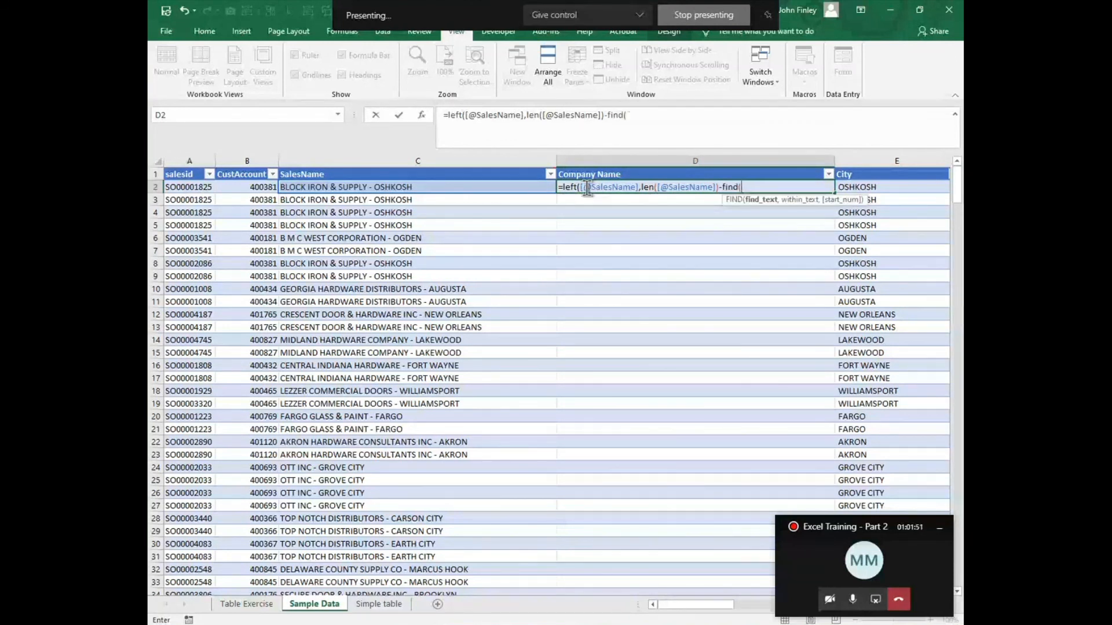
text("-",)
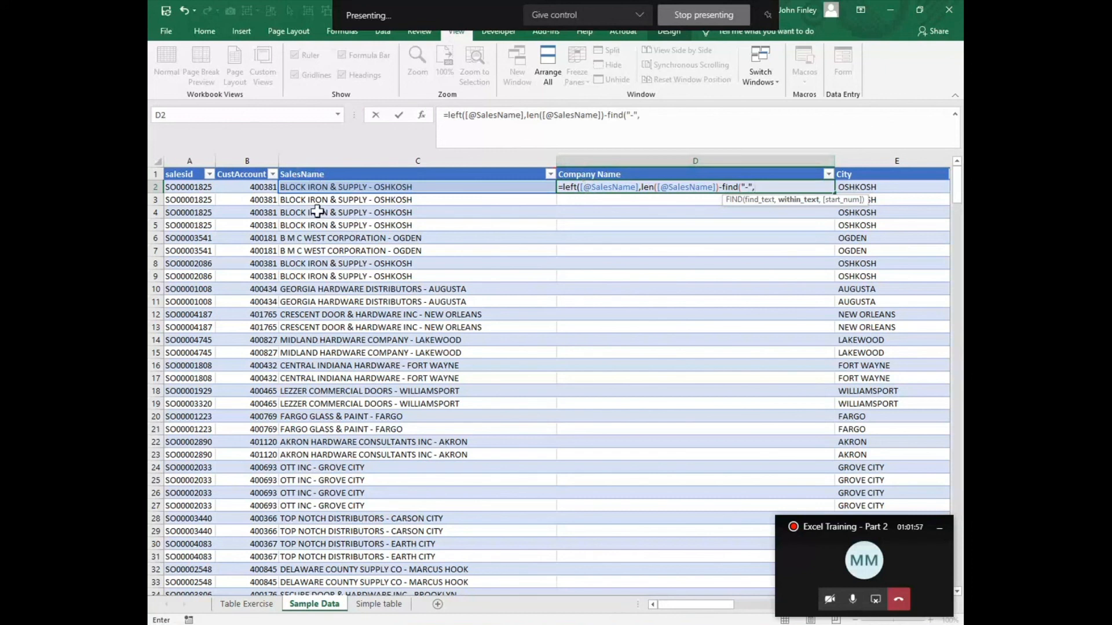
click(313, 187)
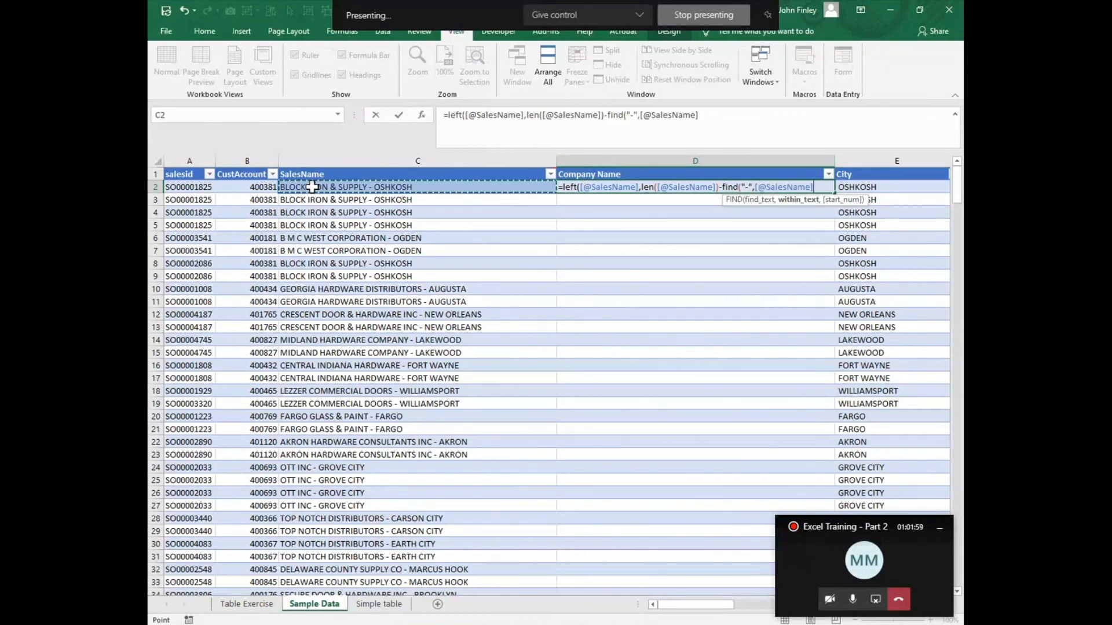
text(,1)
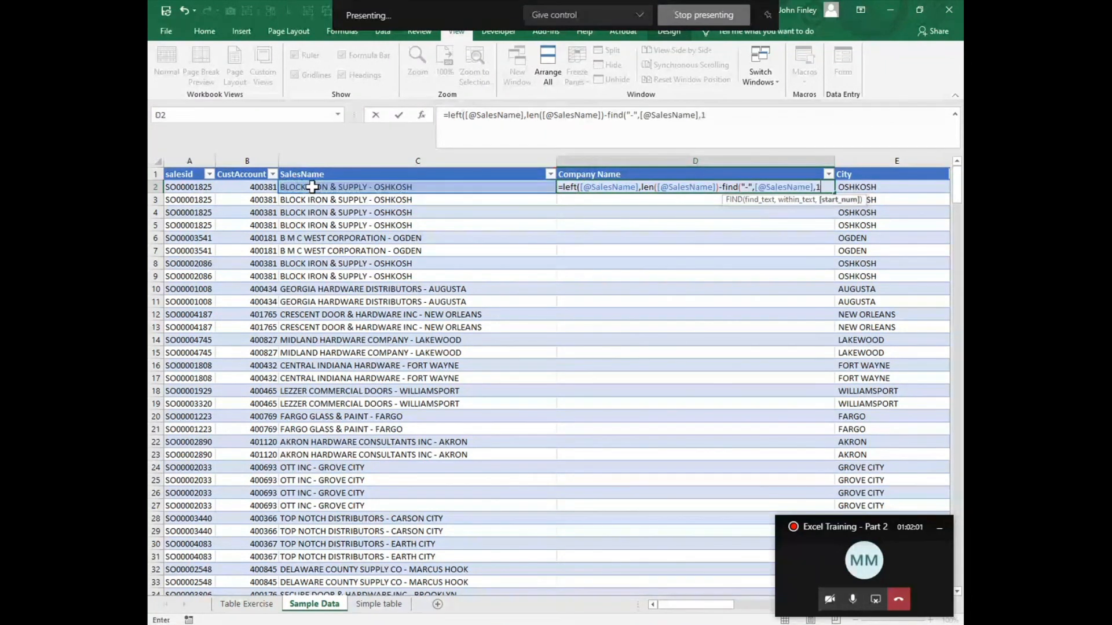
text())
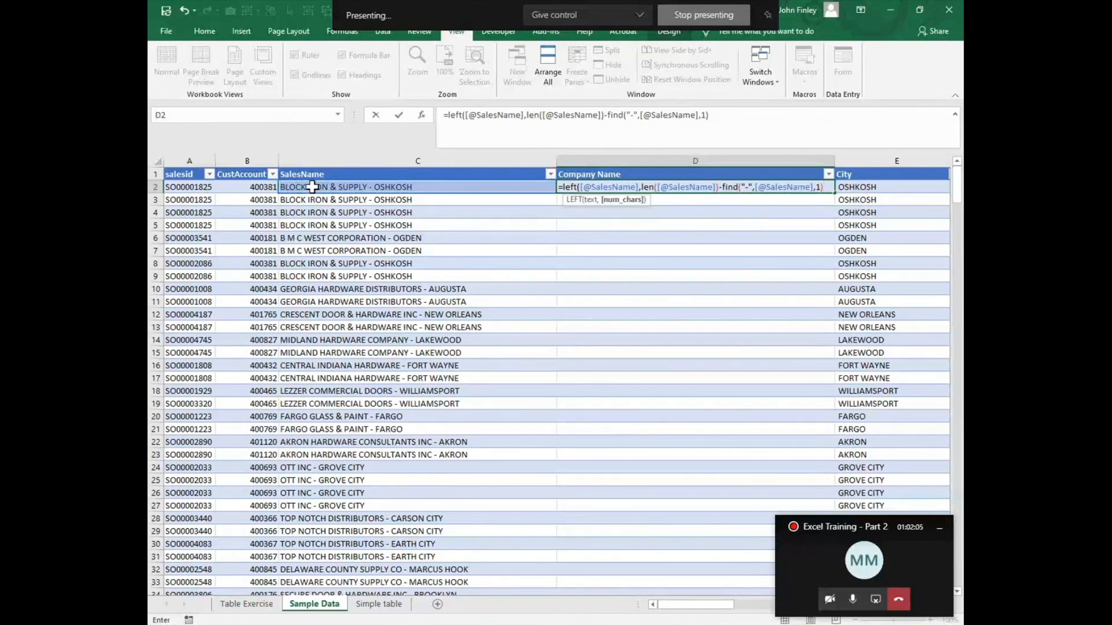
text(-1)
key(Return)
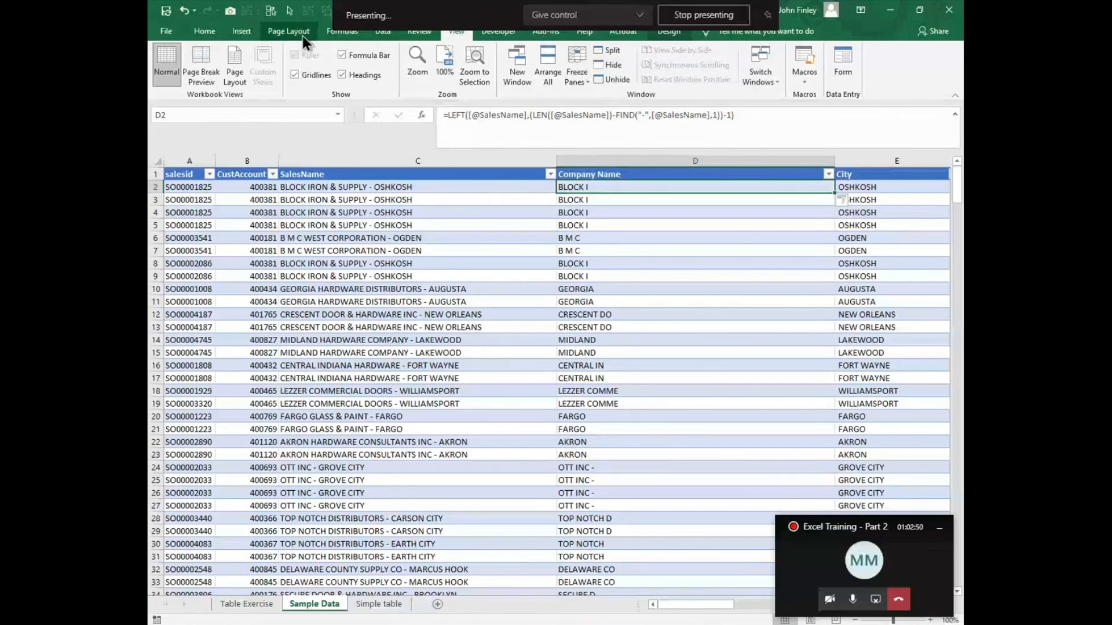
Step: Evaluate the D2 formula step by step, through the LEN and FIND parts, and close the evaluation
click(340, 33)
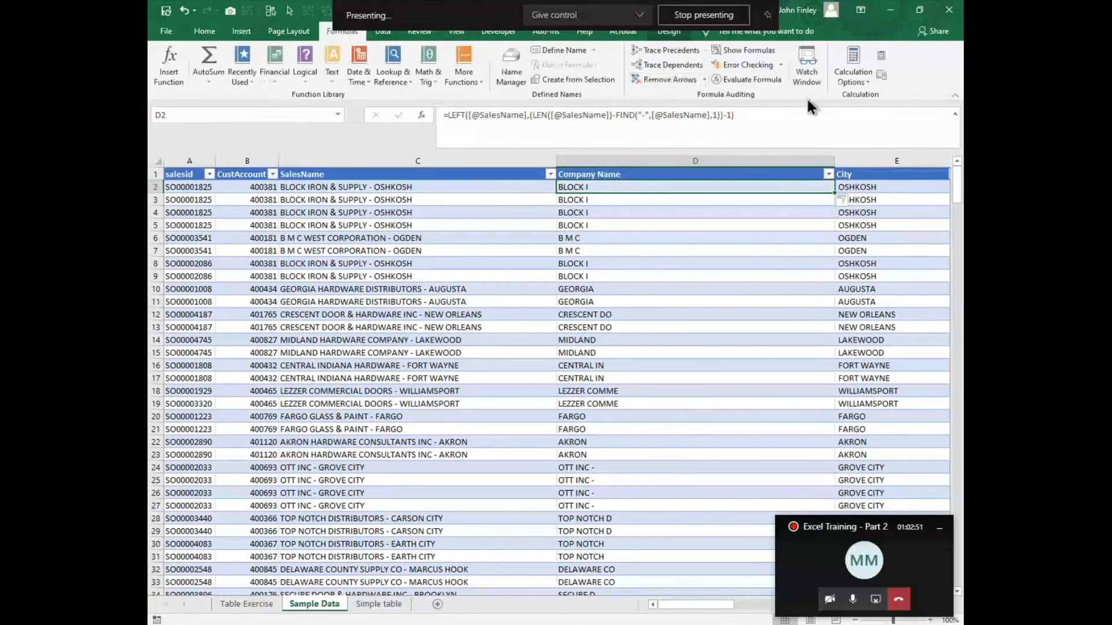
click(739, 84)
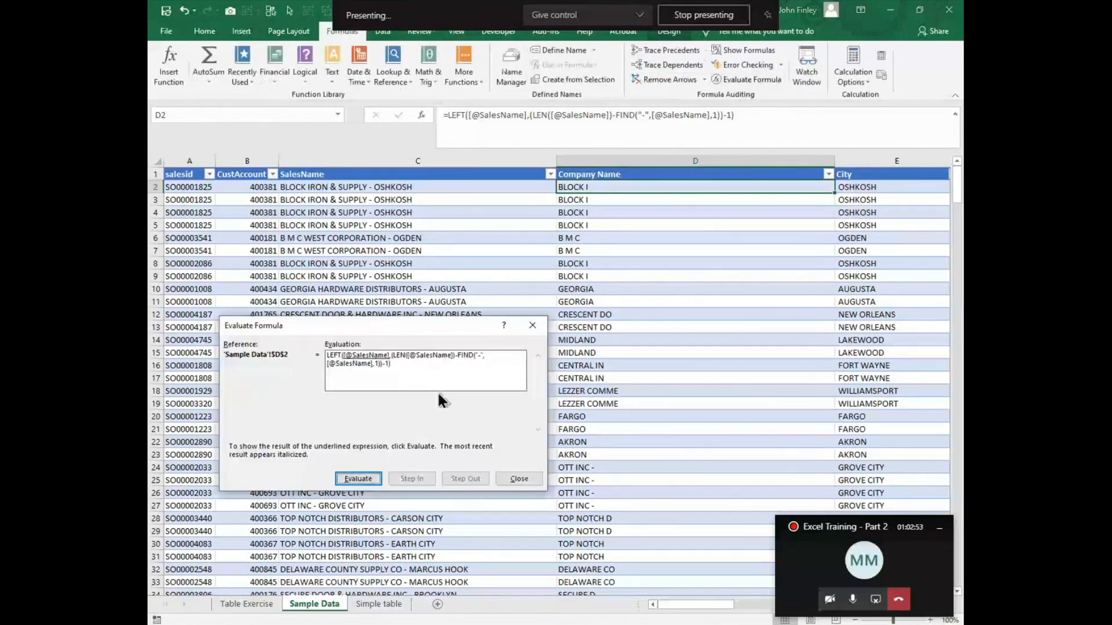
click(359, 480)
click(360, 479)
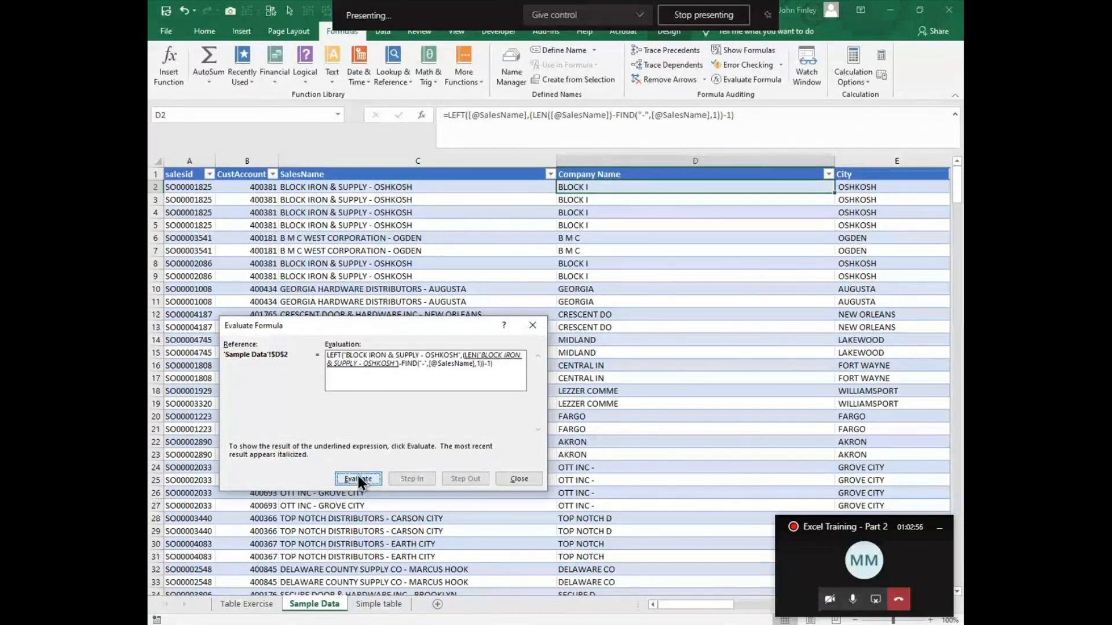
click(358, 480)
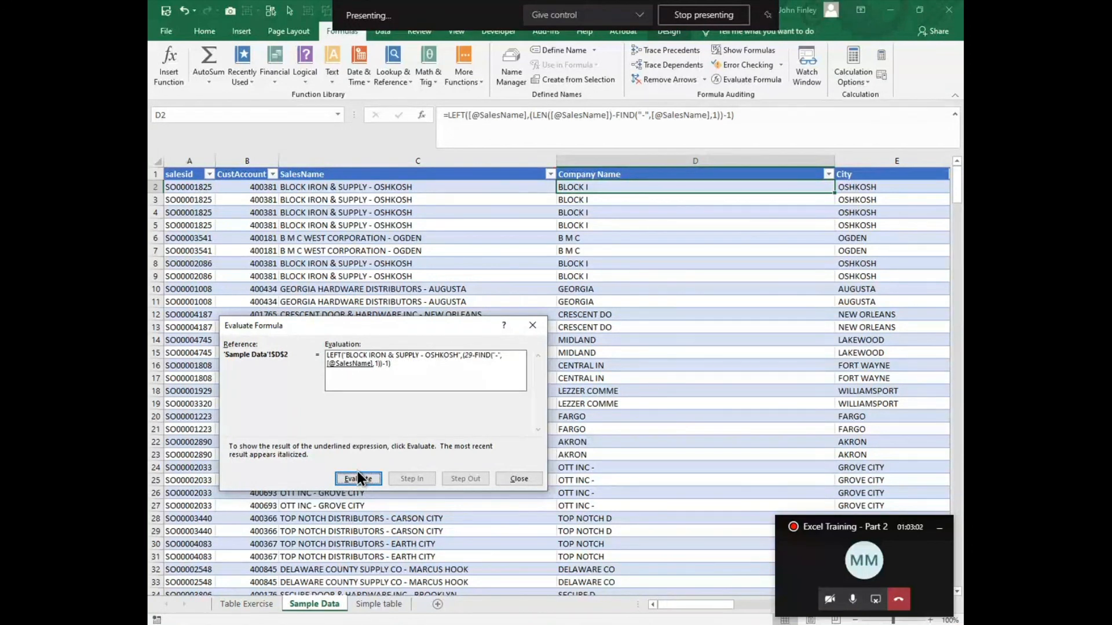
click(357, 480)
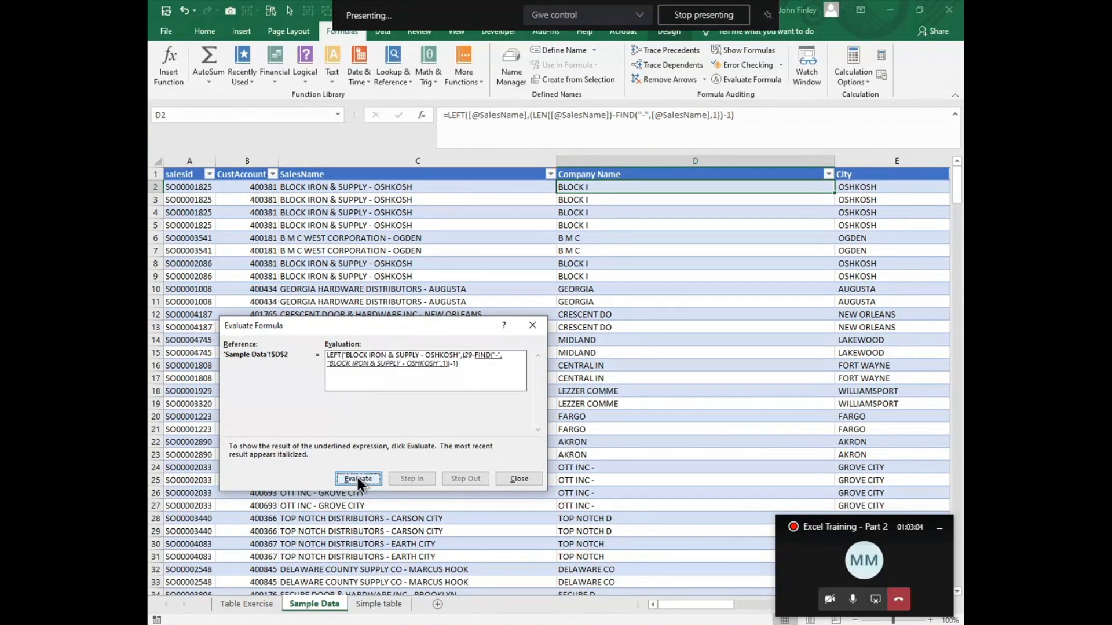
click(356, 480)
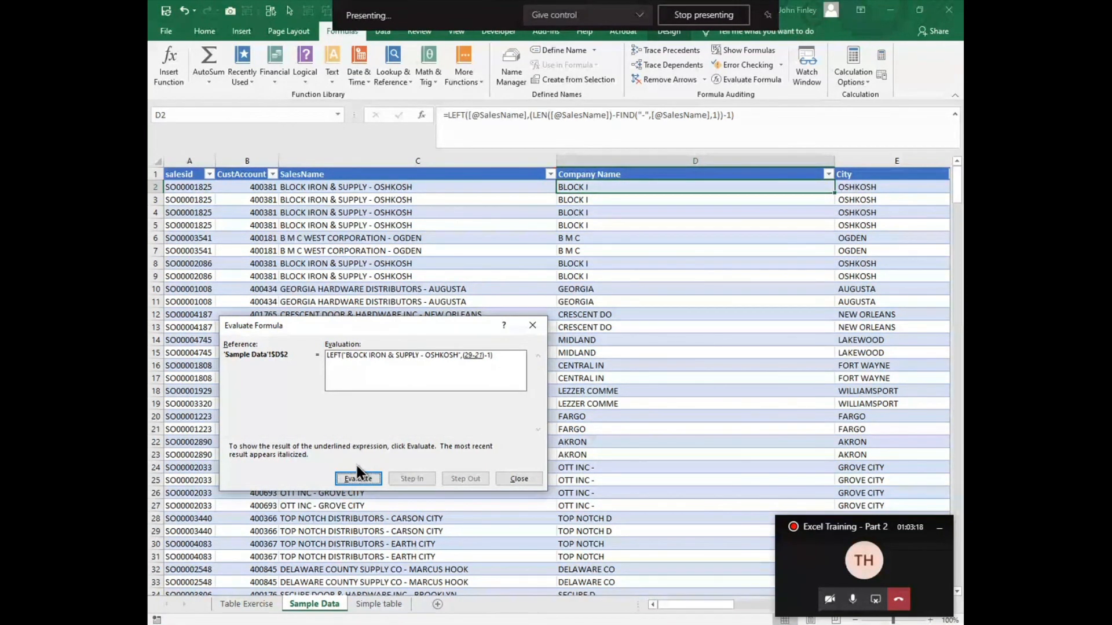
click(519, 478)
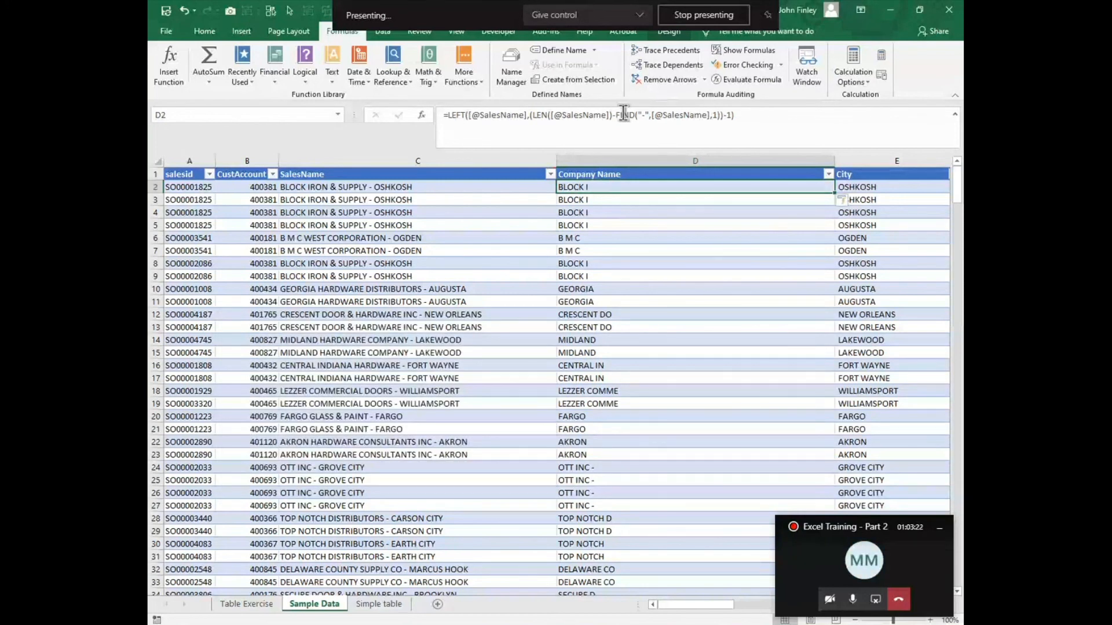
key(Delete)
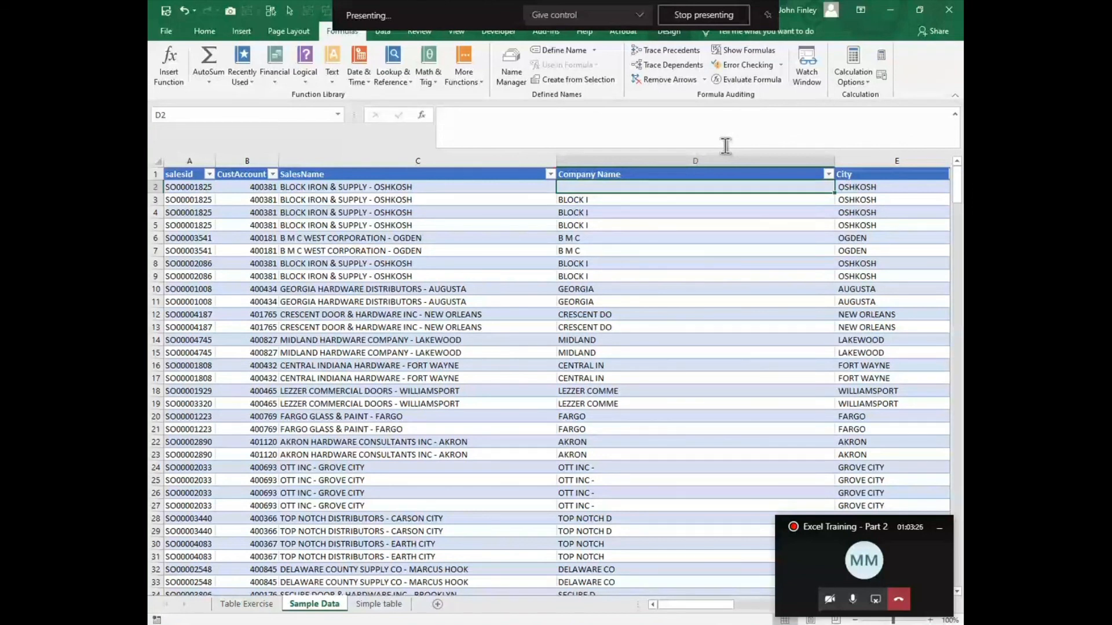
text(=left)
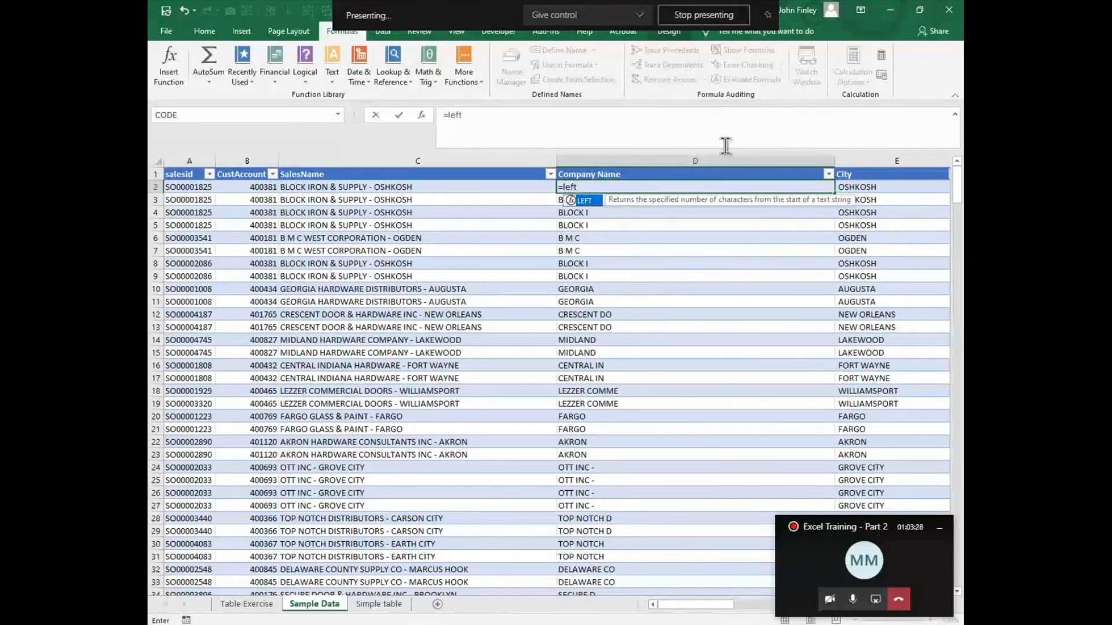
text(()
key(Left)
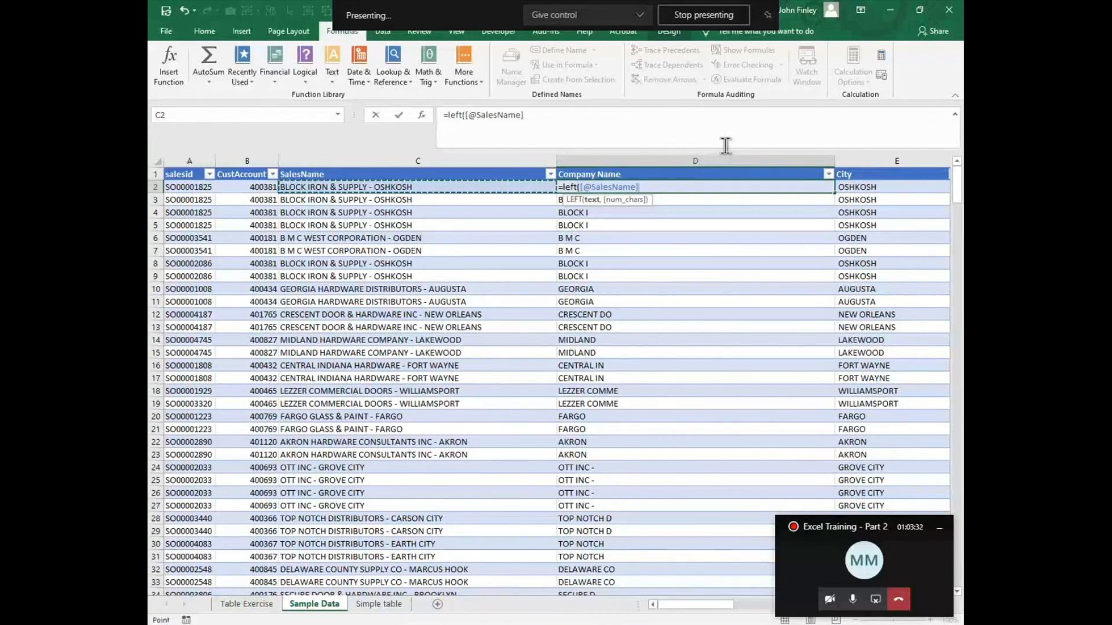
text(,find)
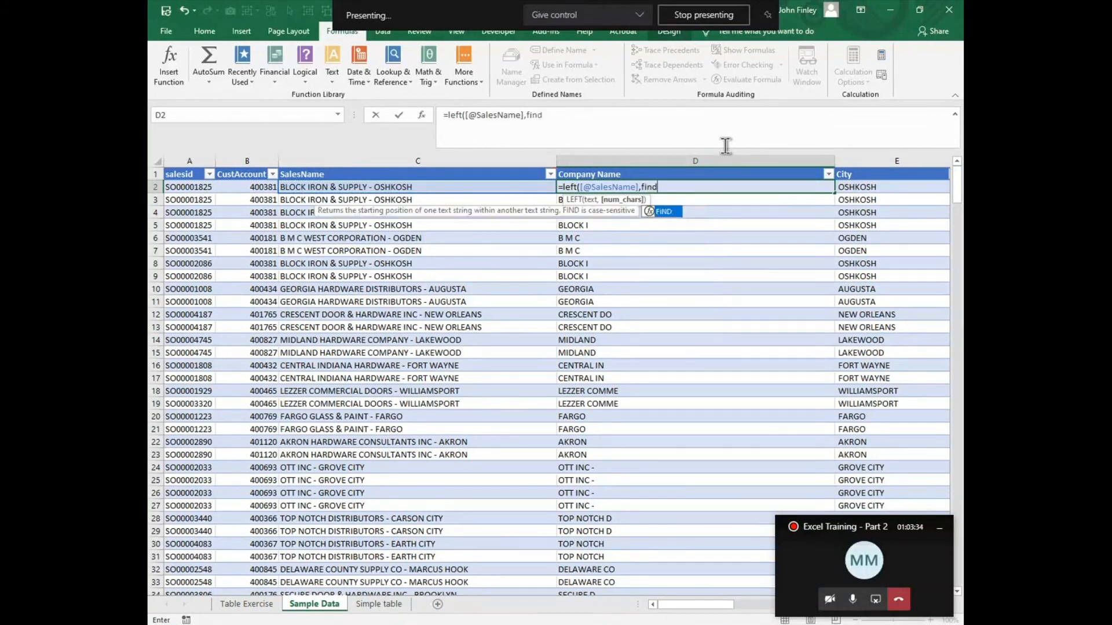
text(("-")
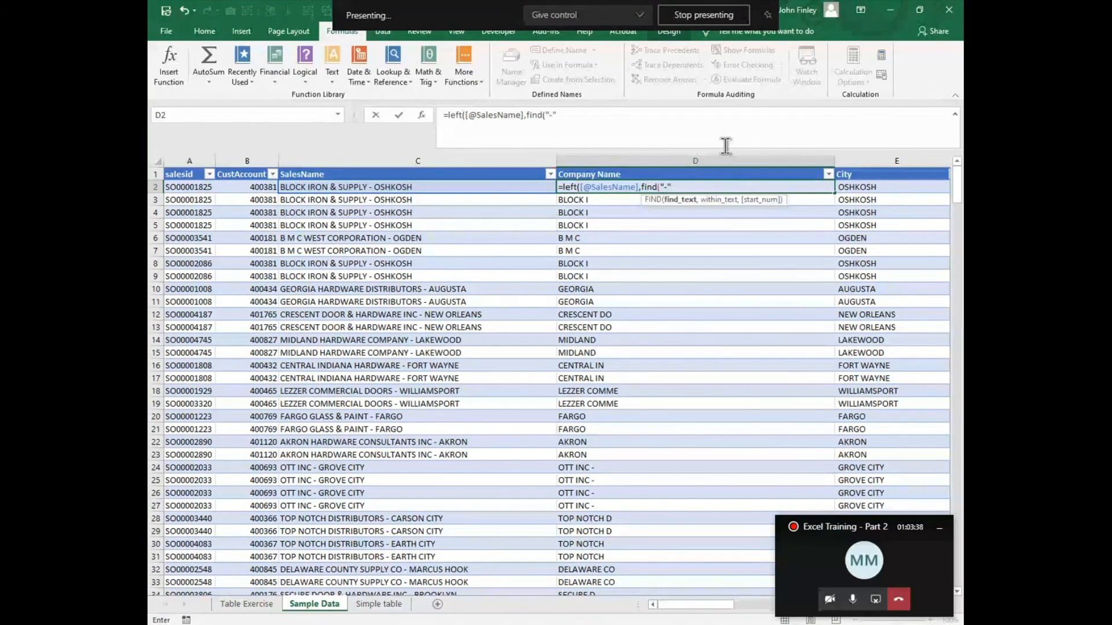
text(,)
click(355, 184)
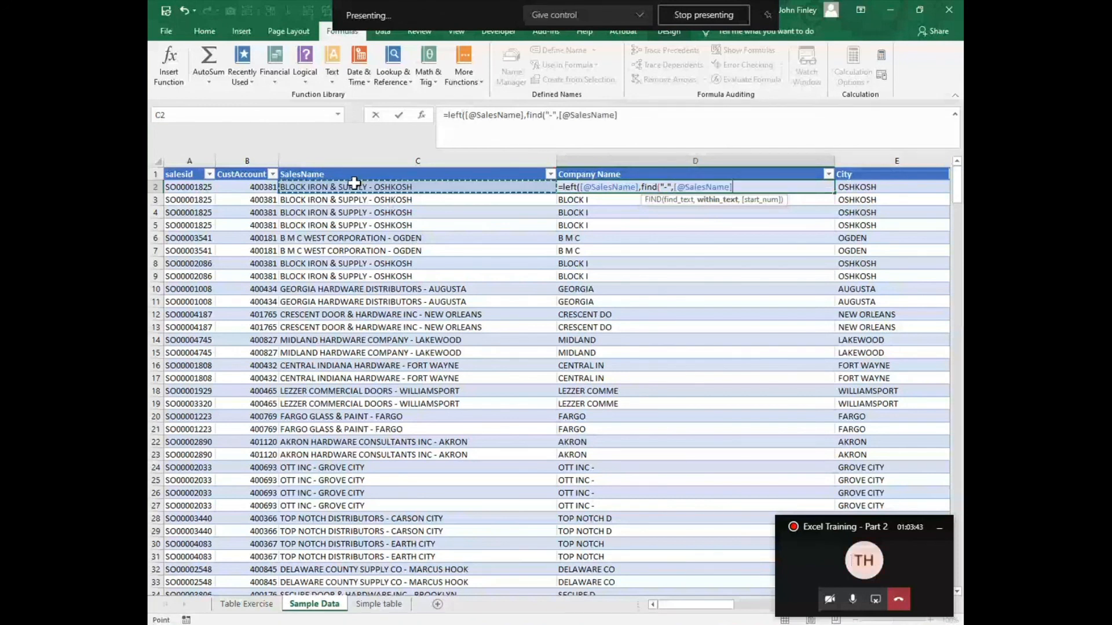
text(,1)-)
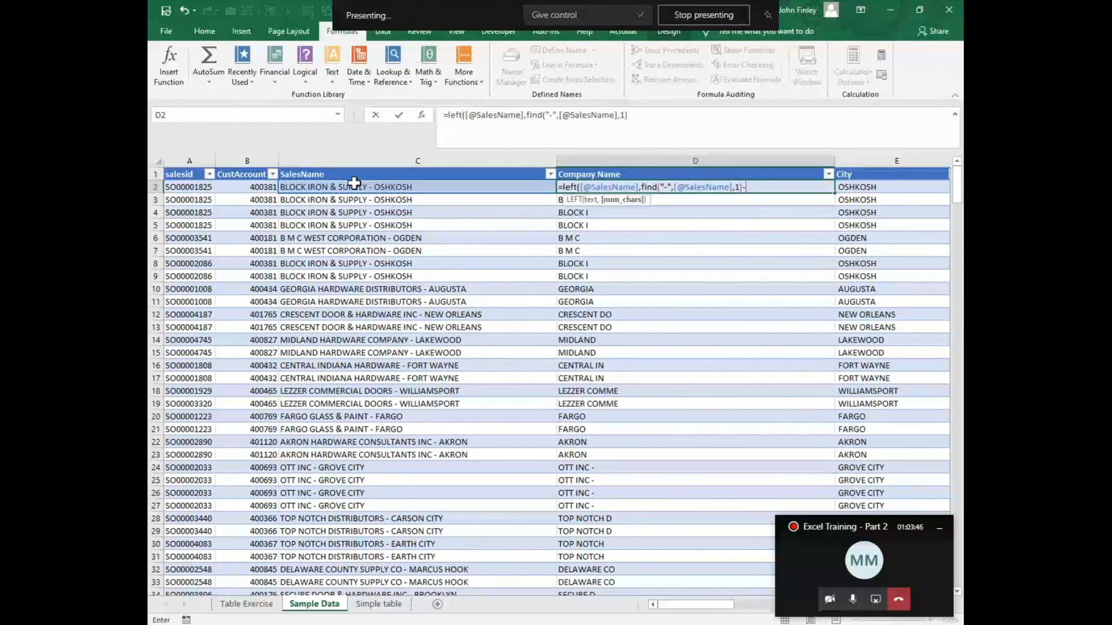
text(1)
key(Return)
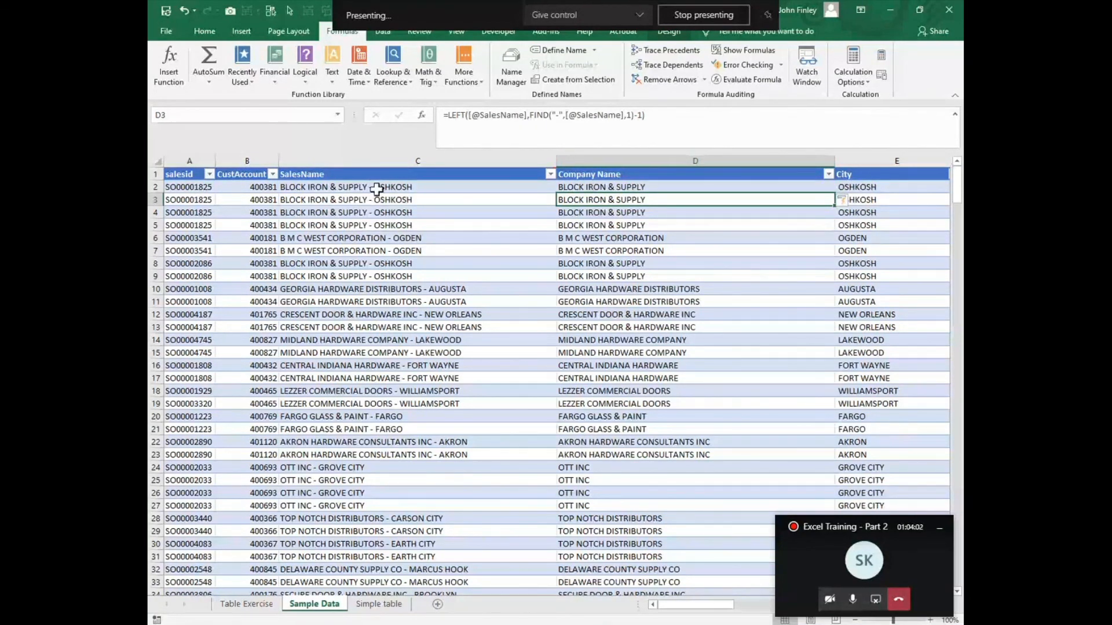
Step: Compare the SalesName text in C2 with the Company Name formula and result in D2
click(297, 187)
drag(297, 185, 311, 187)
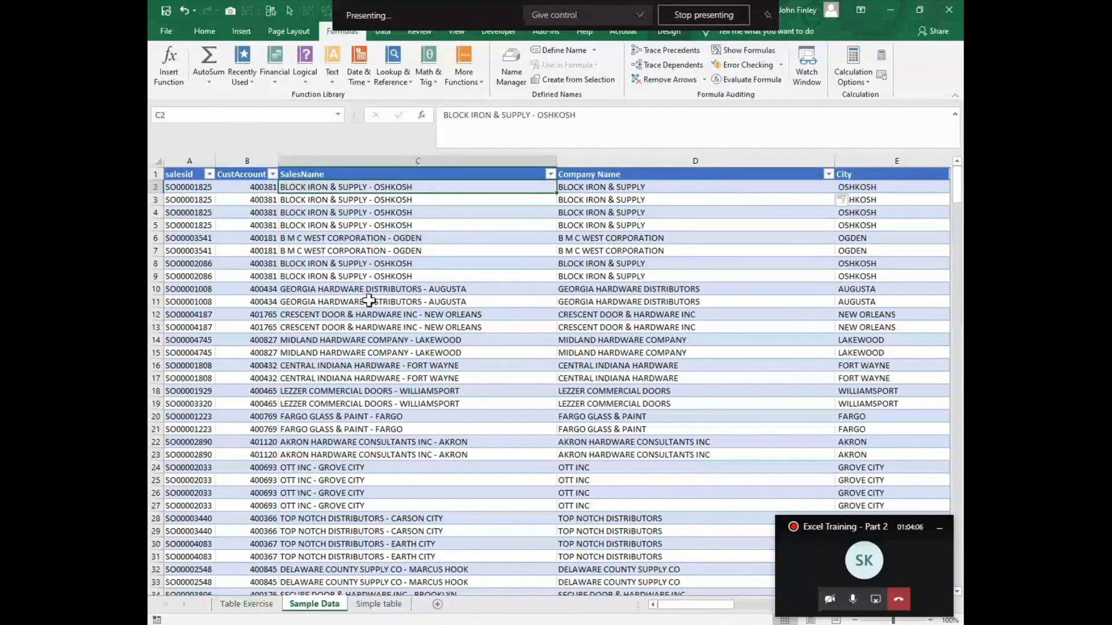
click(600, 188)
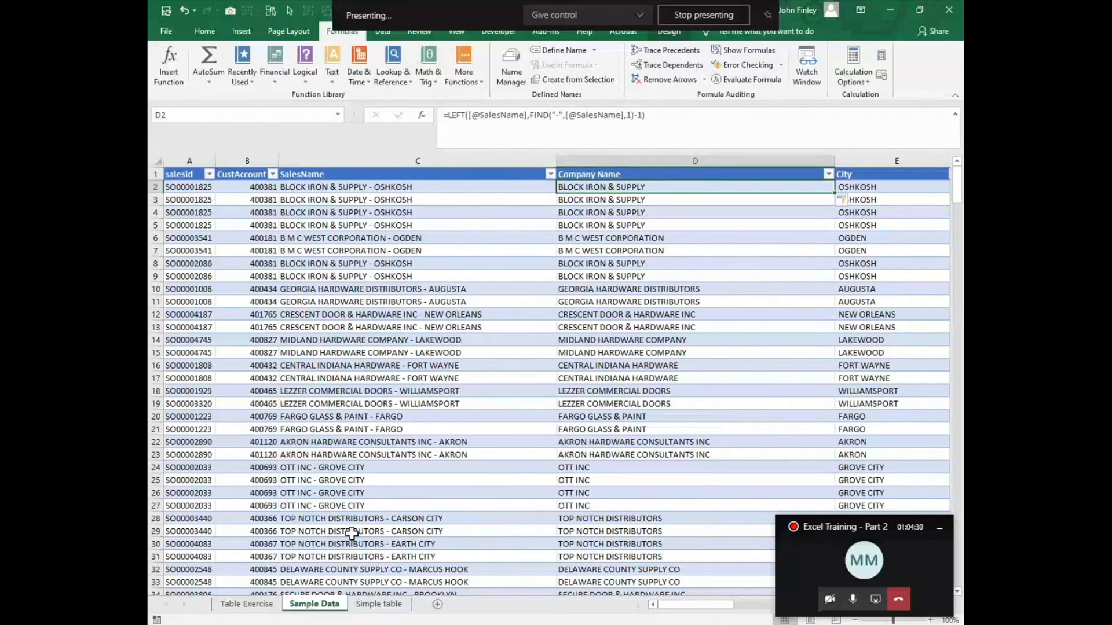
Step: On the Simple table sheet, check the formula in H3, and enter =FORMULATEXT(G4) in G8 to show the COUNTIF formula as text
click(378, 605)
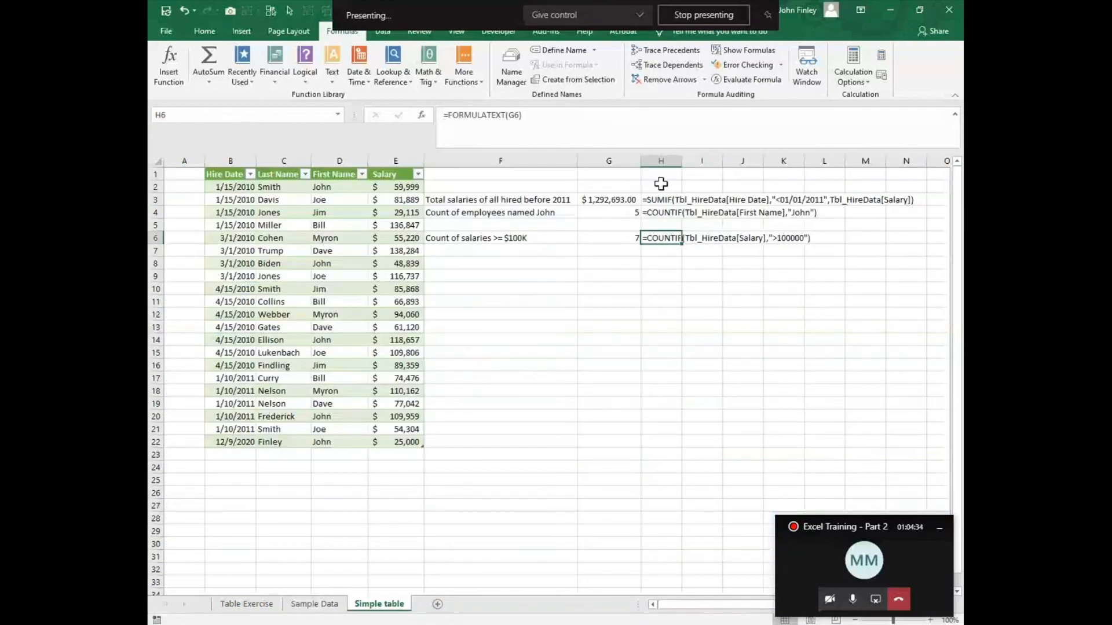
click(666, 205)
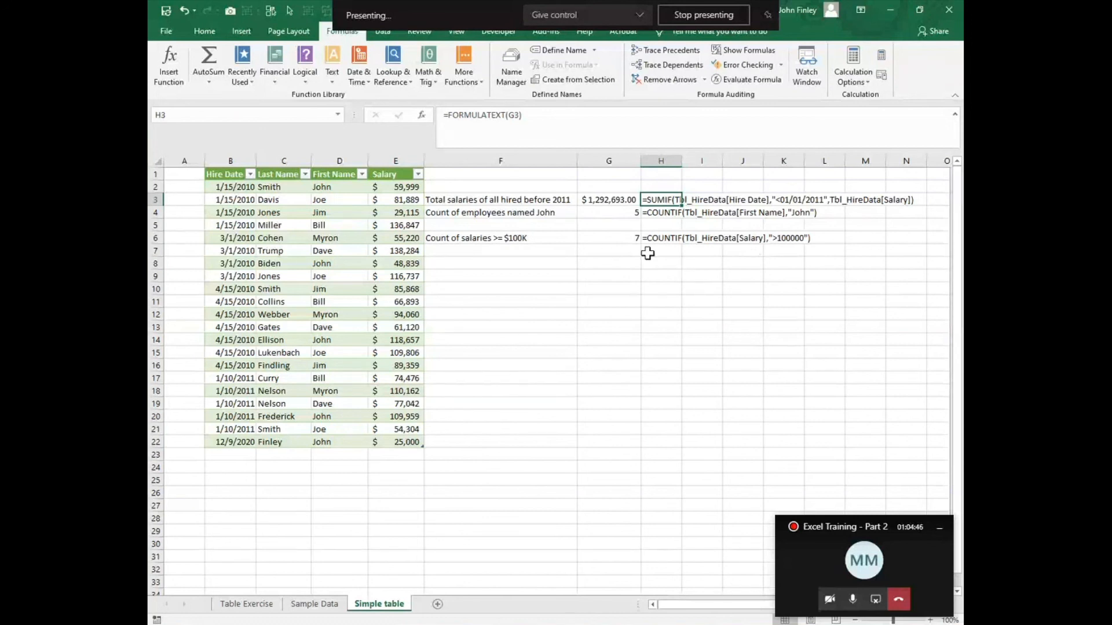
click(607, 266)
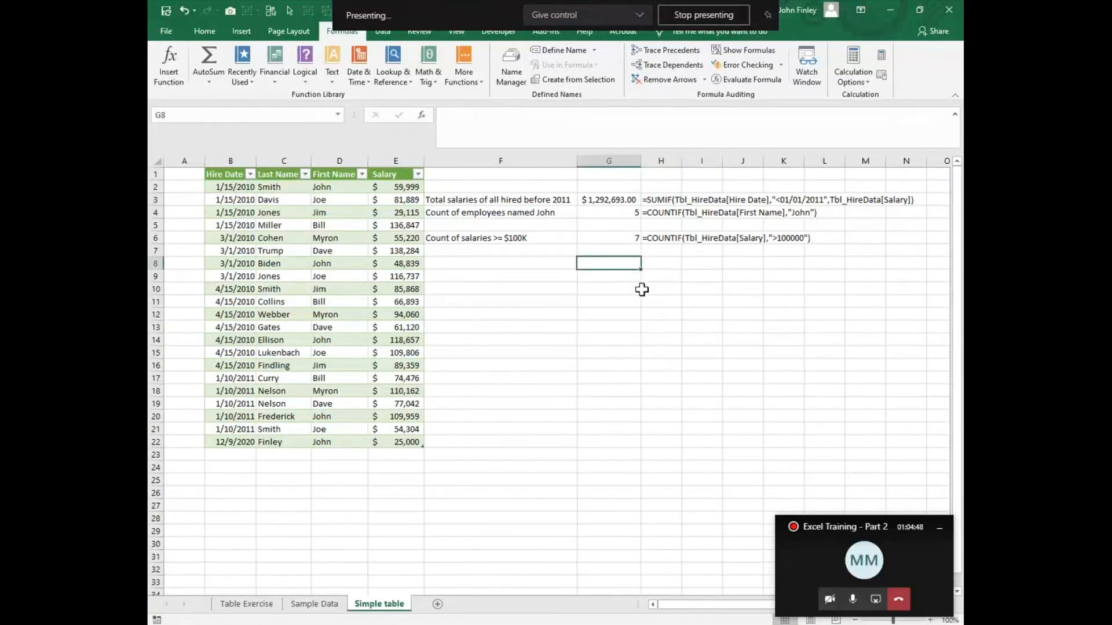
text(=for)
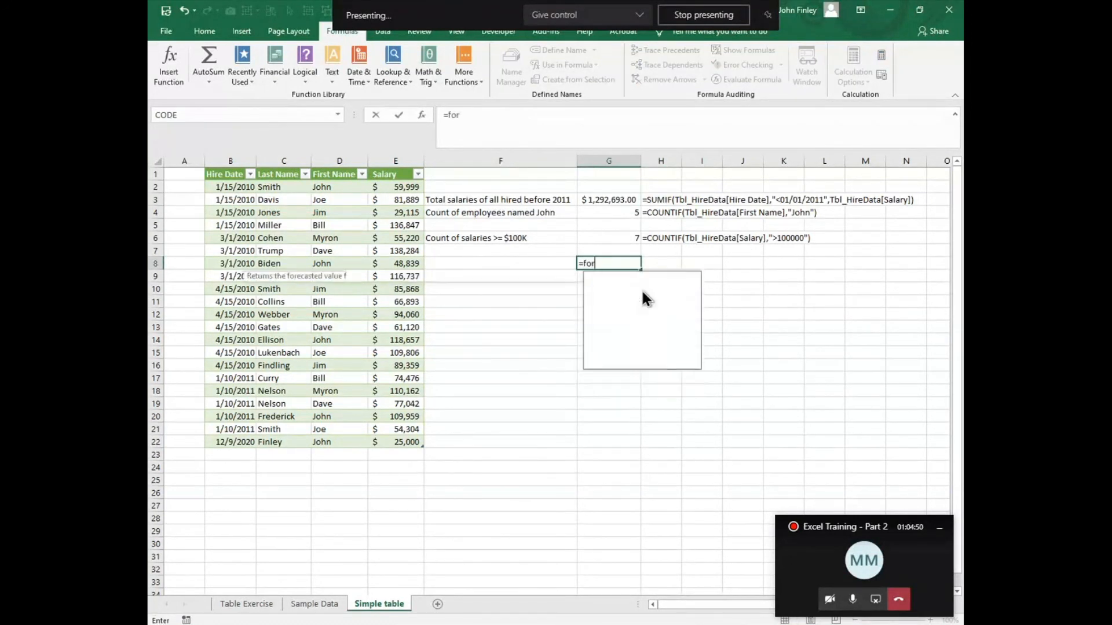
text(mula)
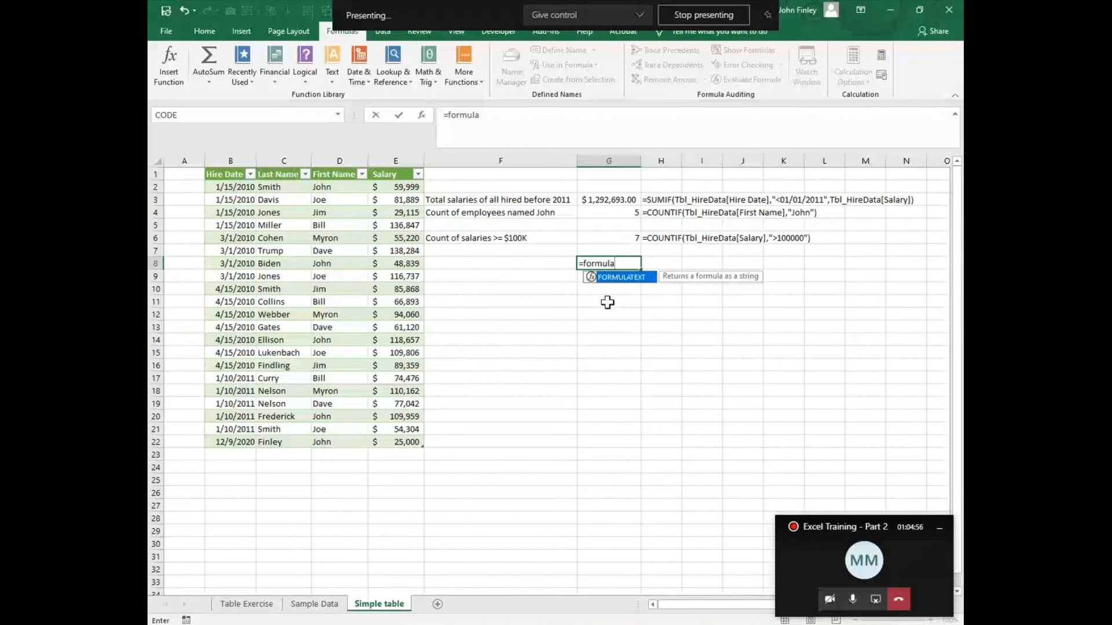
double_click(614, 278)
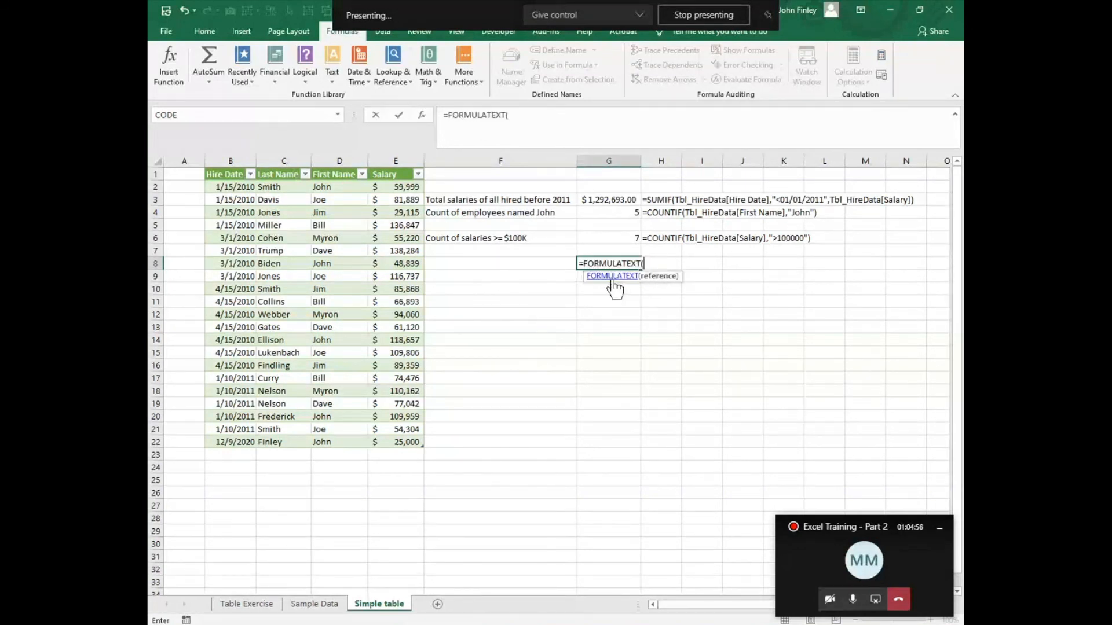
click(634, 213)
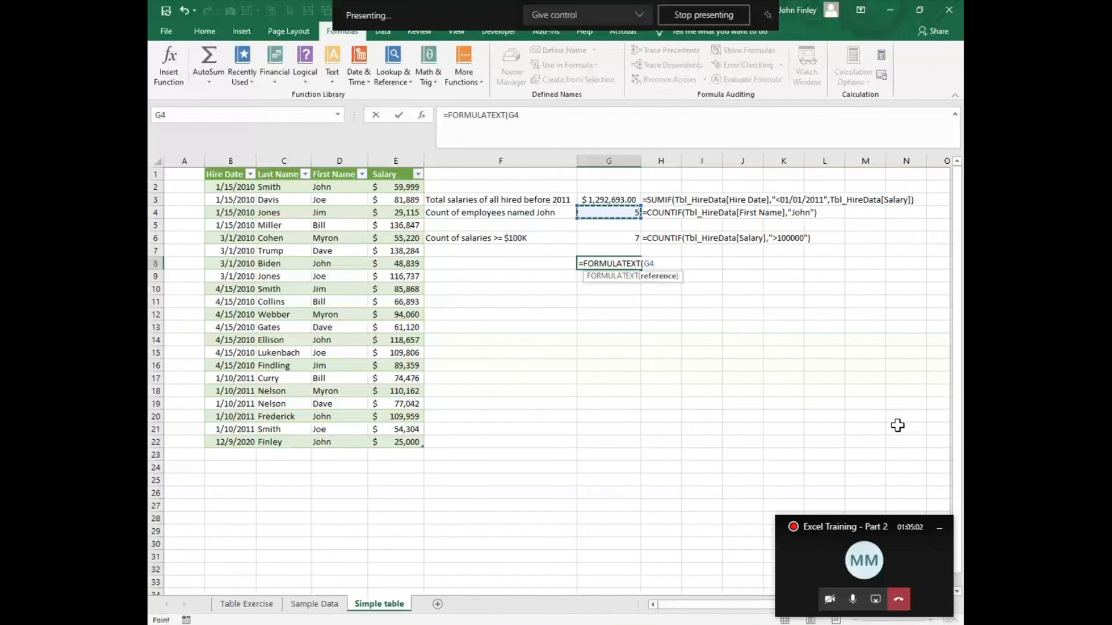
text())
key(Return)
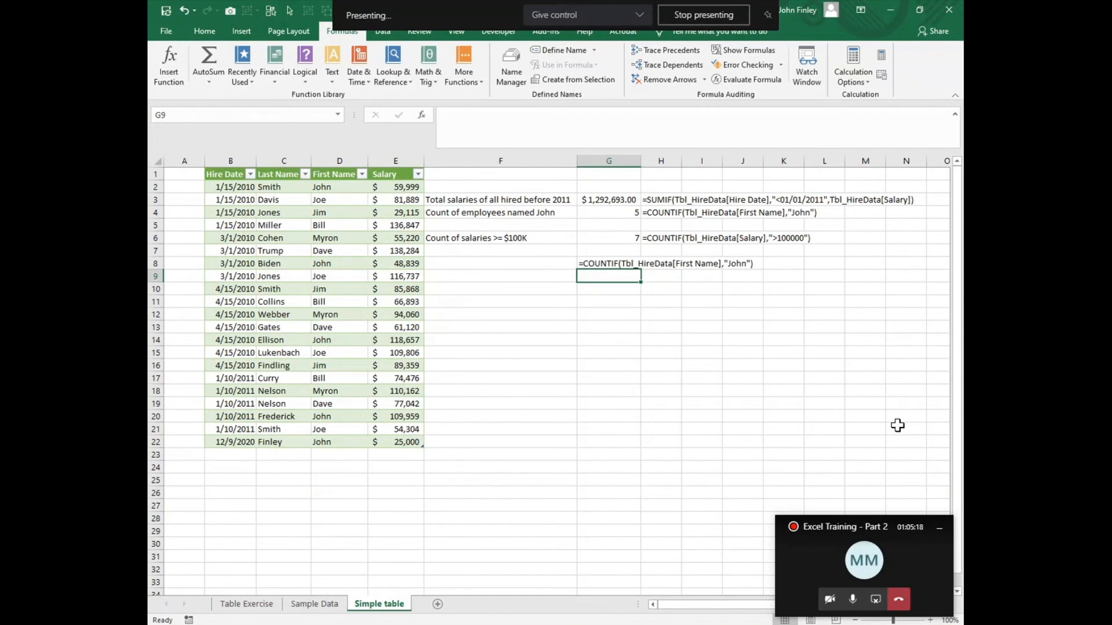
click(585, 264)
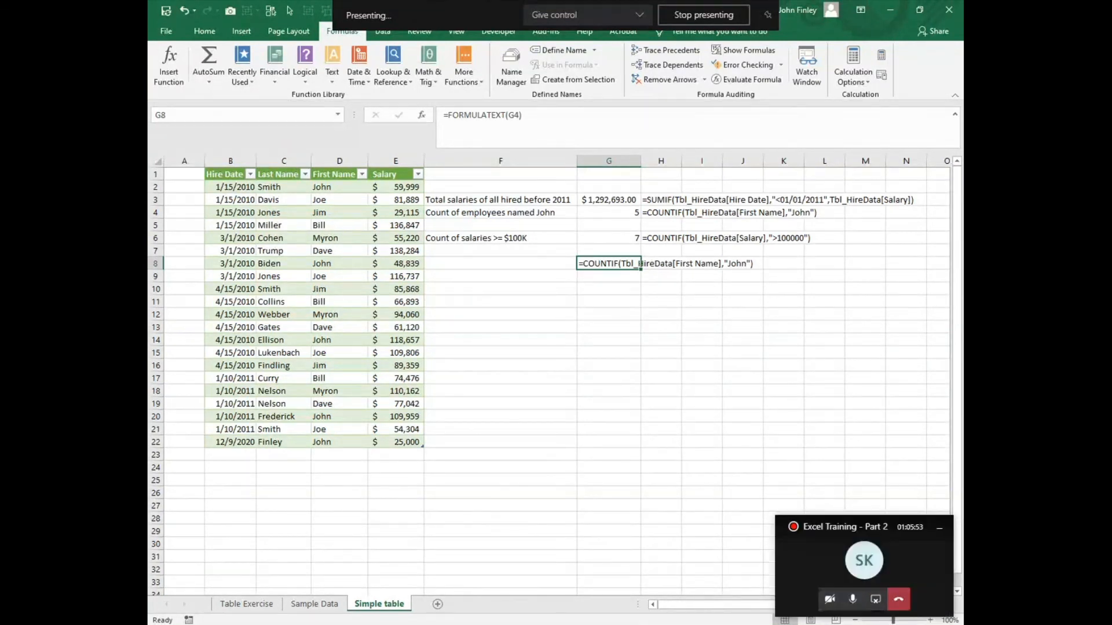
Step: Turn on the meeting camera and dismiss the time tracker reminder
click(830, 606)
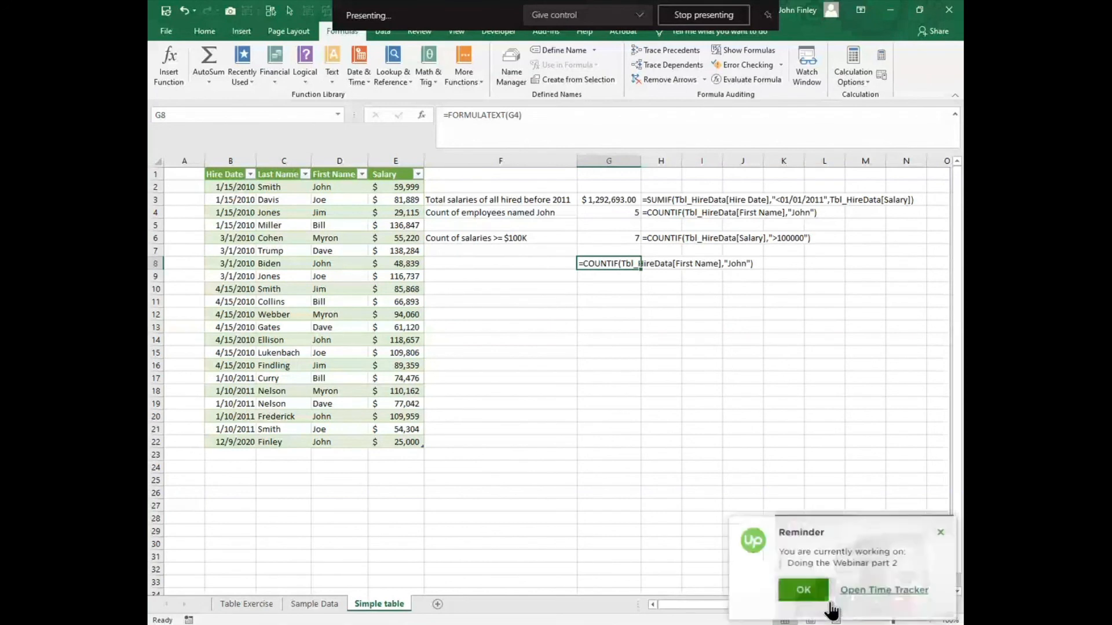
click(803, 603)
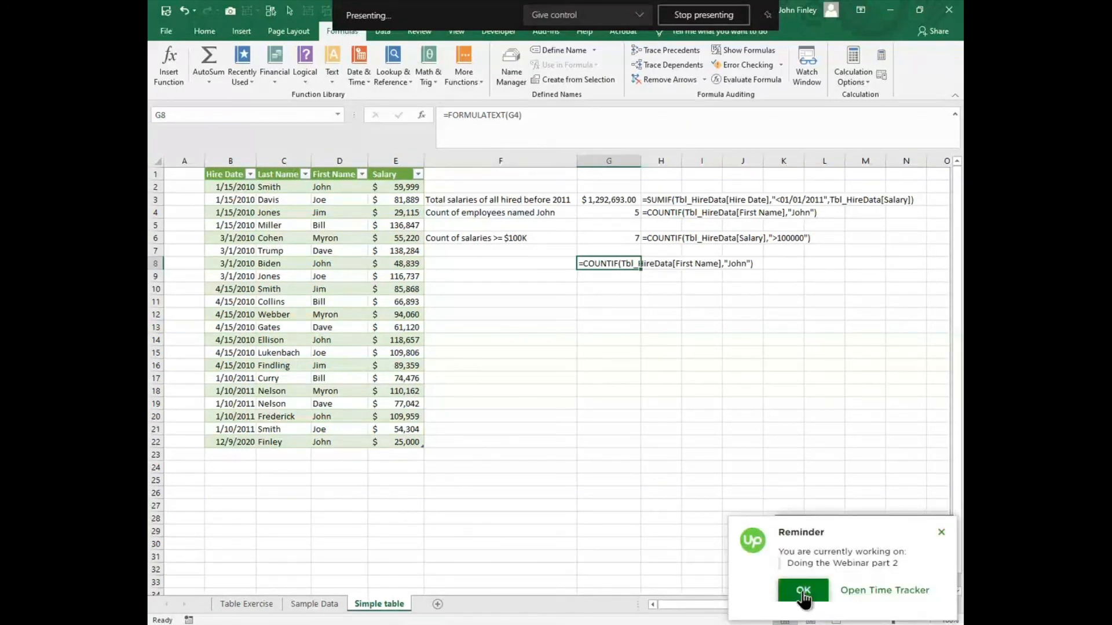